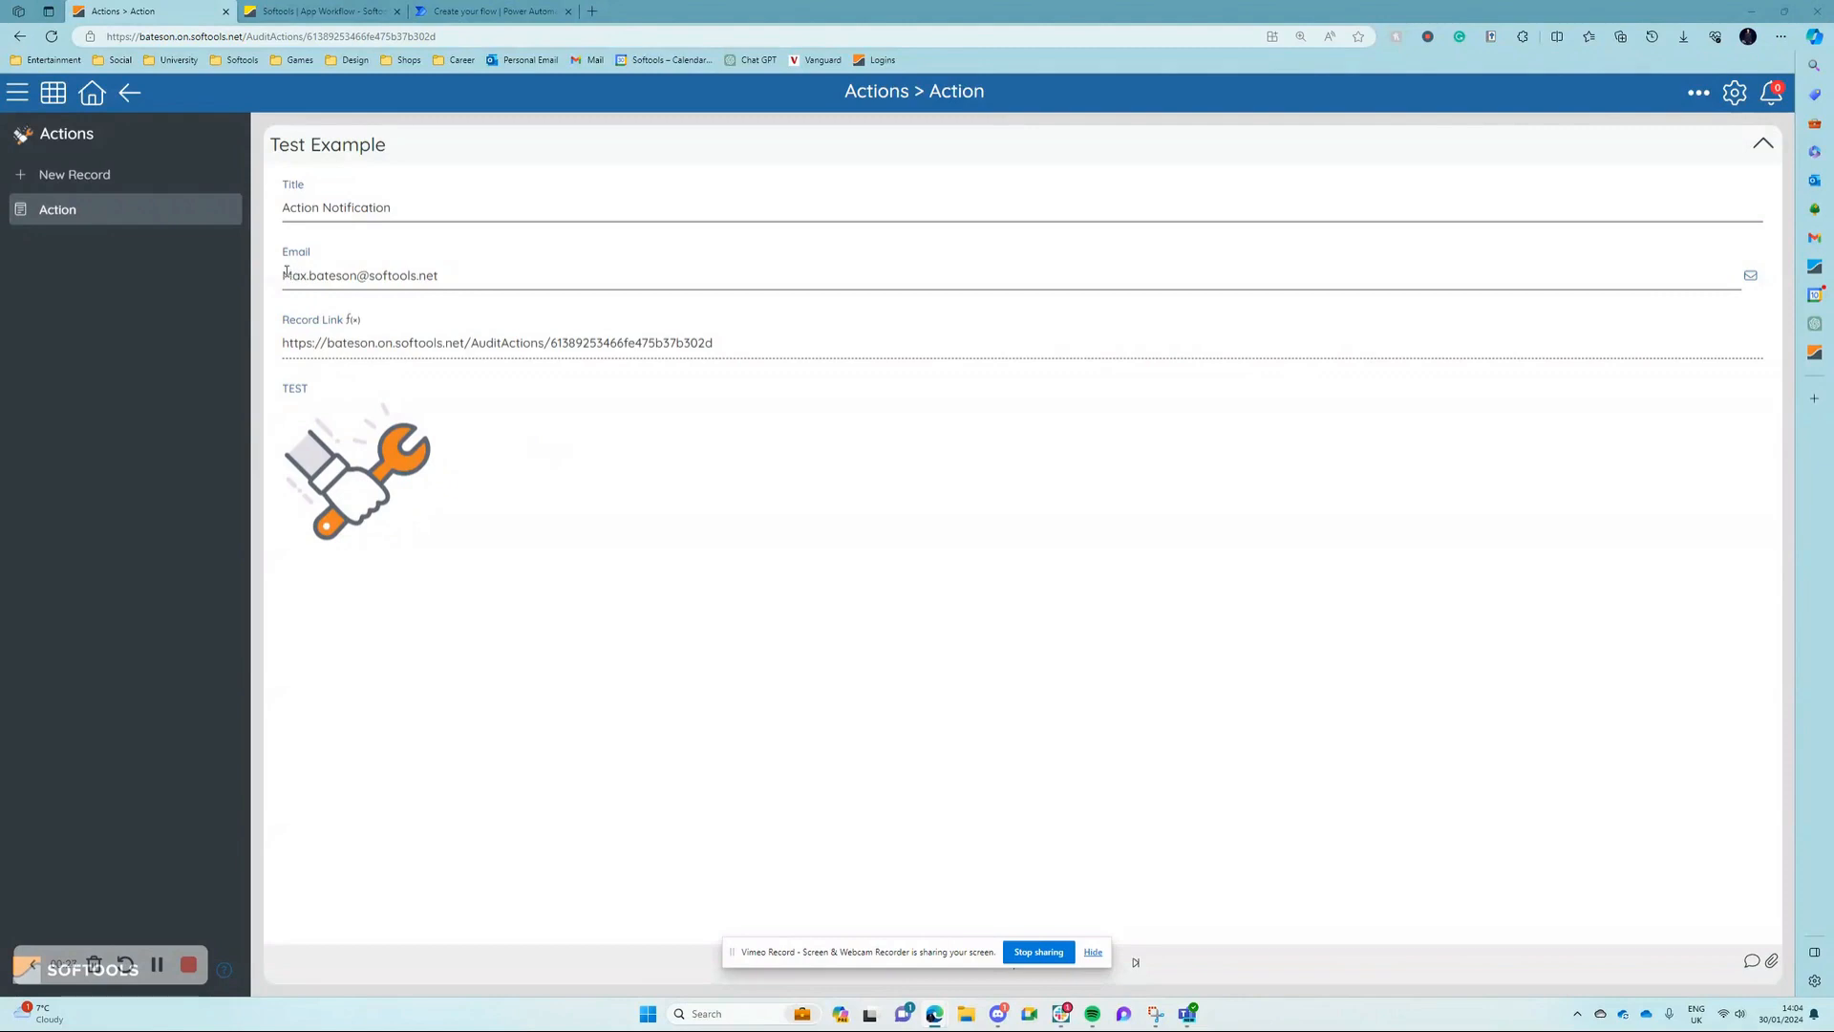
# Step: Examine the Action record's Email value and the Title field's identifier and type
pyautogui.moveTo(284, 275); pyautogui.dragTo(462, 279)
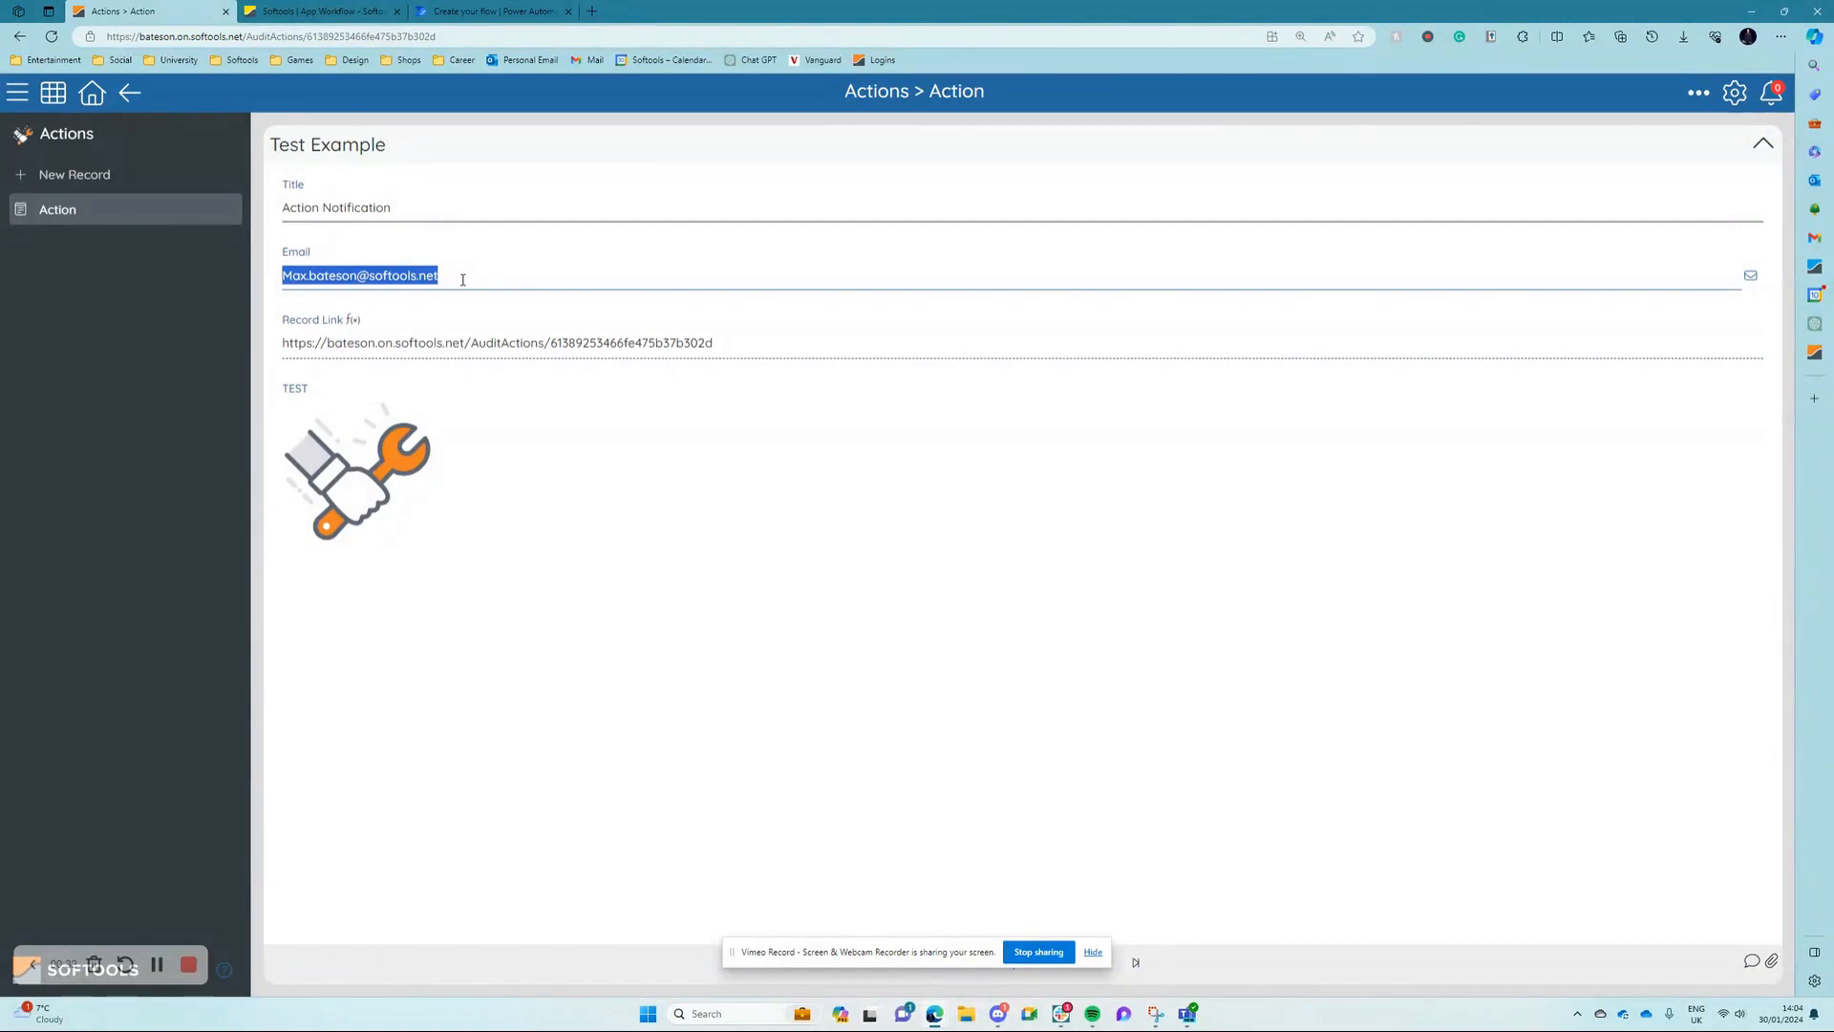
pyautogui.click(463, 279)
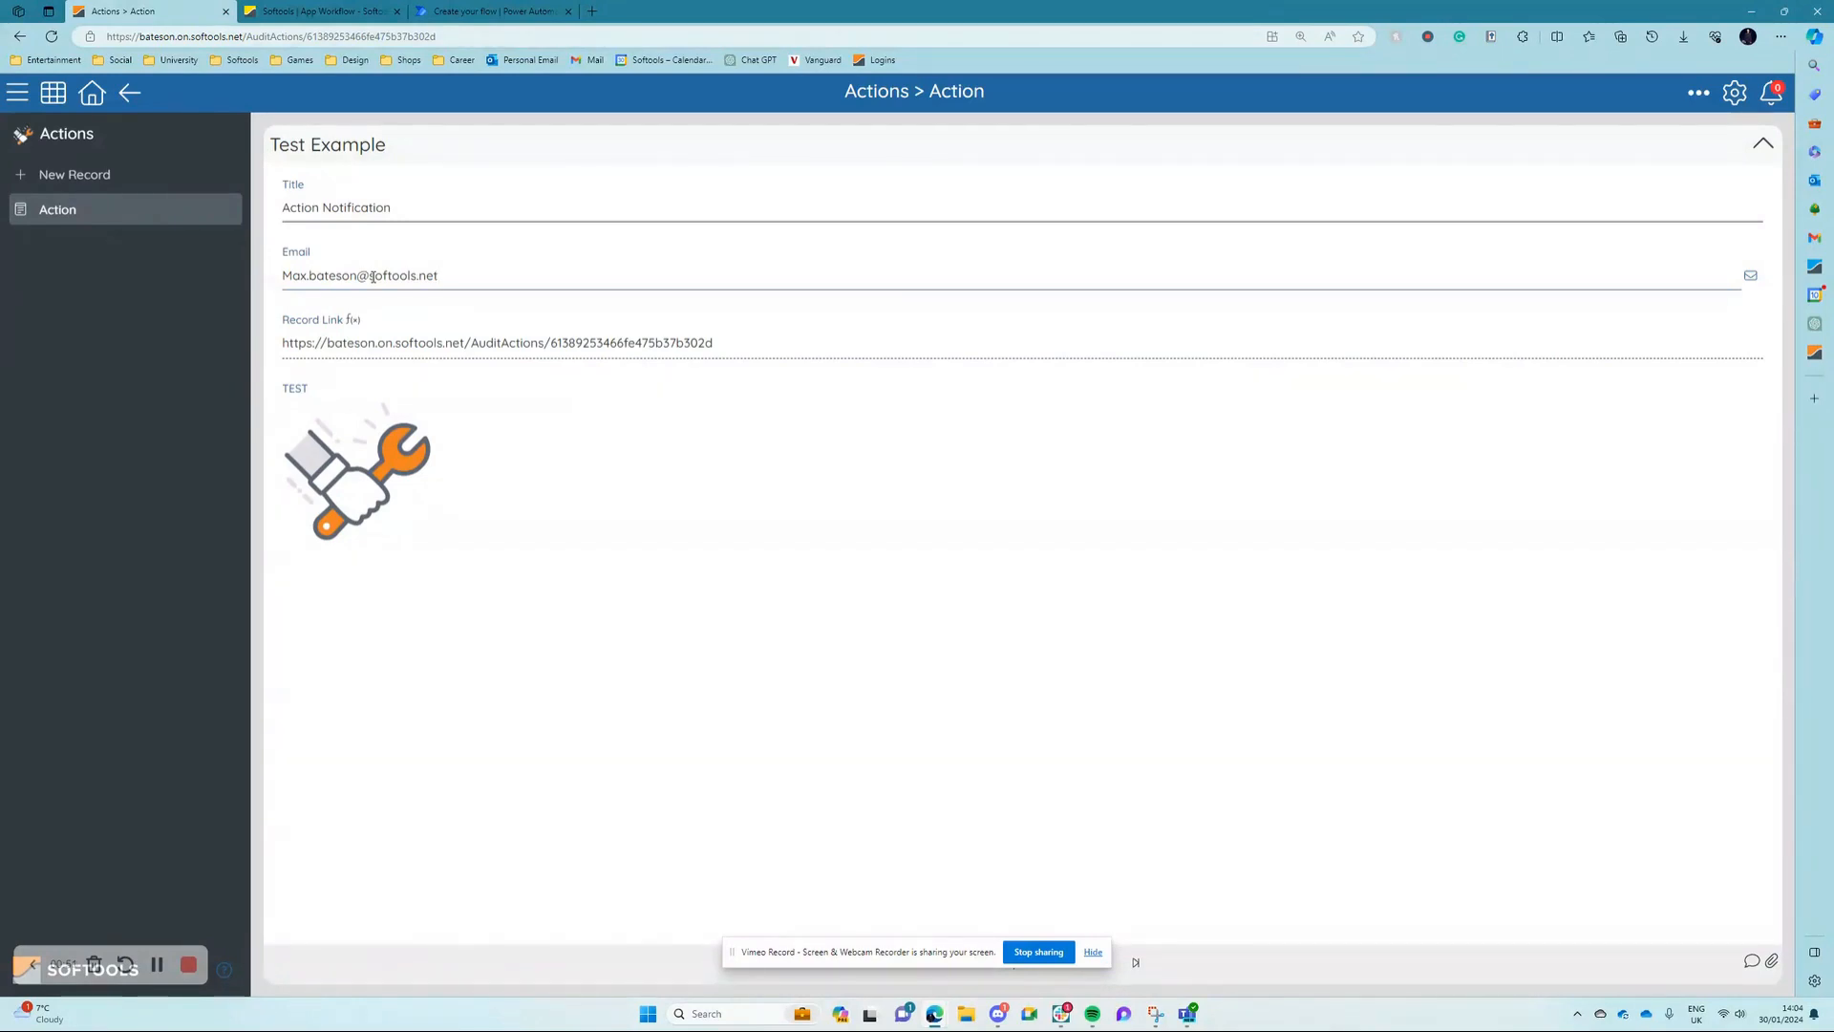
pyautogui.click(315, 189)
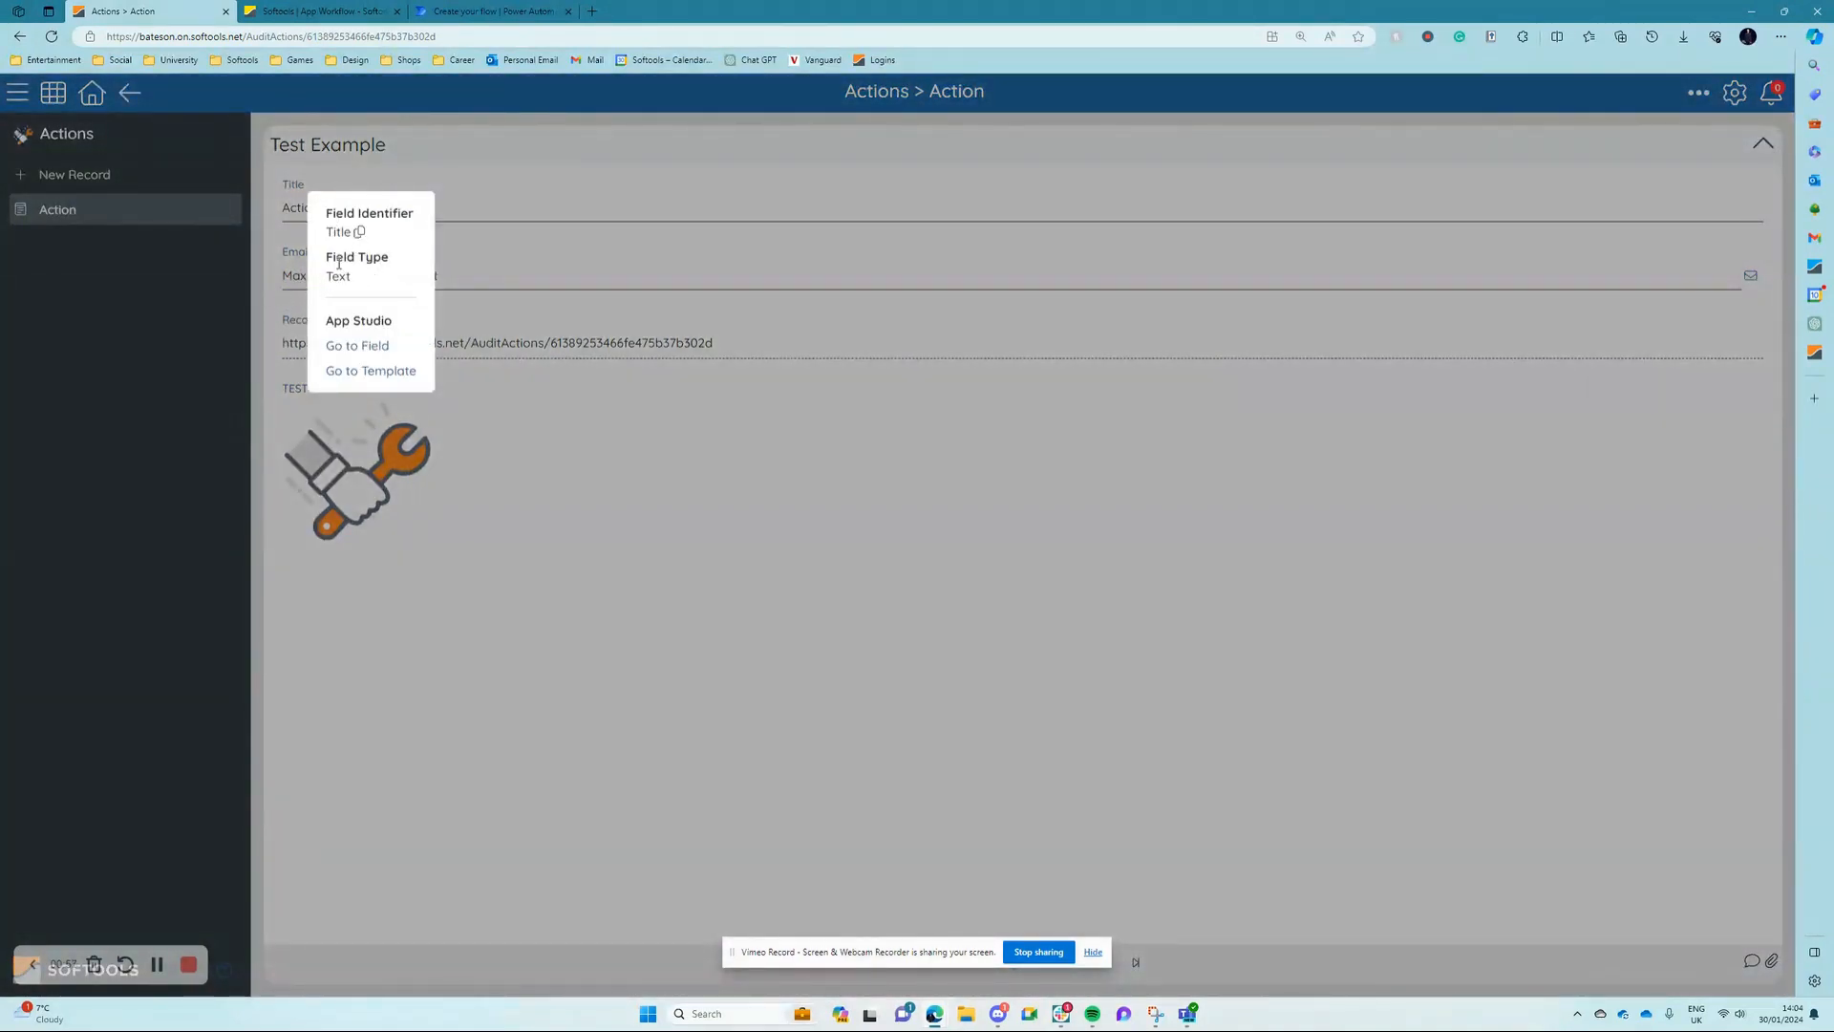
pyautogui.click(463, 200)
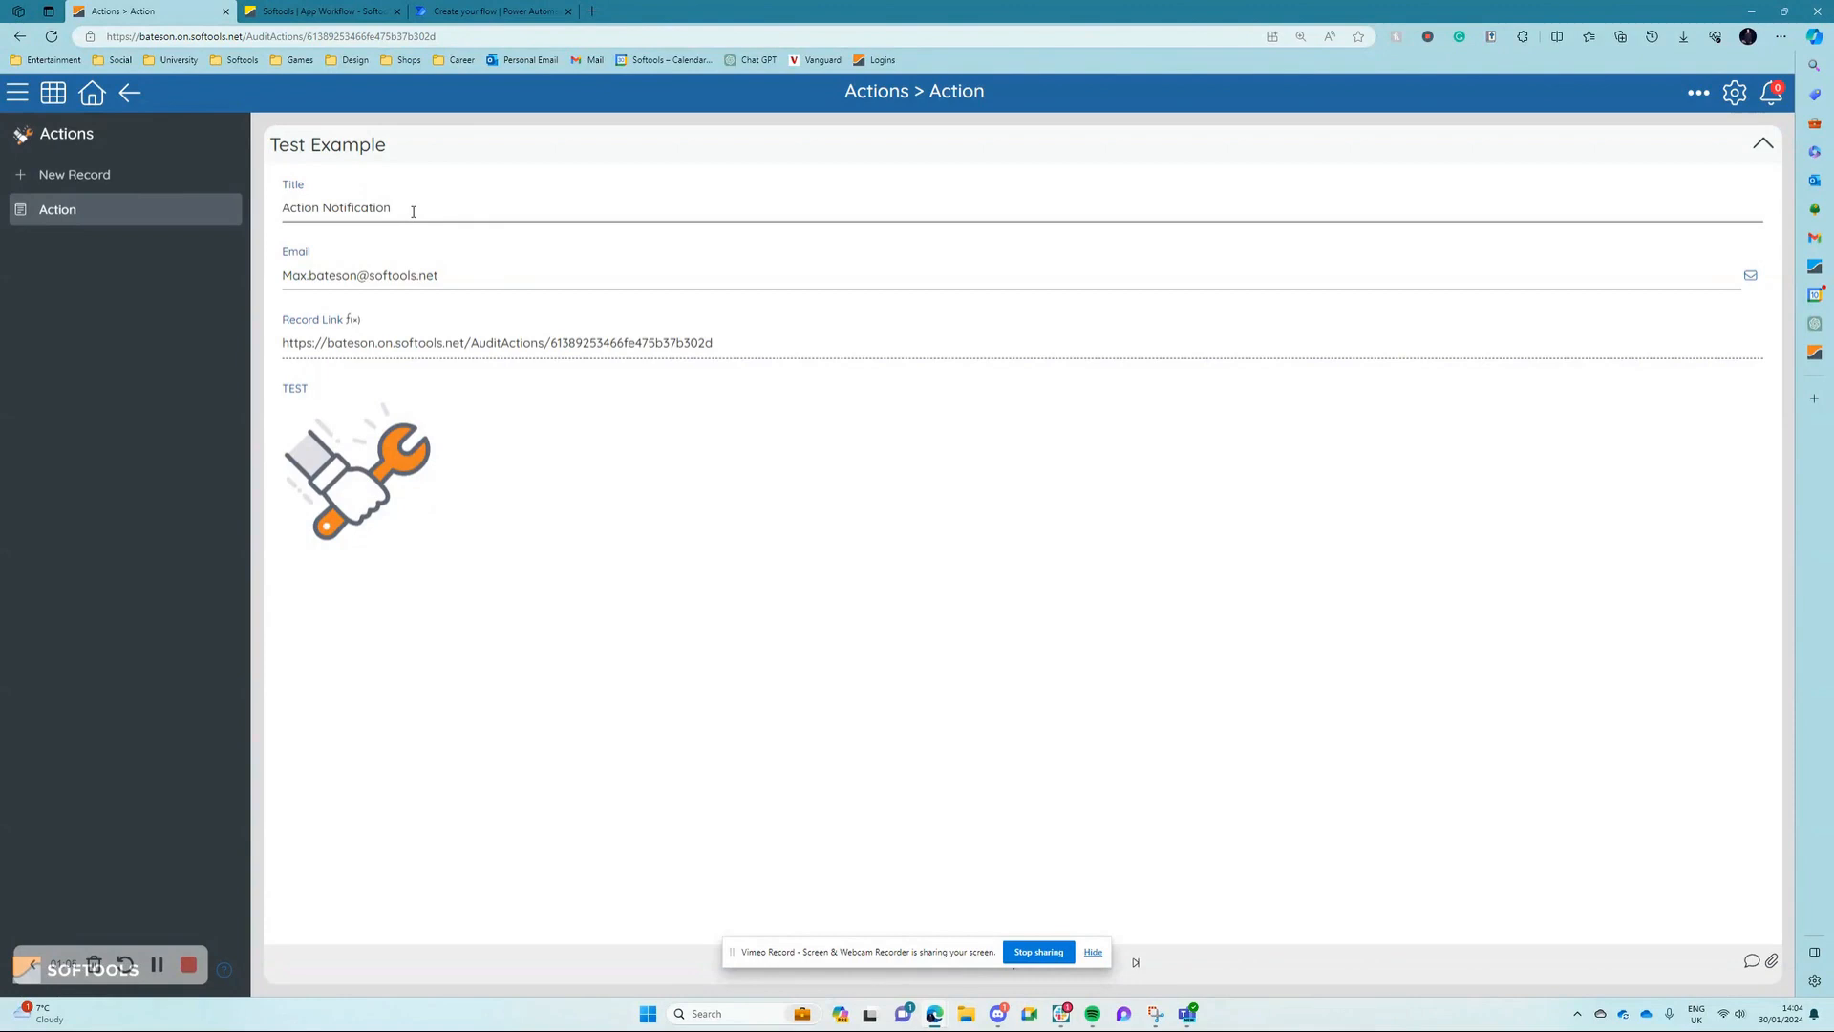
pyautogui.click(454, 286)
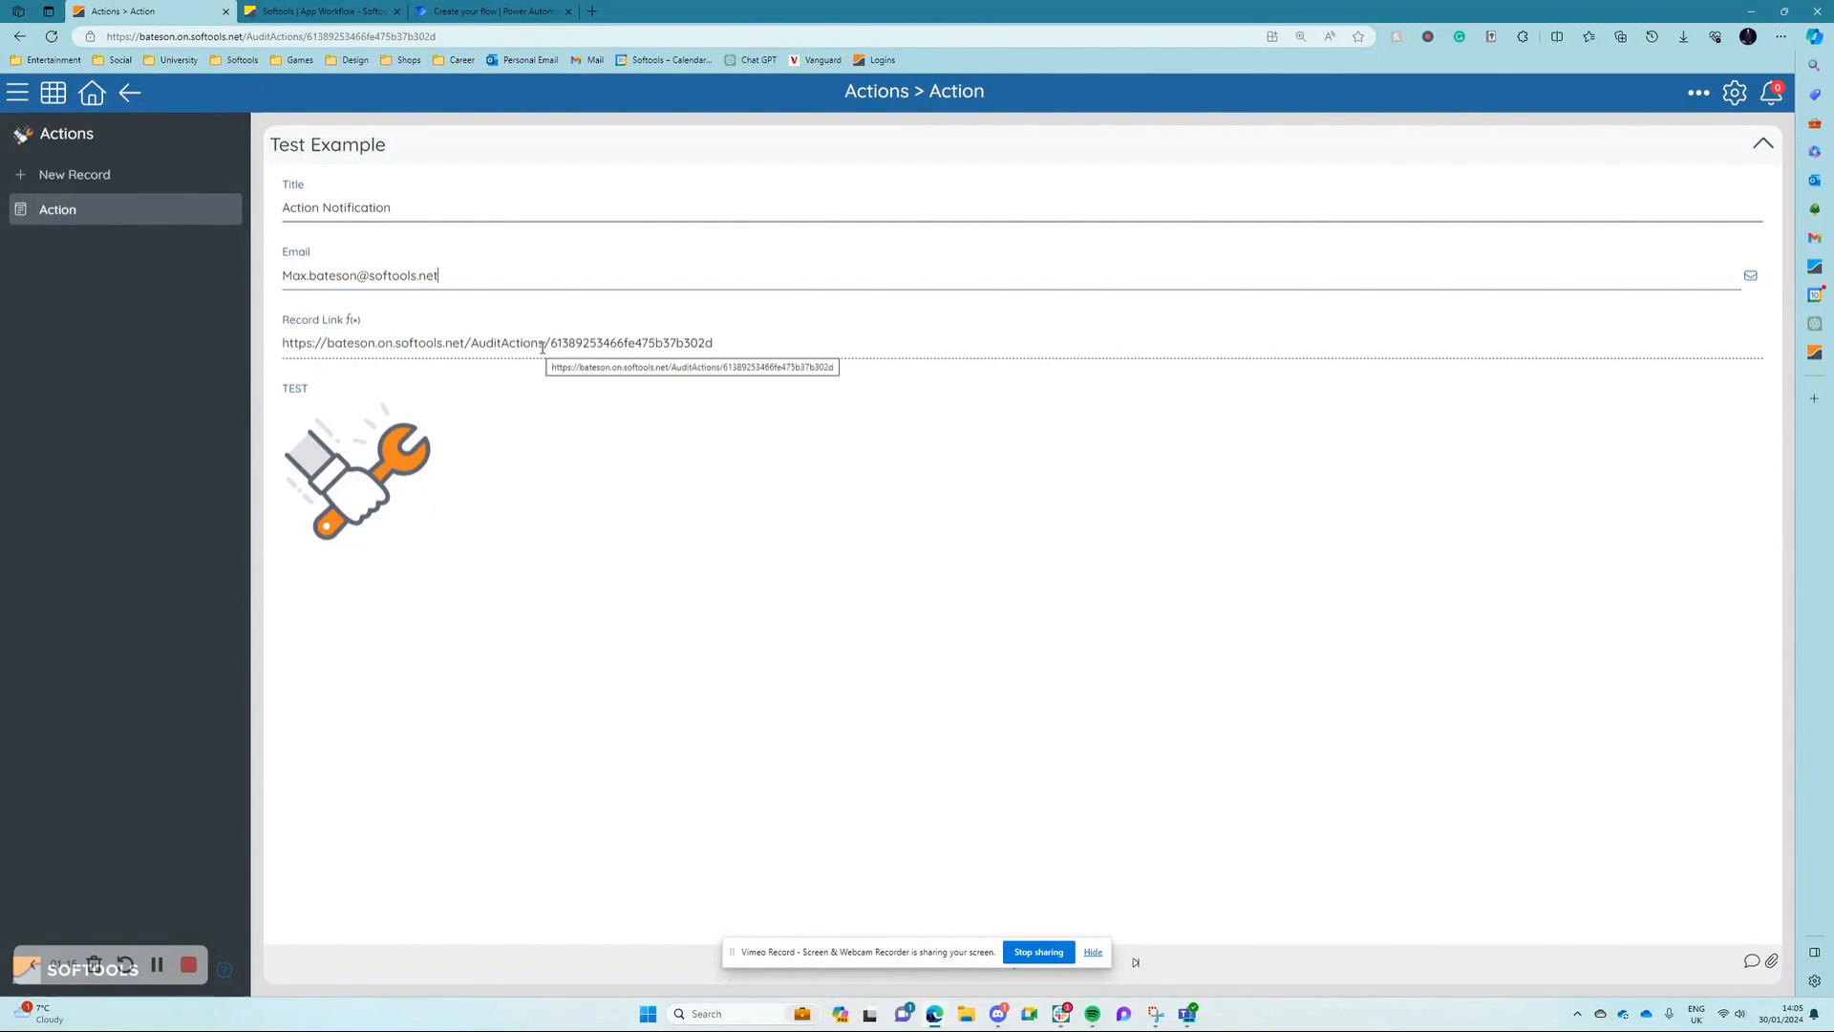
# Step: Examine the record's web address, separating the AuditActions base path from the record ID
pyautogui.click(231, 37)
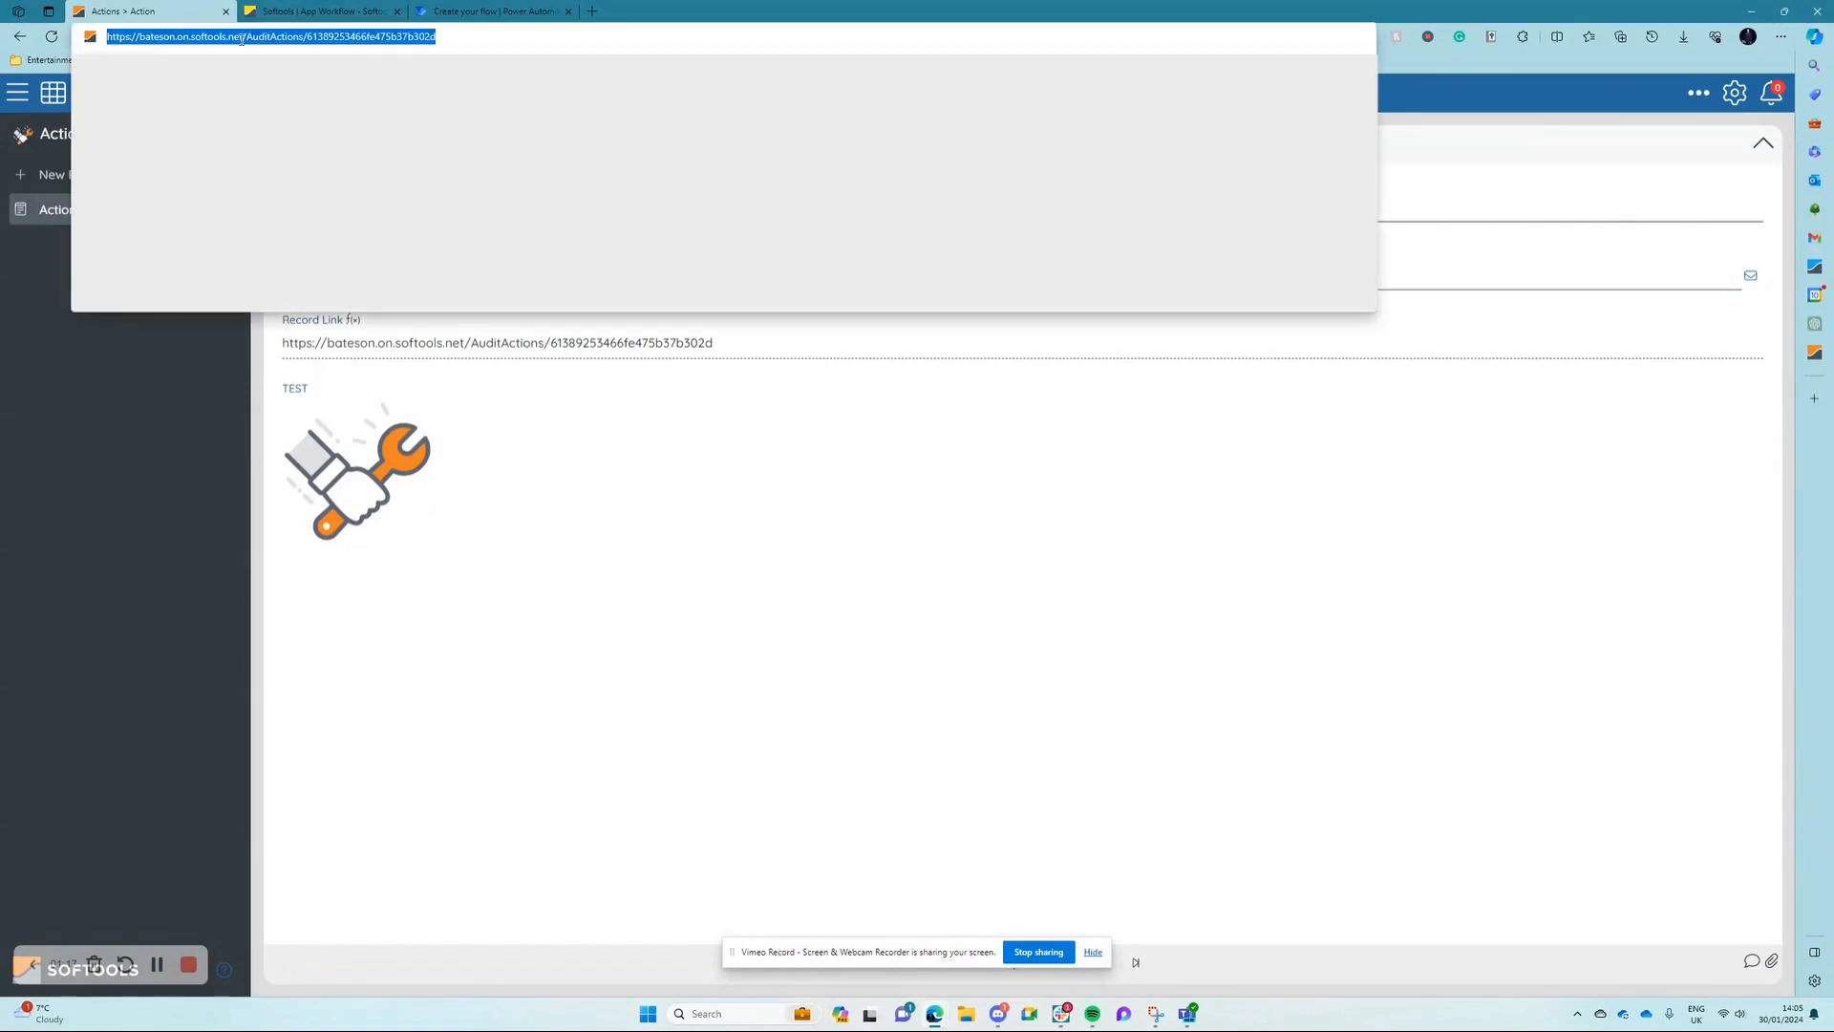
pyautogui.click(308, 36)
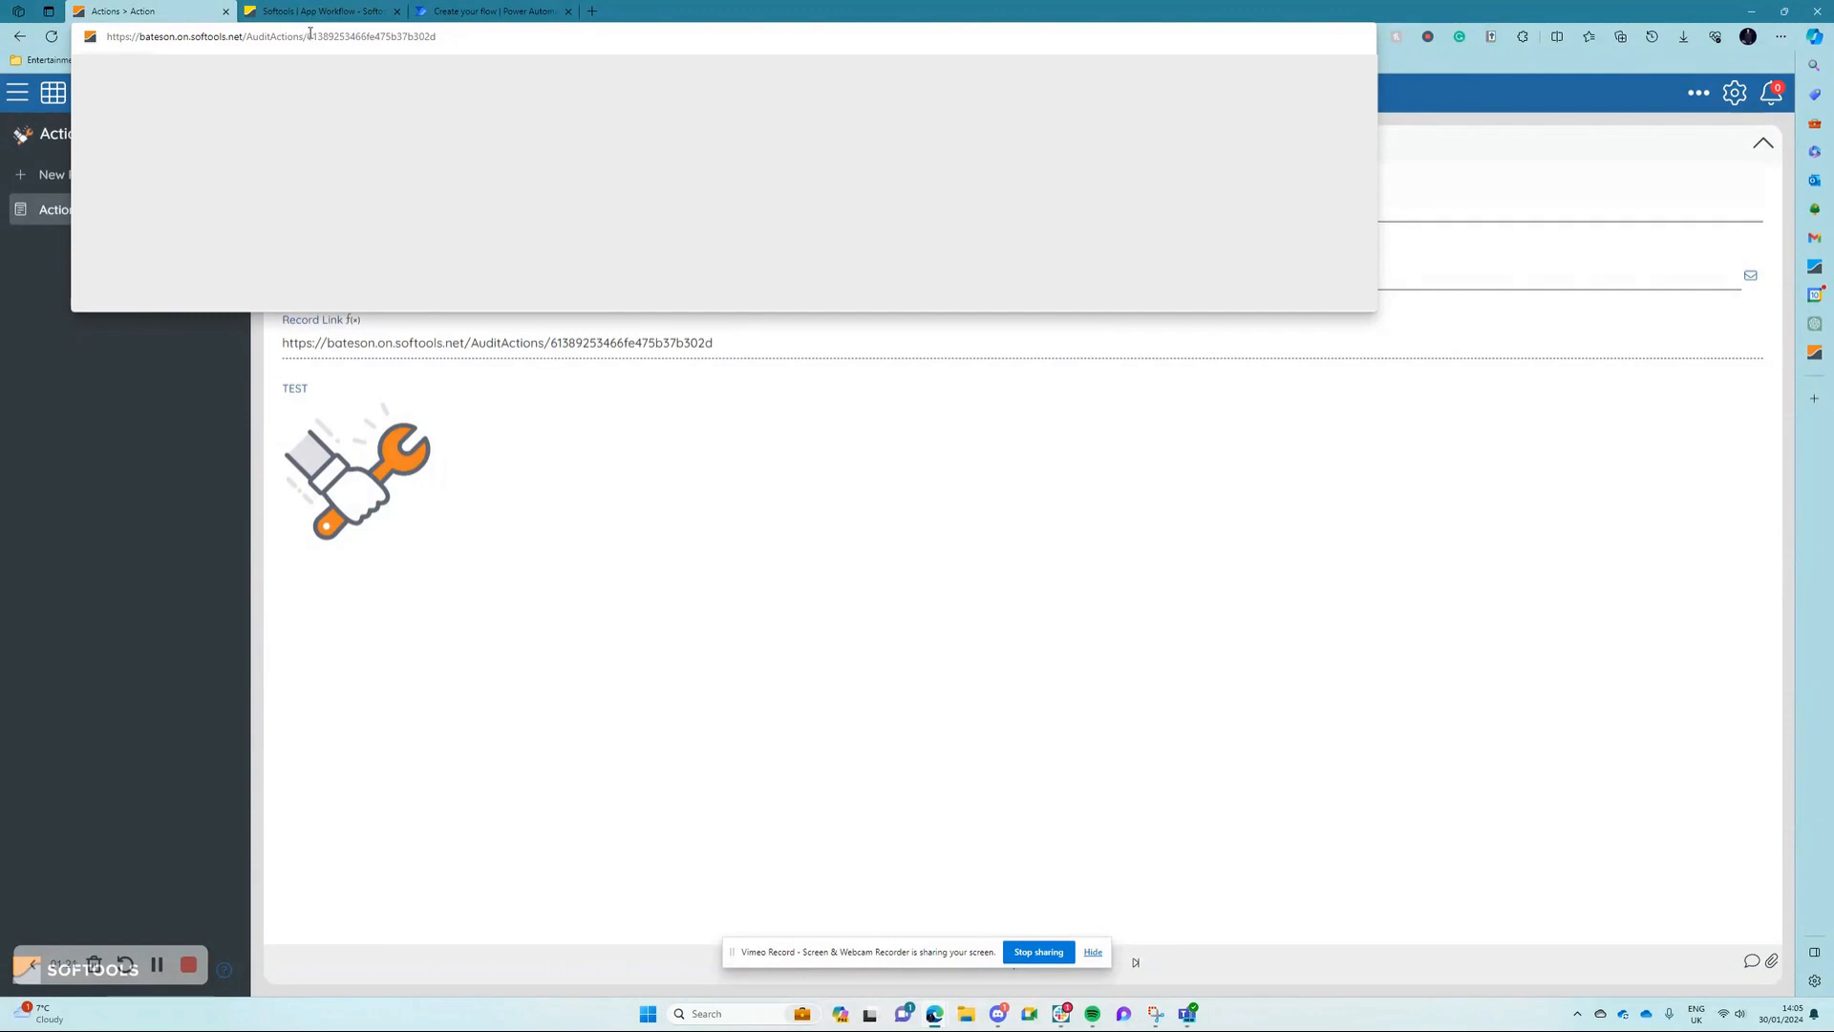
pyautogui.moveTo(309, 35); pyautogui.dragTo(108, 36)
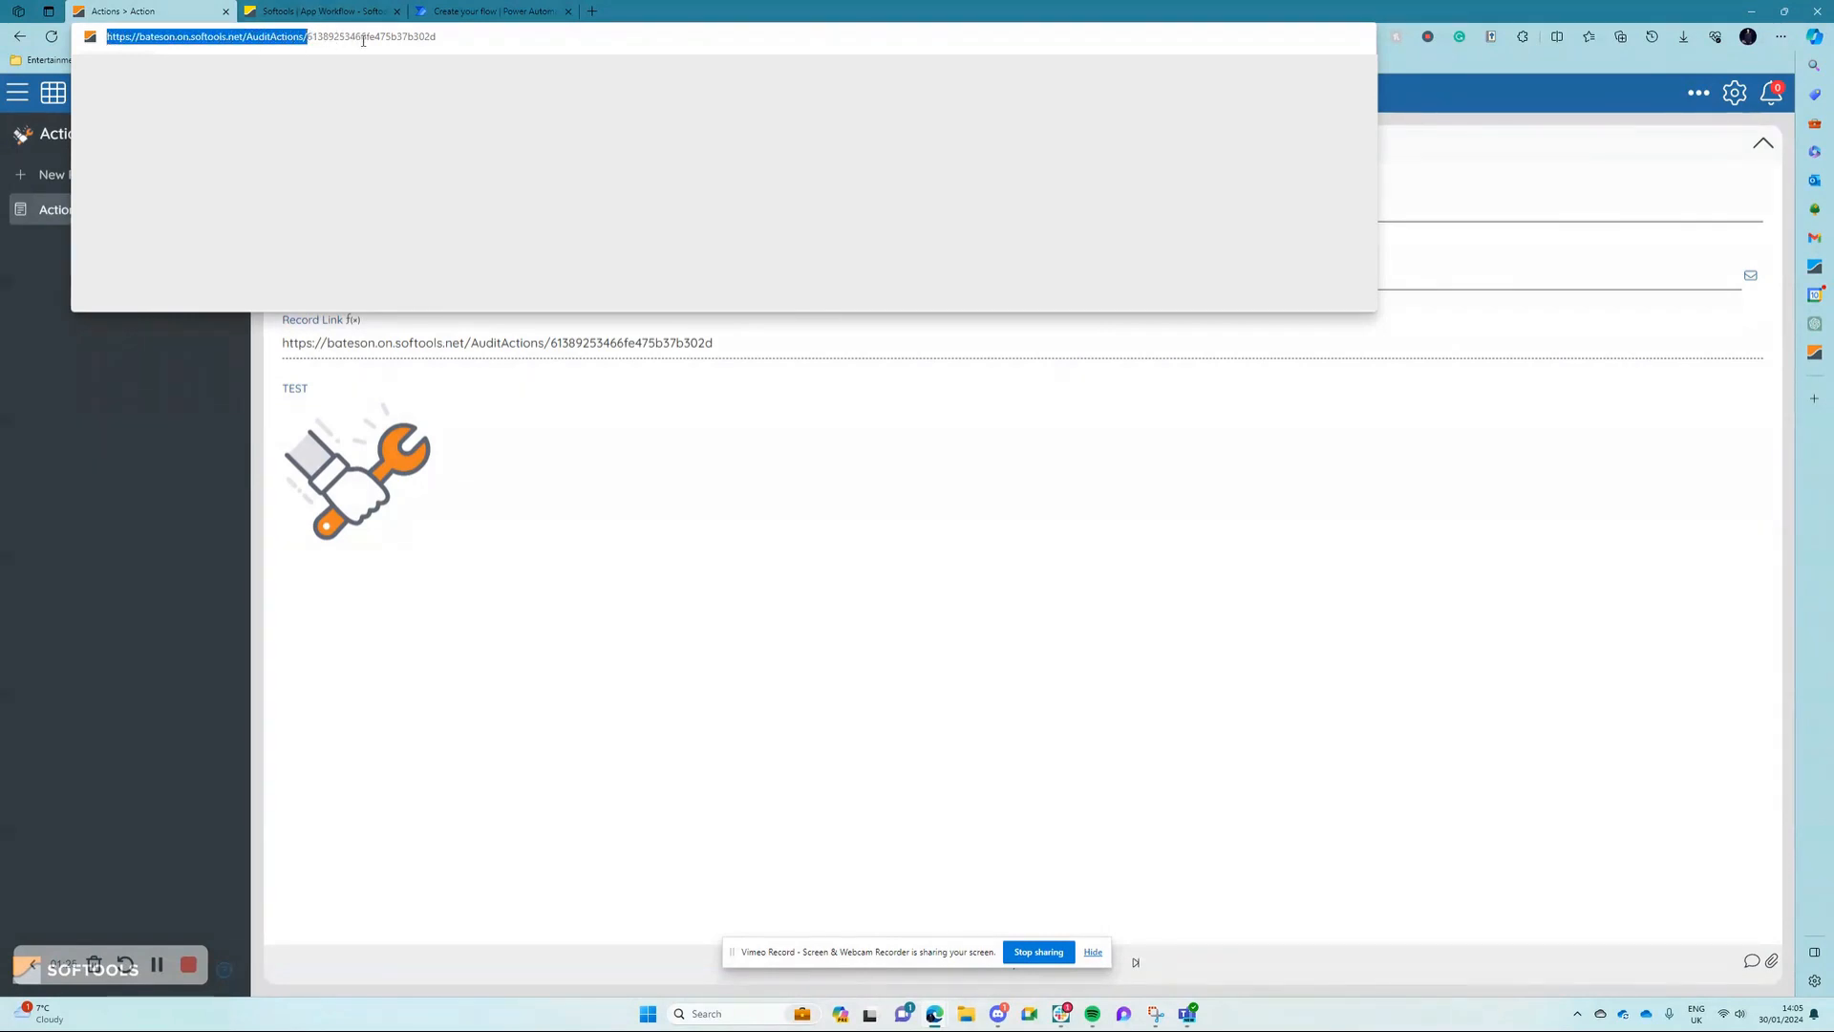
pyautogui.click(519, 588)
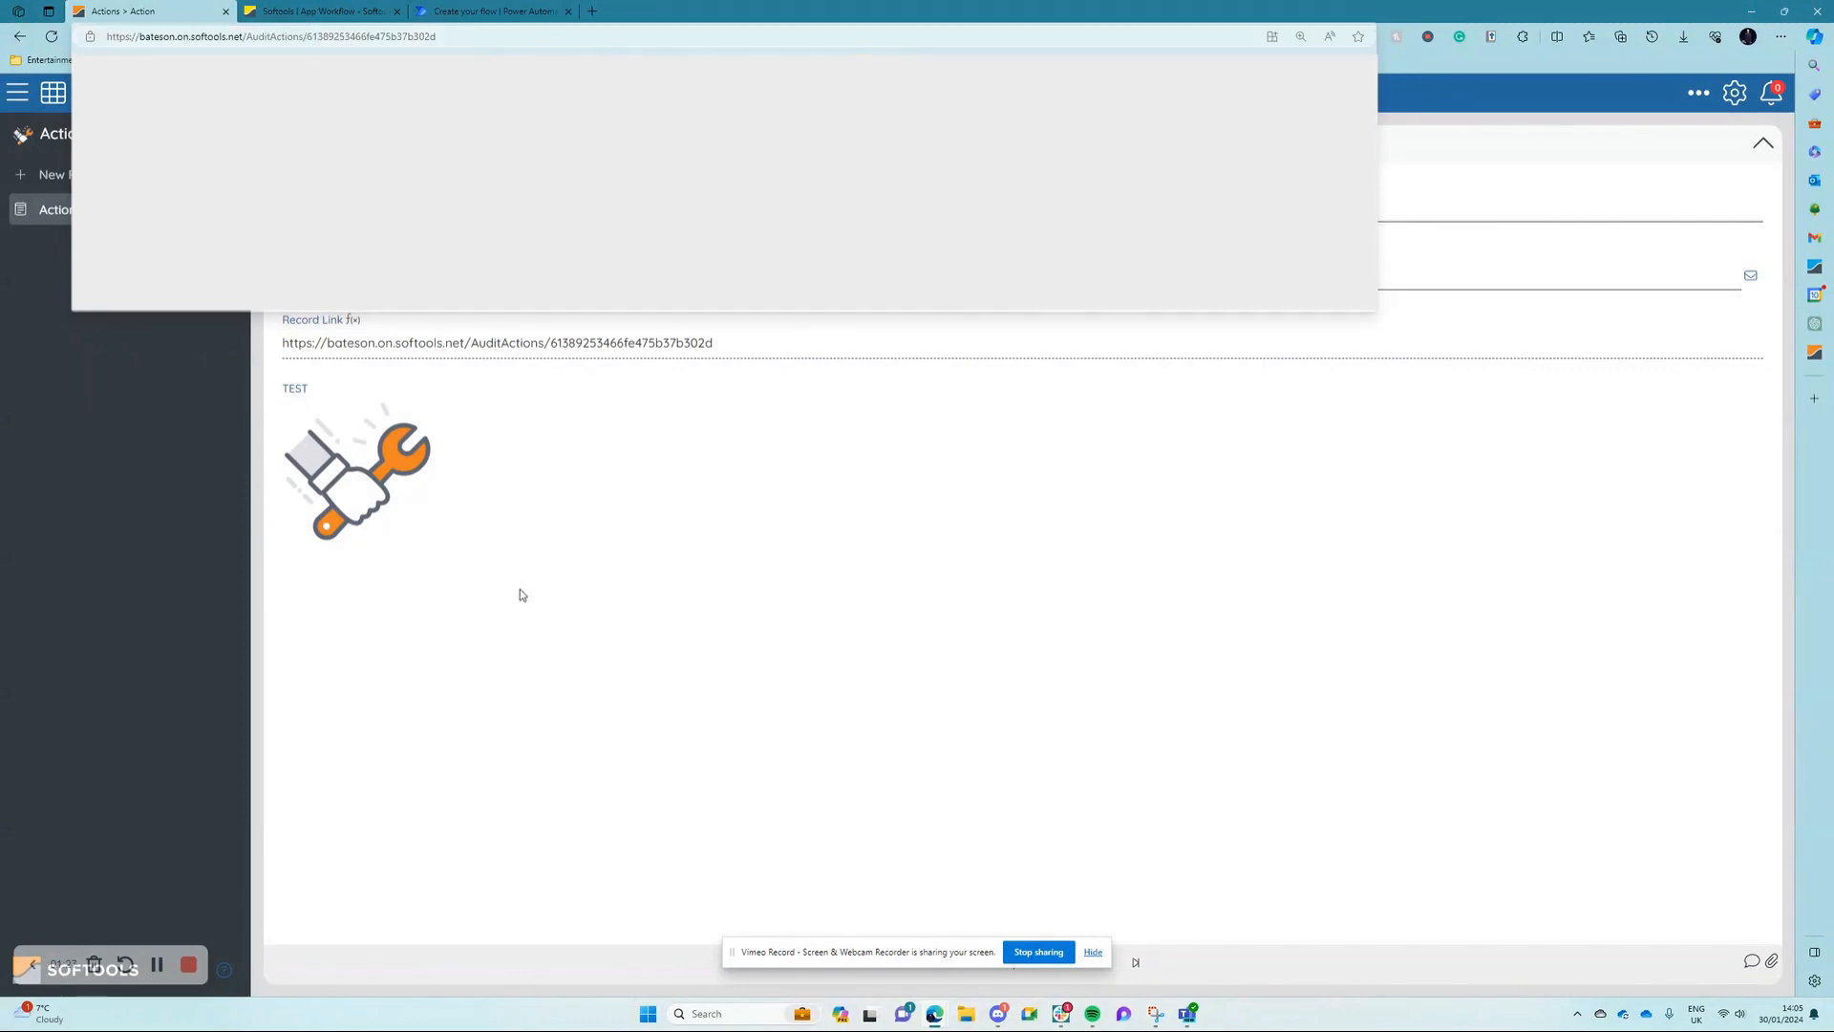
# Step: Examine the Record Link field's identifier and expression and compare them with the record's web address
pyautogui.click(360, 325)
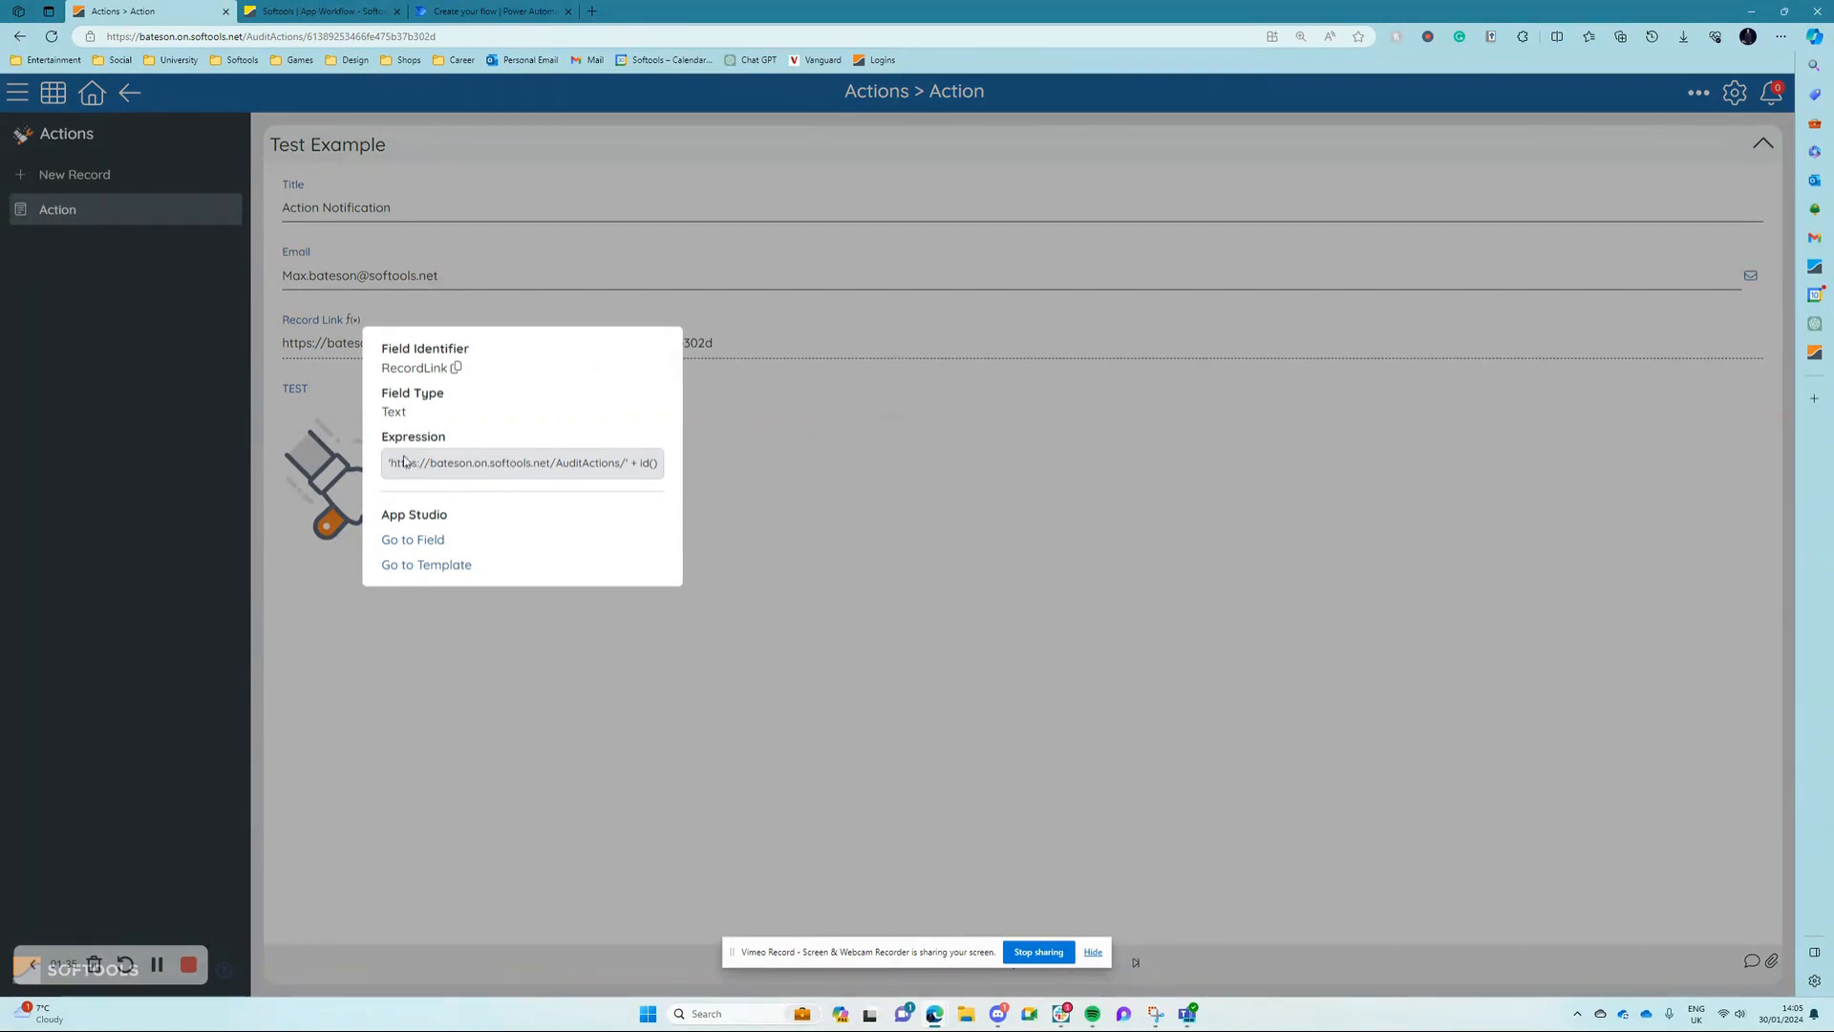
pyautogui.moveTo(388, 465); pyautogui.dragTo(631, 465)
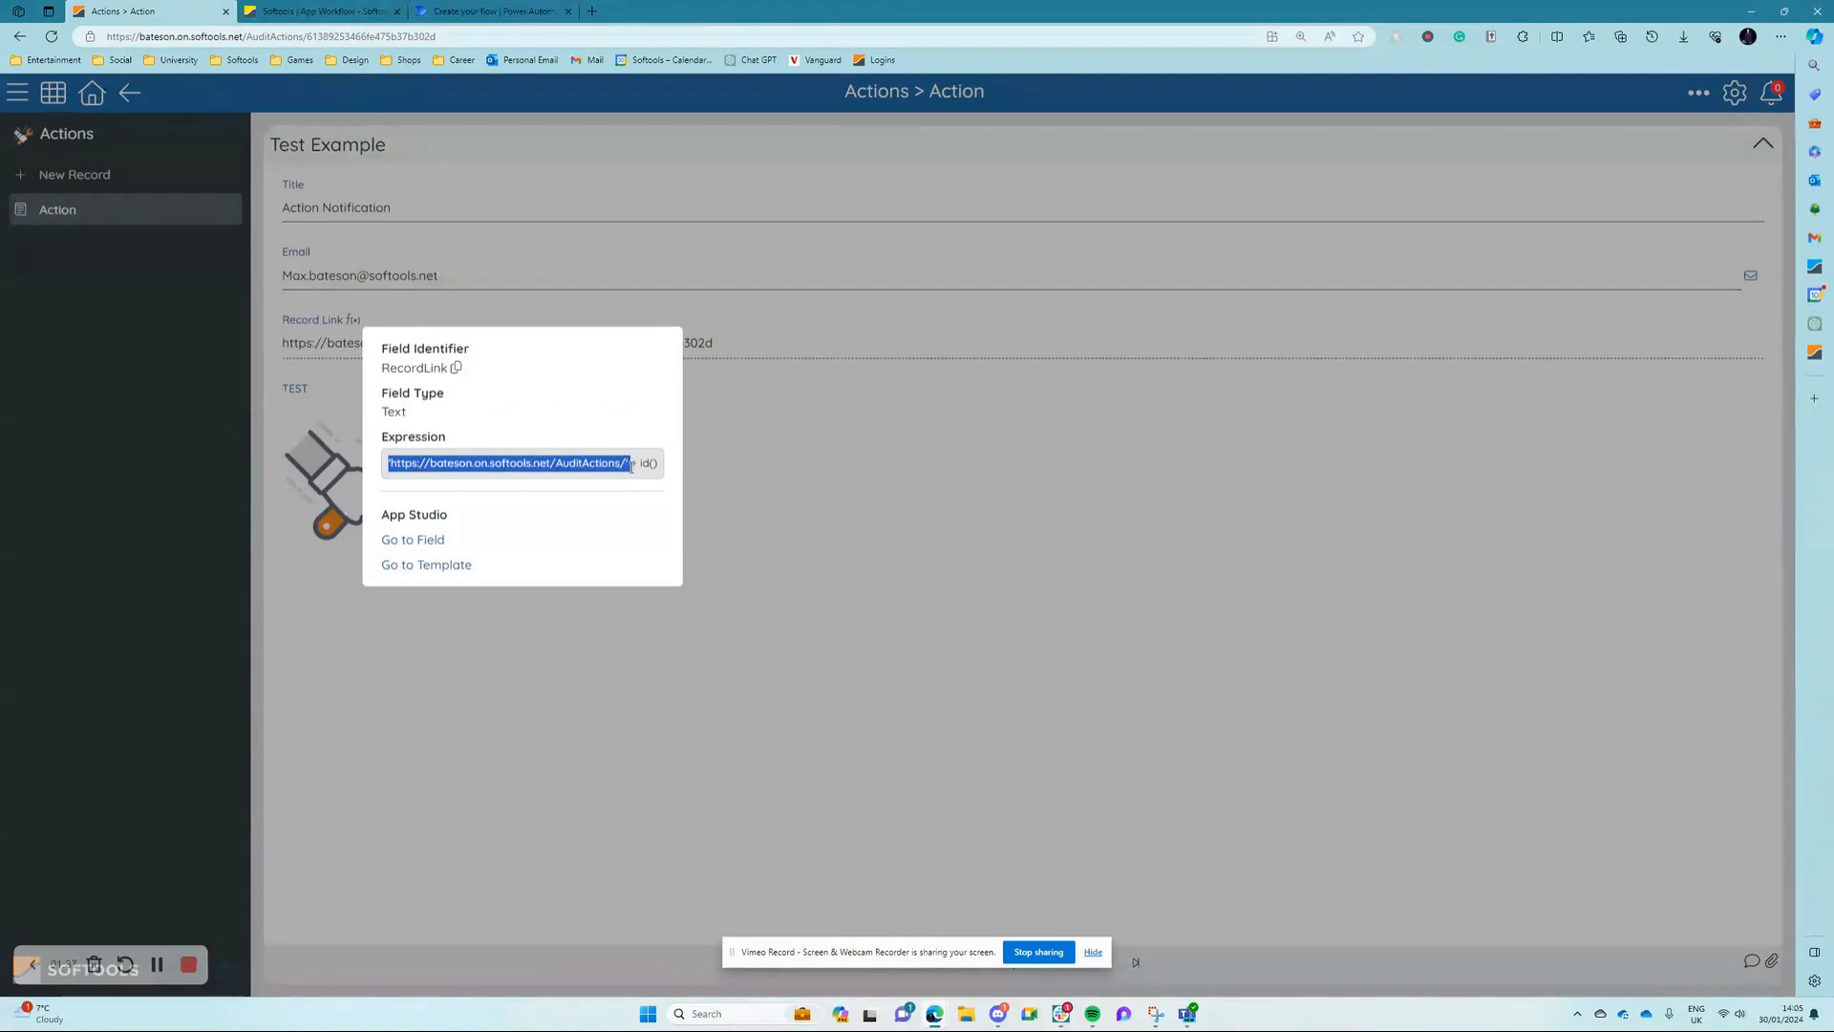
pyautogui.click(634, 468)
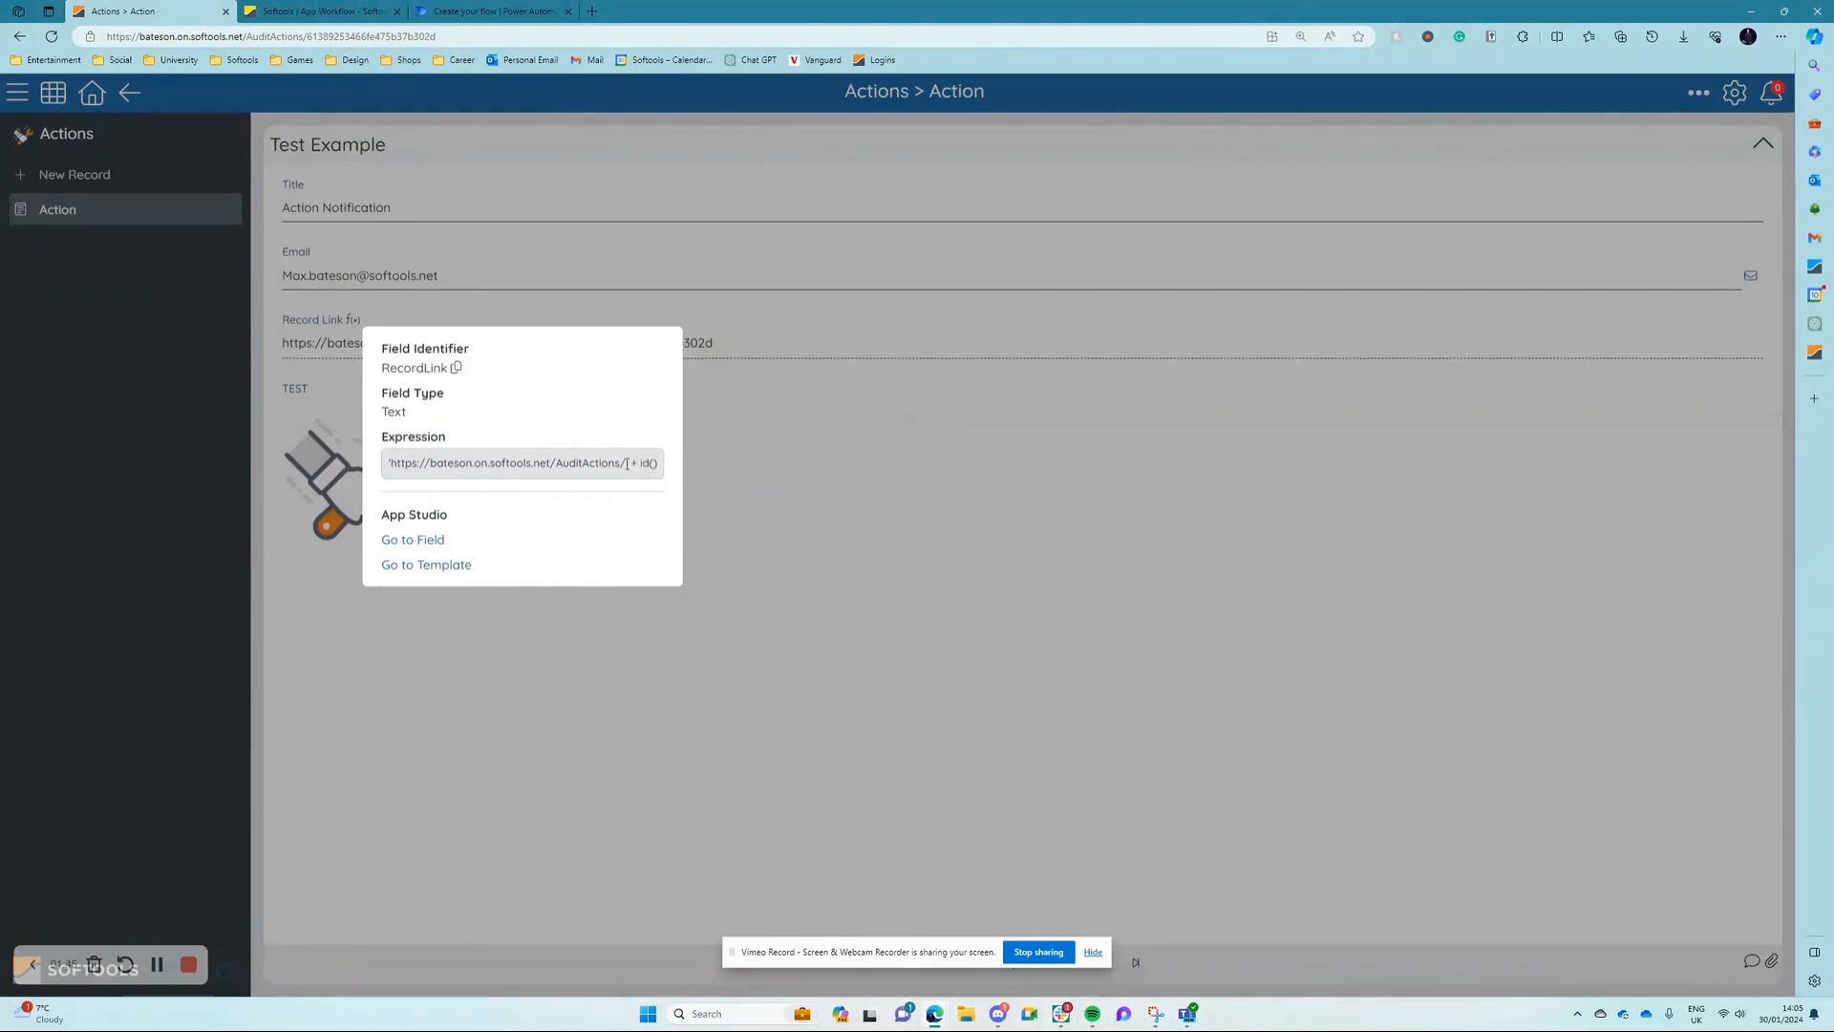
pyautogui.moveTo(626, 468); pyautogui.dragTo(391, 465)
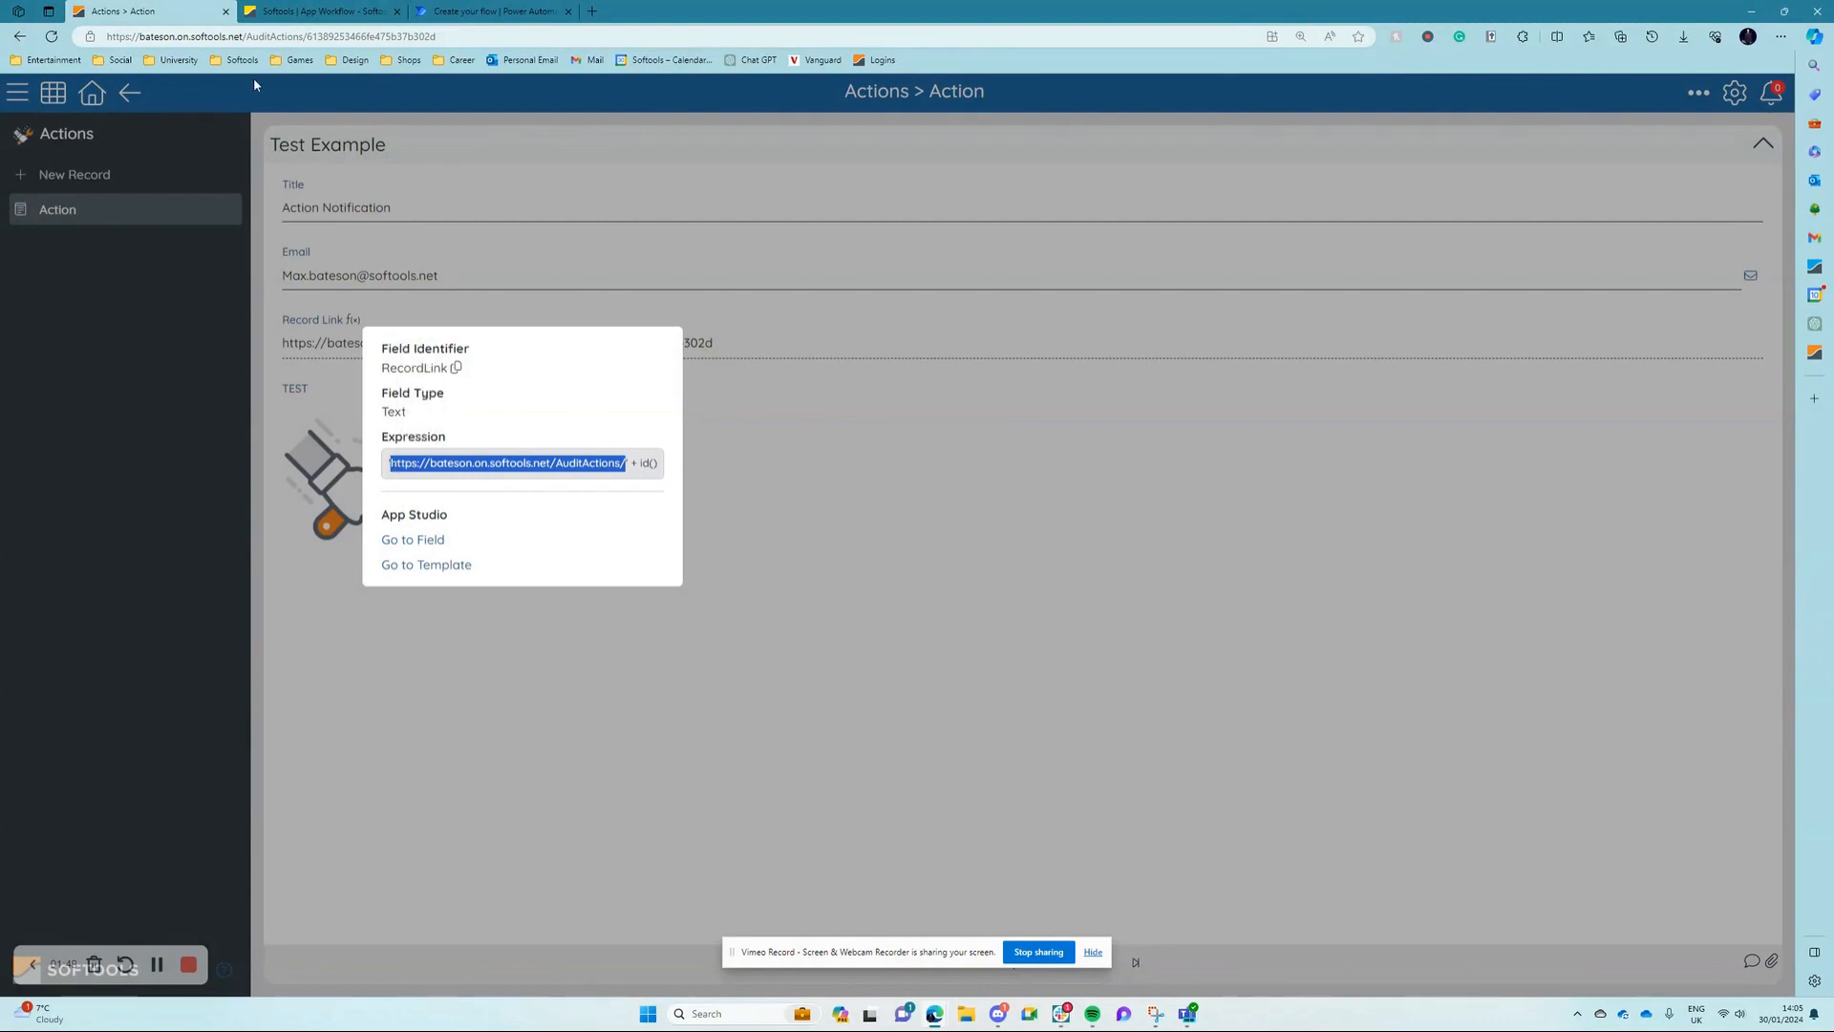
pyautogui.doubleClick(363, 39)
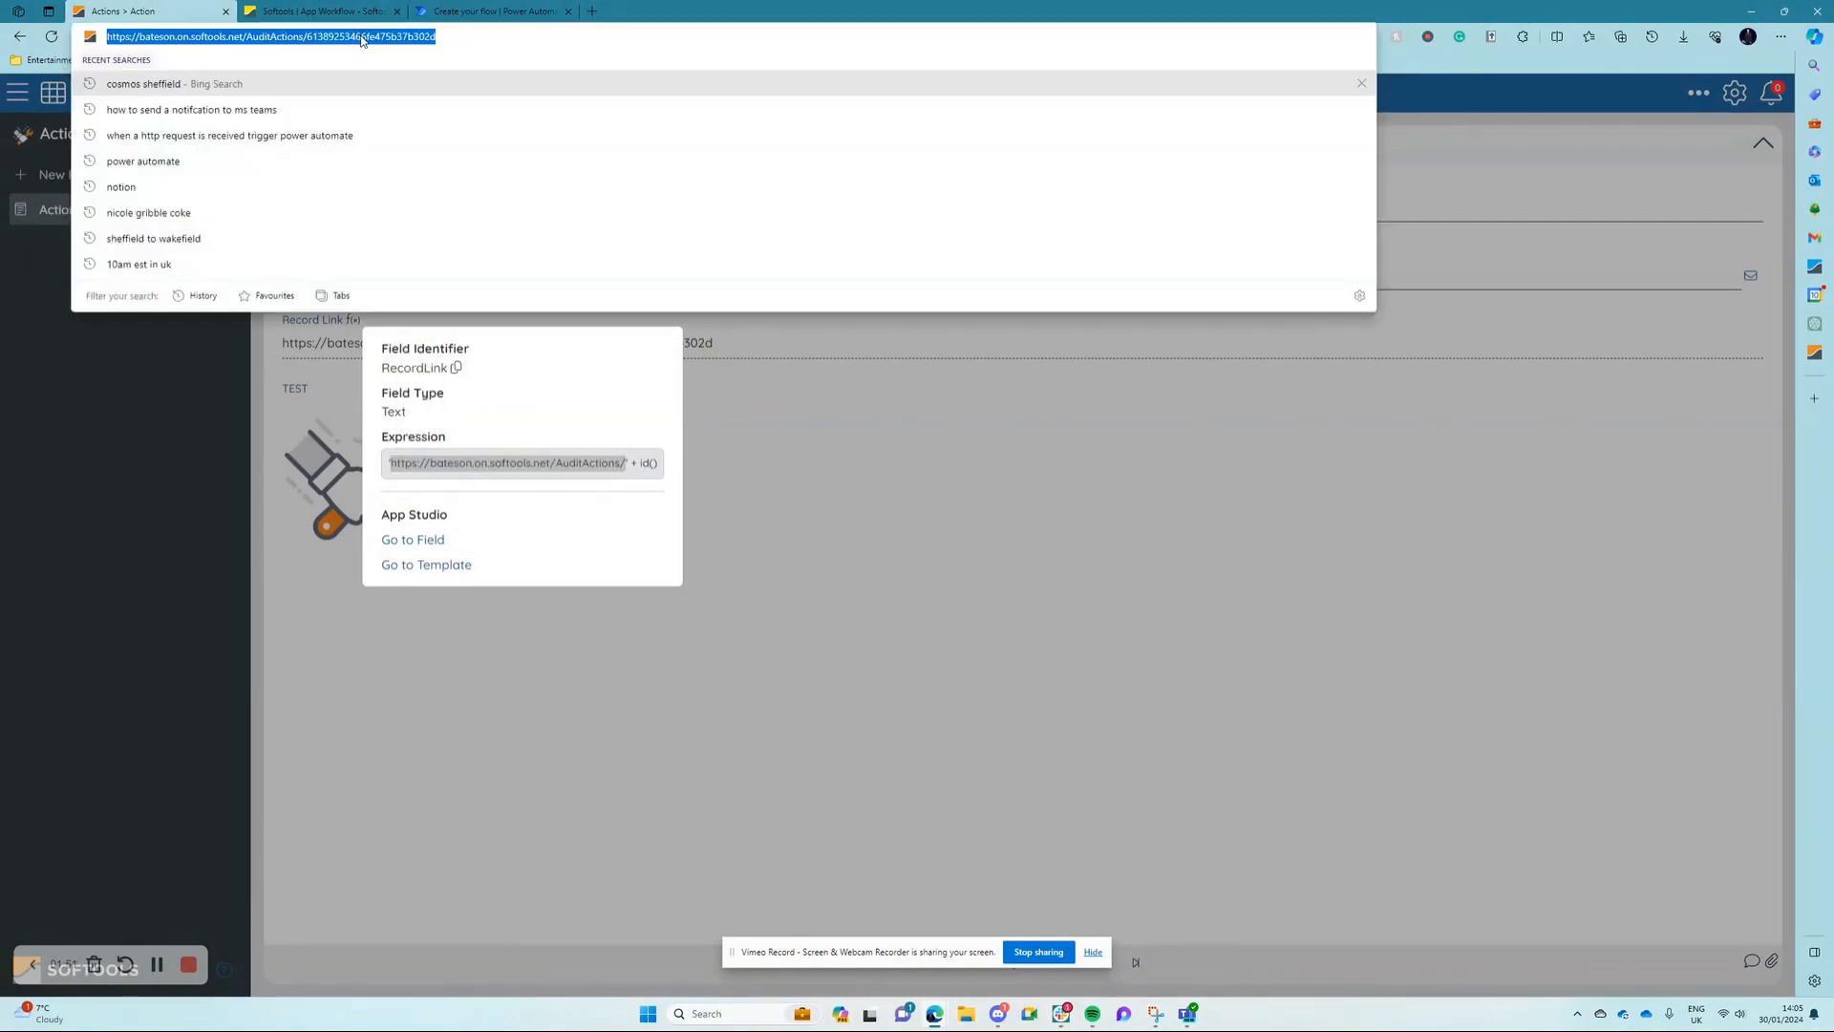
pyautogui.click(864, 471)
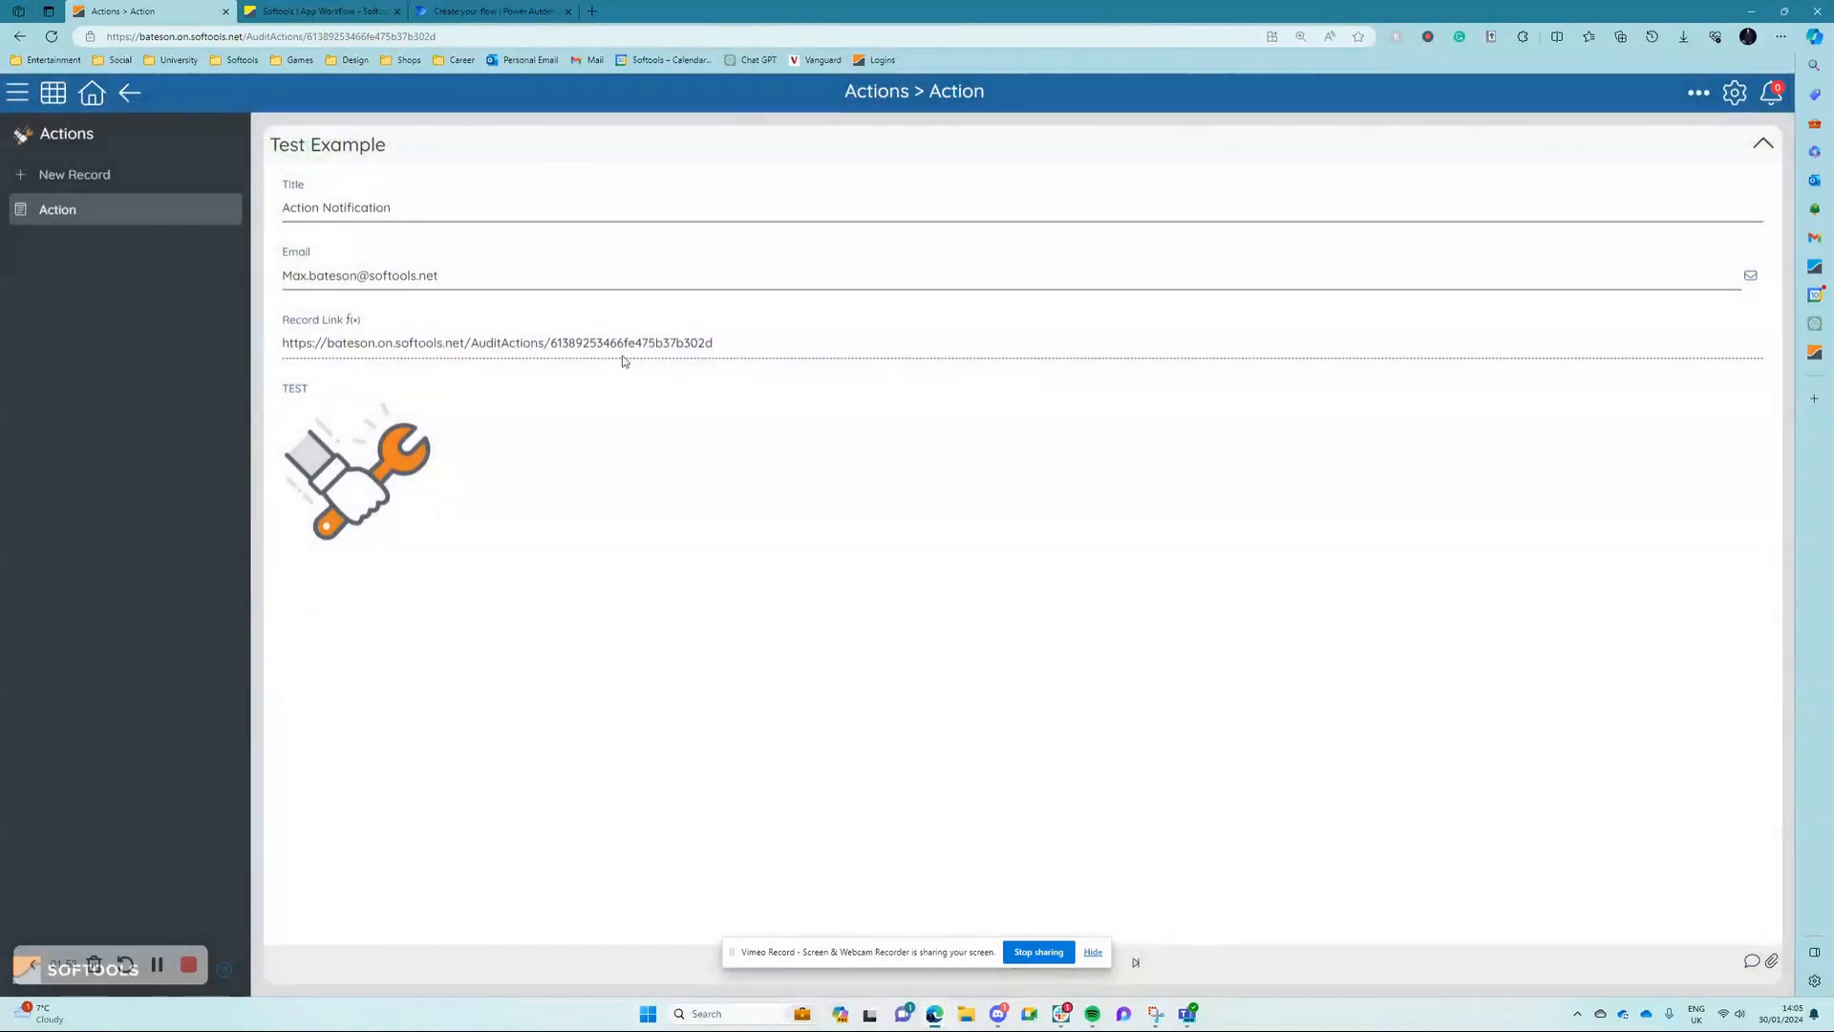
pyautogui.moveTo(706, 344); pyautogui.dragTo(613, 262)
pyautogui.click(583, 619)
pyautogui.click(475, 41)
pyautogui.click(476, 42)
pyautogui.press('Return')
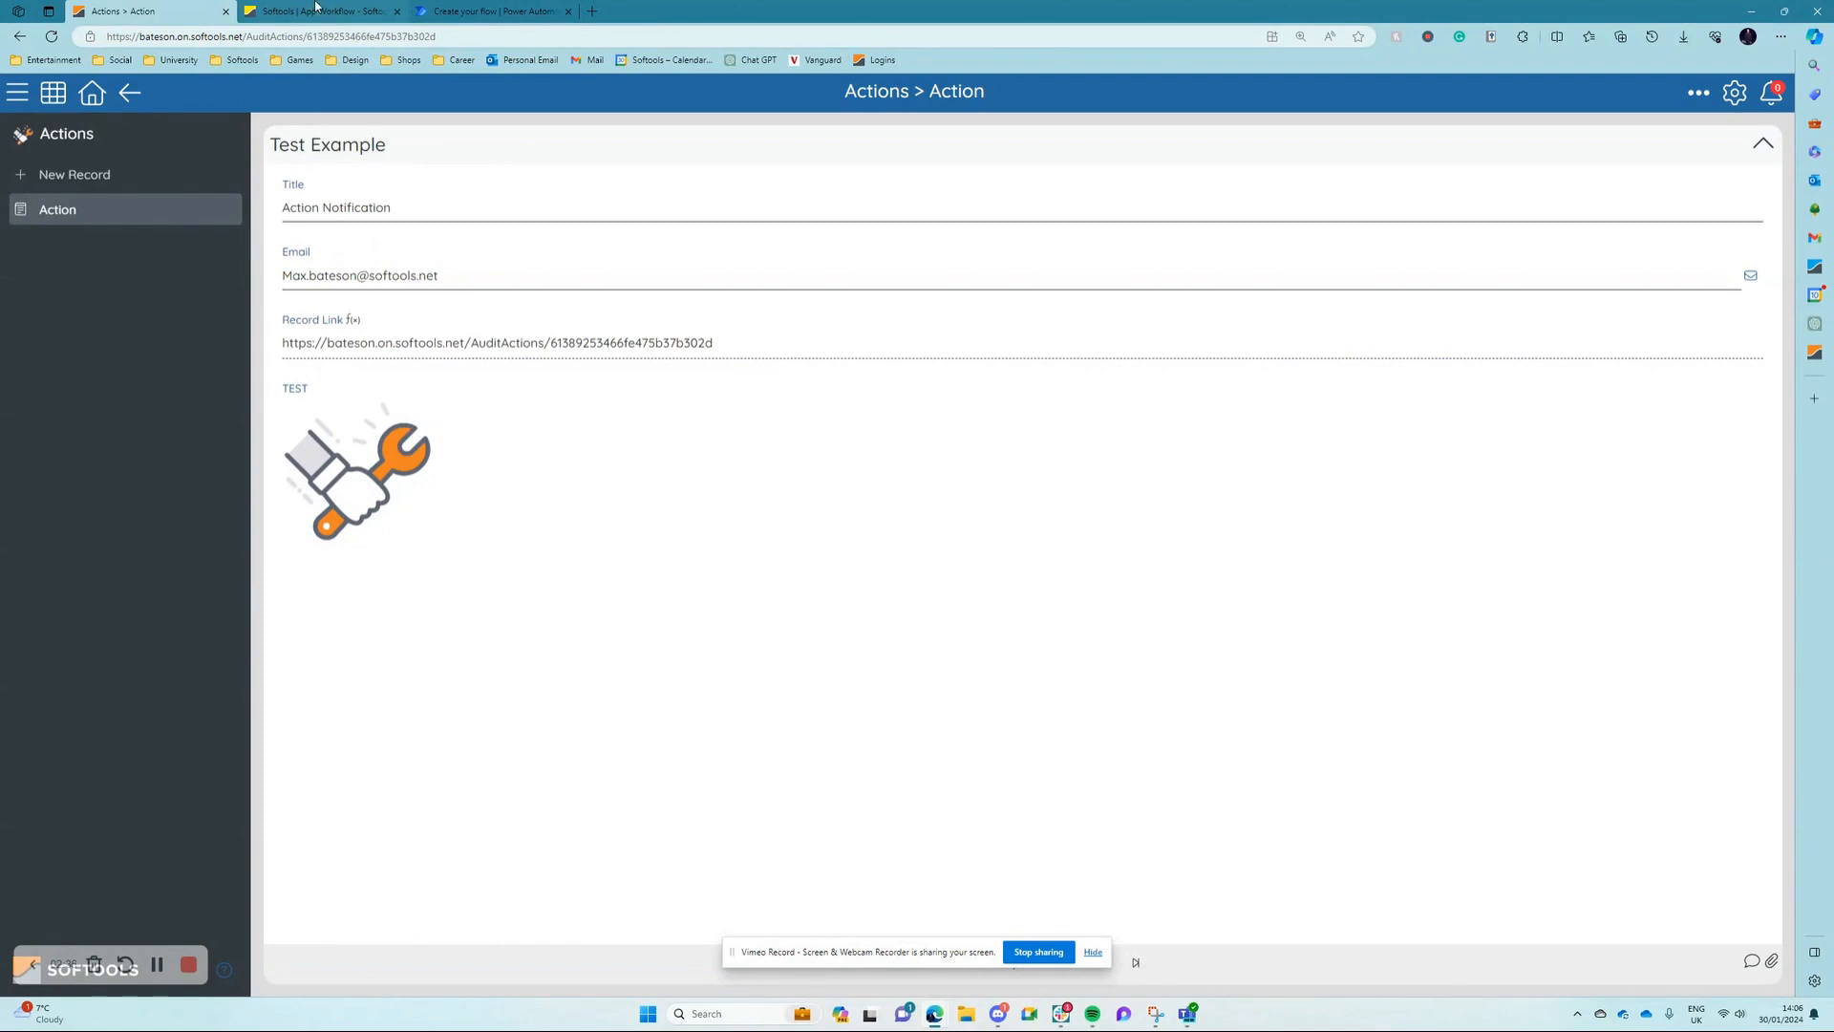
# Step: Switch to App Studio and create a workflow described as "Teams Message" with a Button clicked trigger
pyautogui.click(316, 6)
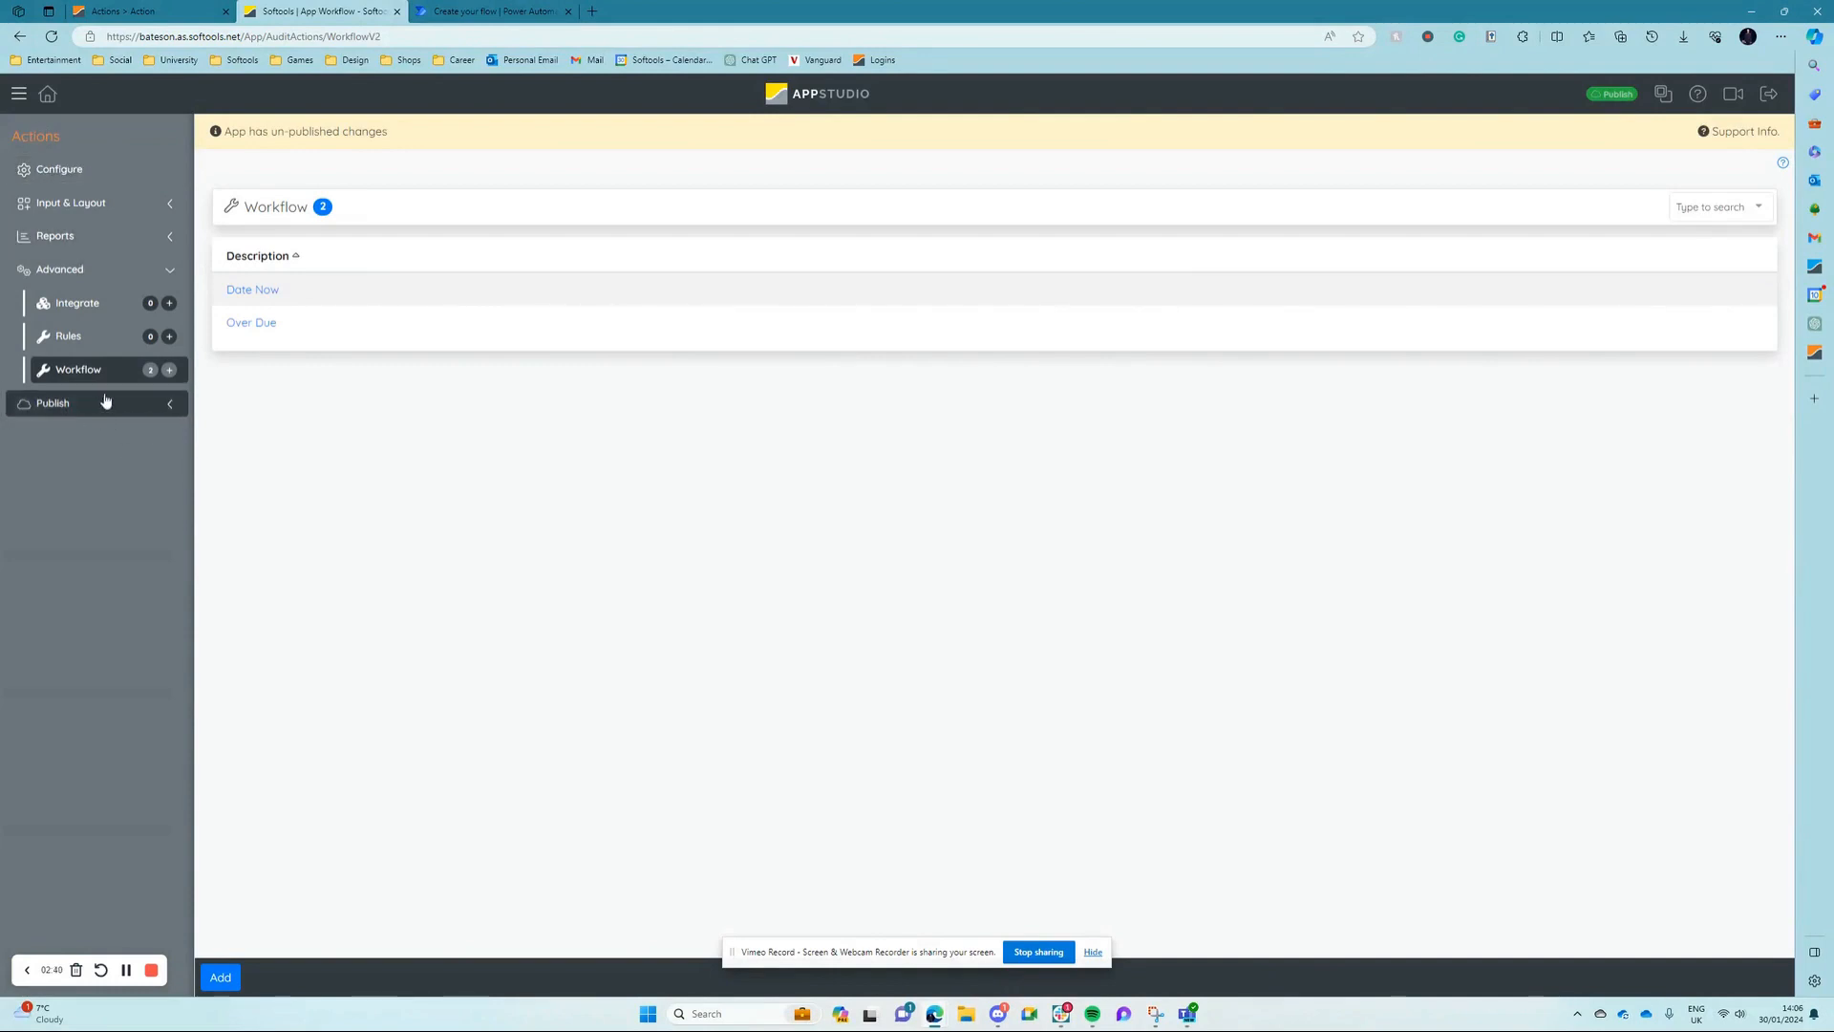
pyautogui.click(169, 371)
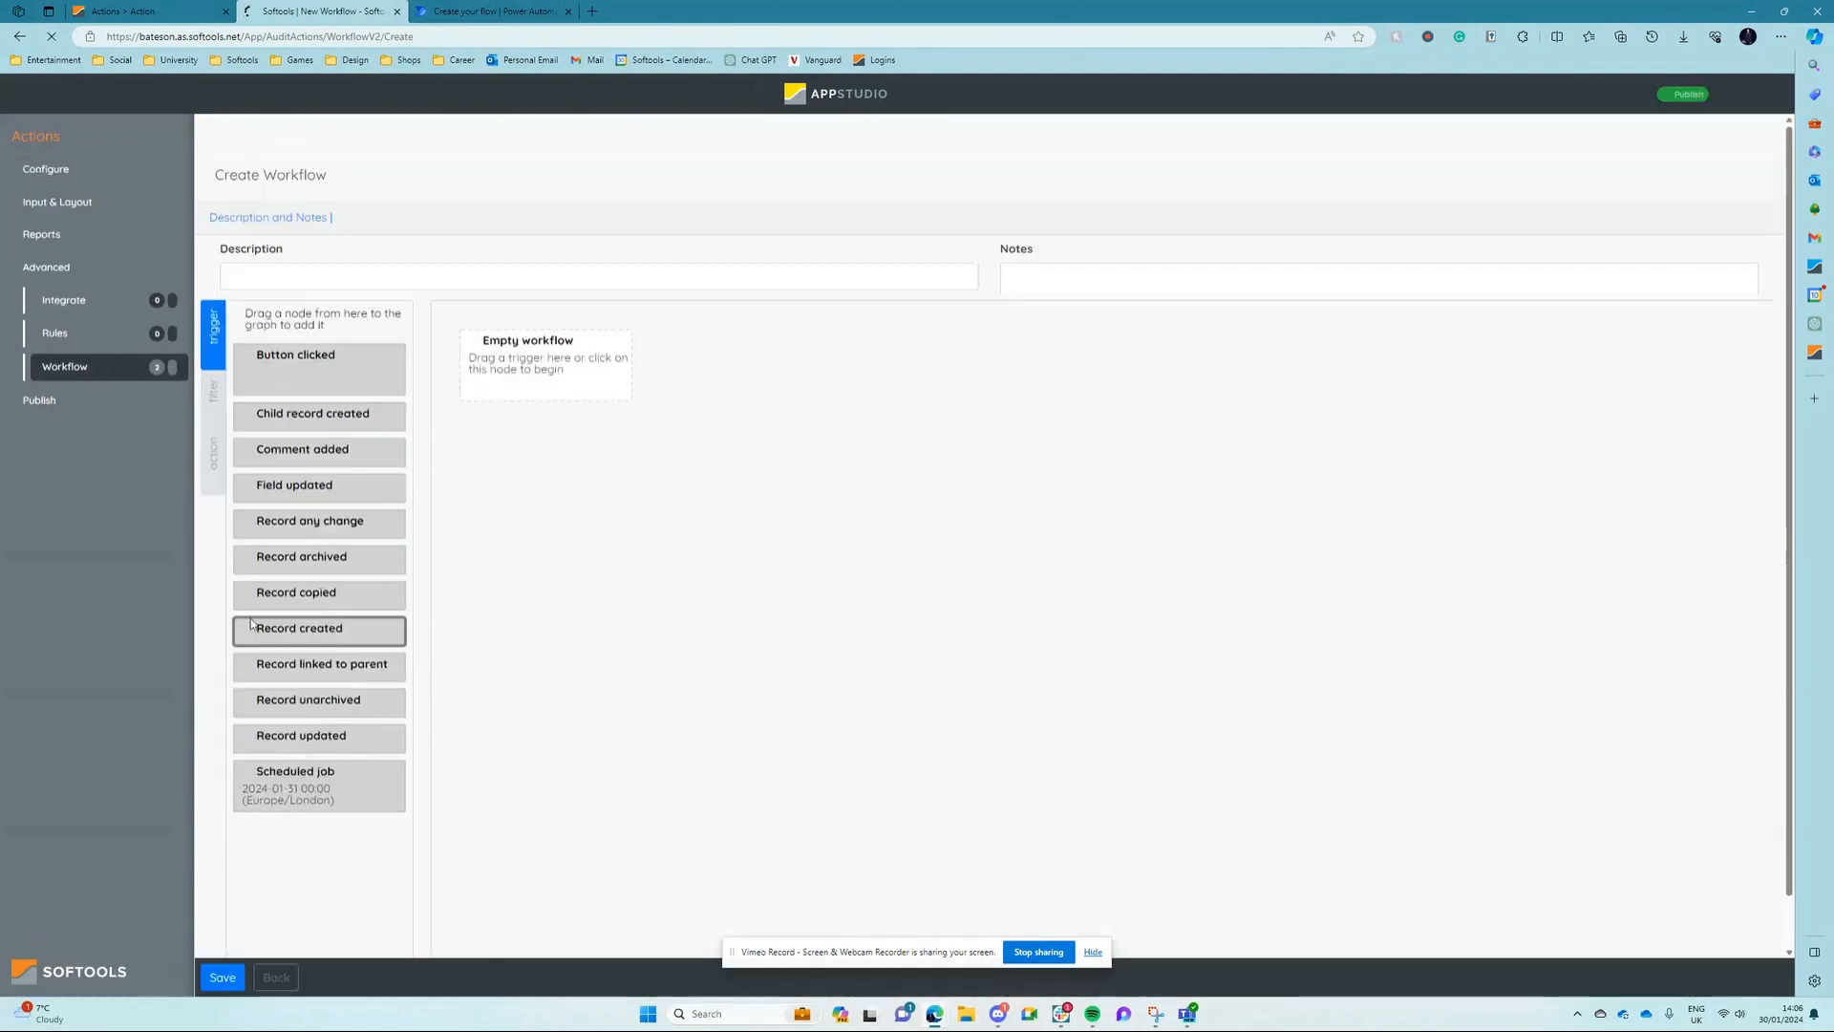
pyautogui.moveTo(281, 438); pyautogui.dragTo(547, 460)
pyautogui.click(1277, 563)
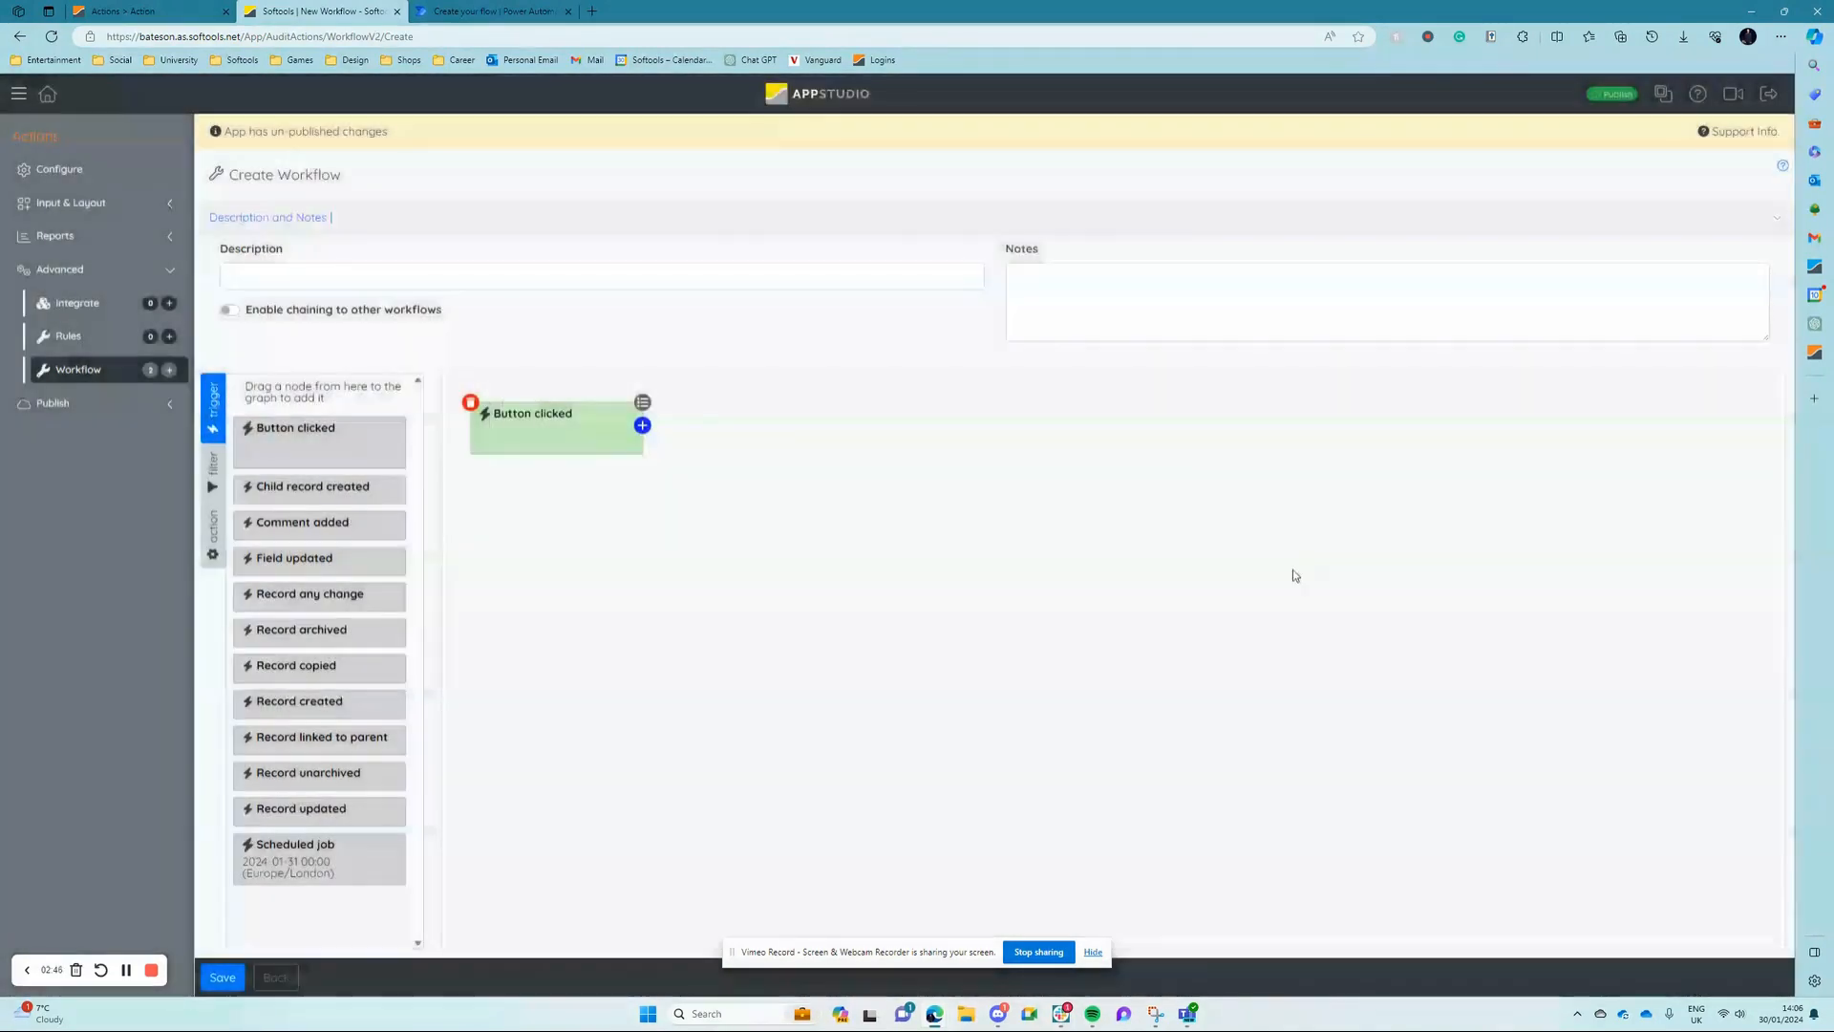
pyautogui.click(430, 277)
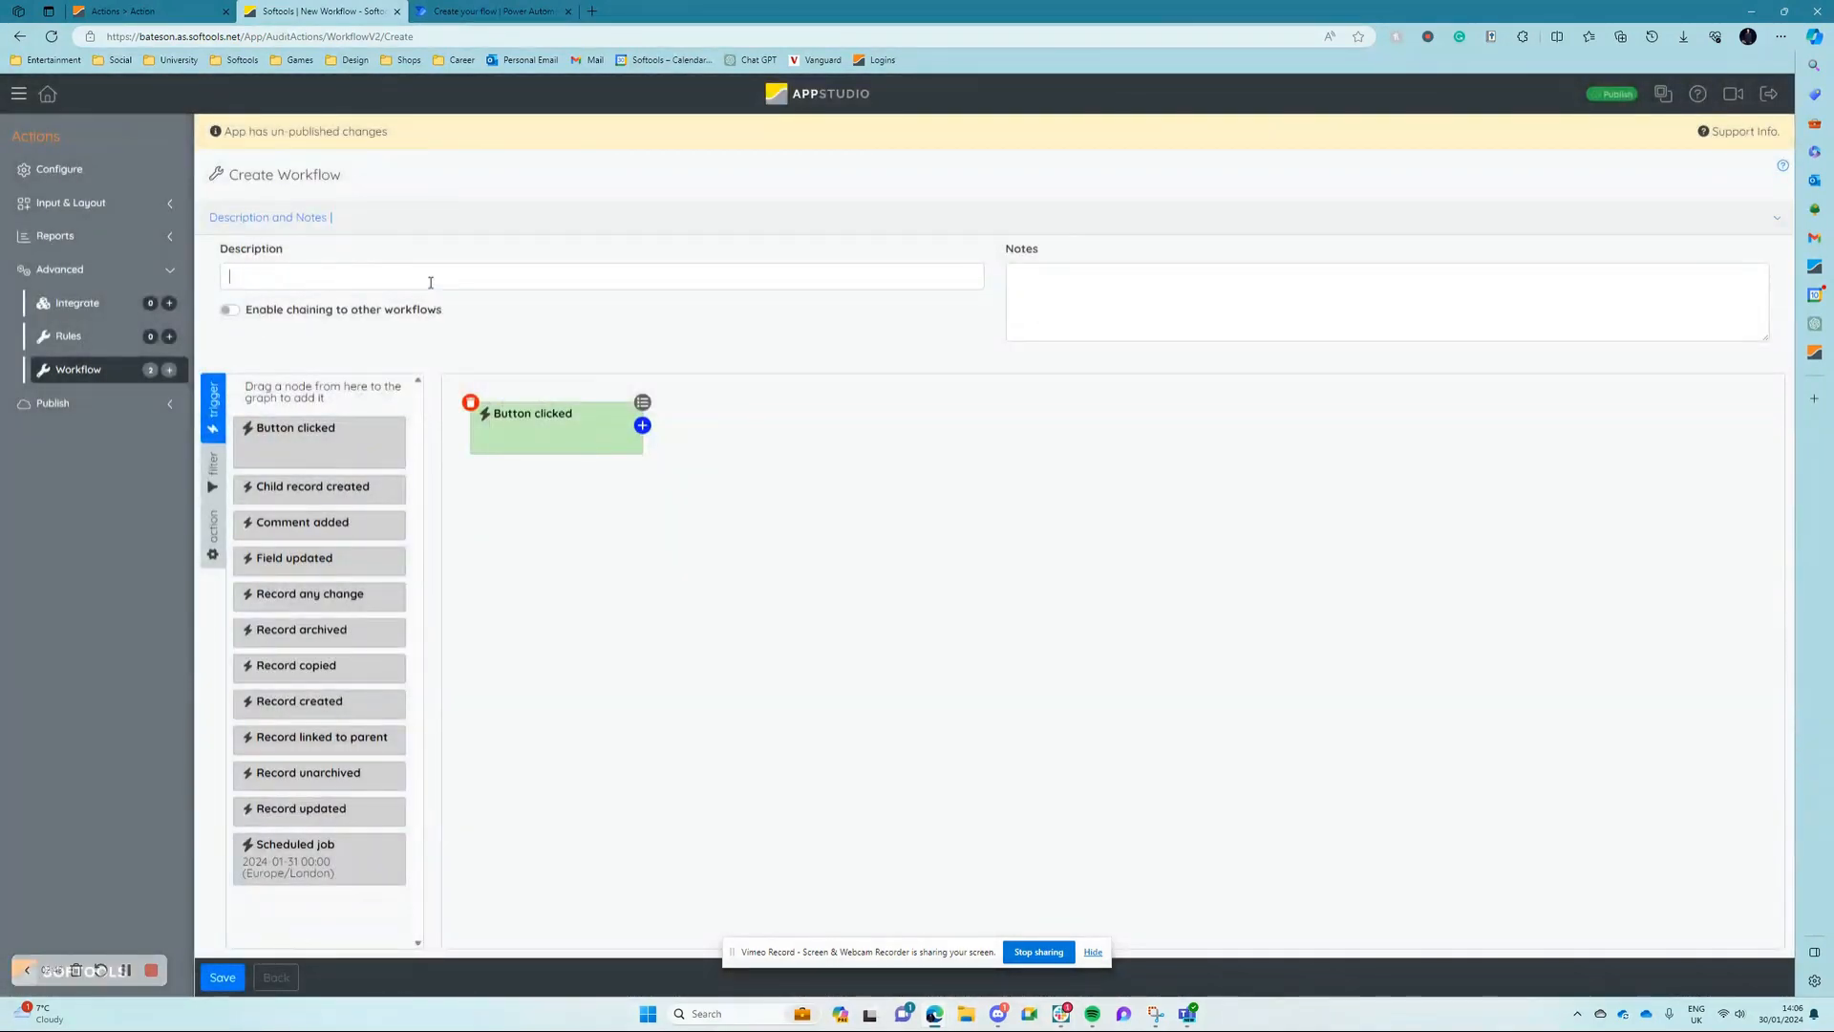
pyautogui.write('Teams Message')
# Step: Attach a Send Webhook message action to the Button clicked trigger and enter a placeholder destination URL
pyautogui.click(214, 535)
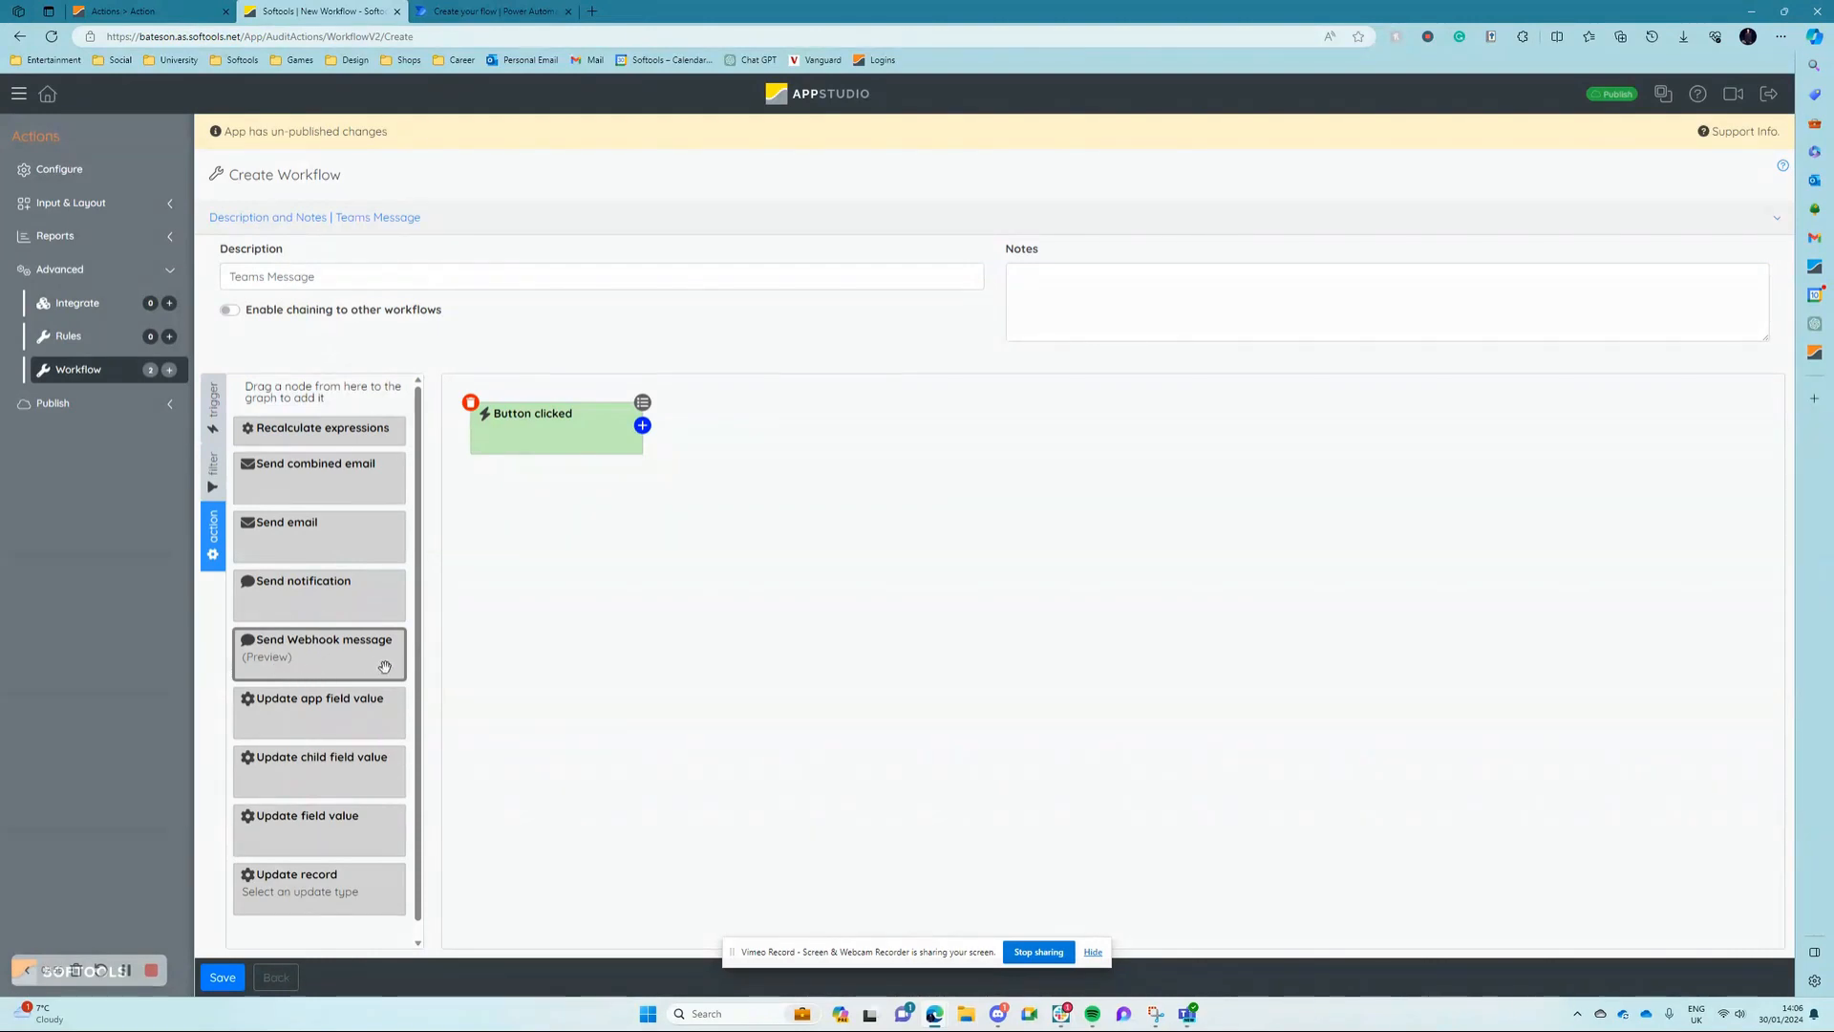
pyautogui.moveTo(385, 666); pyautogui.dragTo(560, 436)
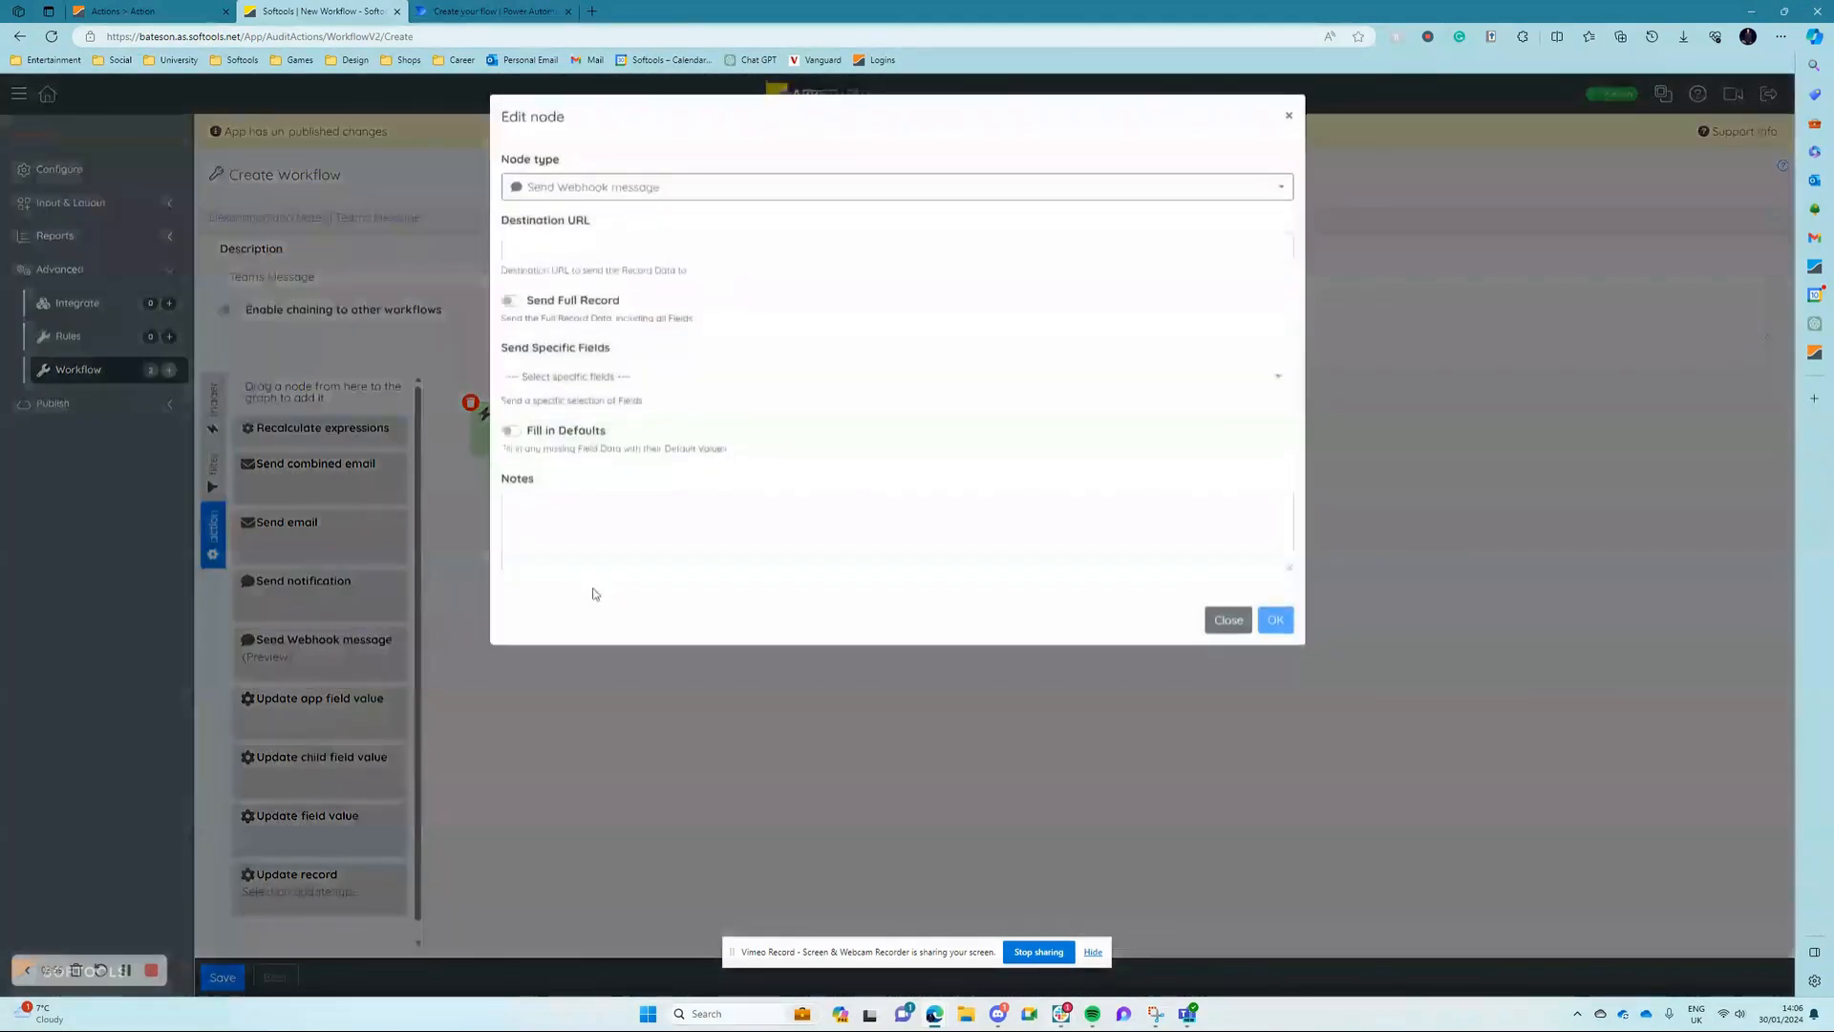
pyautogui.click(555, 249)
pyautogui.write('Max')
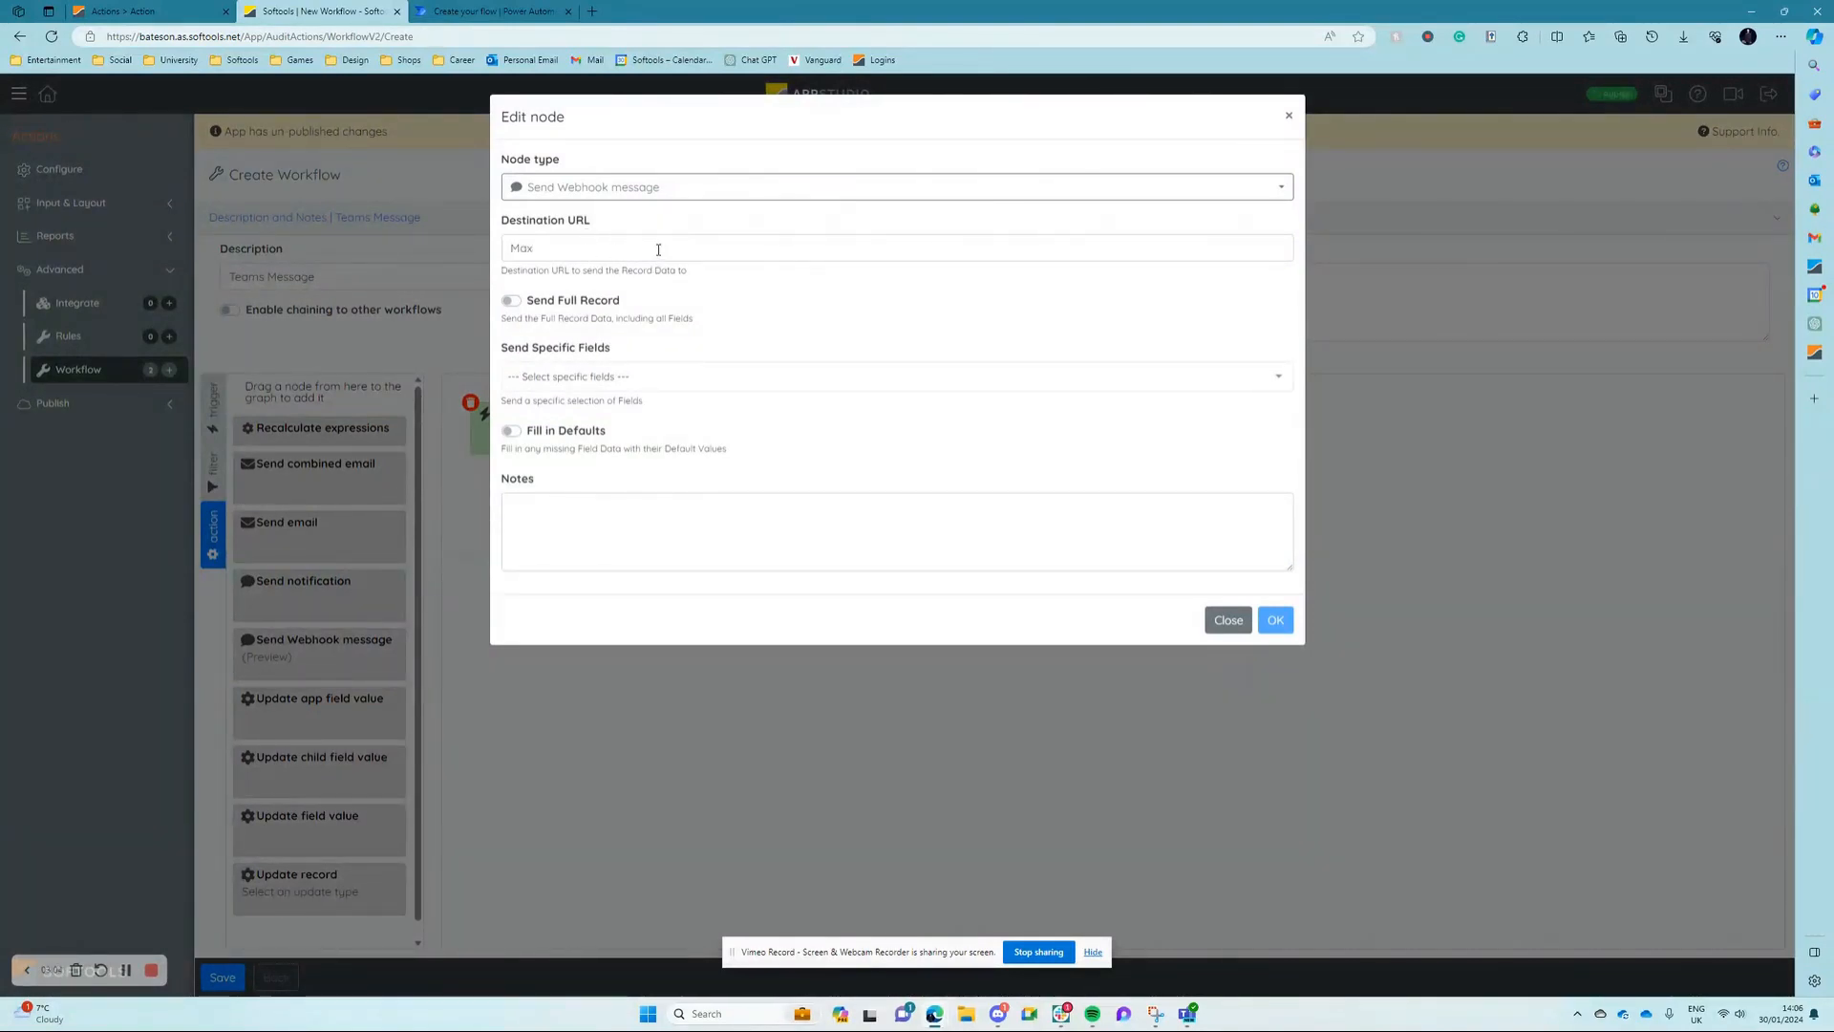
# Step: Add Title and Email to the specific fields sent by the webhook message
pyautogui.click(592, 376)
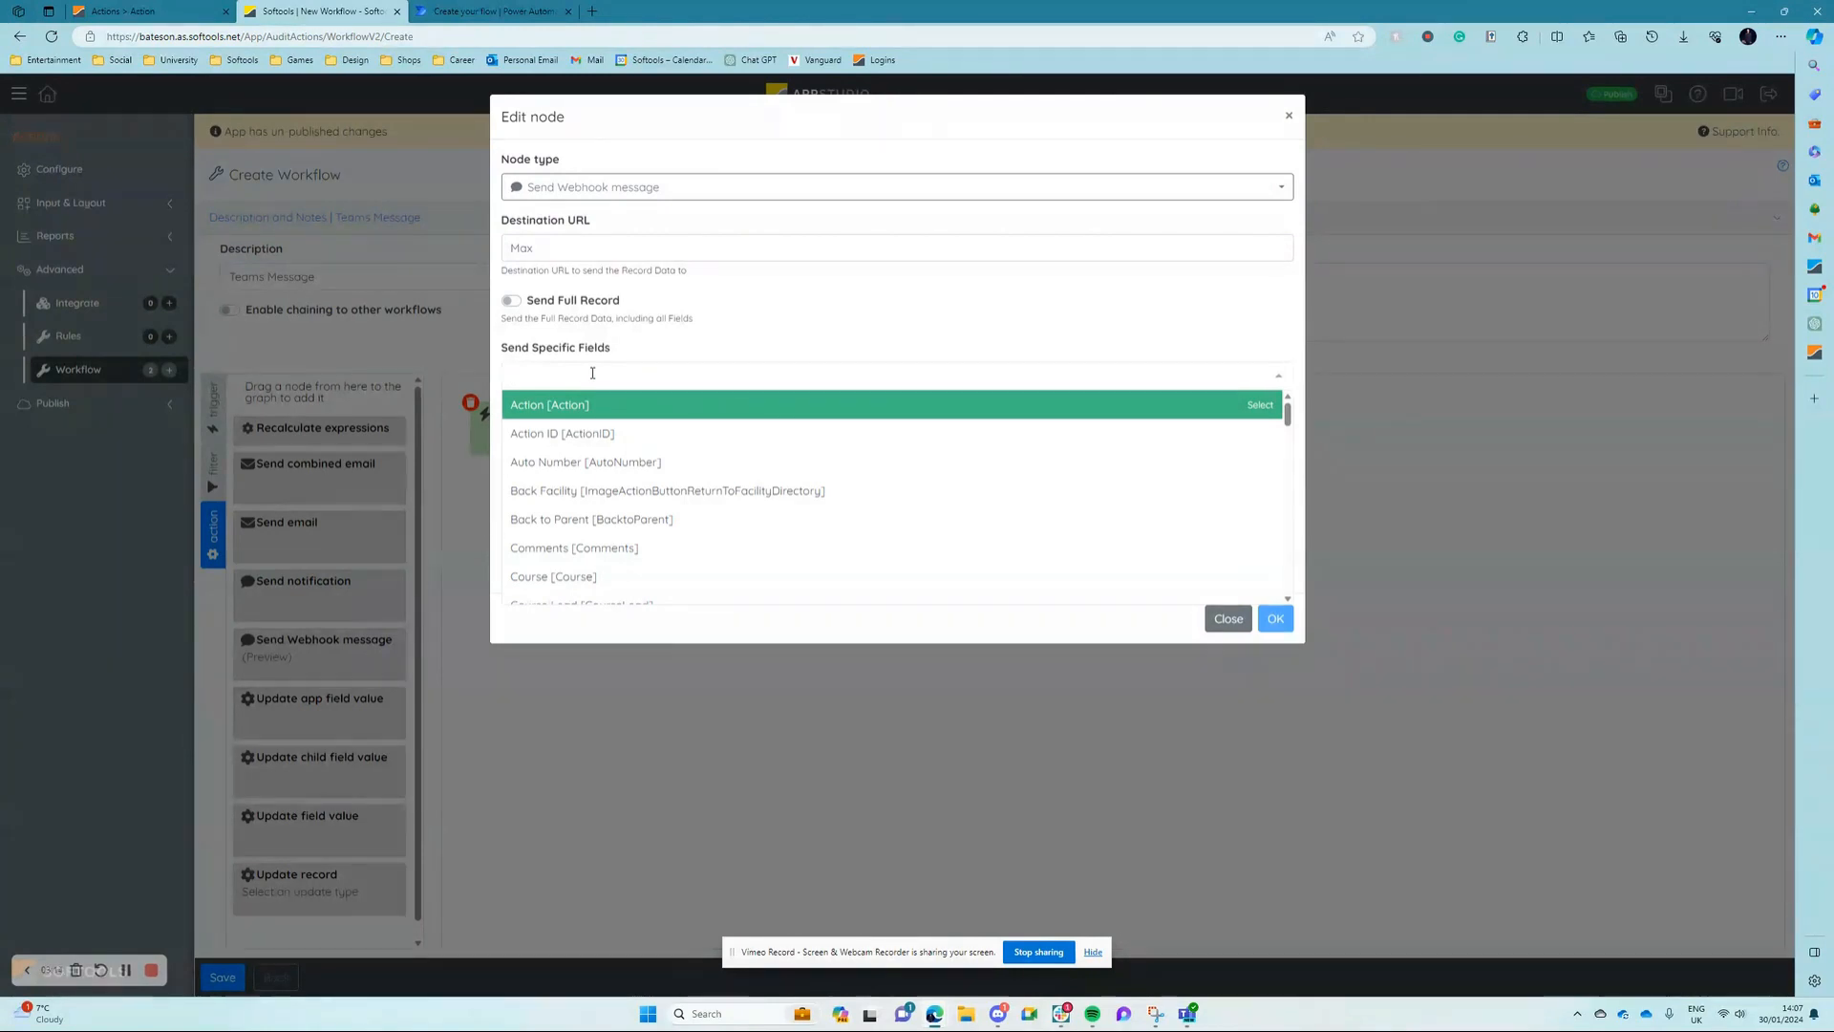
pyautogui.write('tit')
pyautogui.press('Return')
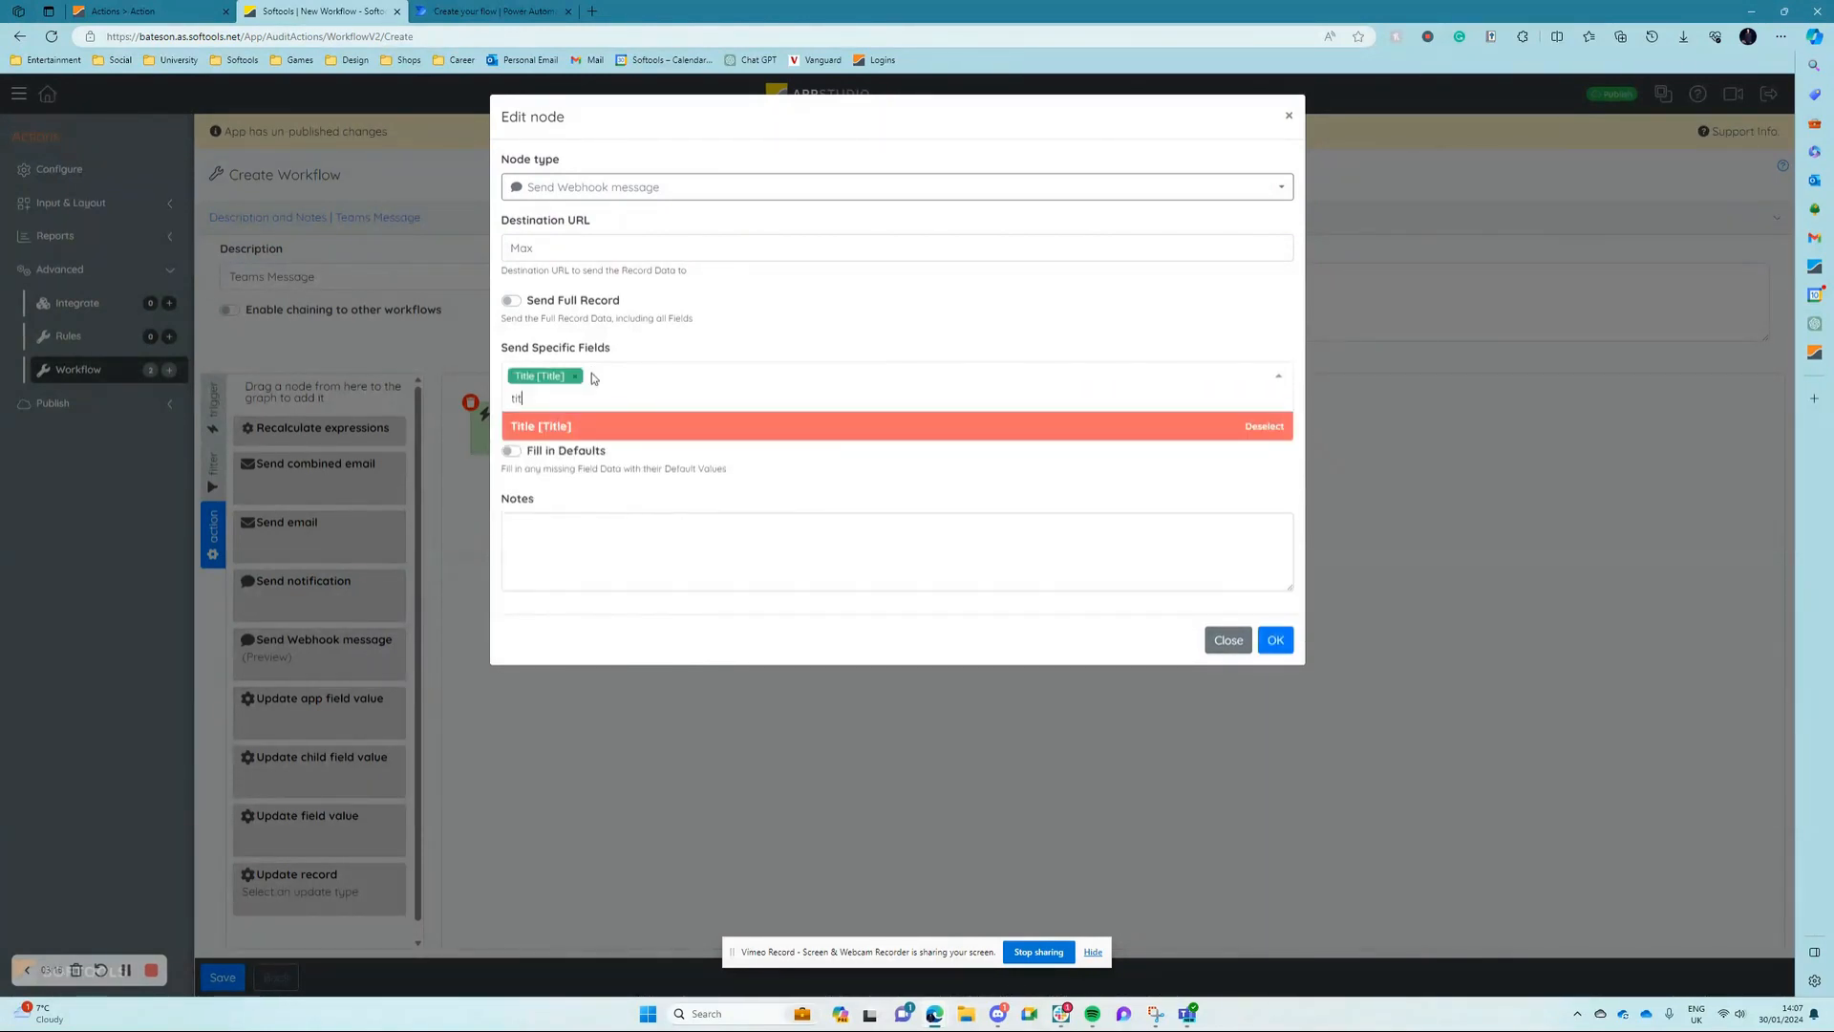
pyautogui.write('ema')
pyautogui.press('Return')
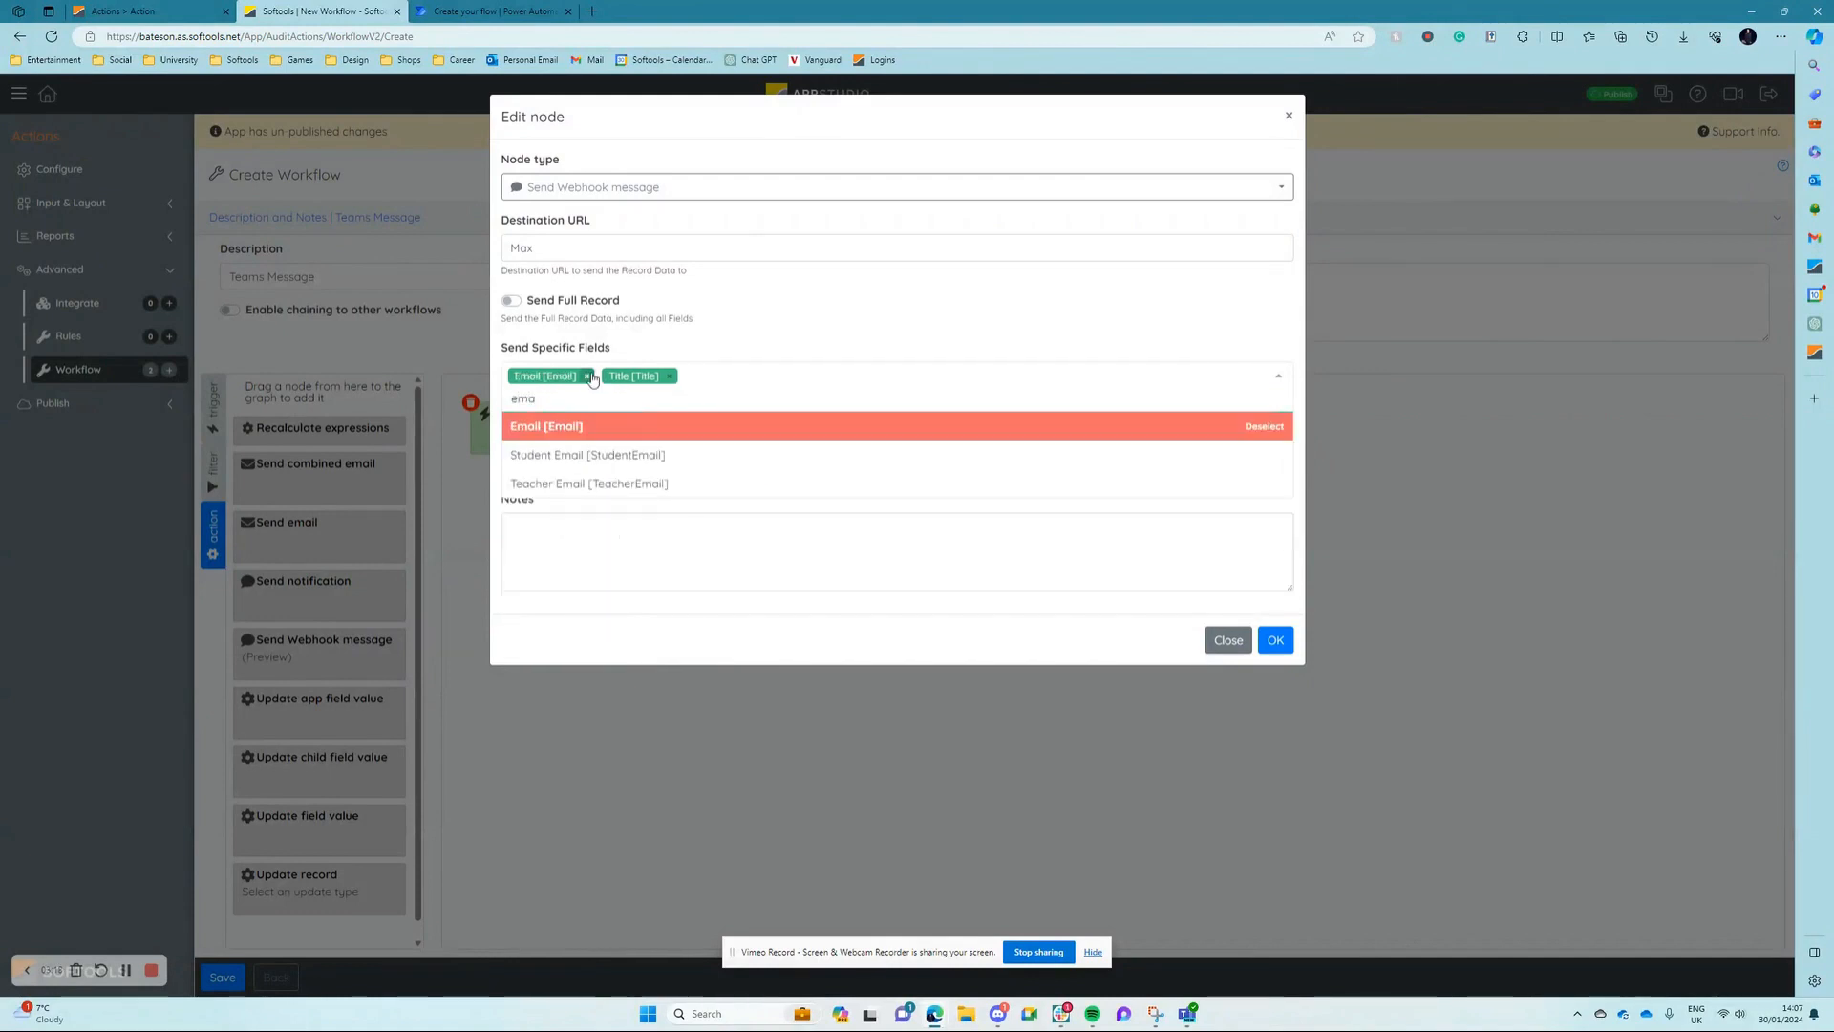
# Step: Add Record Link to the fields sent by the webhook, confirm the node and save the workflow
pyautogui.press('BackSpace')
pyautogui.press('BackSpace')
pyautogui.press('BackSpace')
pyautogui.write('rec')
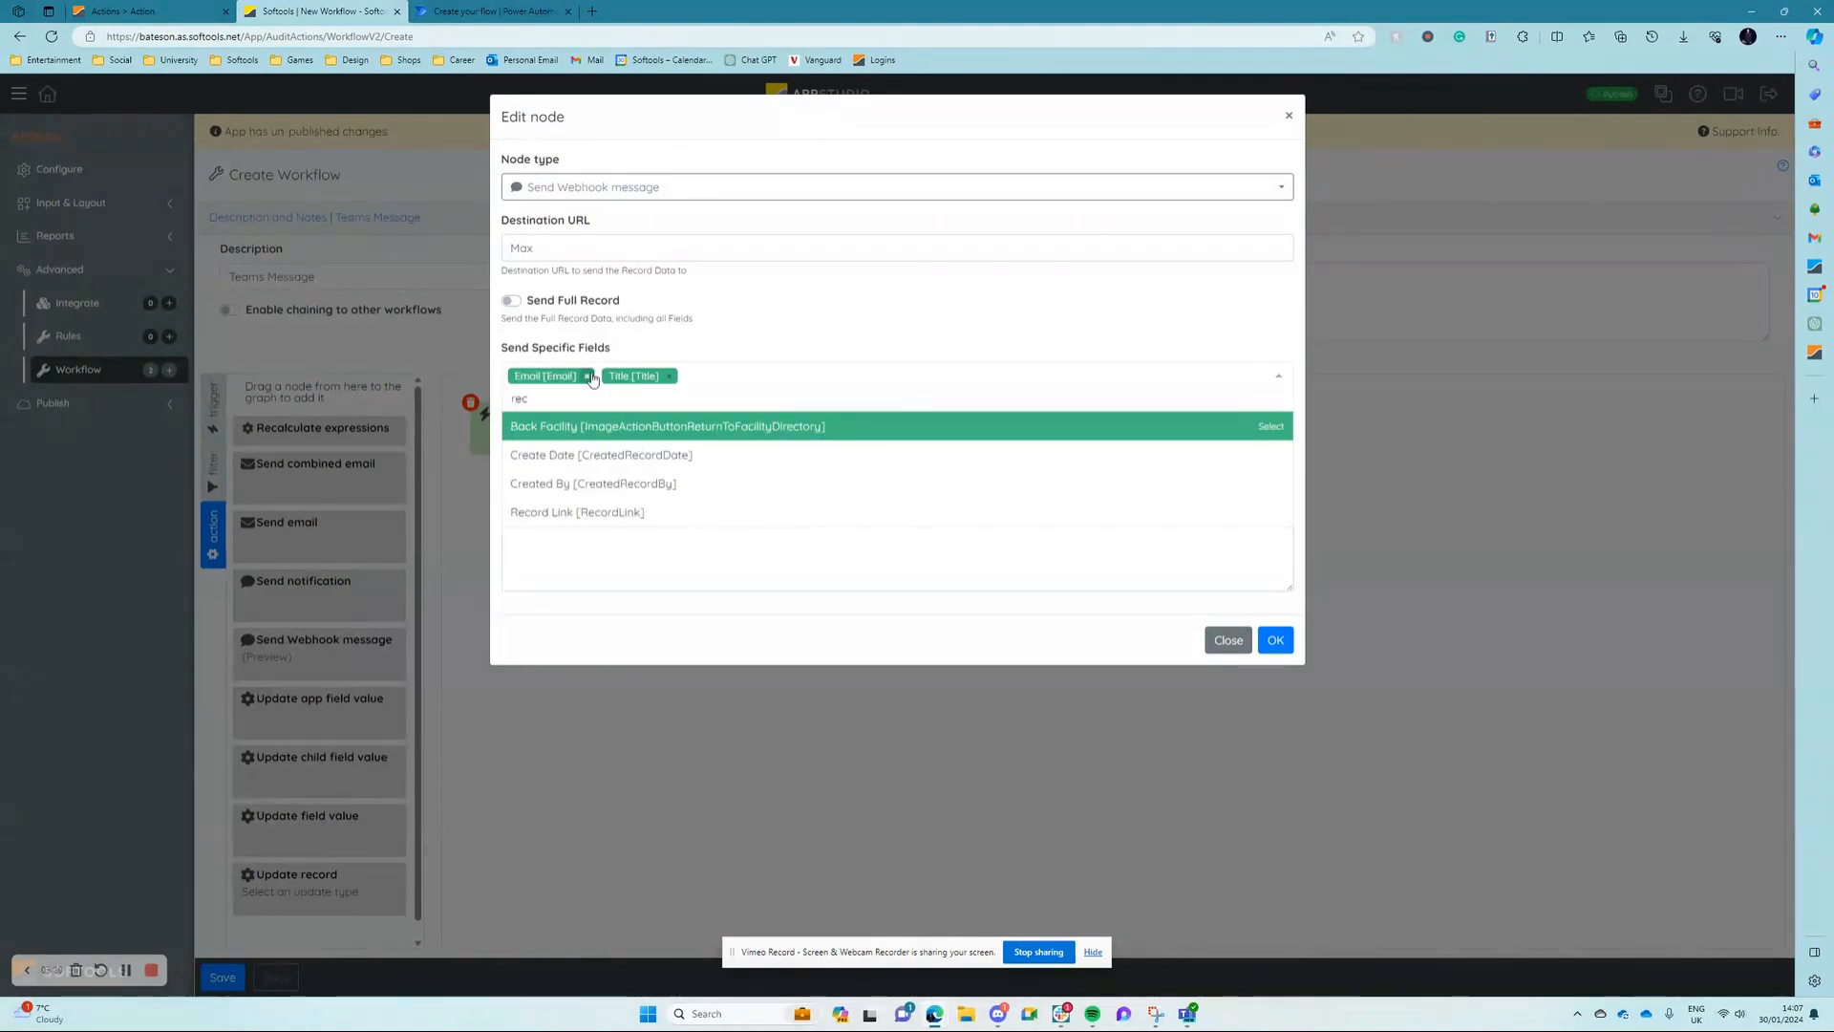
pyautogui.press('Down')
pyautogui.press('Down')
pyautogui.press('Down')
pyautogui.press('Return')
pyautogui.click(896, 311)
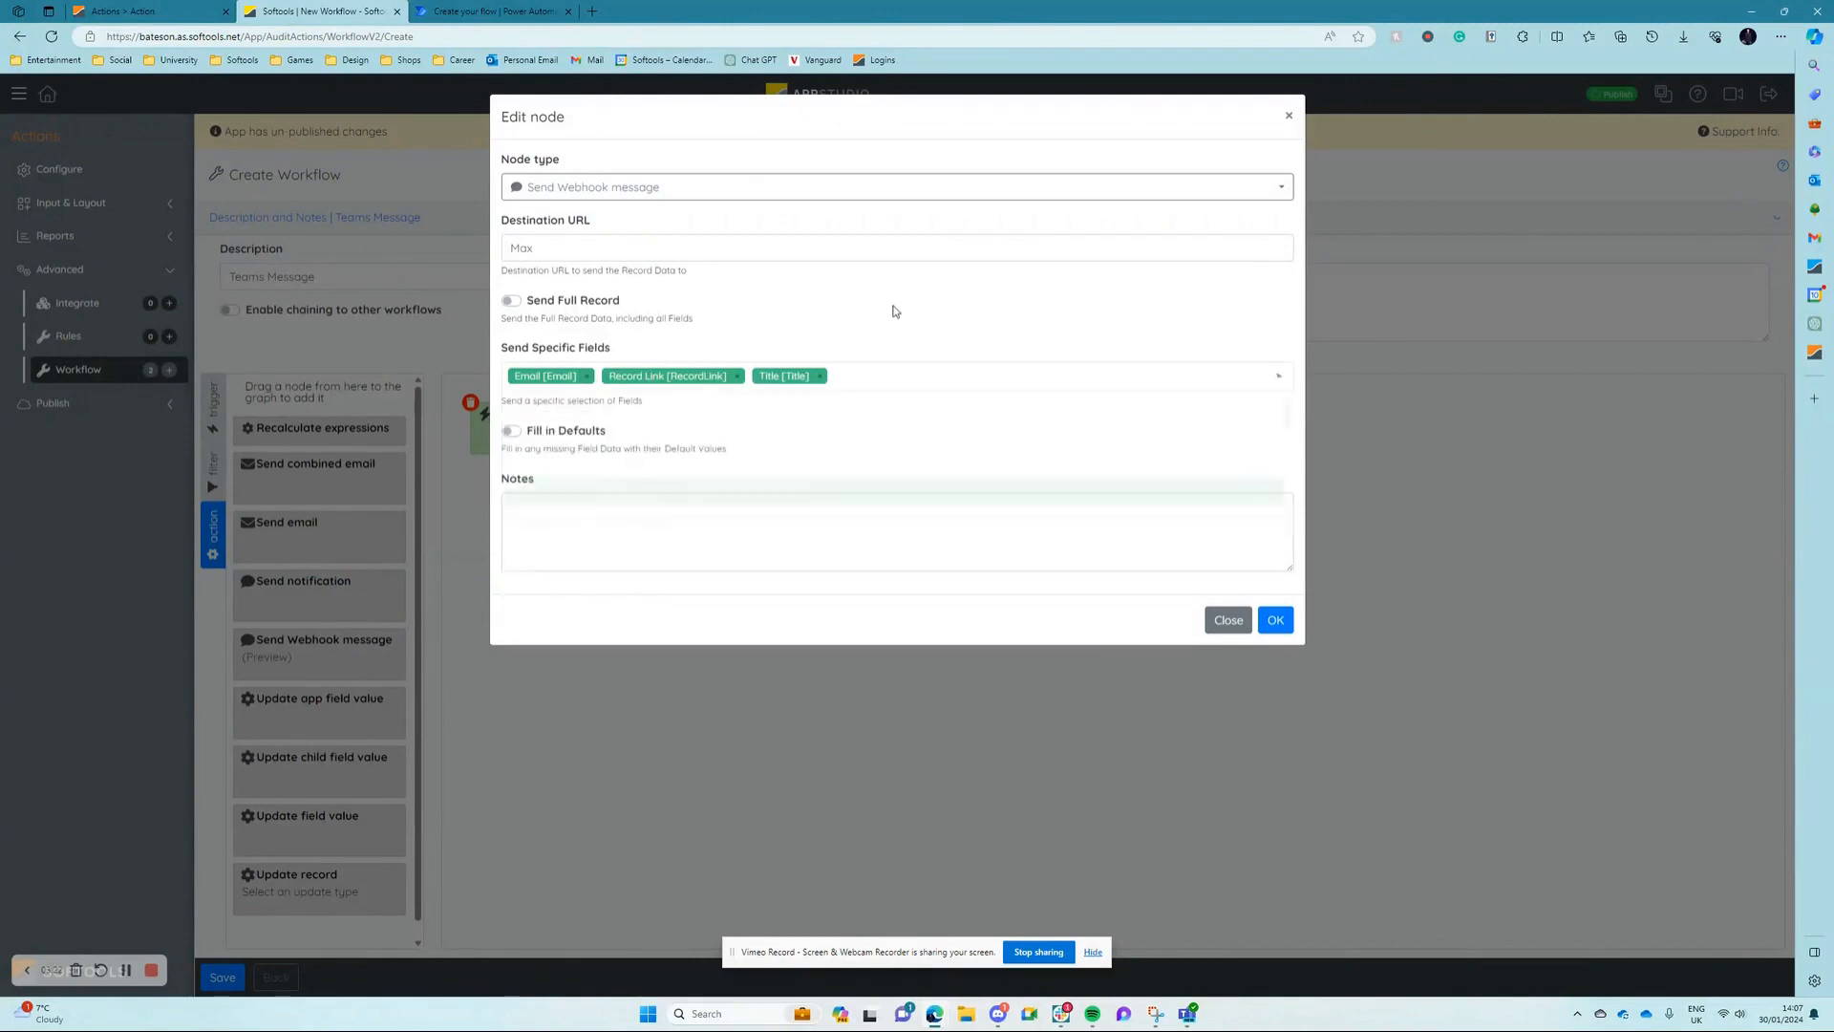
pyautogui.click(1286, 629)
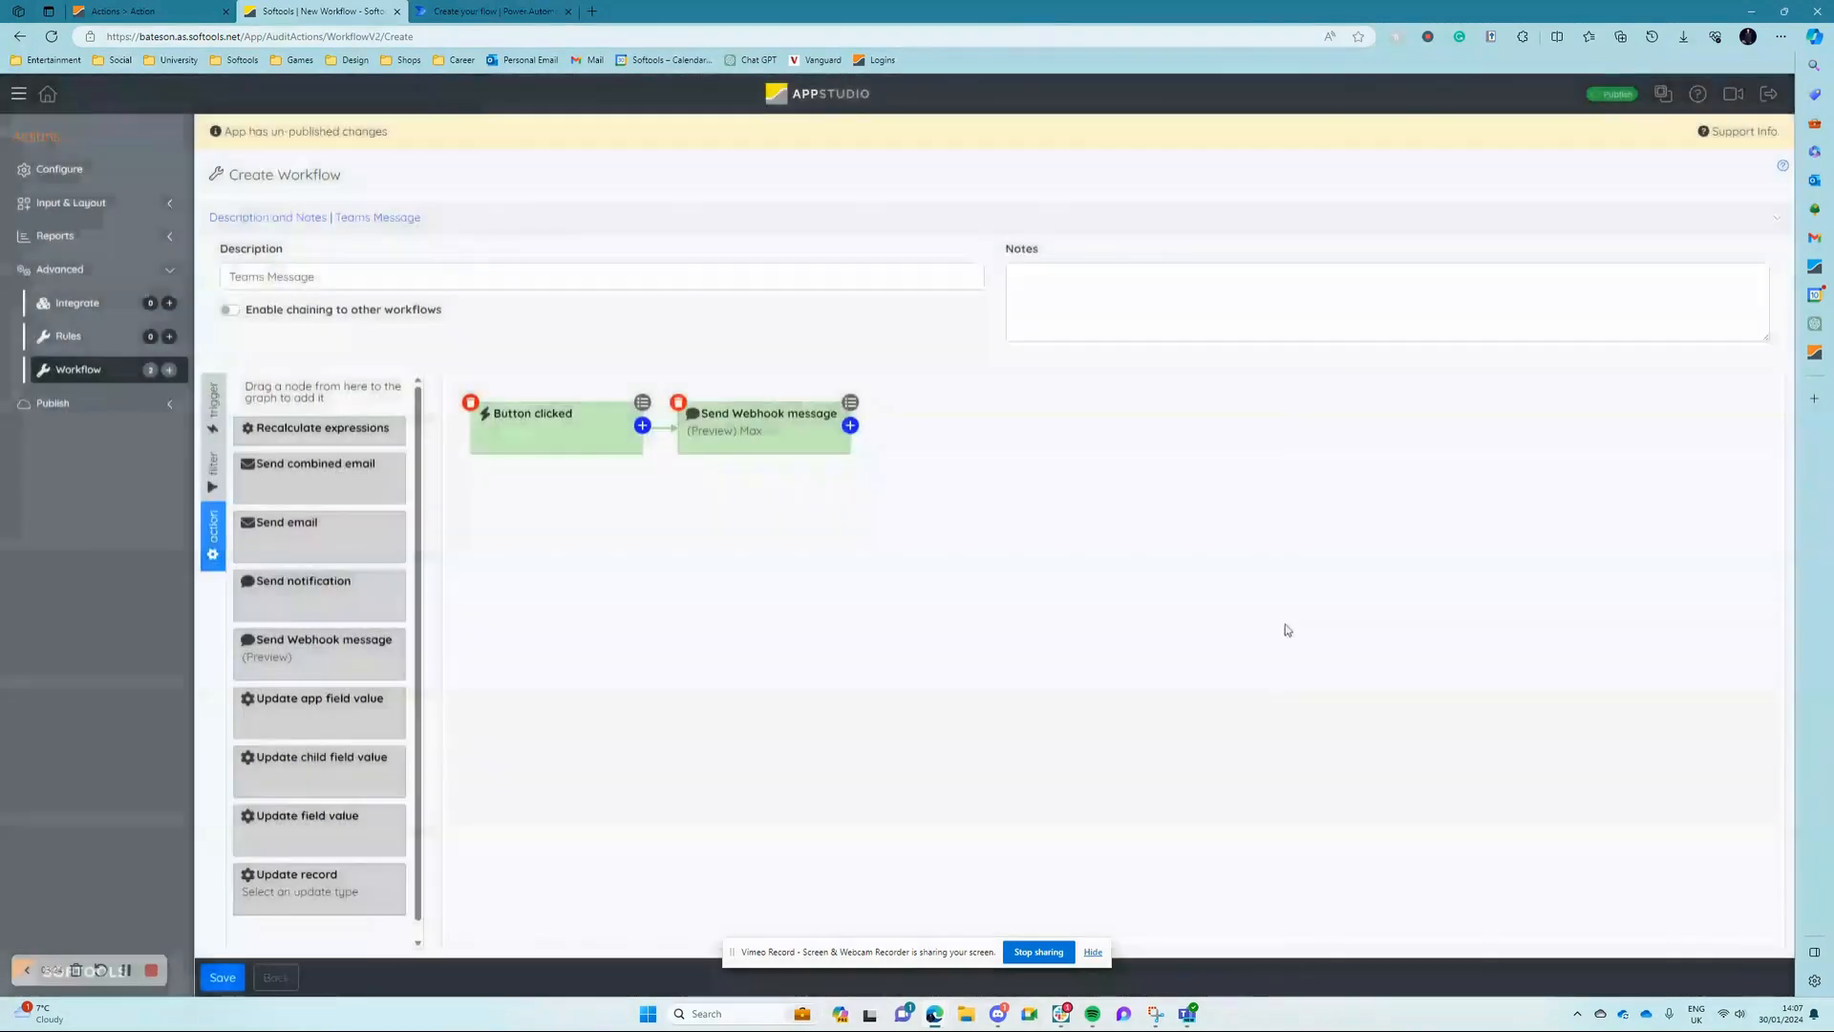
pyautogui.click(224, 977)
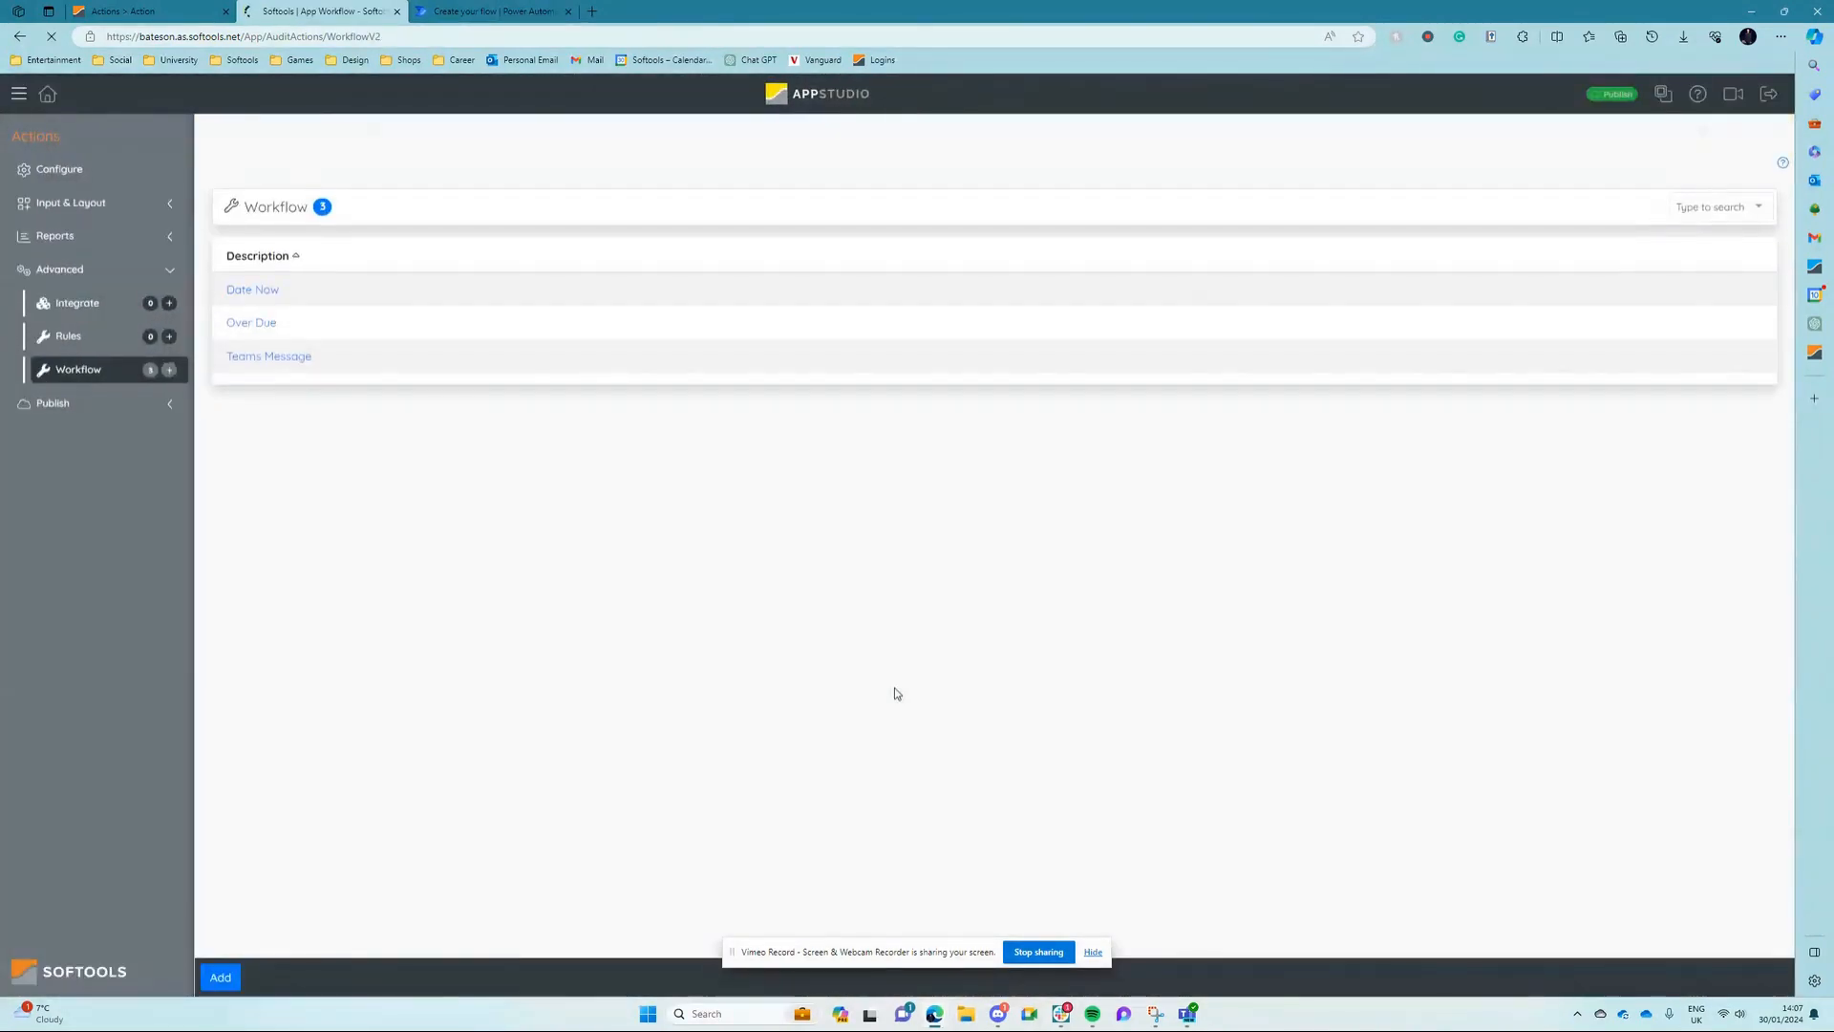
# Step: Set the TEST action field to trigger the Teams Message workflow node and save the field
pyautogui.click(108, 210)
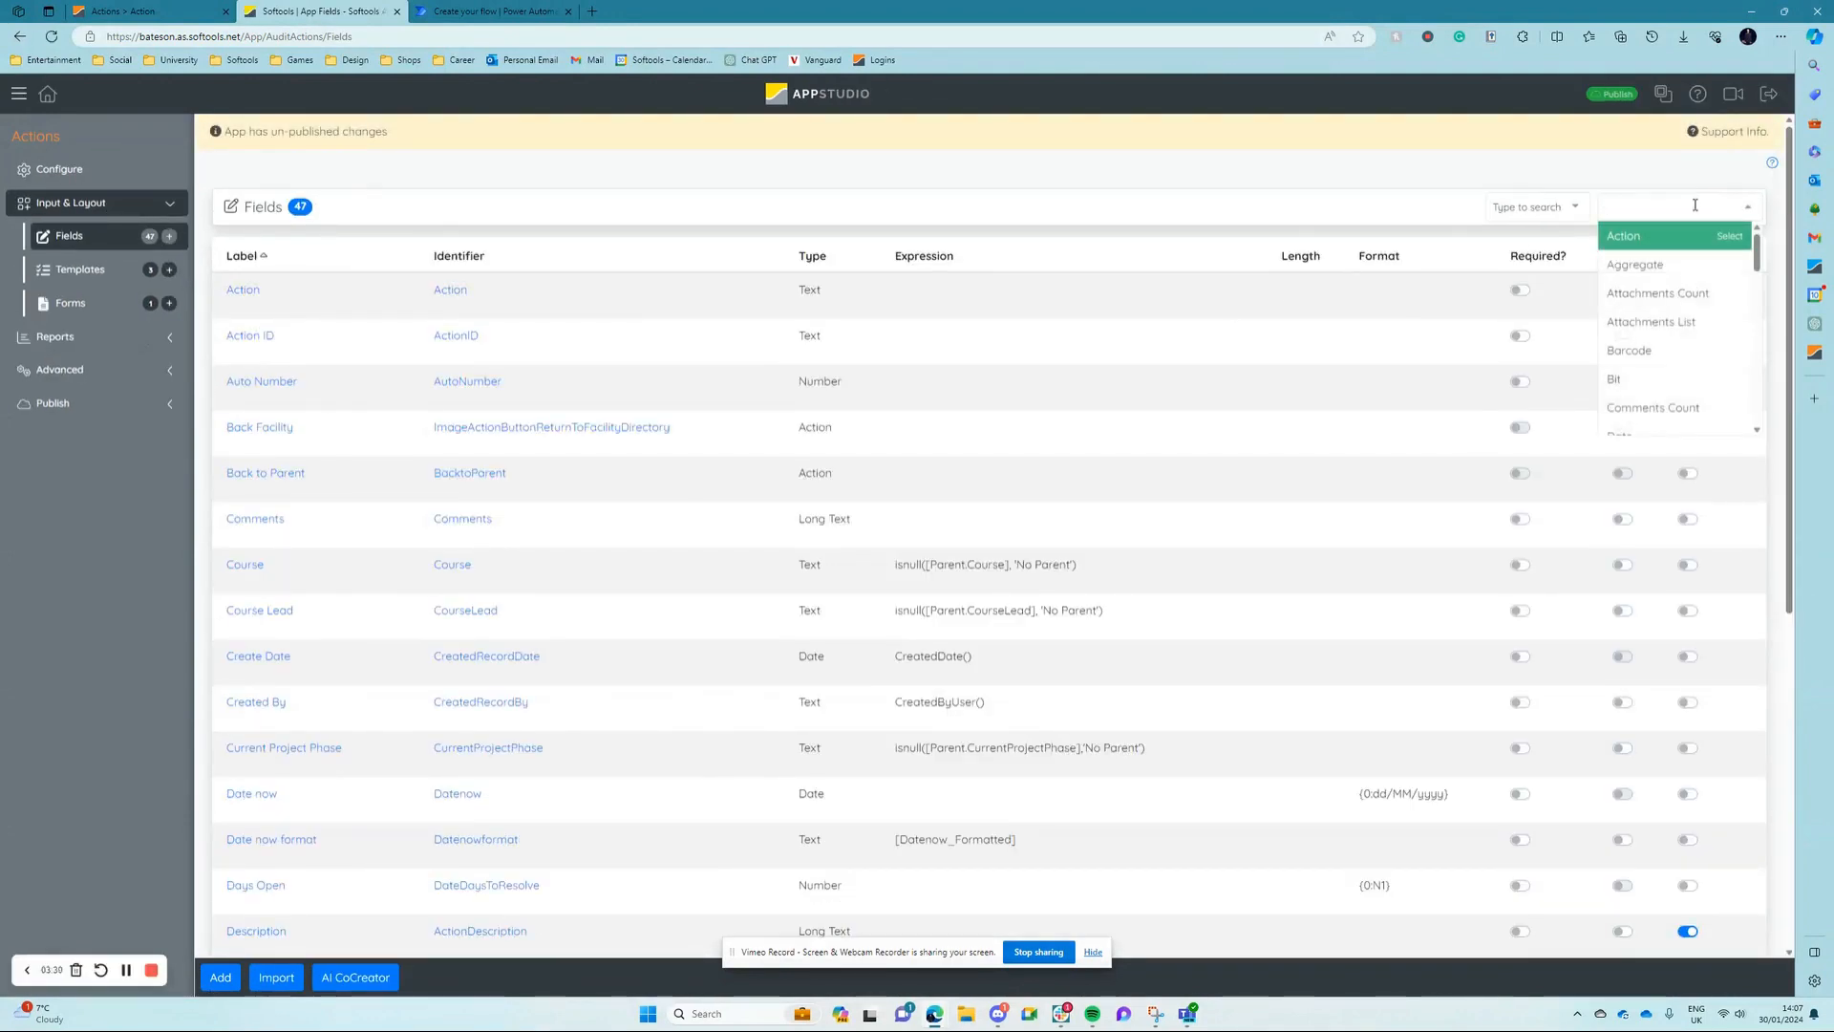
pyautogui.click(1696, 247)
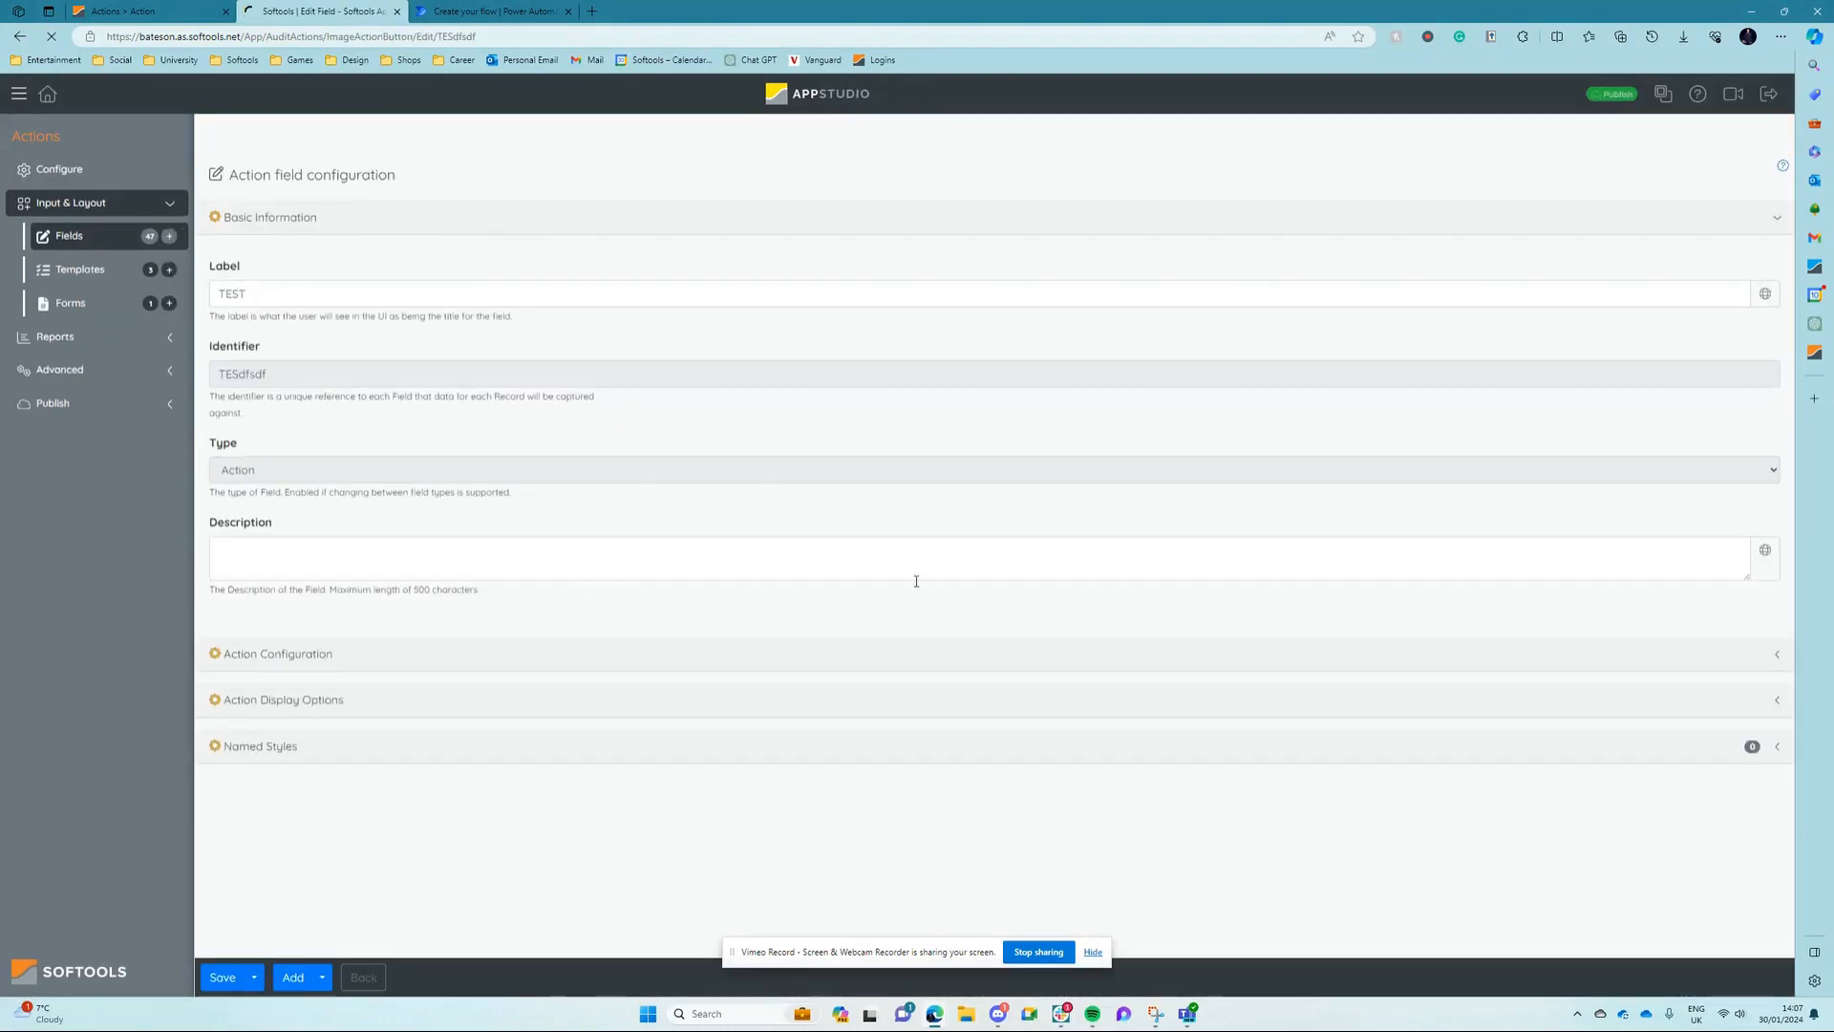
pyautogui.click(291, 654)
pyautogui.click(395, 808)
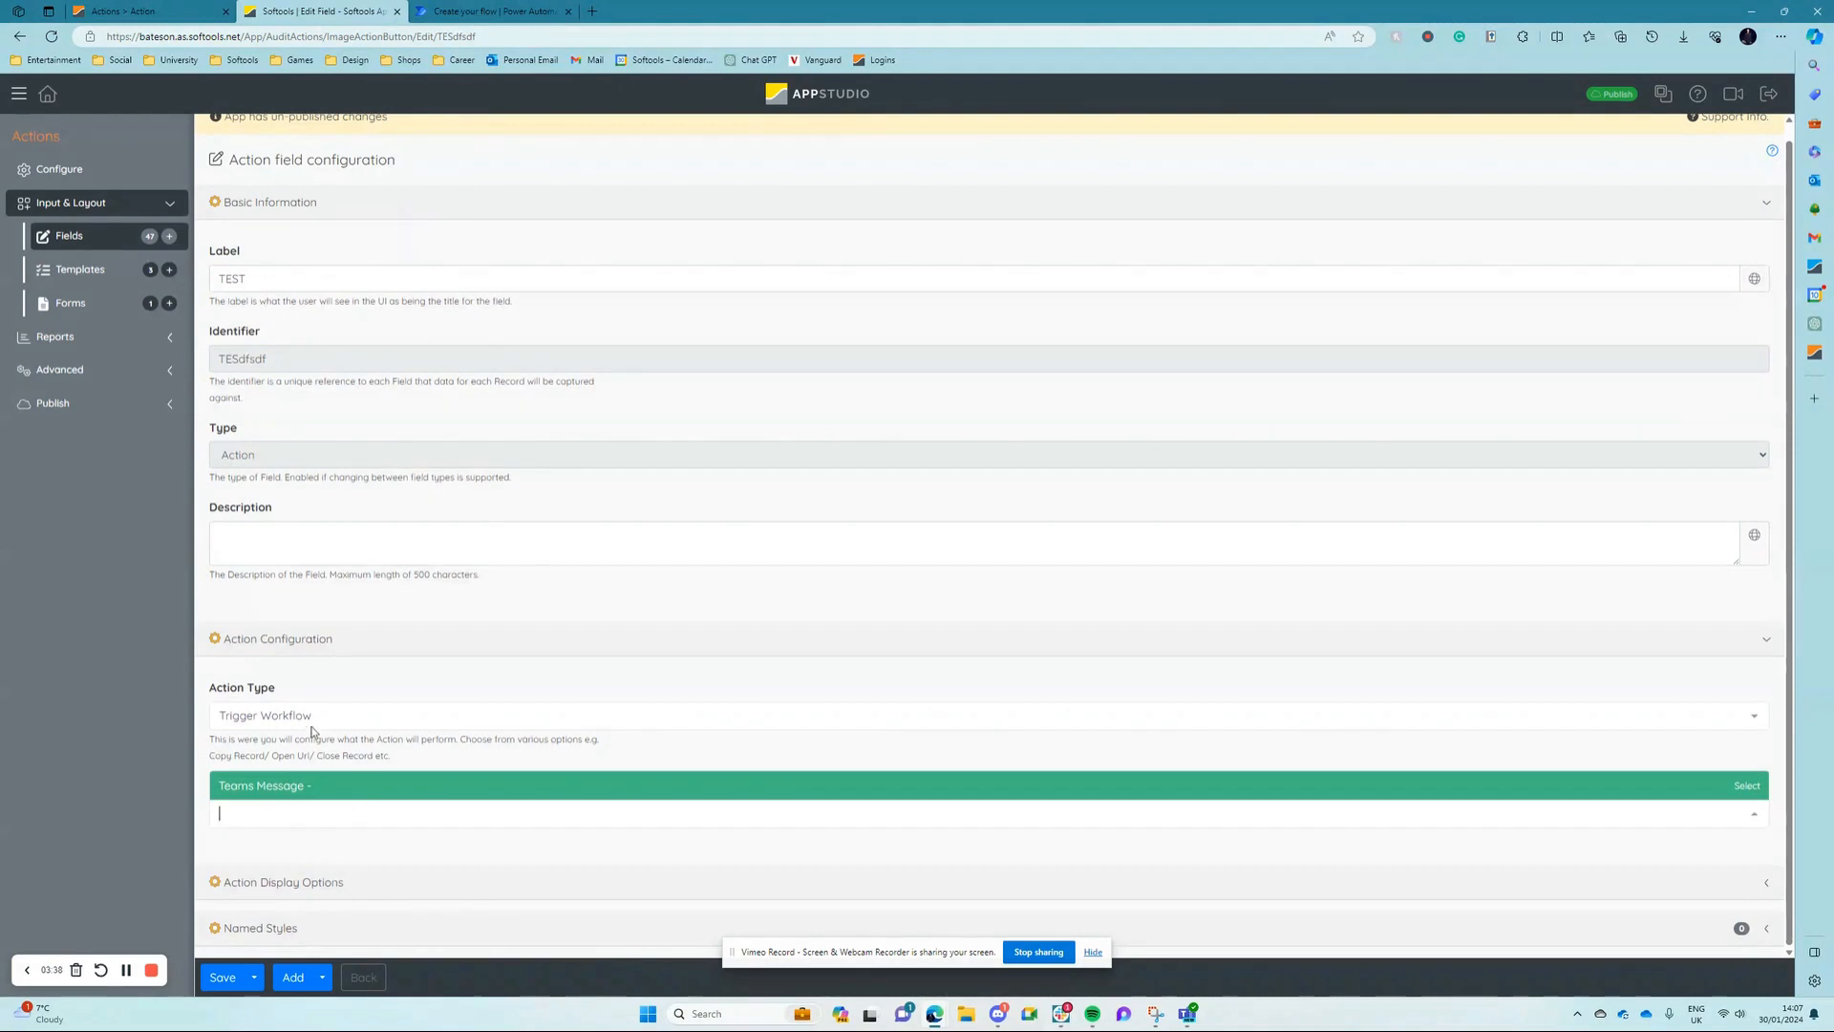
pyautogui.click(275, 787)
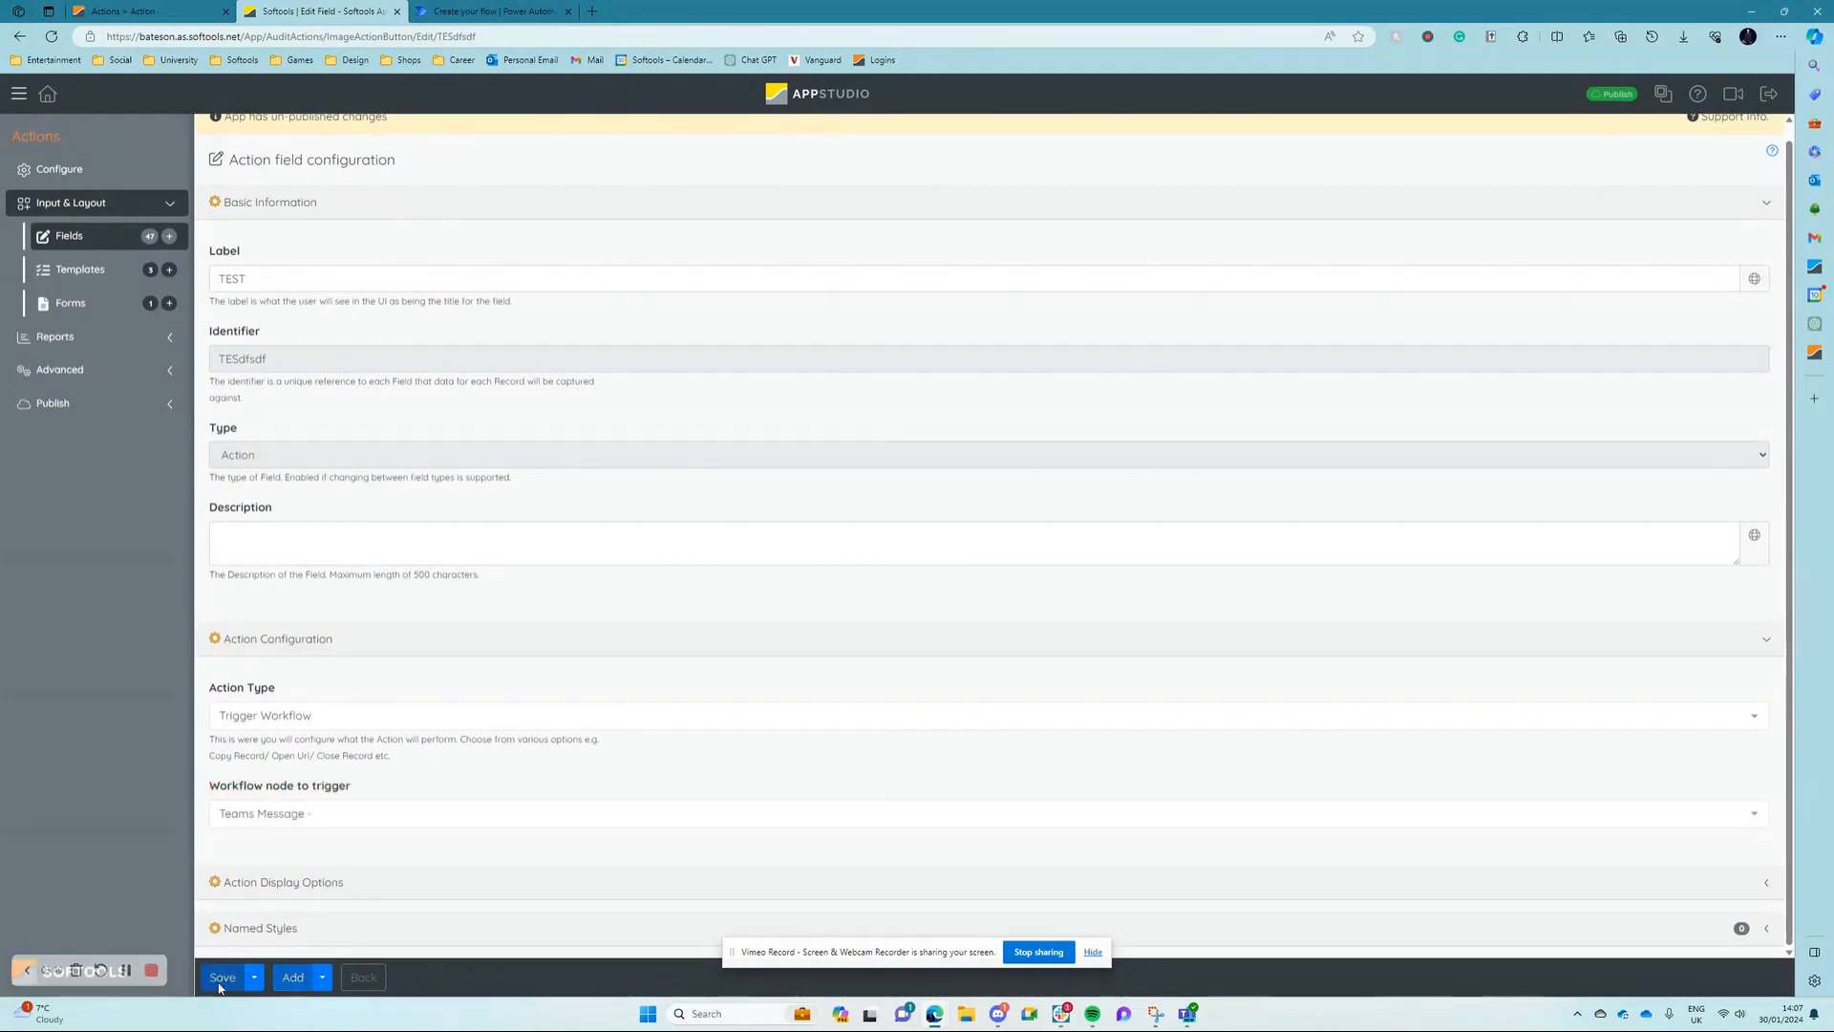
pyautogui.click(220, 982)
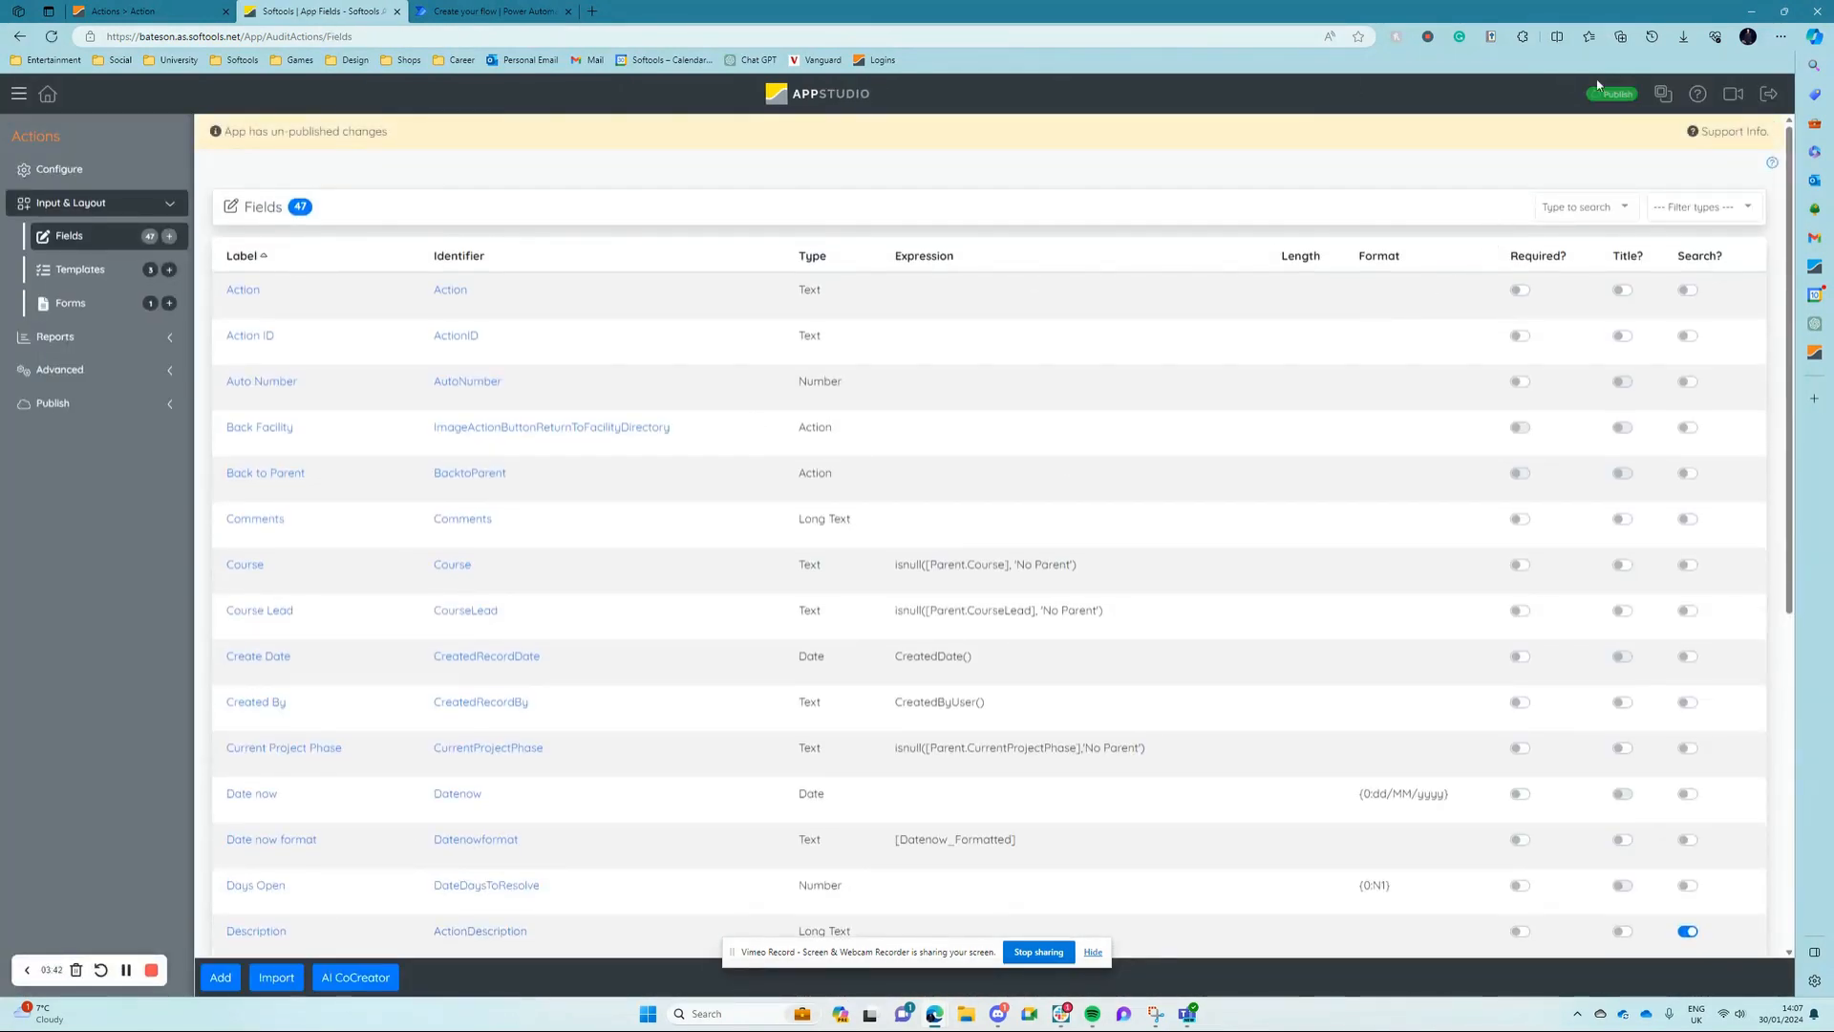
# Step: Open the Teams Message workflow and review the settings of its Send Webhook message node
pyautogui.click(85, 377)
pyautogui.click(91, 370)
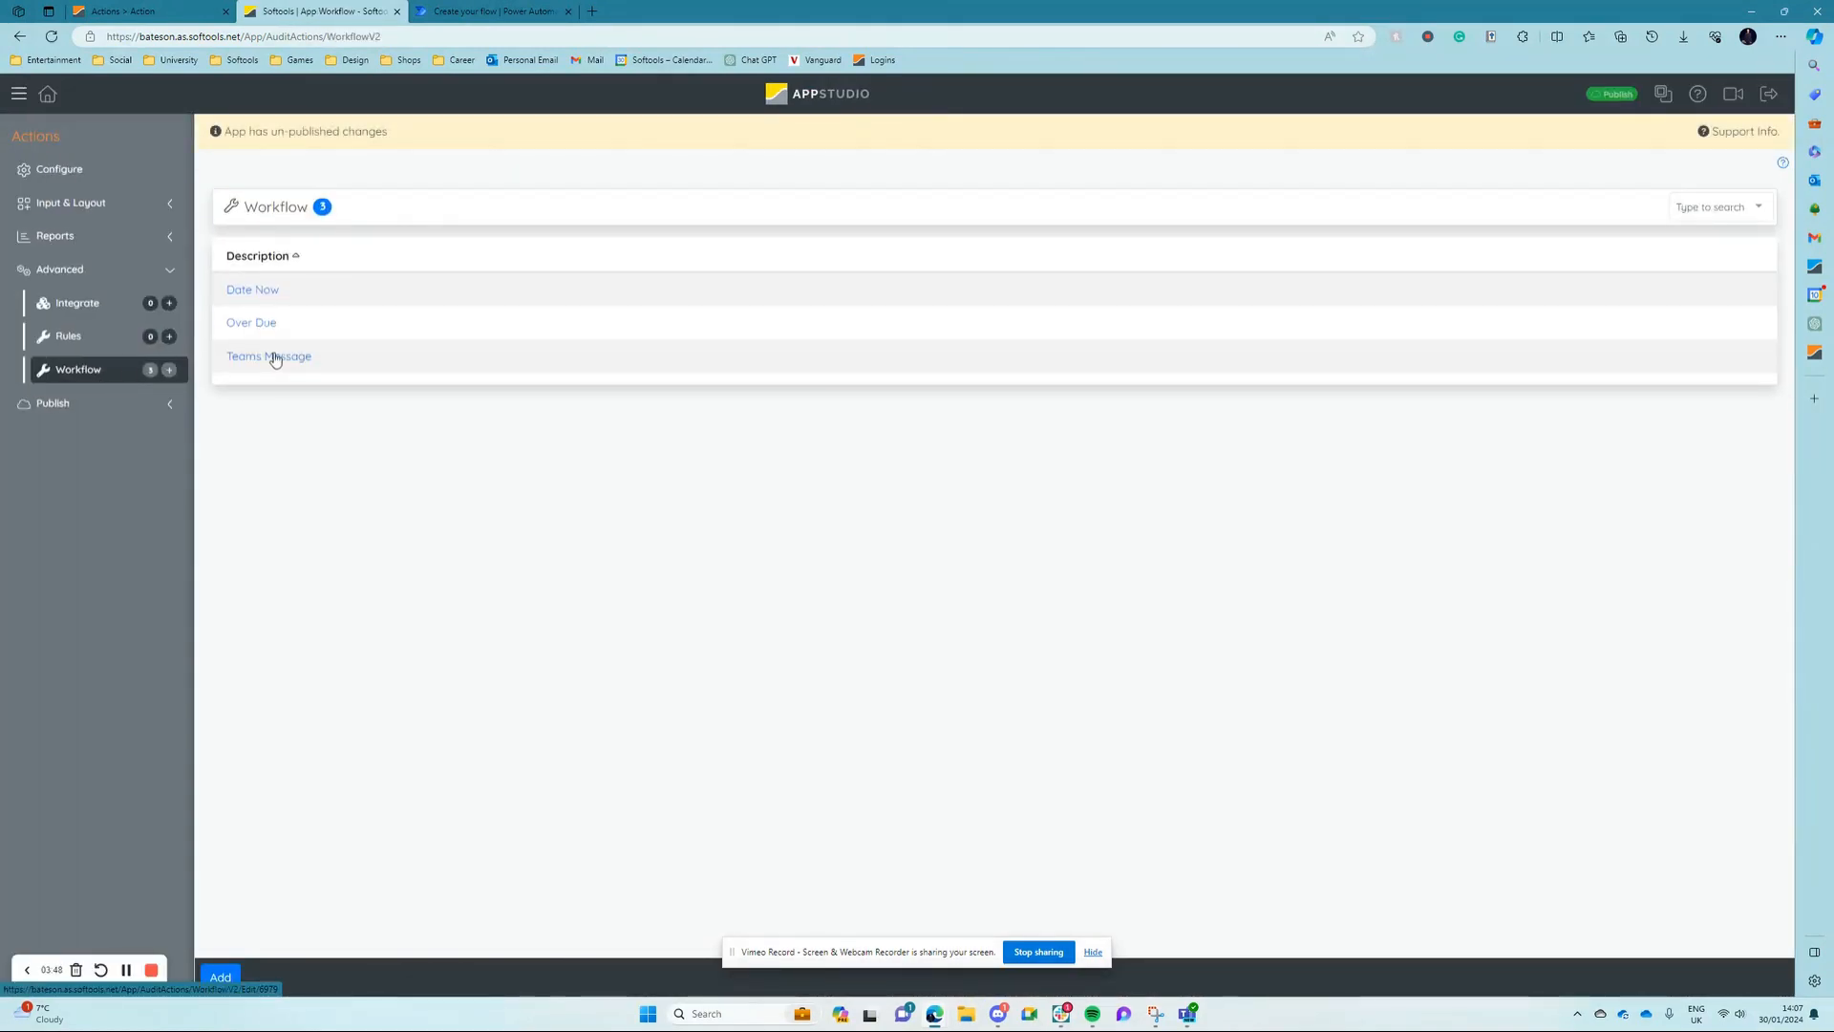
pyautogui.click(276, 357)
pyautogui.click(715, 302)
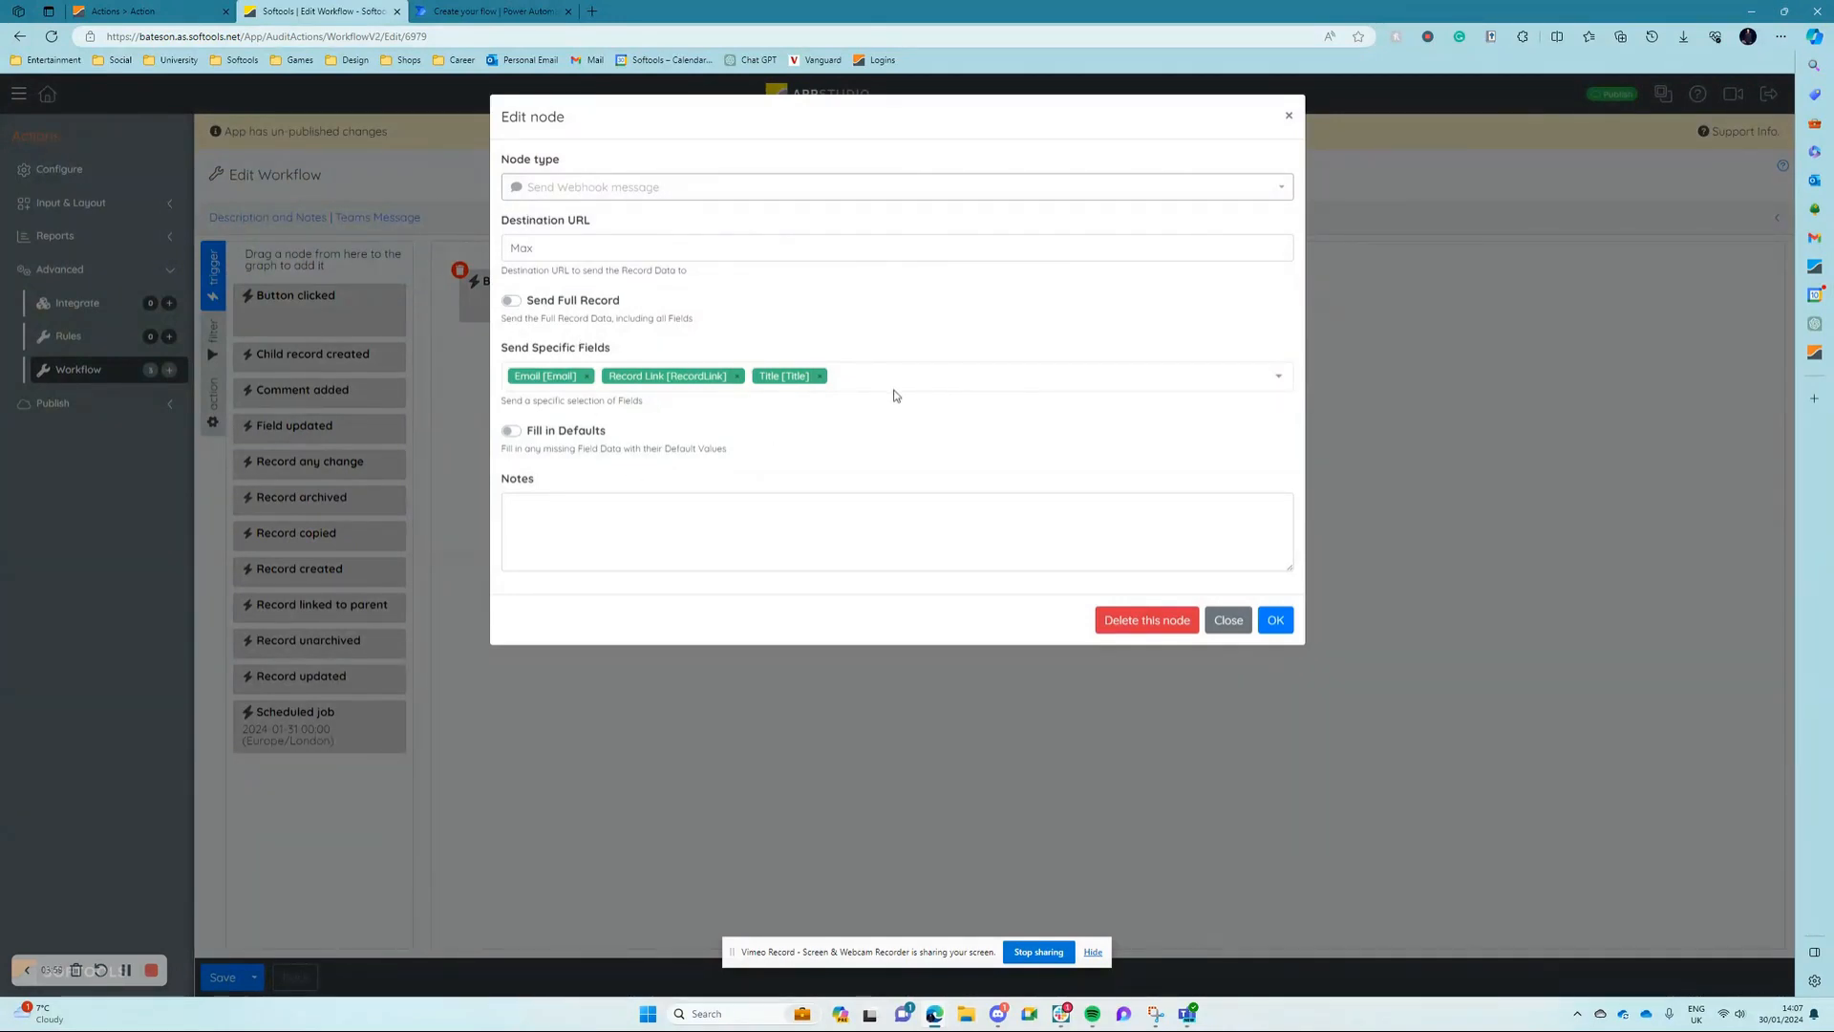
# Step: Switch to Power Automate and create an instant cloud flow named "Video Example" triggered by "When an HTTP request is received"
pyautogui.click(456, 7)
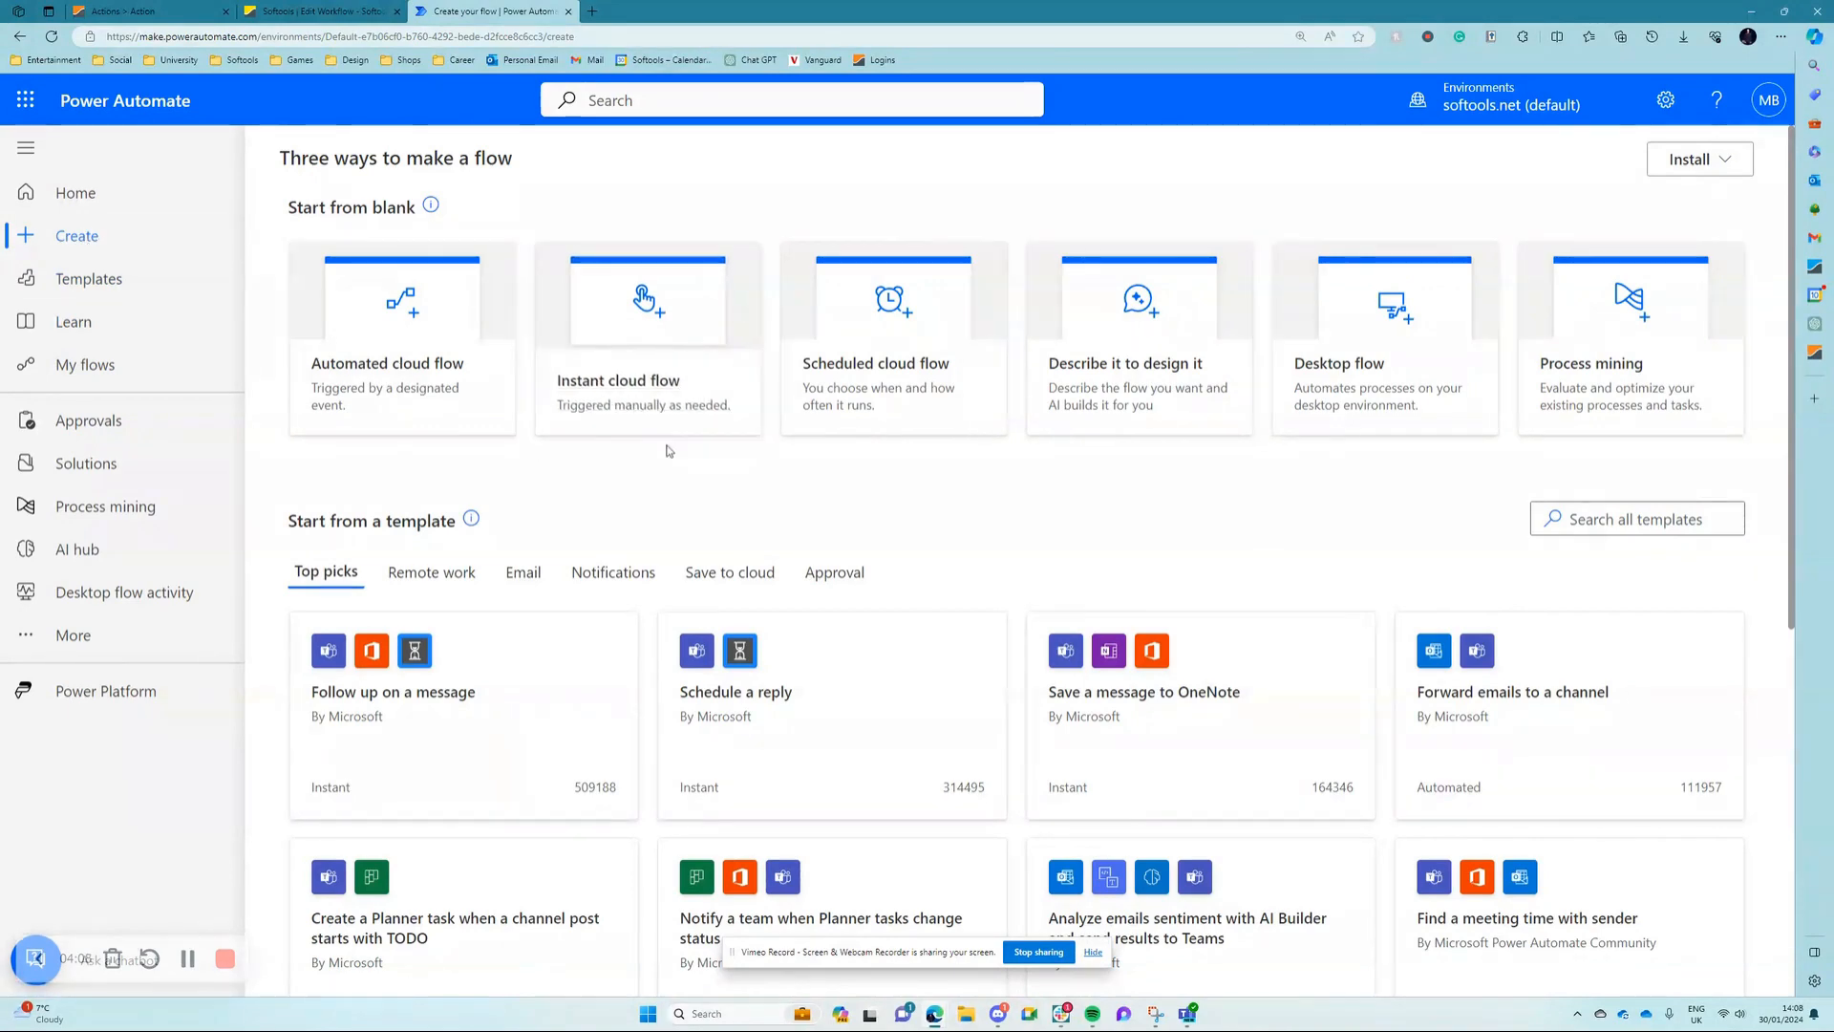
pyautogui.click(622, 427)
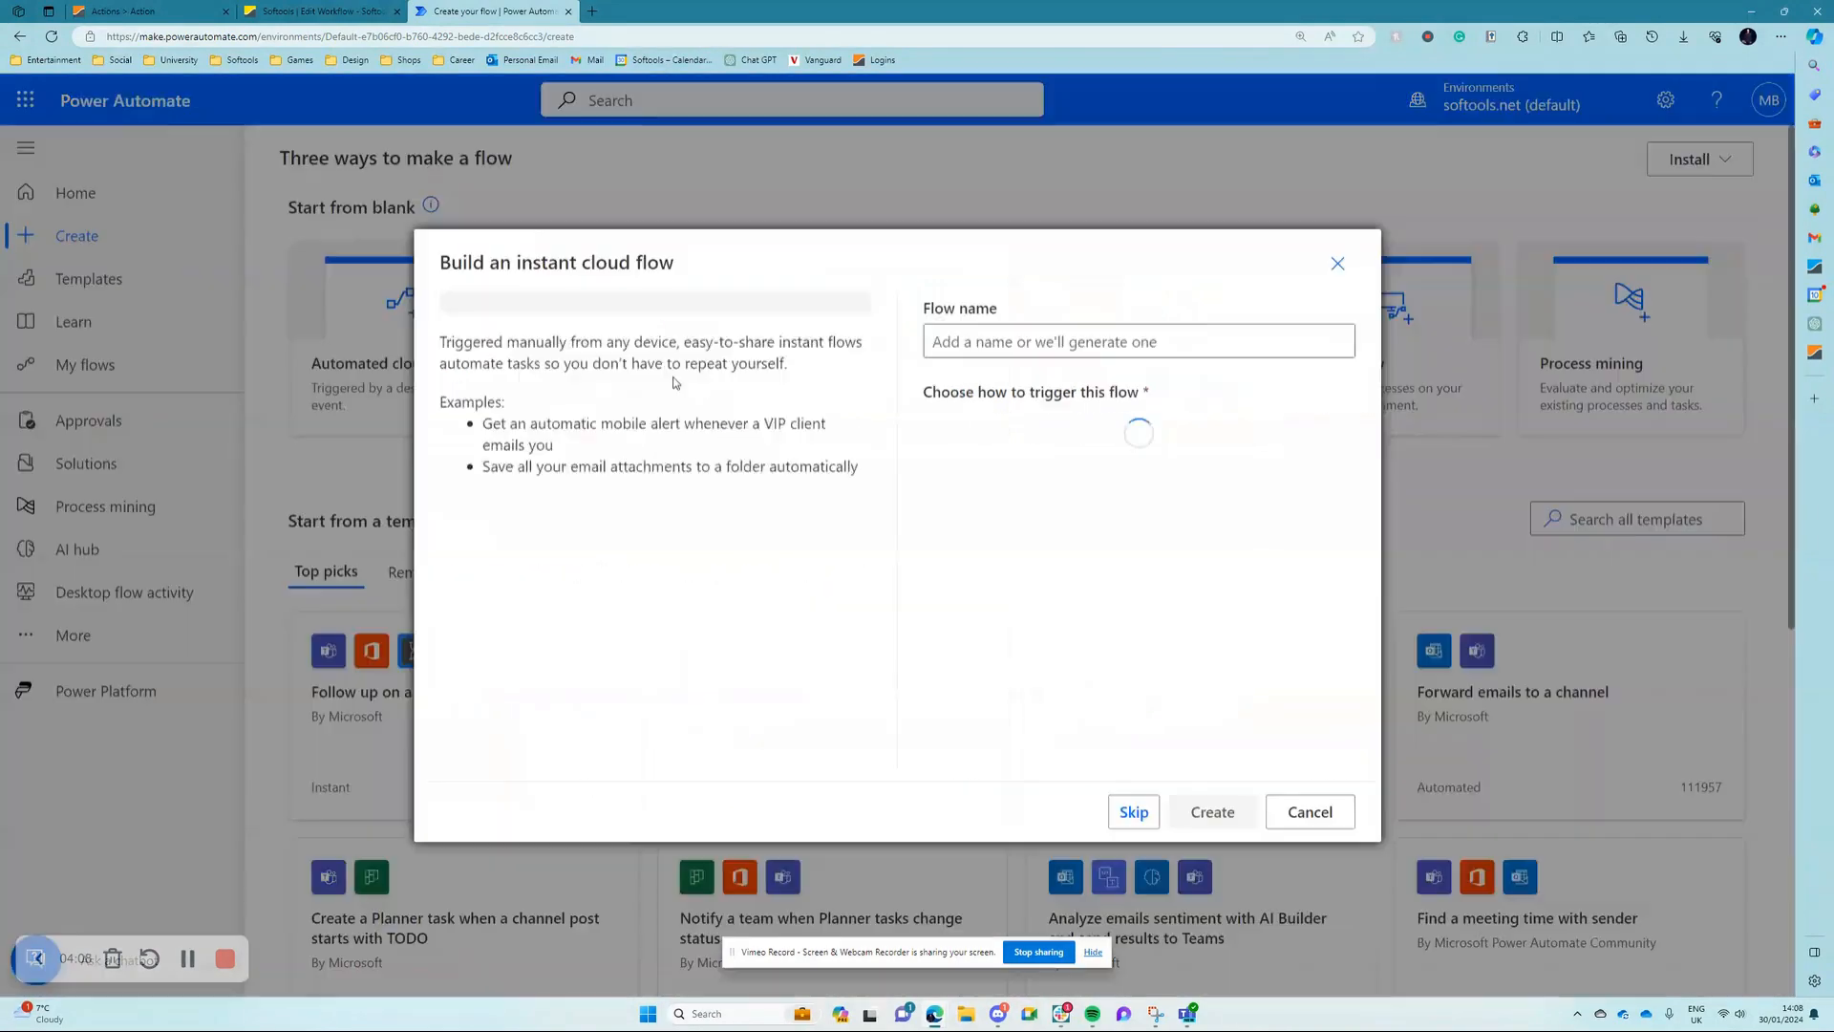
pyautogui.click(1039, 330)
pyautogui.write('Video Example')
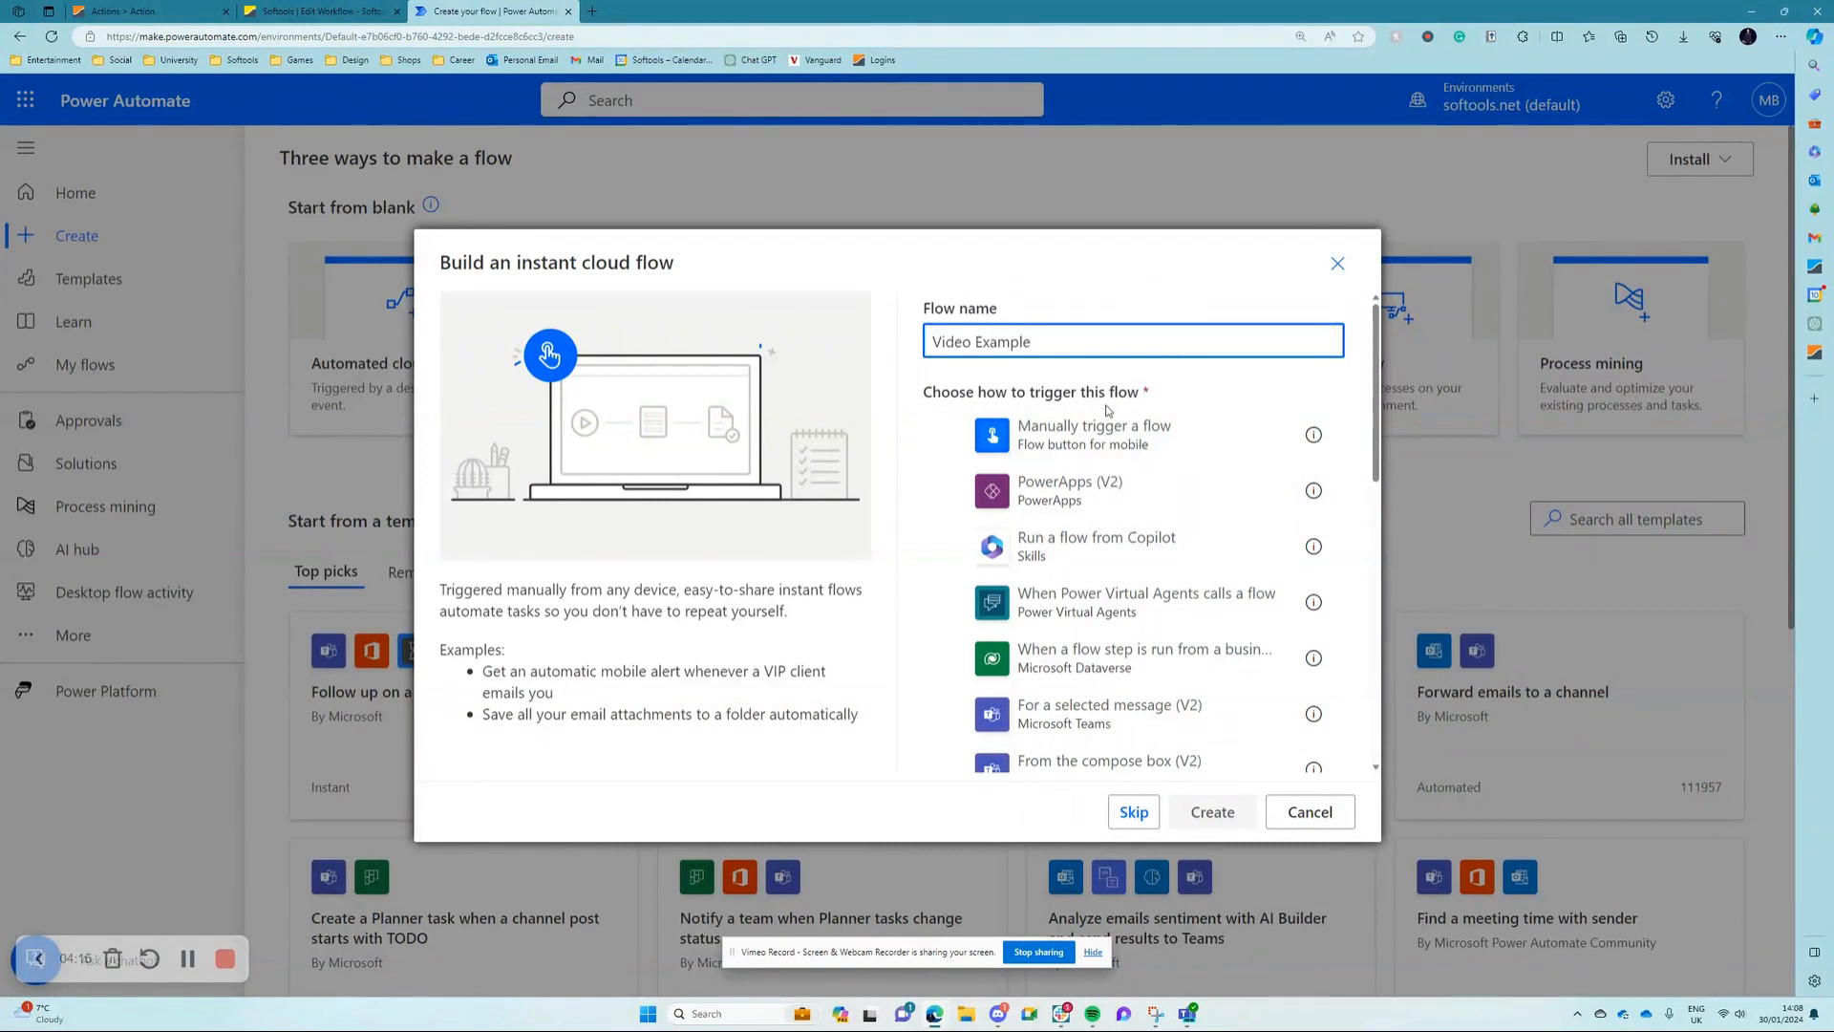
pyautogui.scroll(-5, 1271, 573)
pyautogui.scroll(-2, 1251, 618)
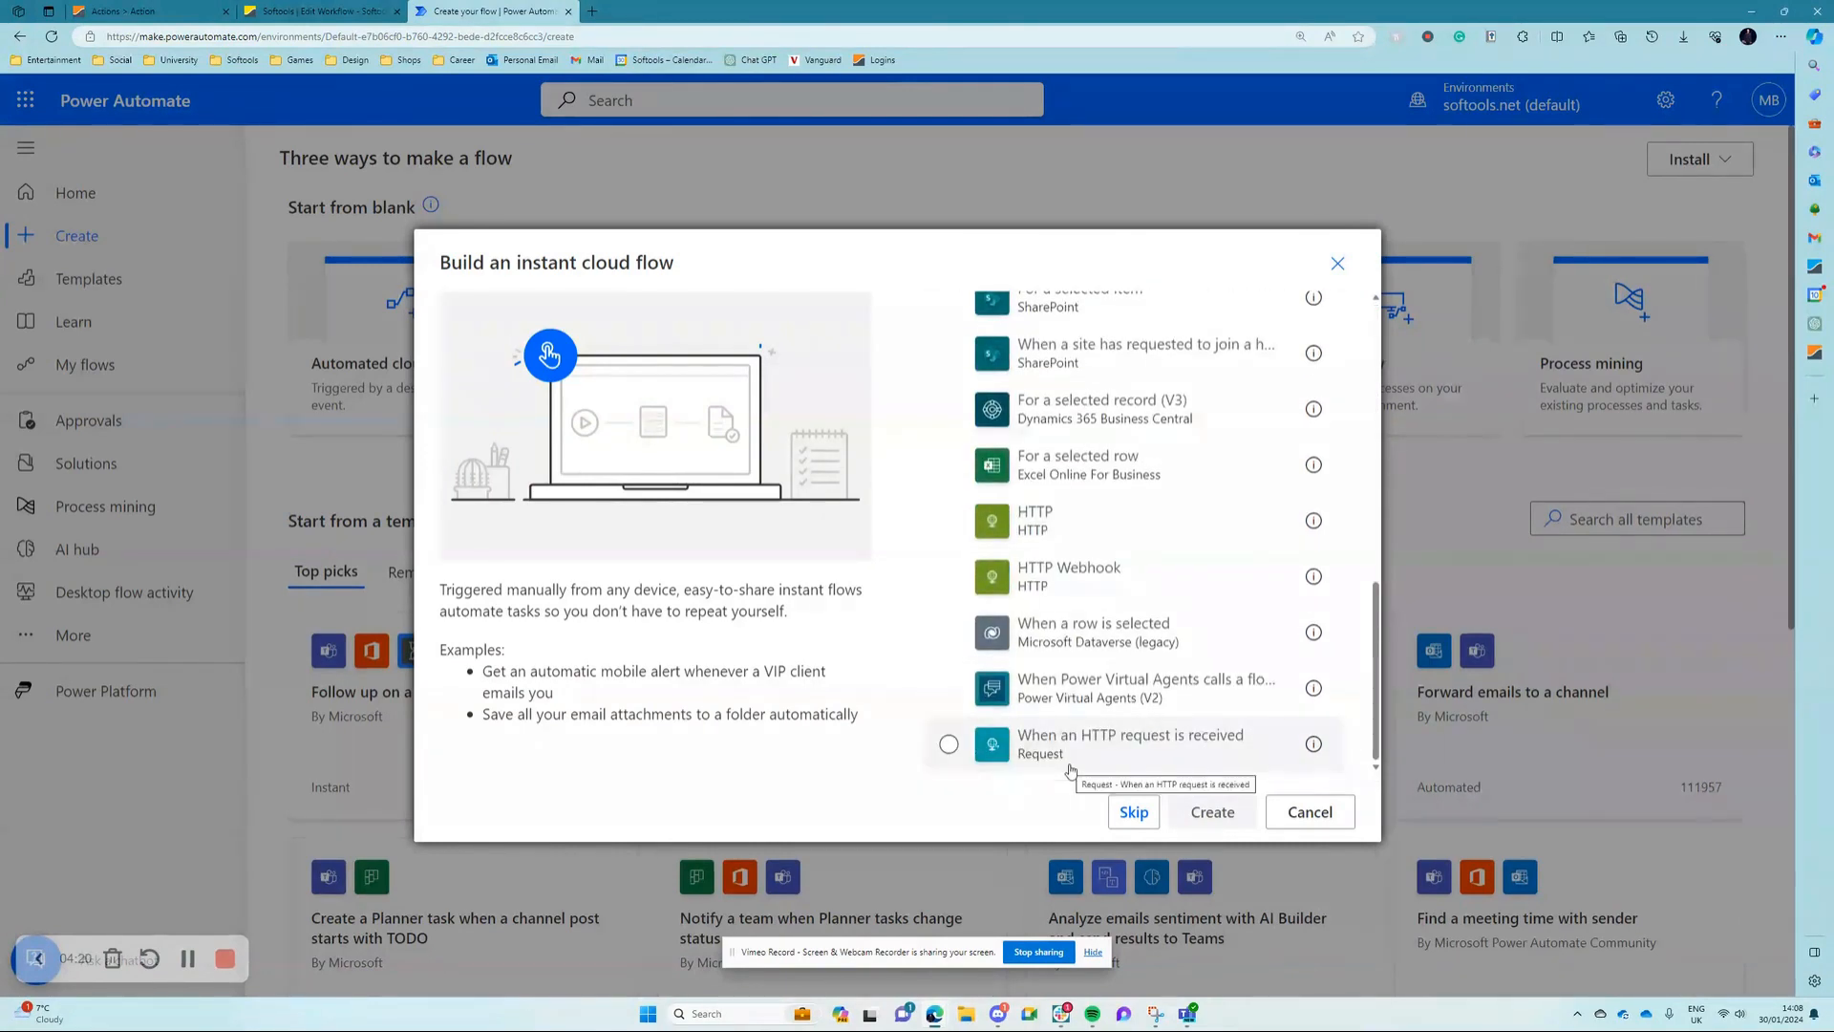
pyautogui.click(1120, 753)
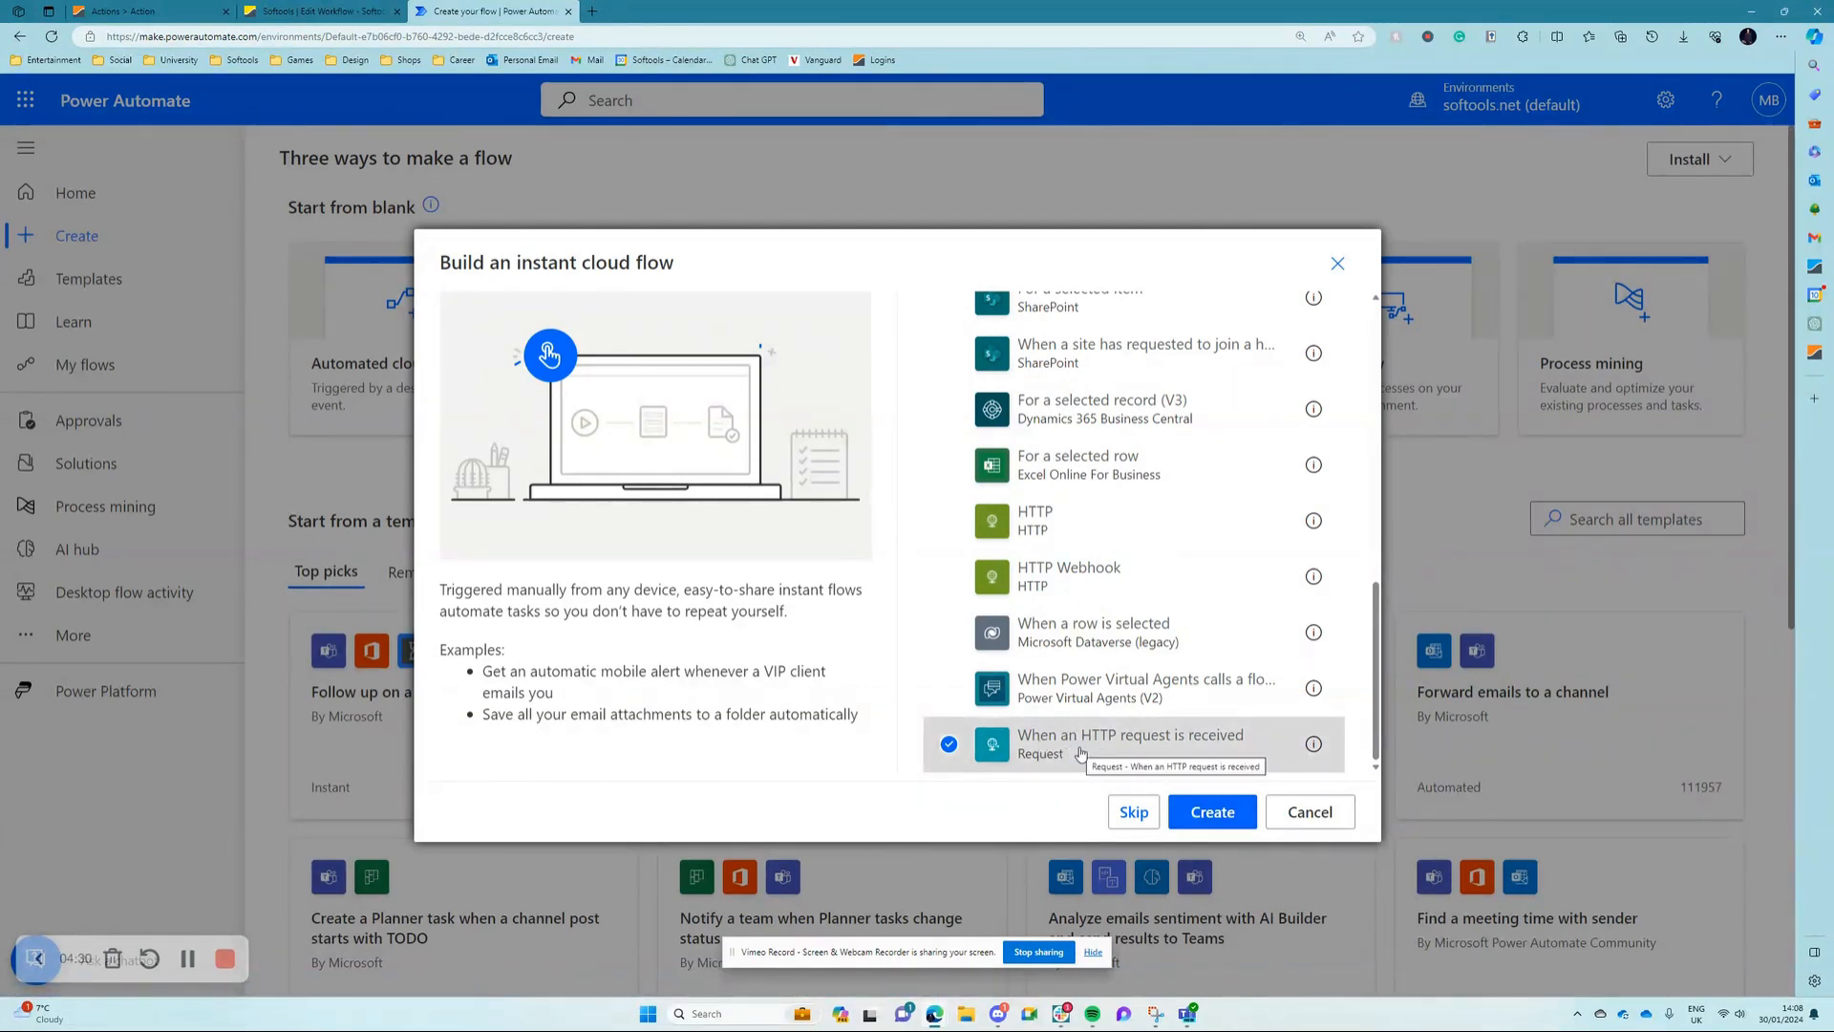
pyautogui.click(1212, 811)
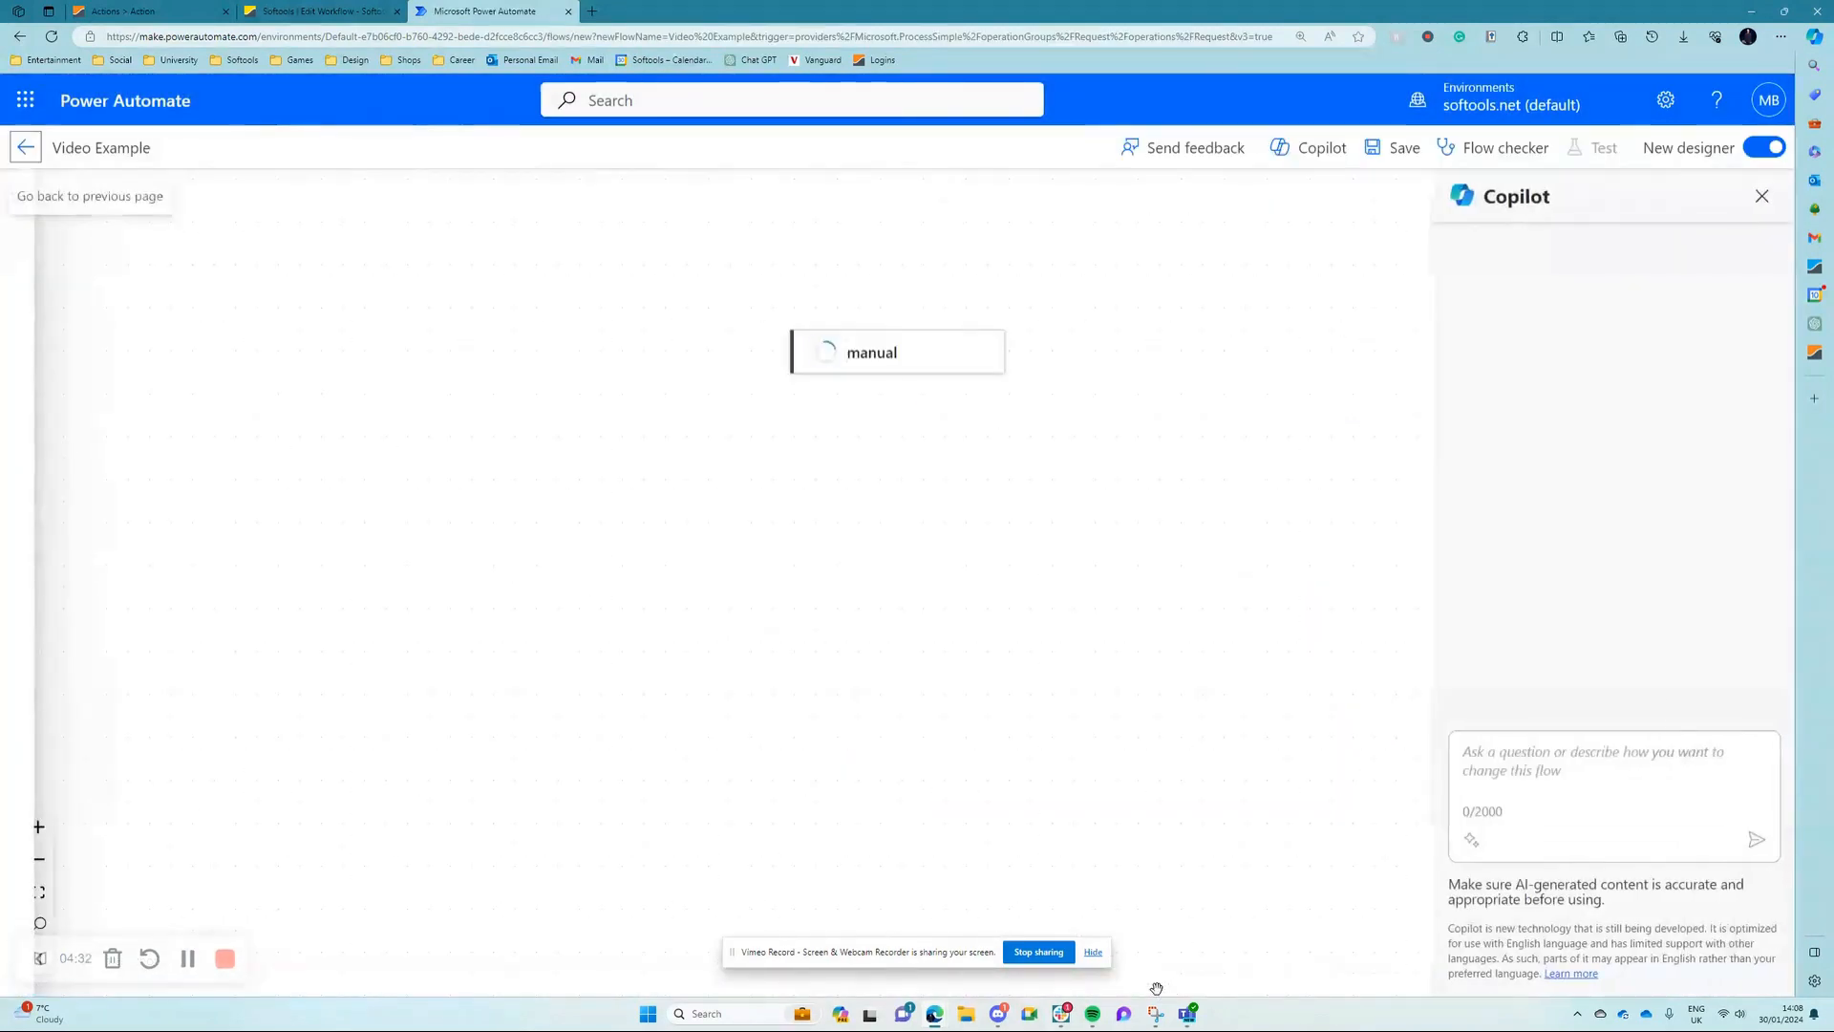
# Step: Allow Anyone to trigger the flow in the HTTP request trigger's parameters
pyautogui.click(888, 370)
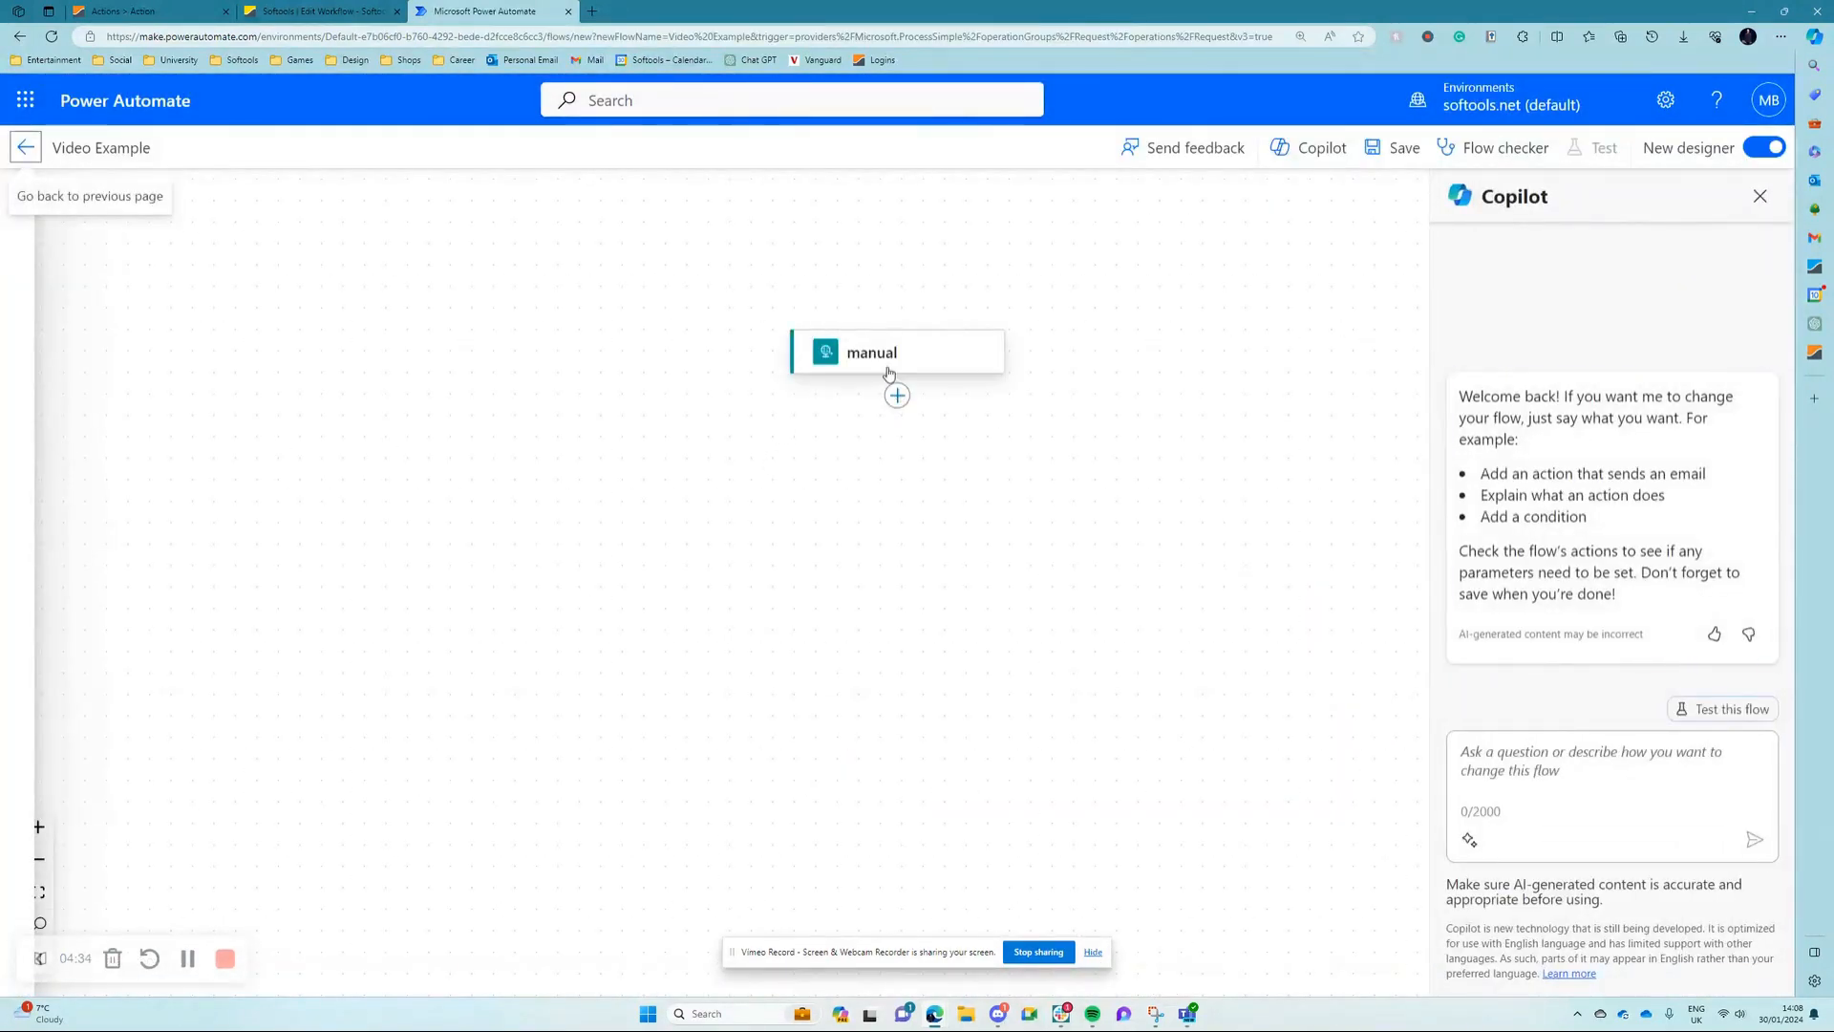
pyautogui.click(195, 354)
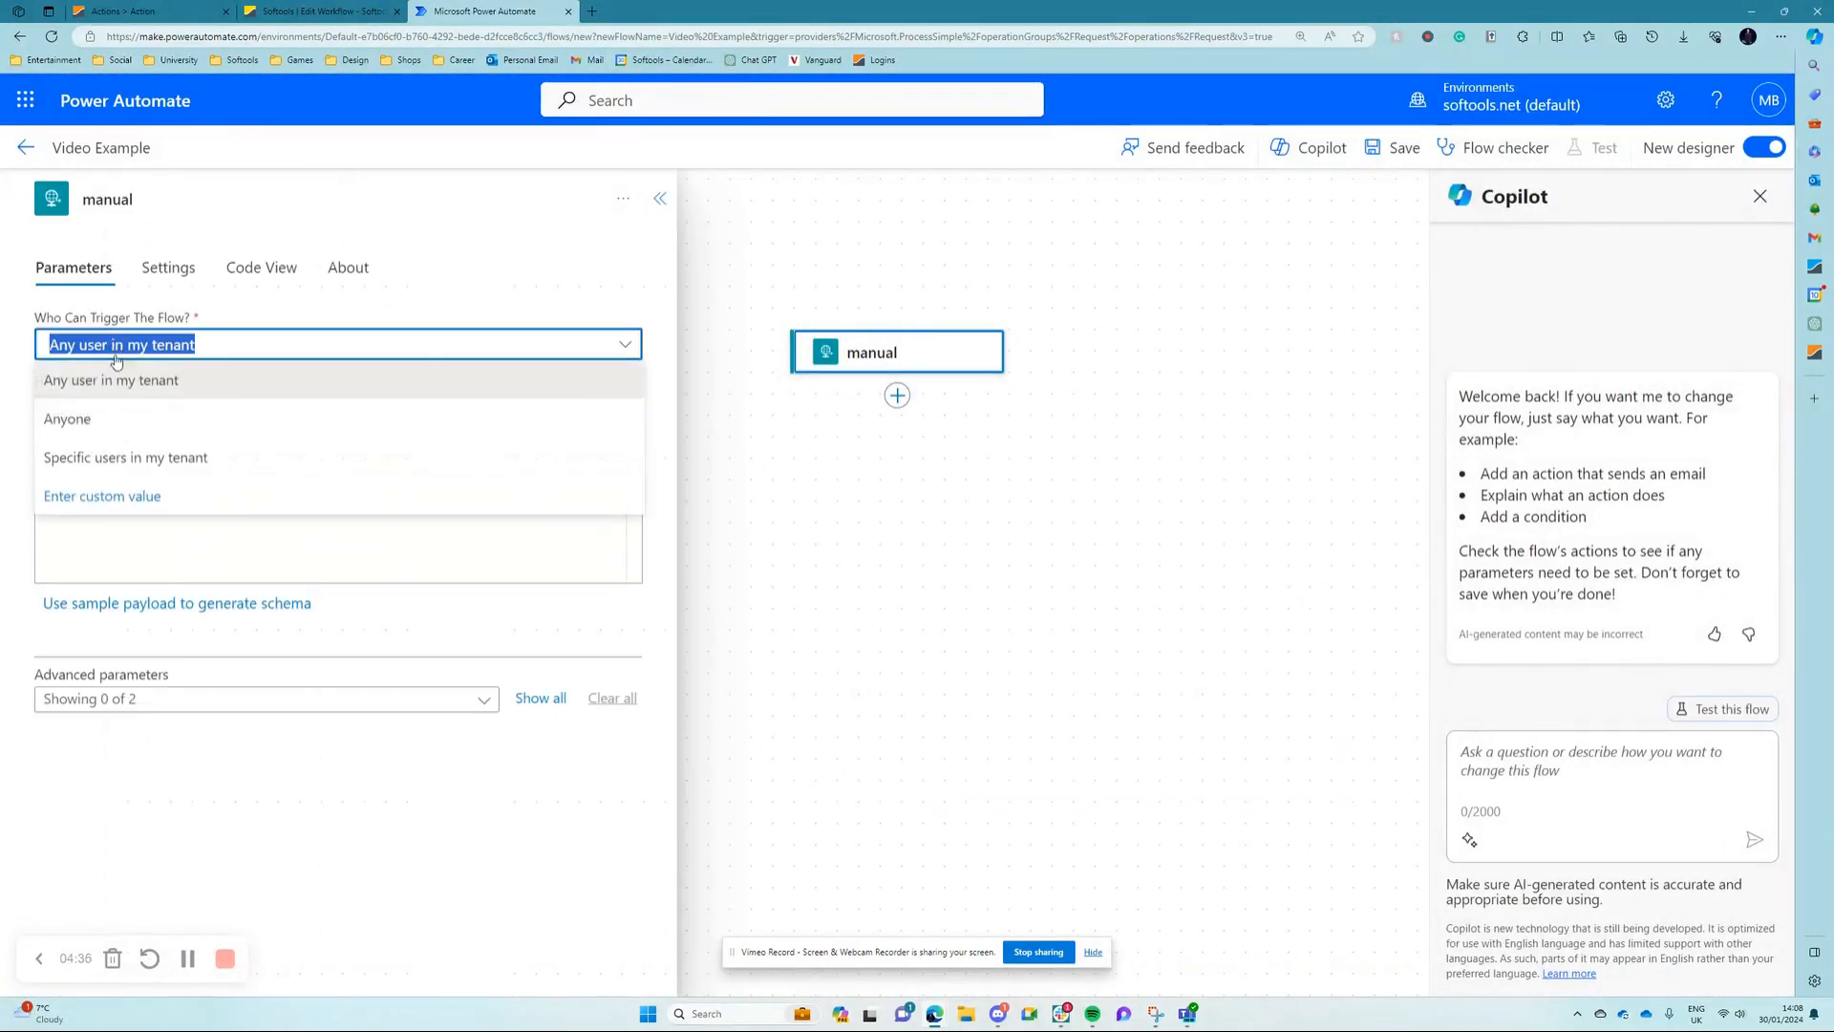
pyautogui.click(125, 426)
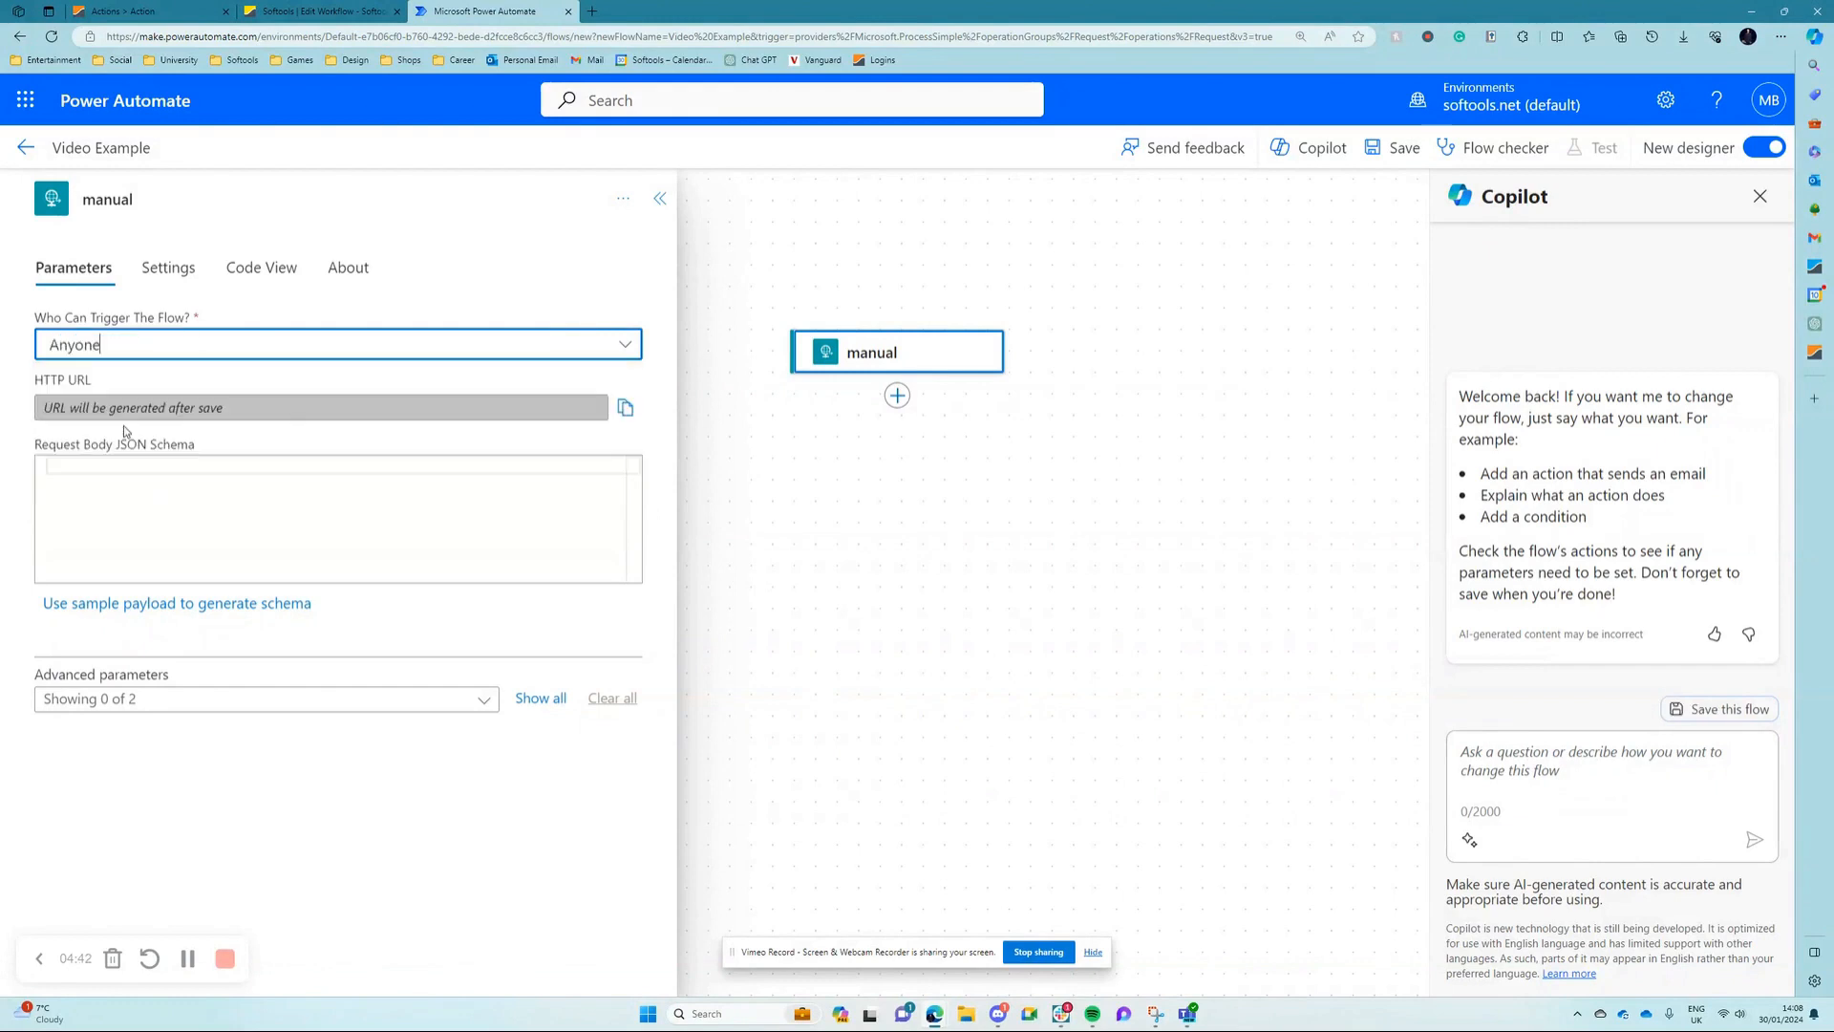
# Step: Add the Microsoft Teams action "Post message in a chat or channel" after the trigger, searching for "post mess"
pyautogui.click(898, 398)
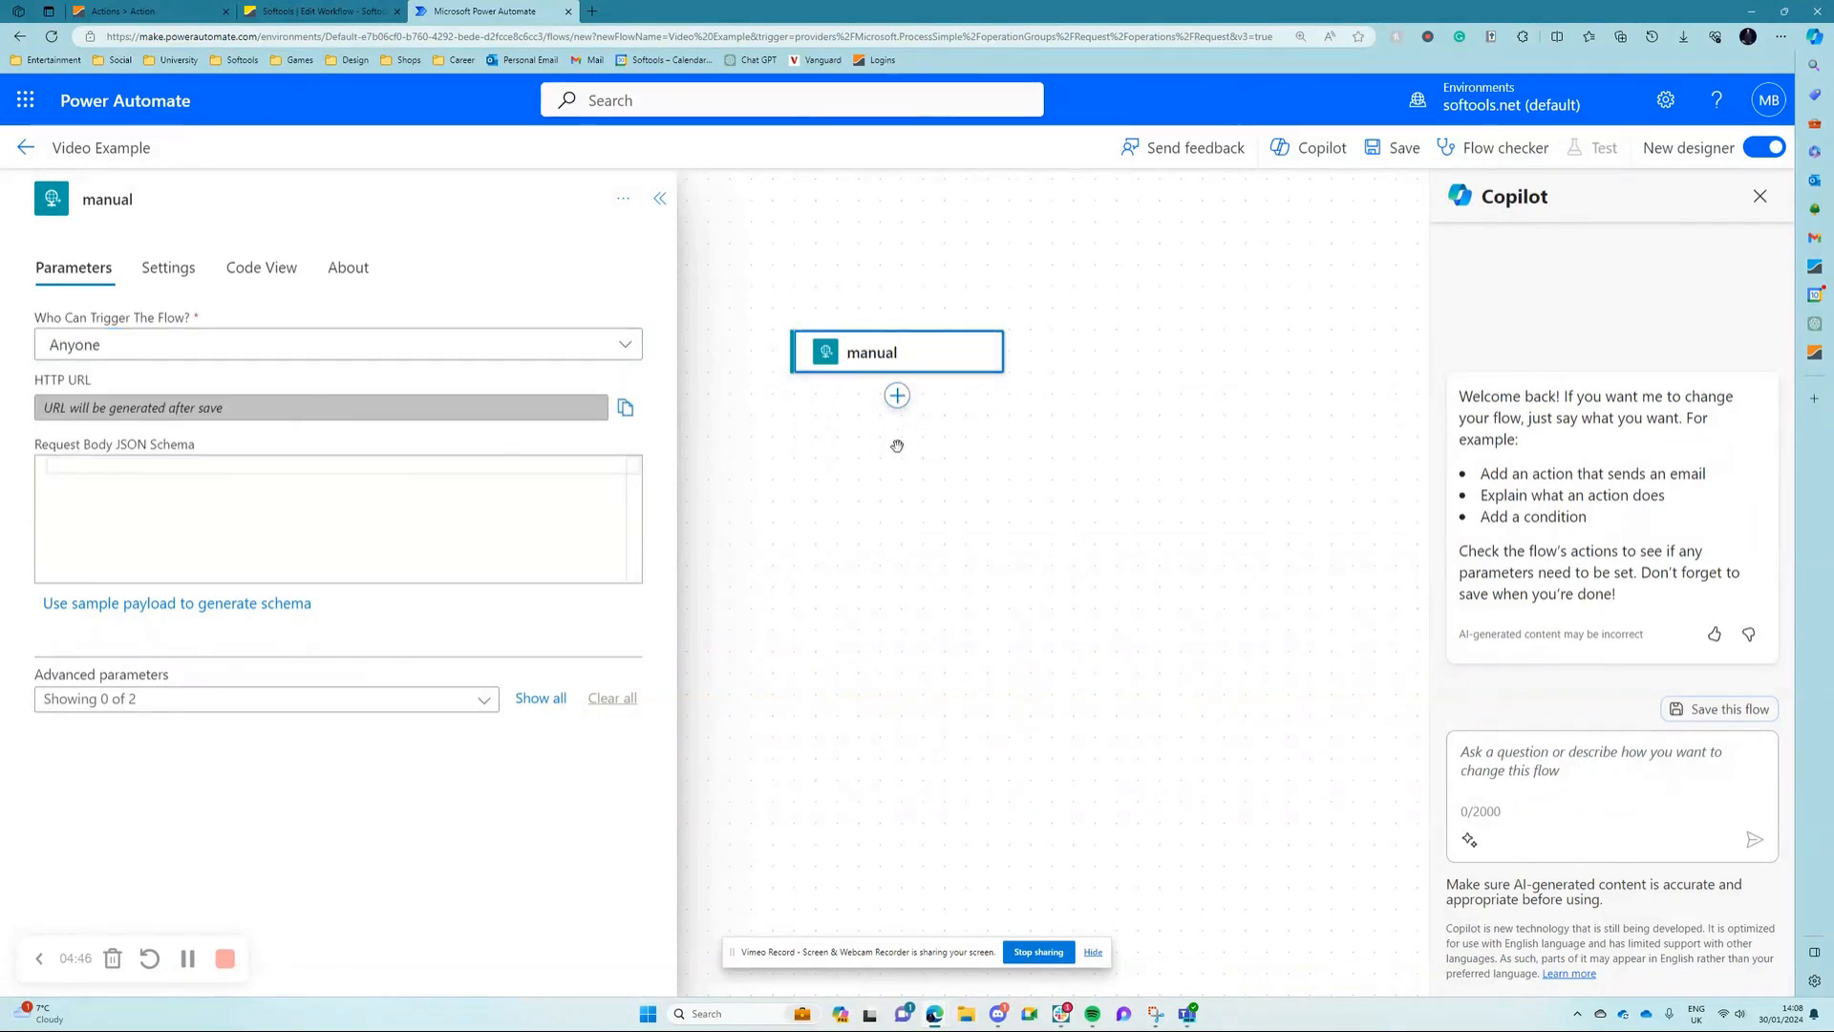
pyautogui.click(898, 397)
pyautogui.click(854, 442)
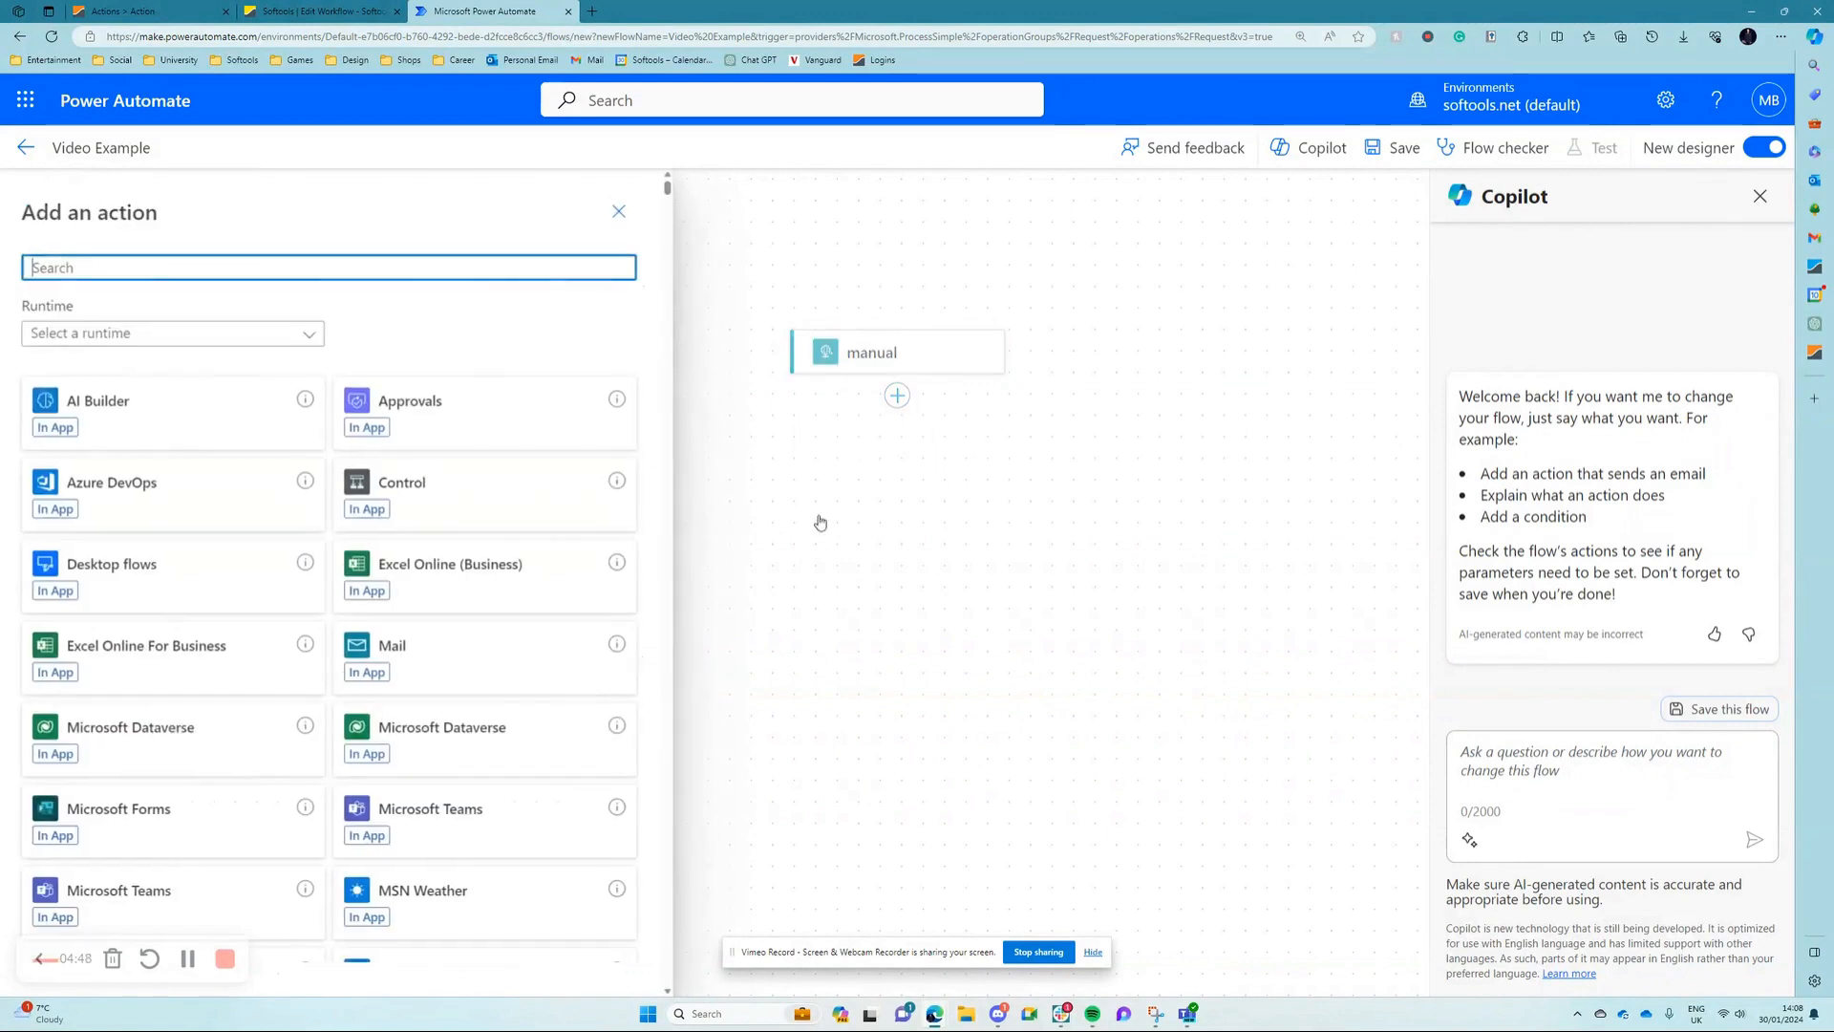
pyautogui.write('p')
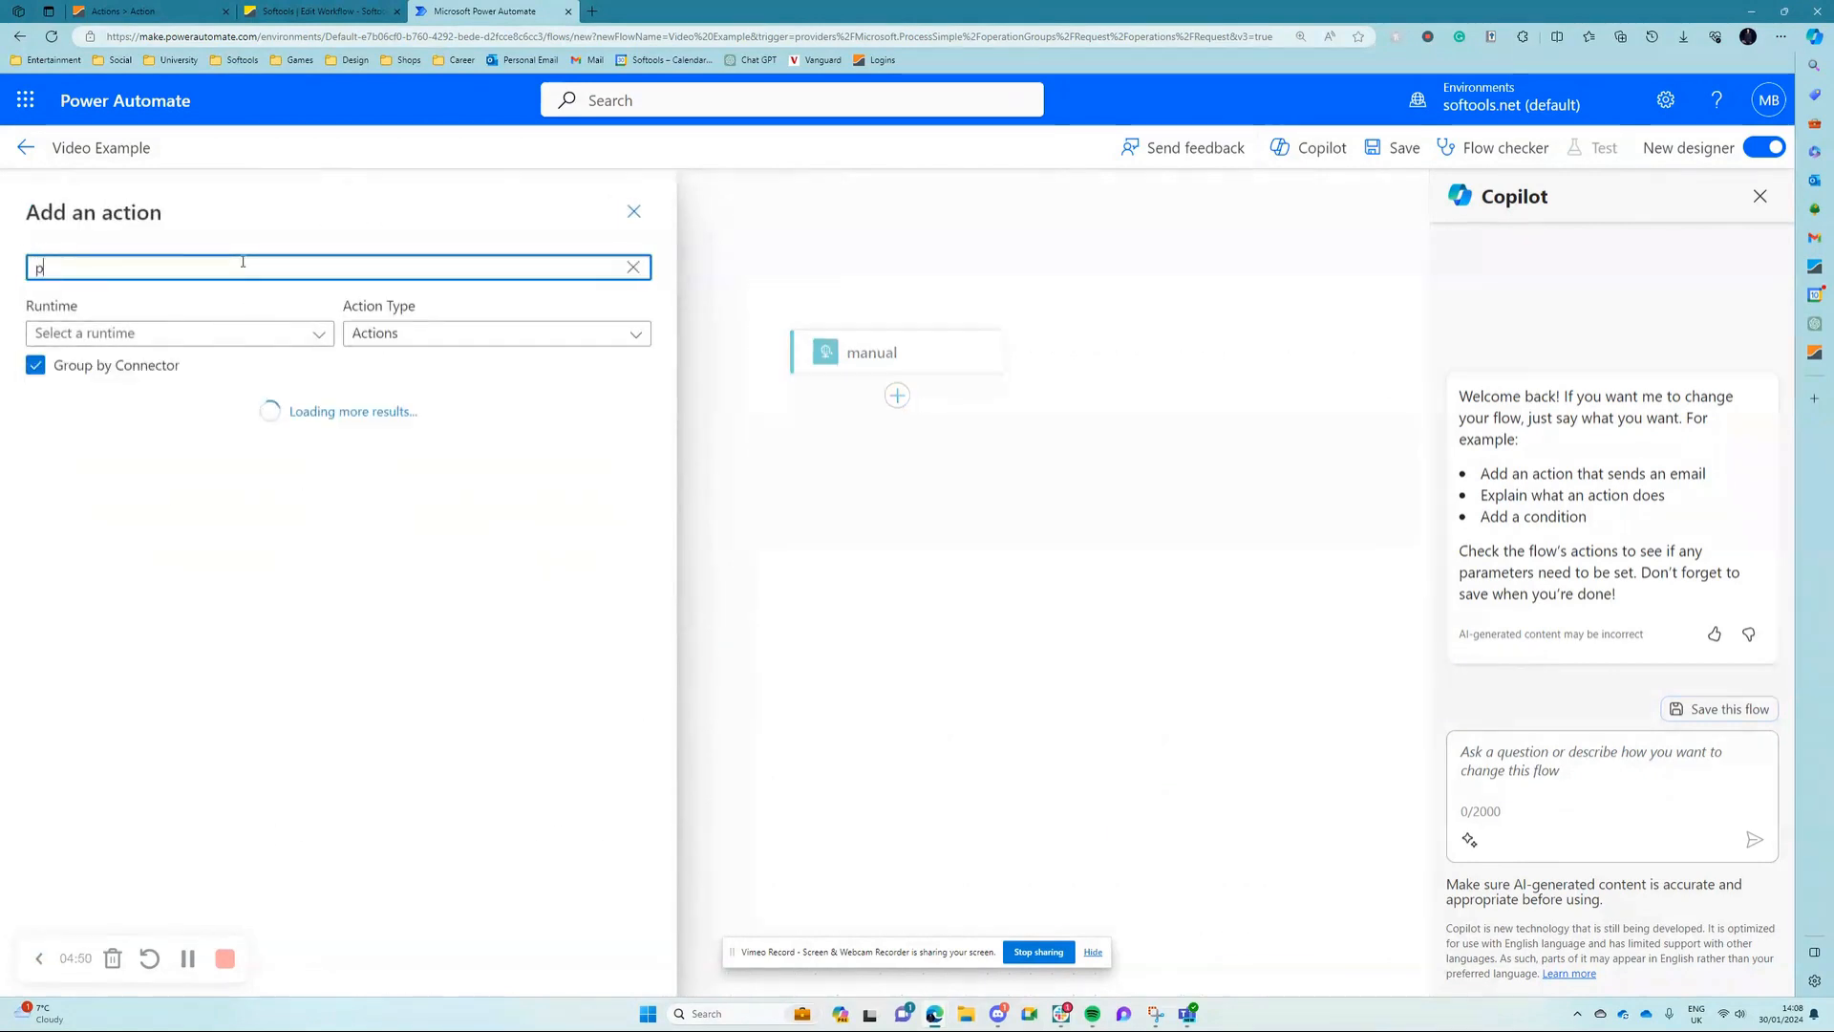
pyautogui.write('ost mess')
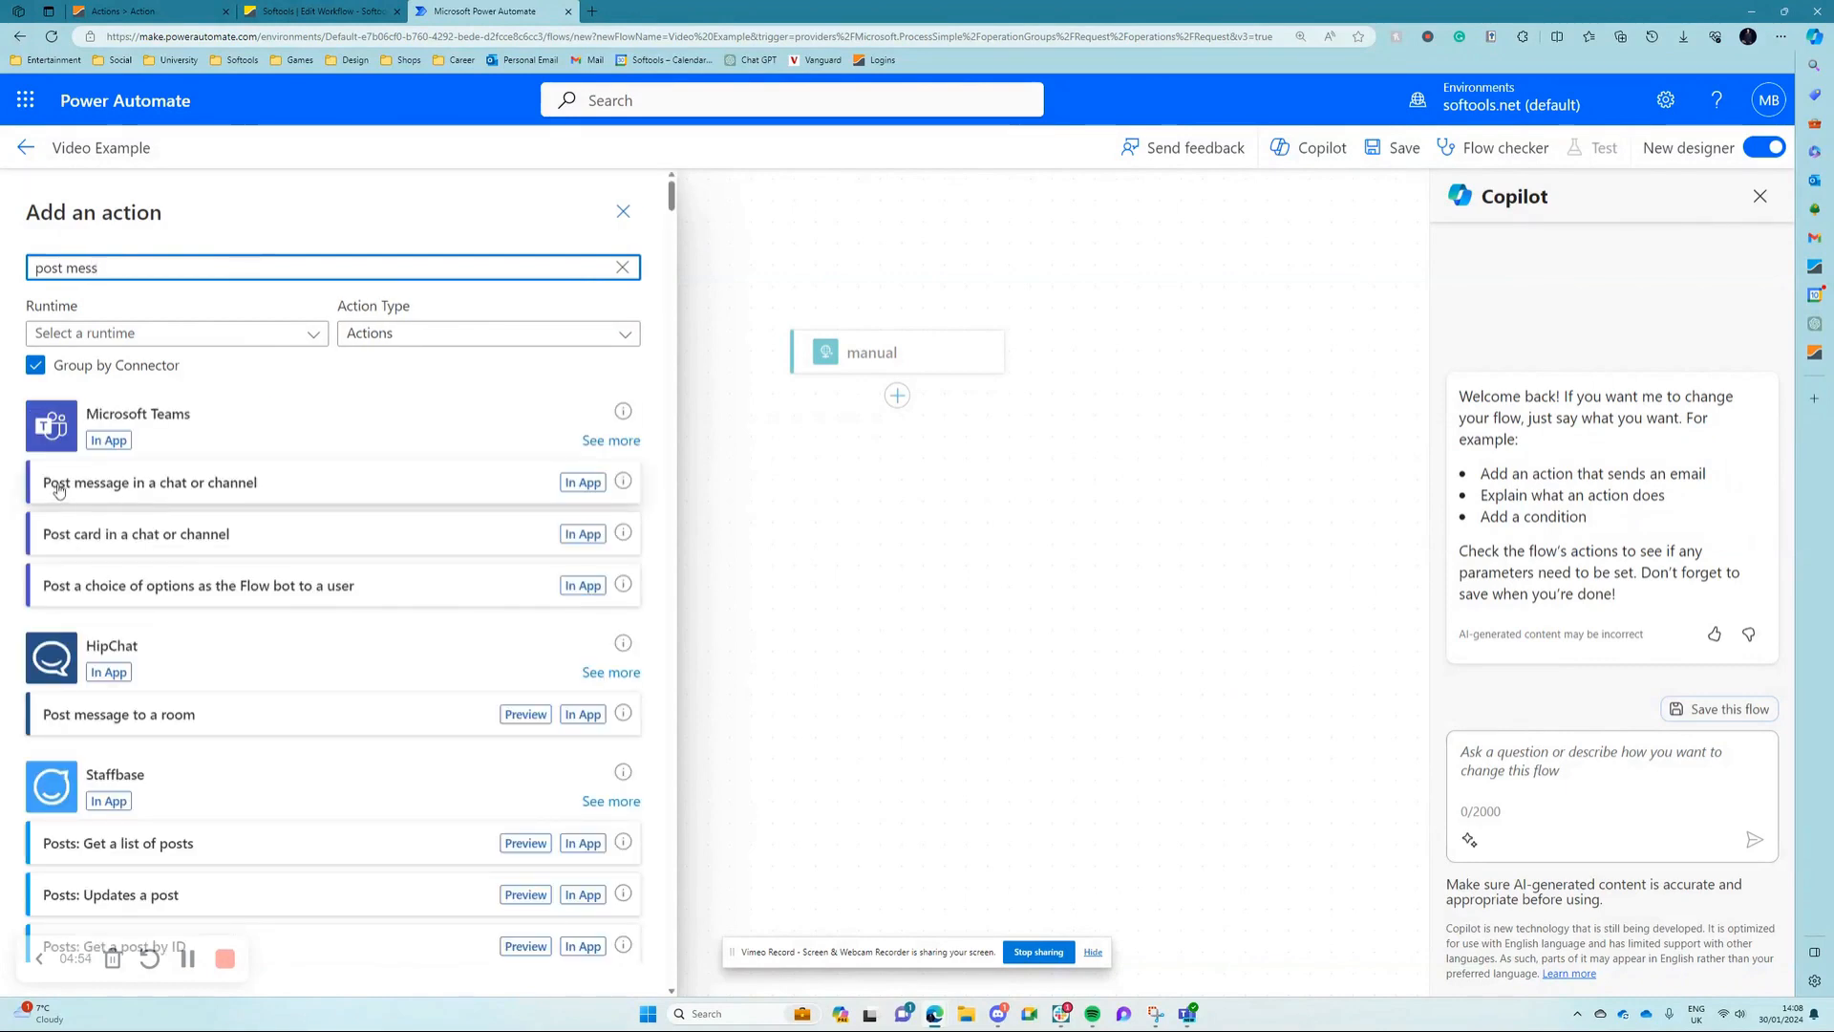
pyautogui.click(146, 494)
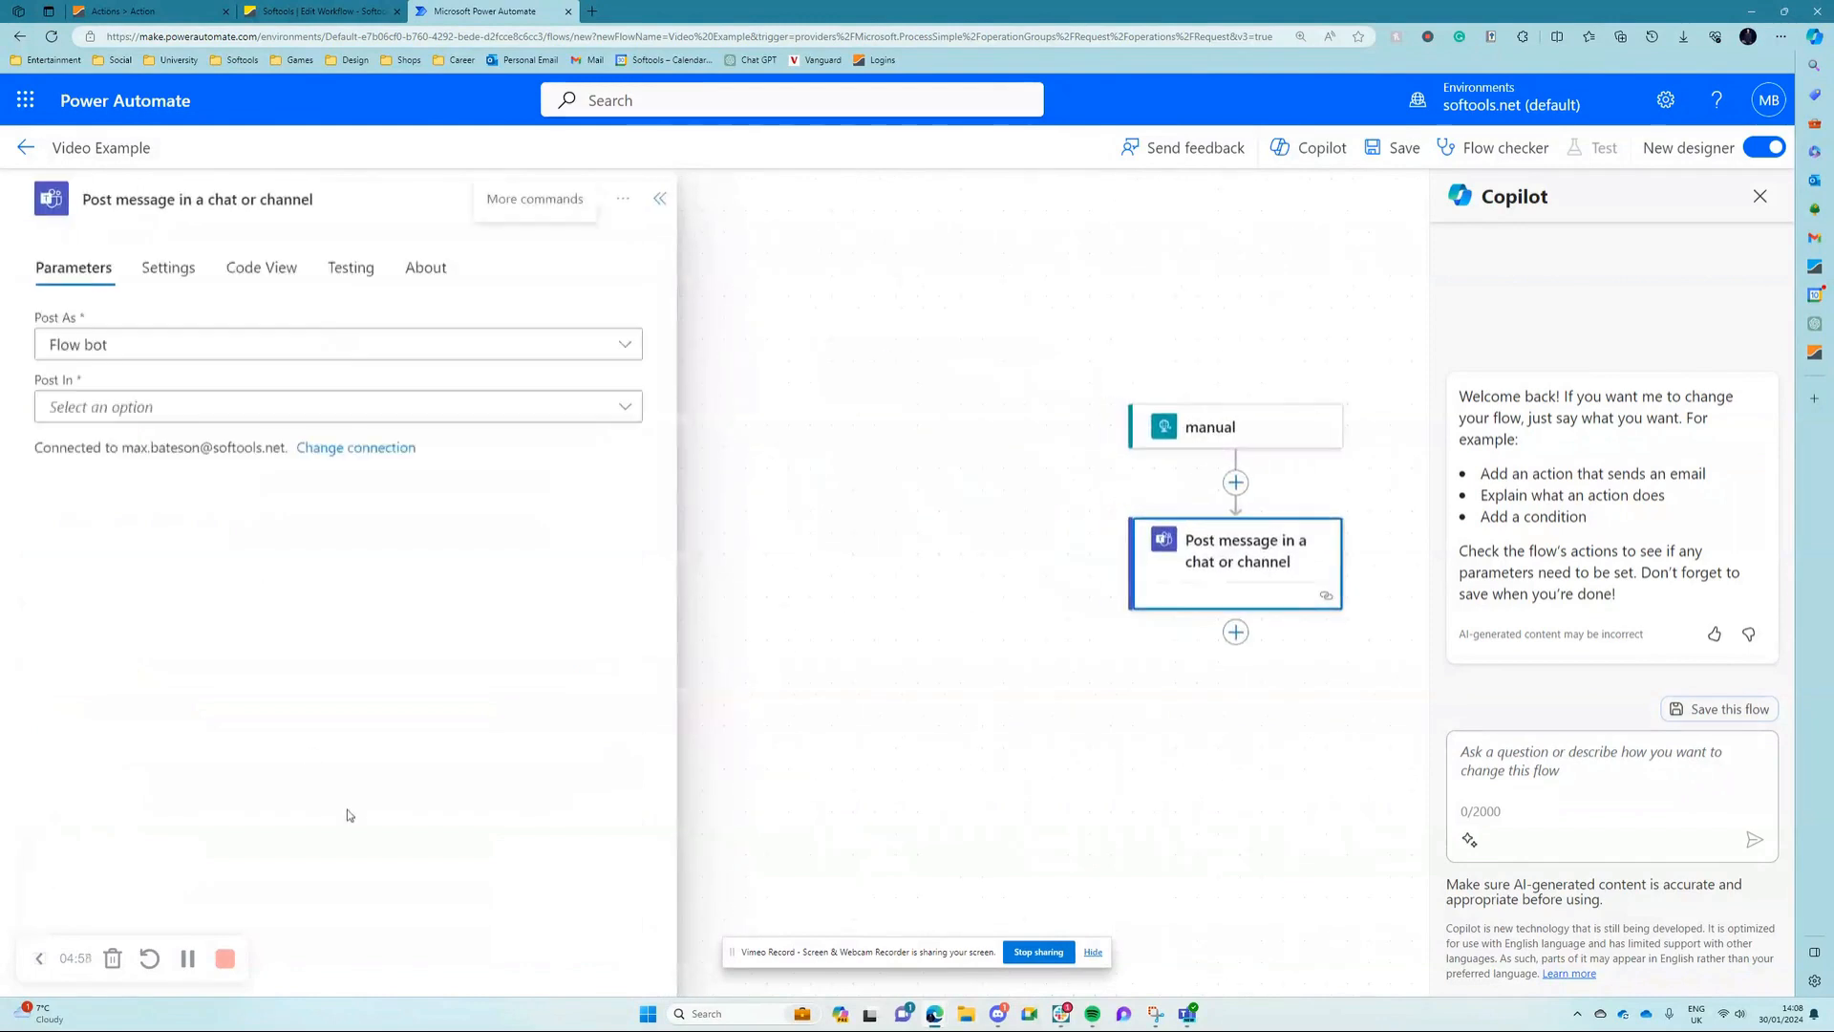
# Step: Keep Flow bot as the sender of the Teams message and post it in Chat with Flow bot
pyautogui.click(95, 351)
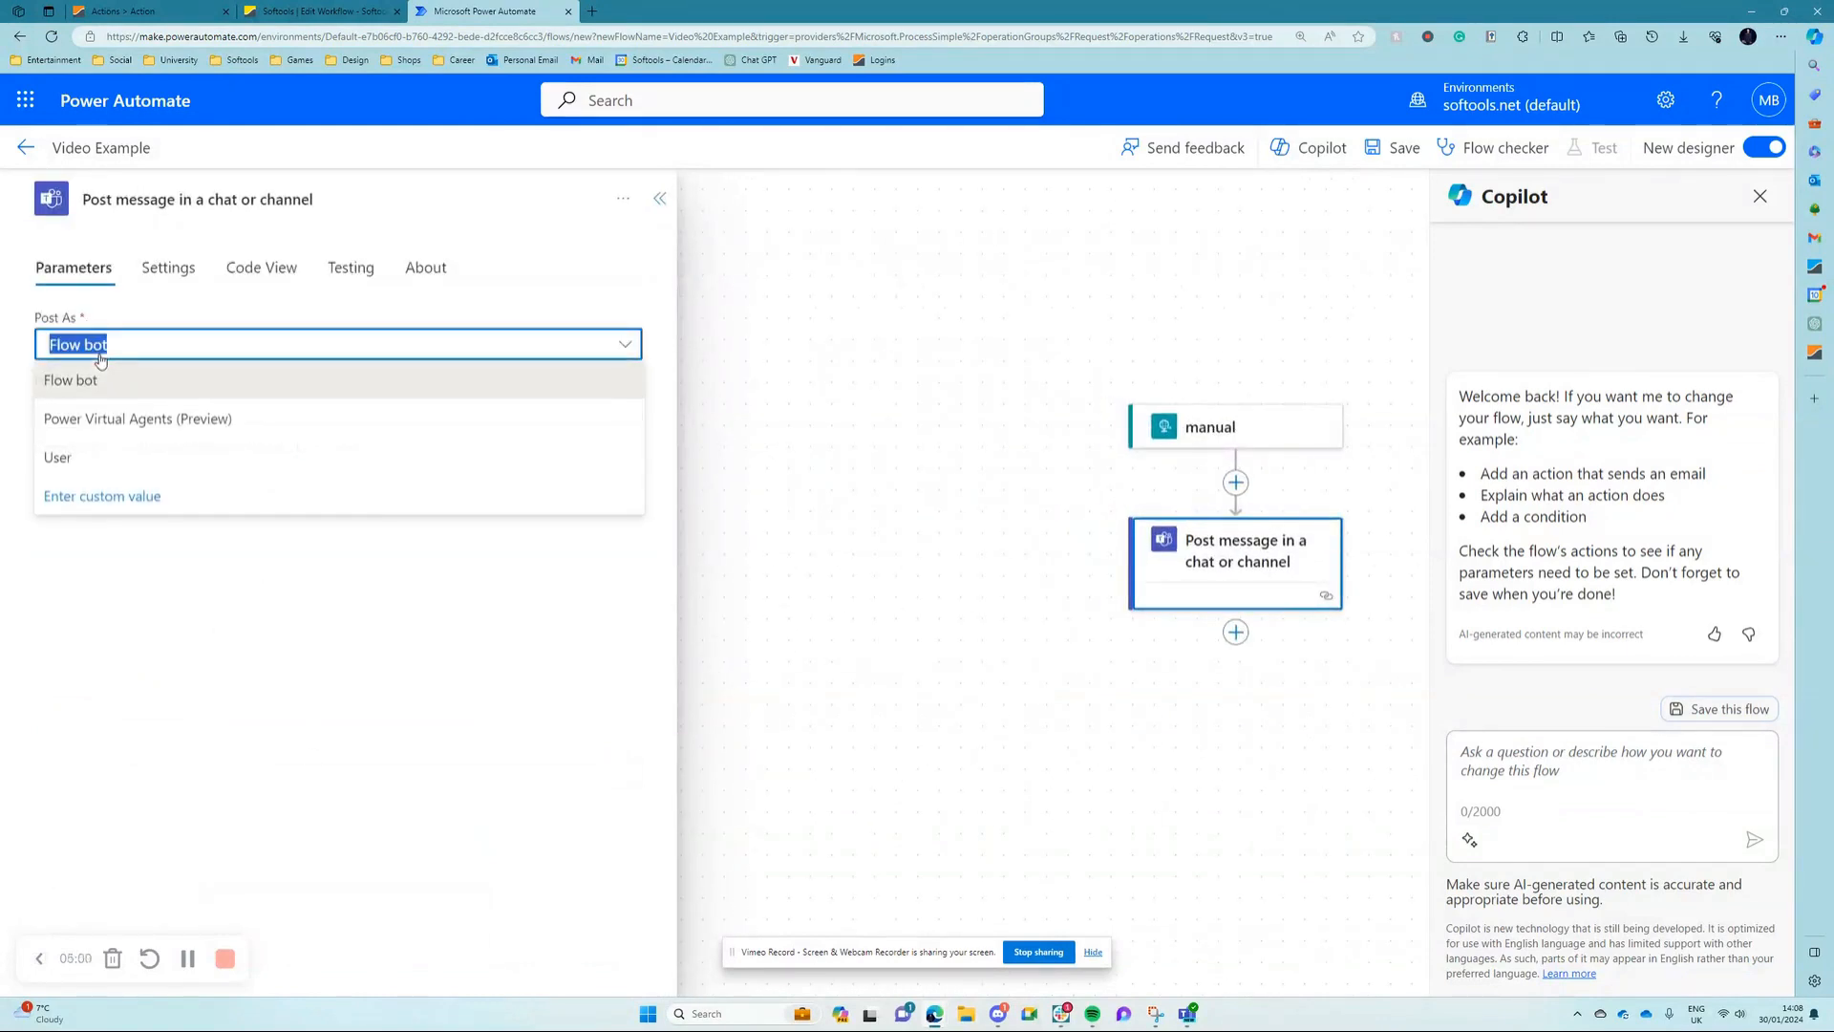
pyautogui.click(116, 348)
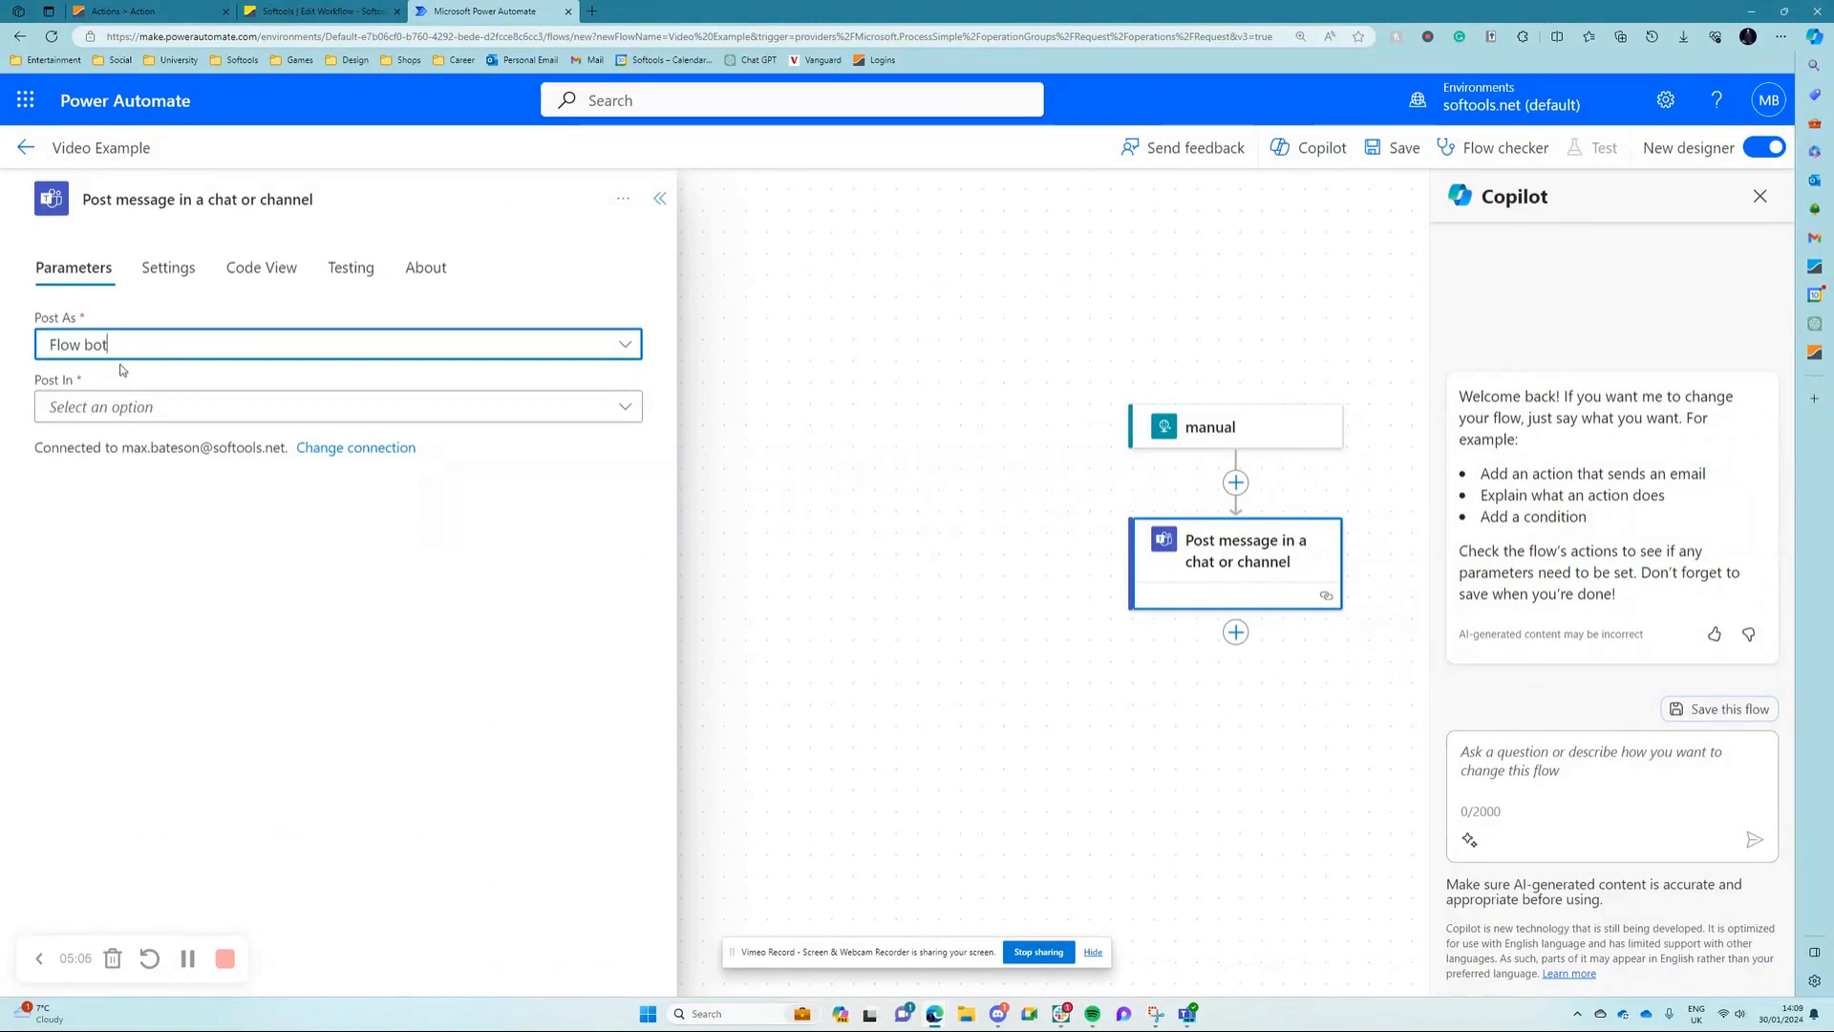
pyautogui.click(123, 408)
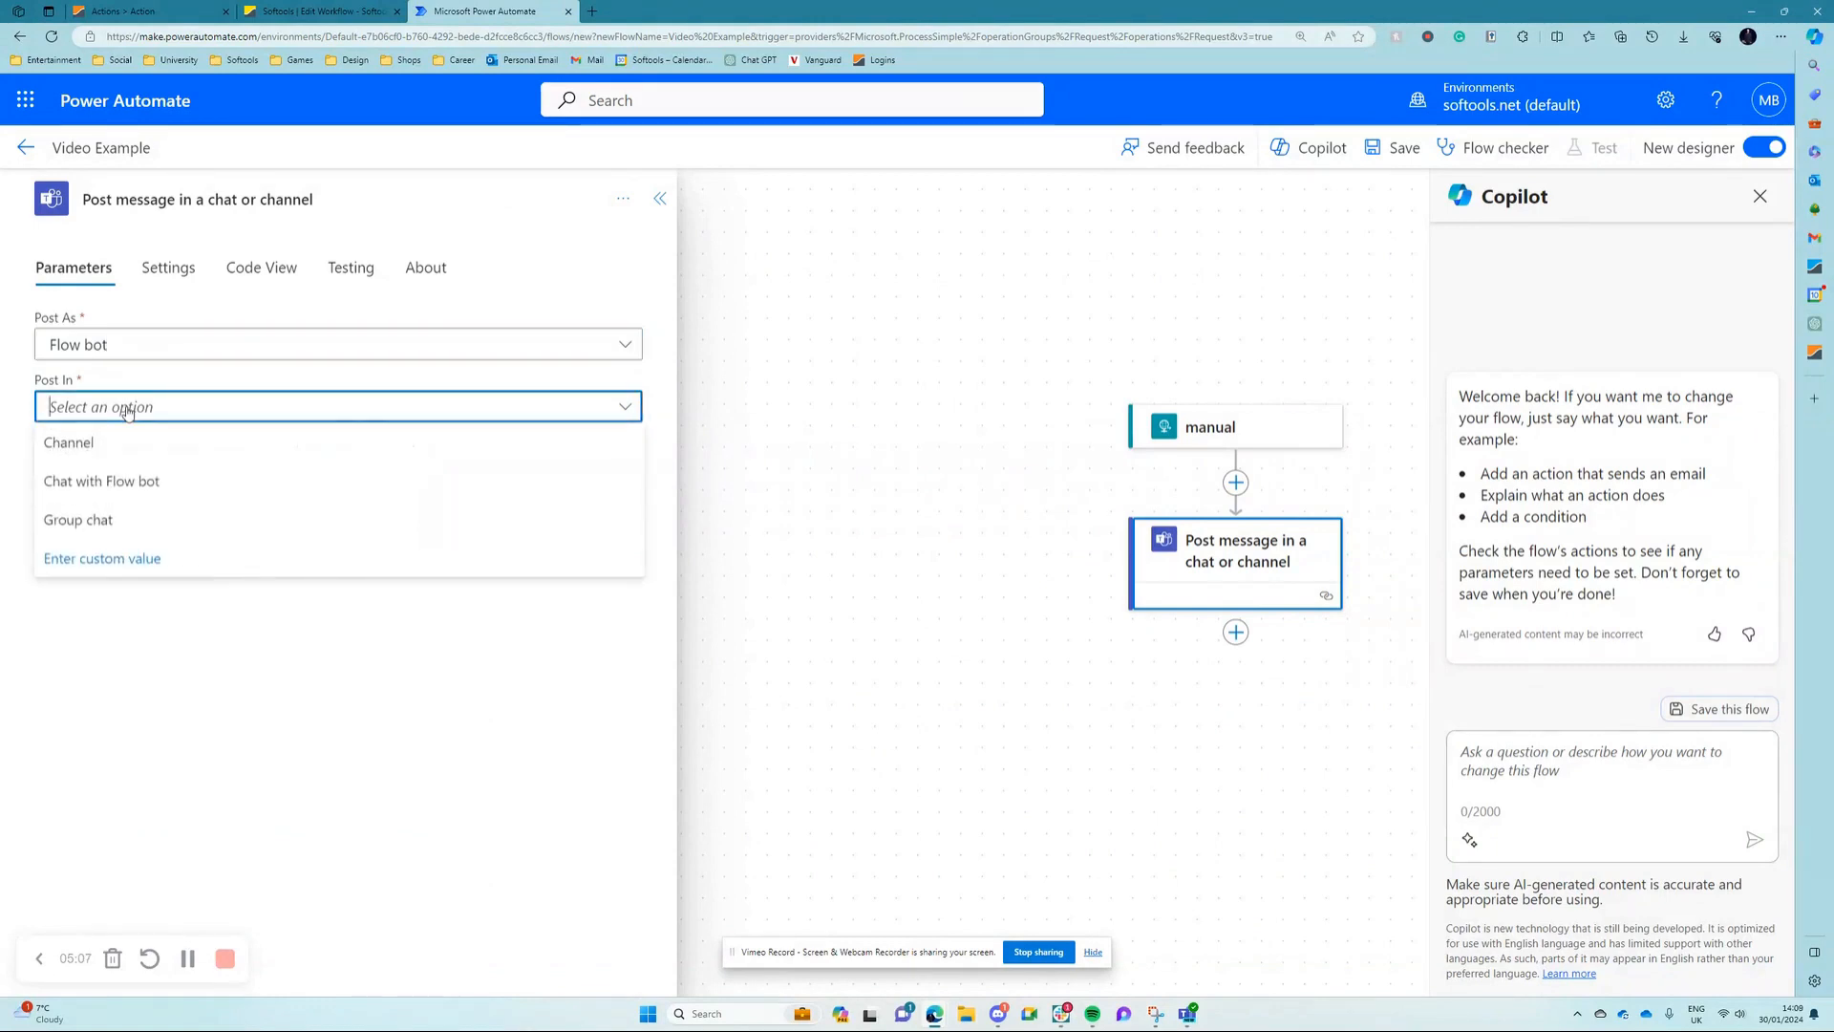
pyautogui.click(84, 484)
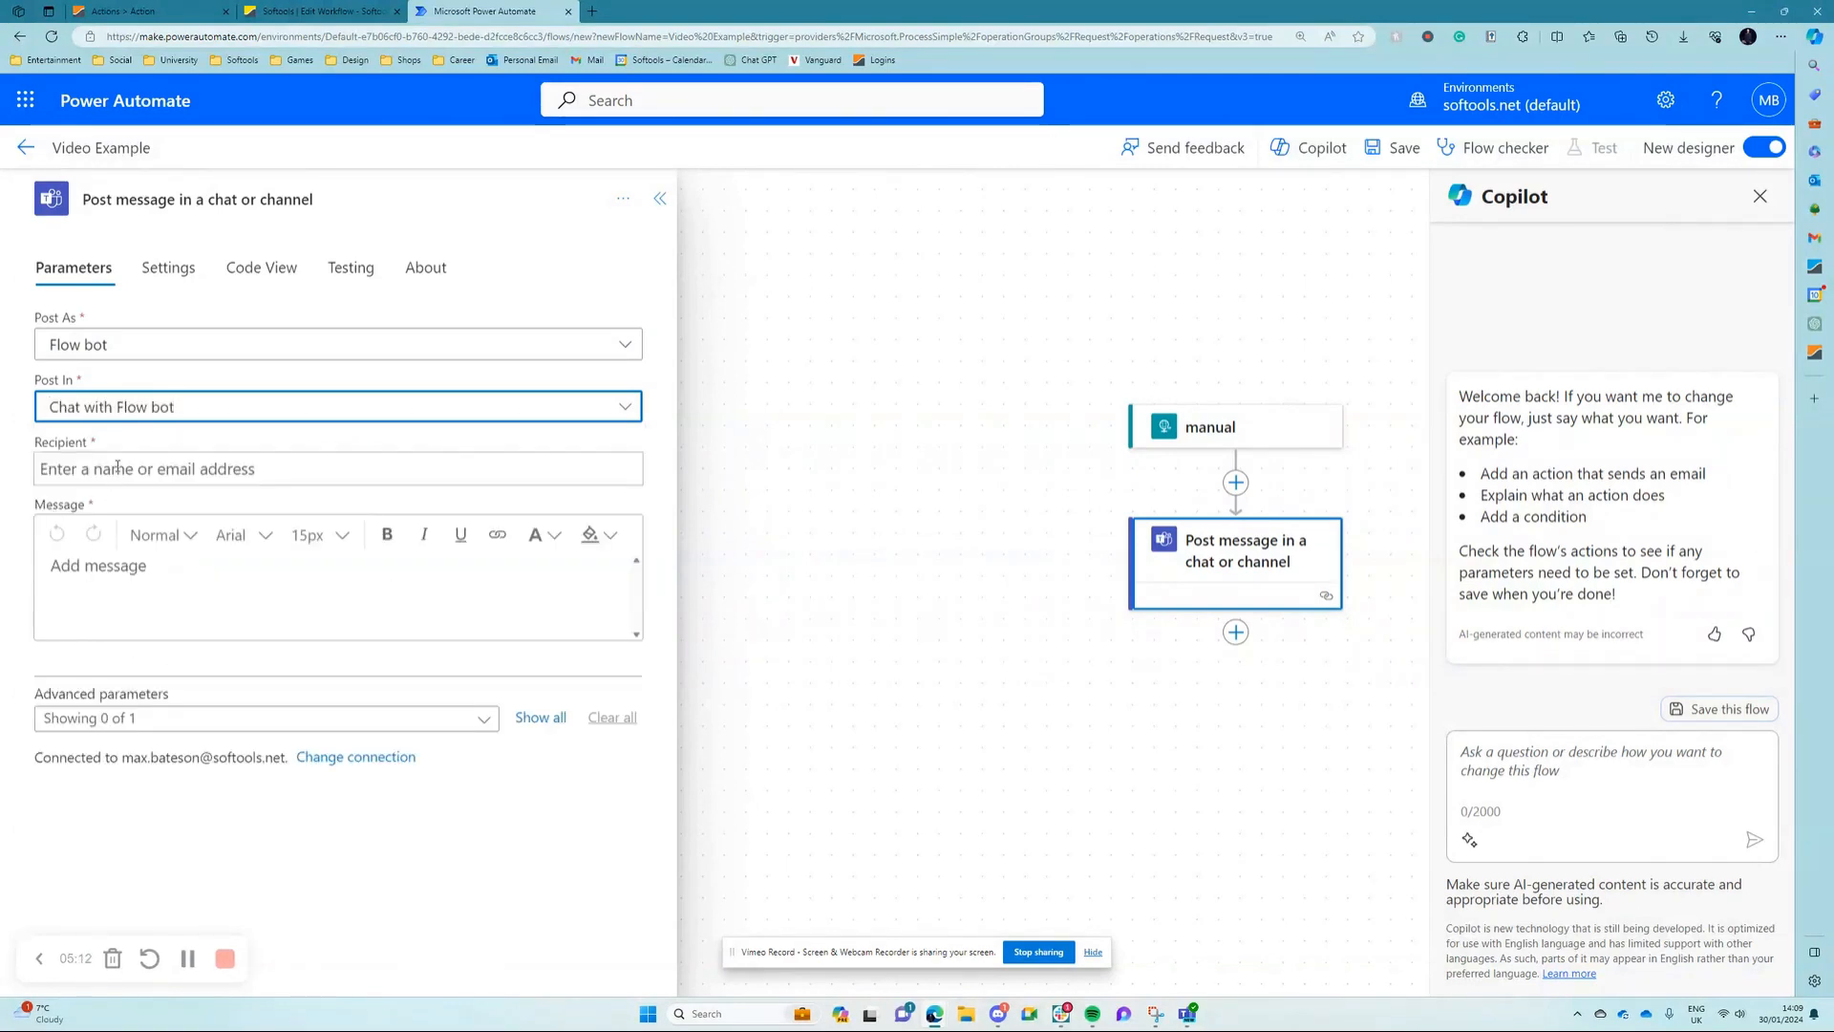
# Step: Enter the recipient's email address in the Teams message action, correcting the spelling of the surname
pyautogui.click(116, 466)
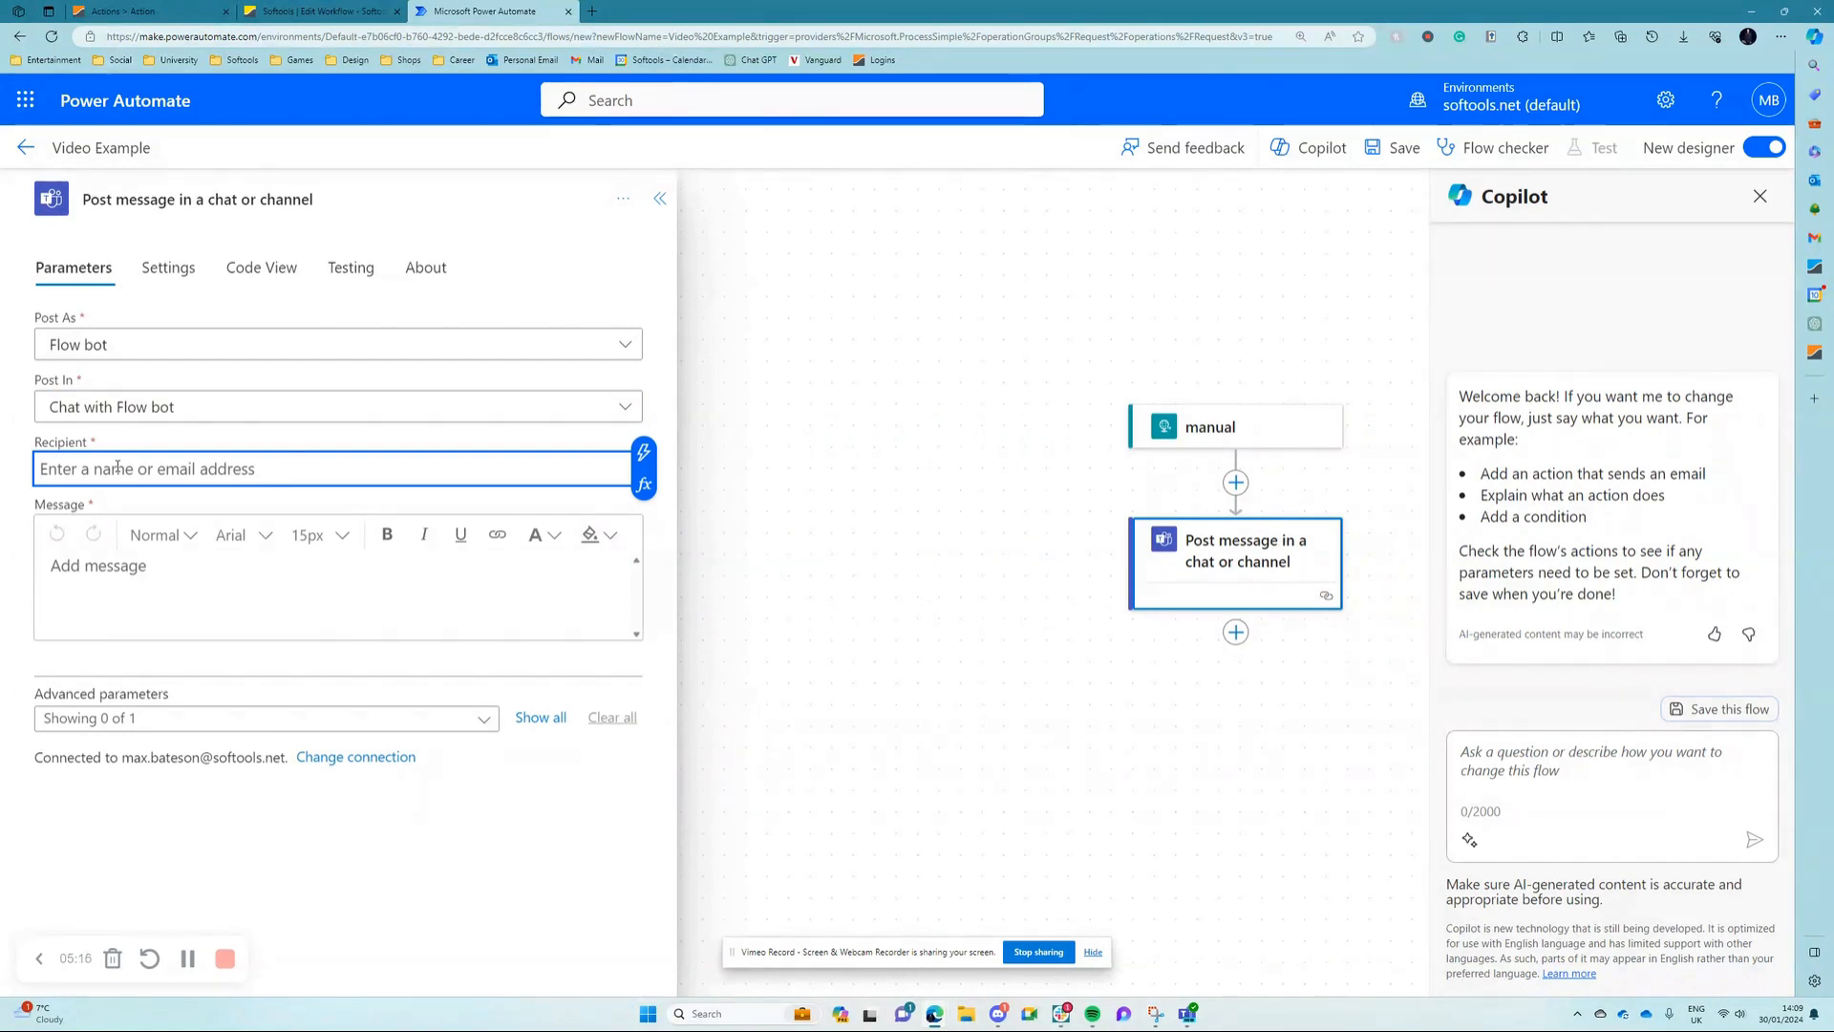
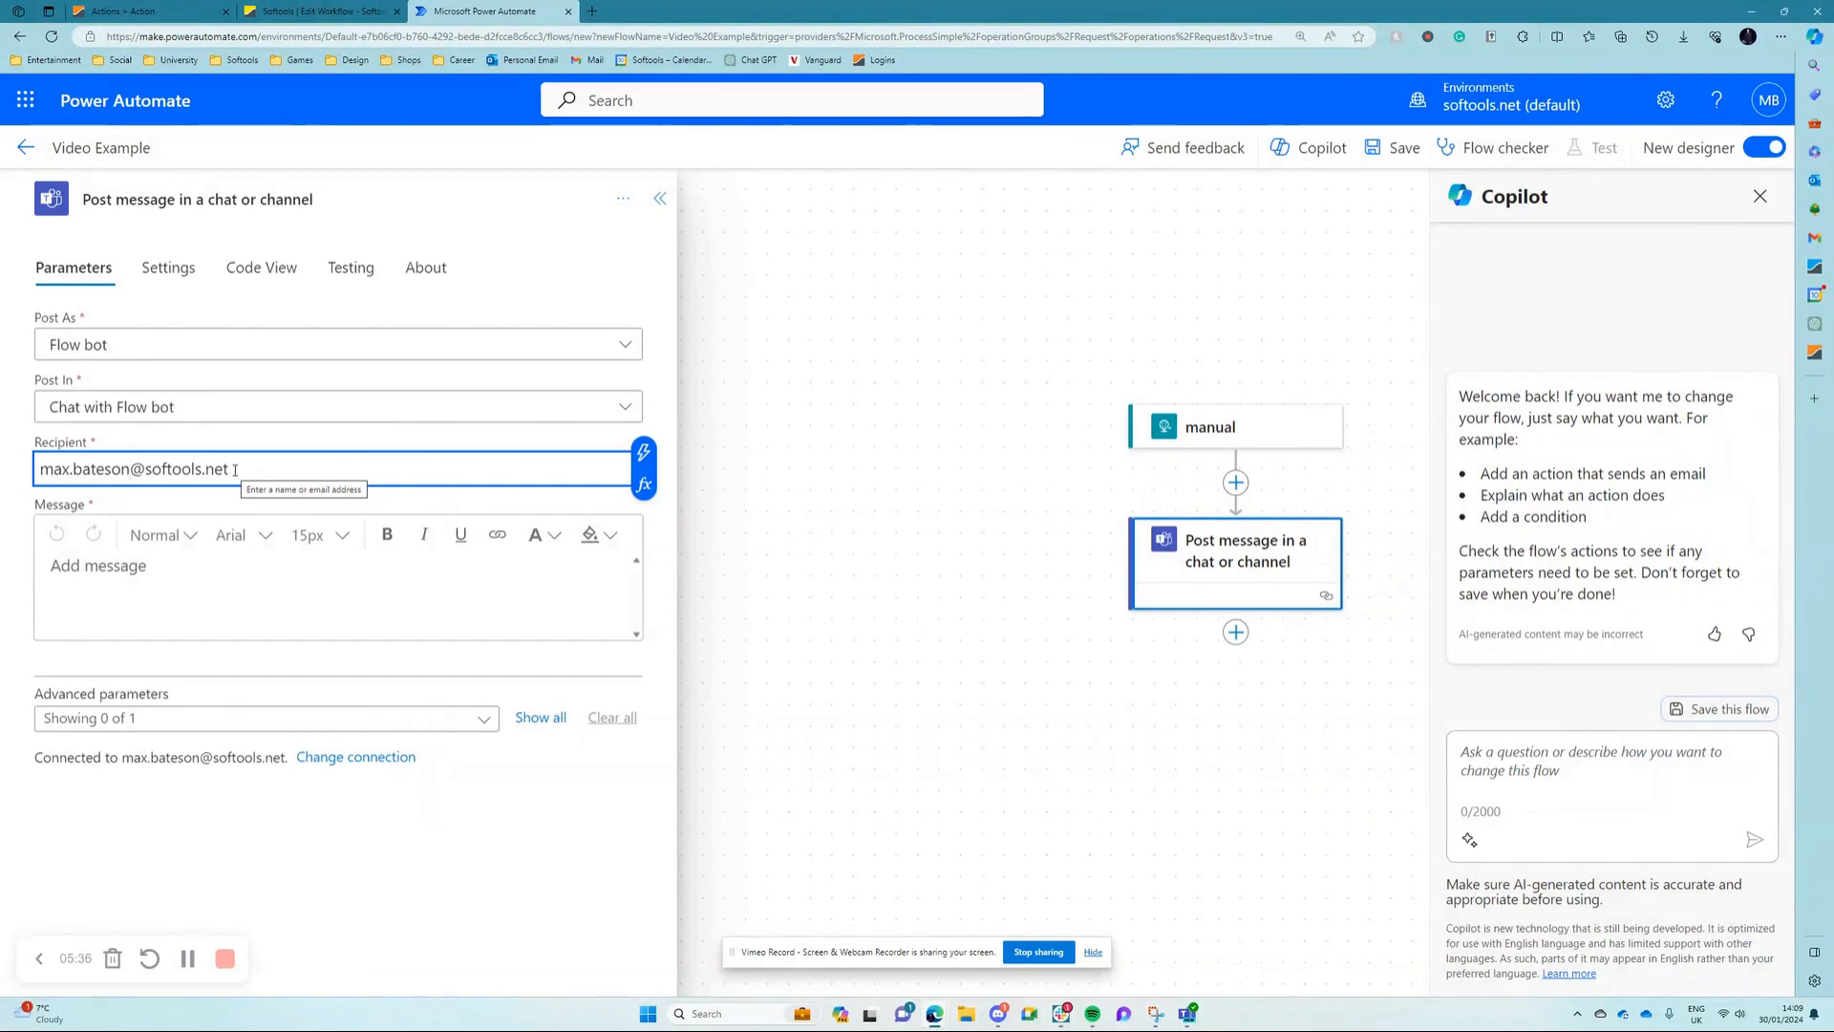
# Step: Enter "test video" as the text of the Teams message
pyautogui.click(185, 572)
pyautogui.write('test')
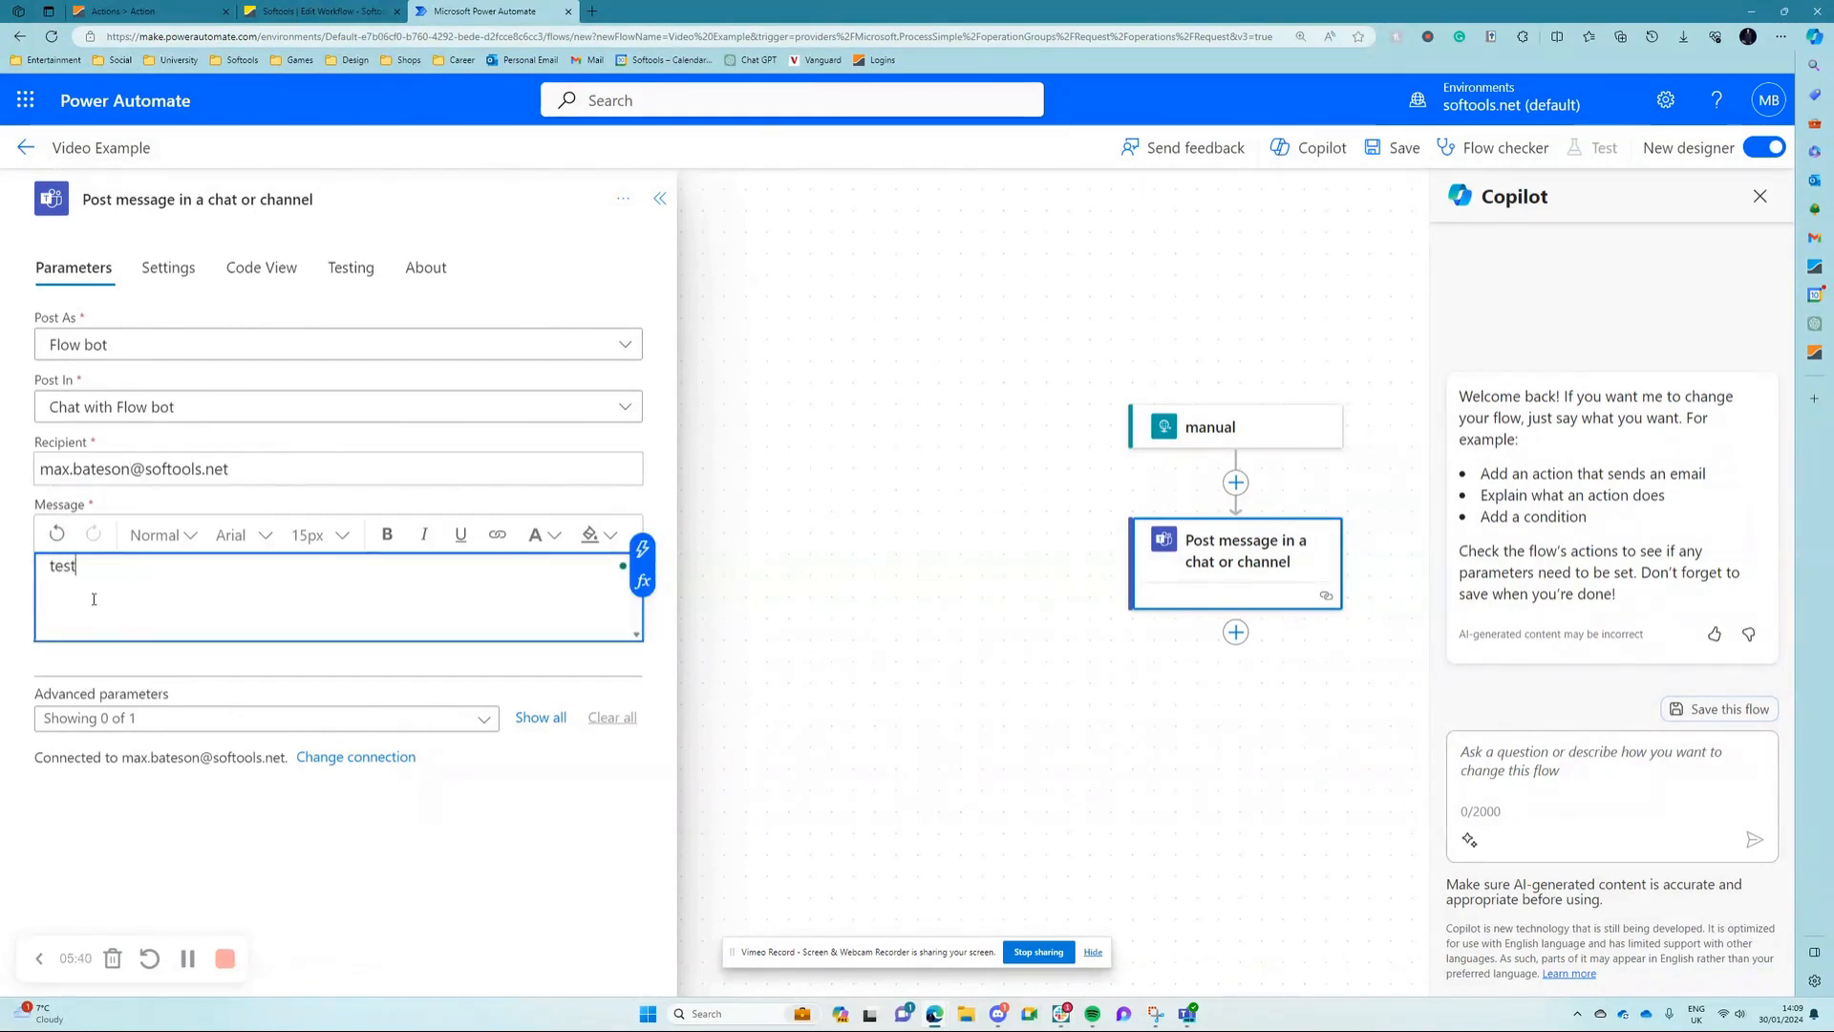
pyautogui.write(' video')
pyautogui.click(579, 814)
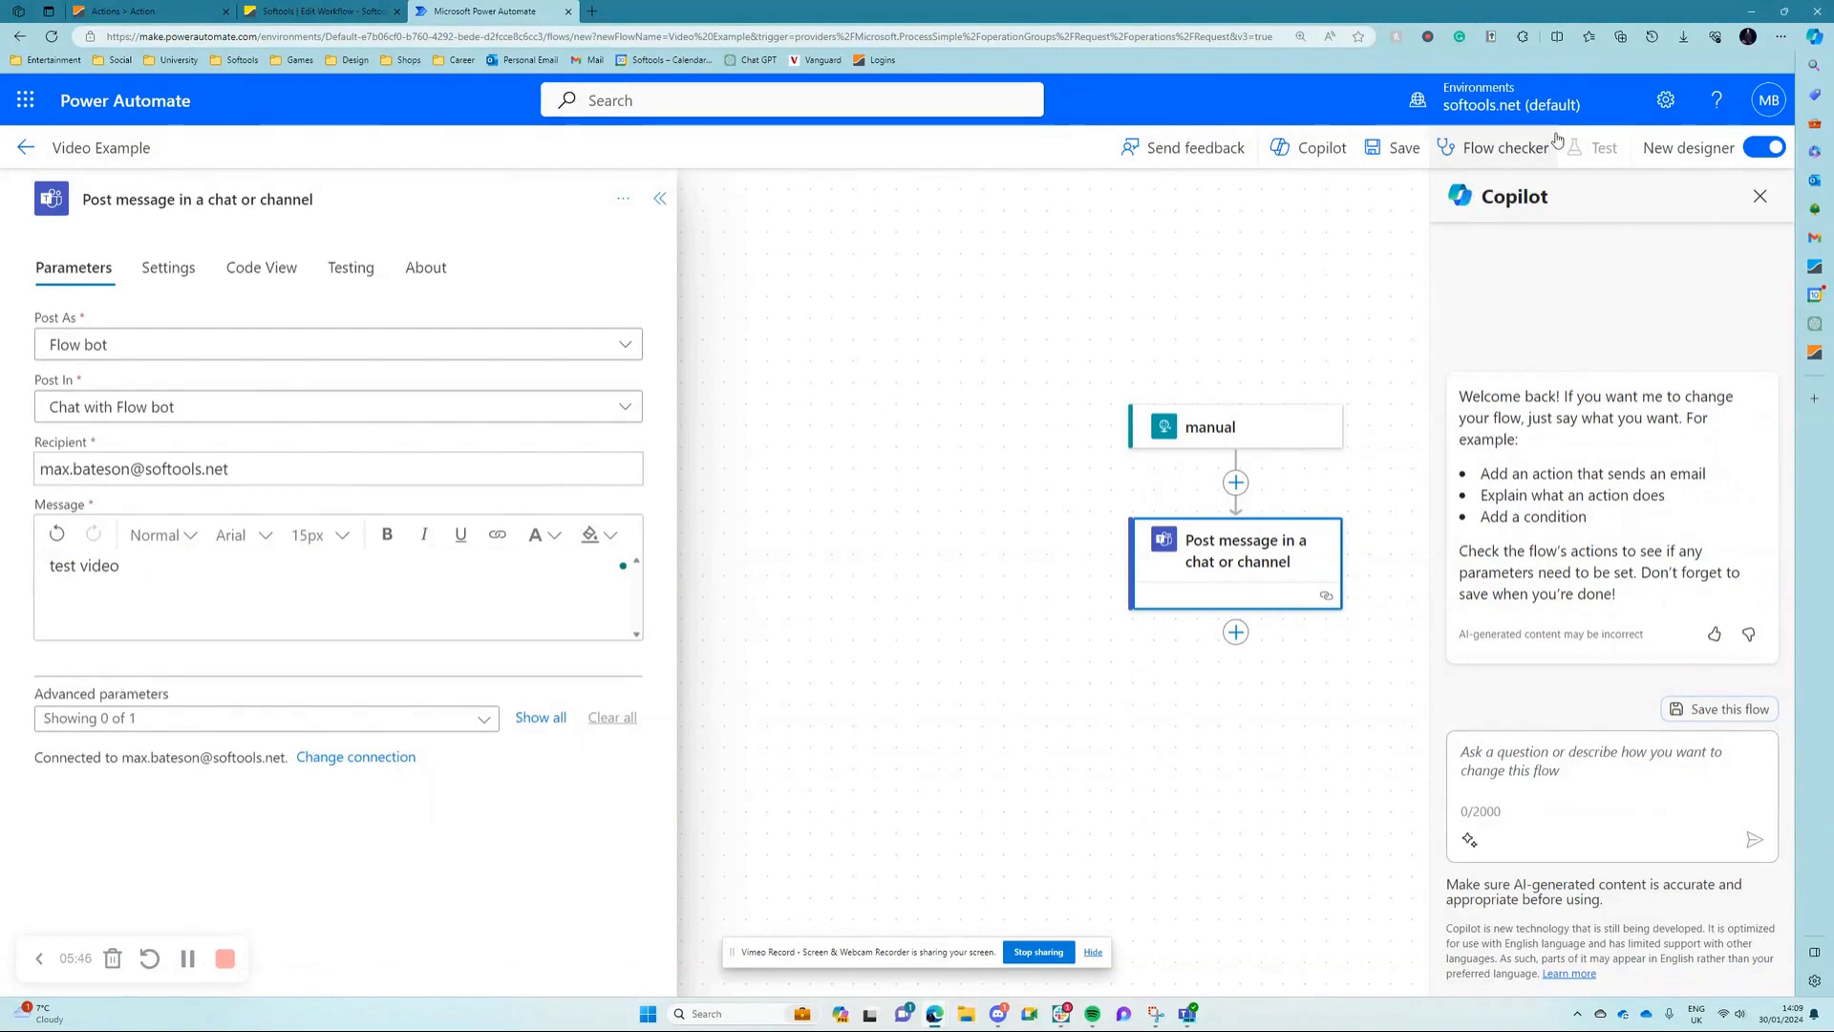
# Step: Save the flow and open the connection selection for the Teams message action
pyautogui.click(1397, 147)
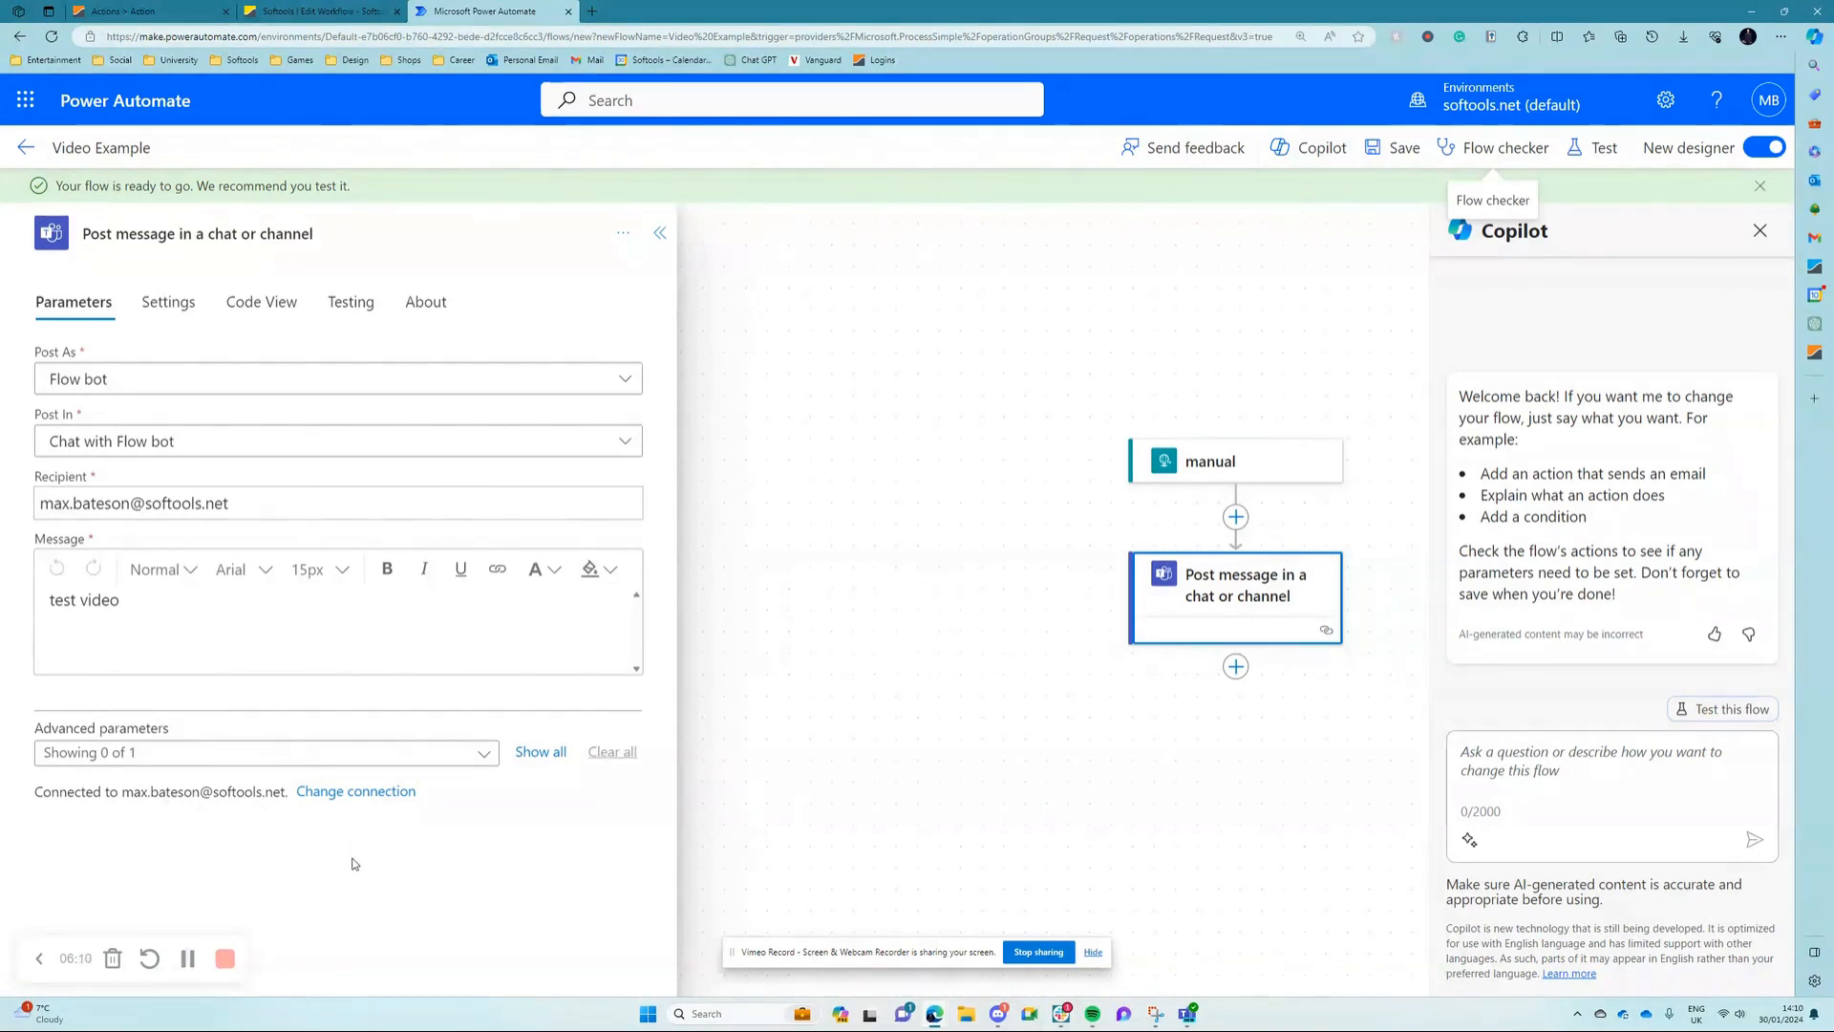
pyautogui.click(377, 792)
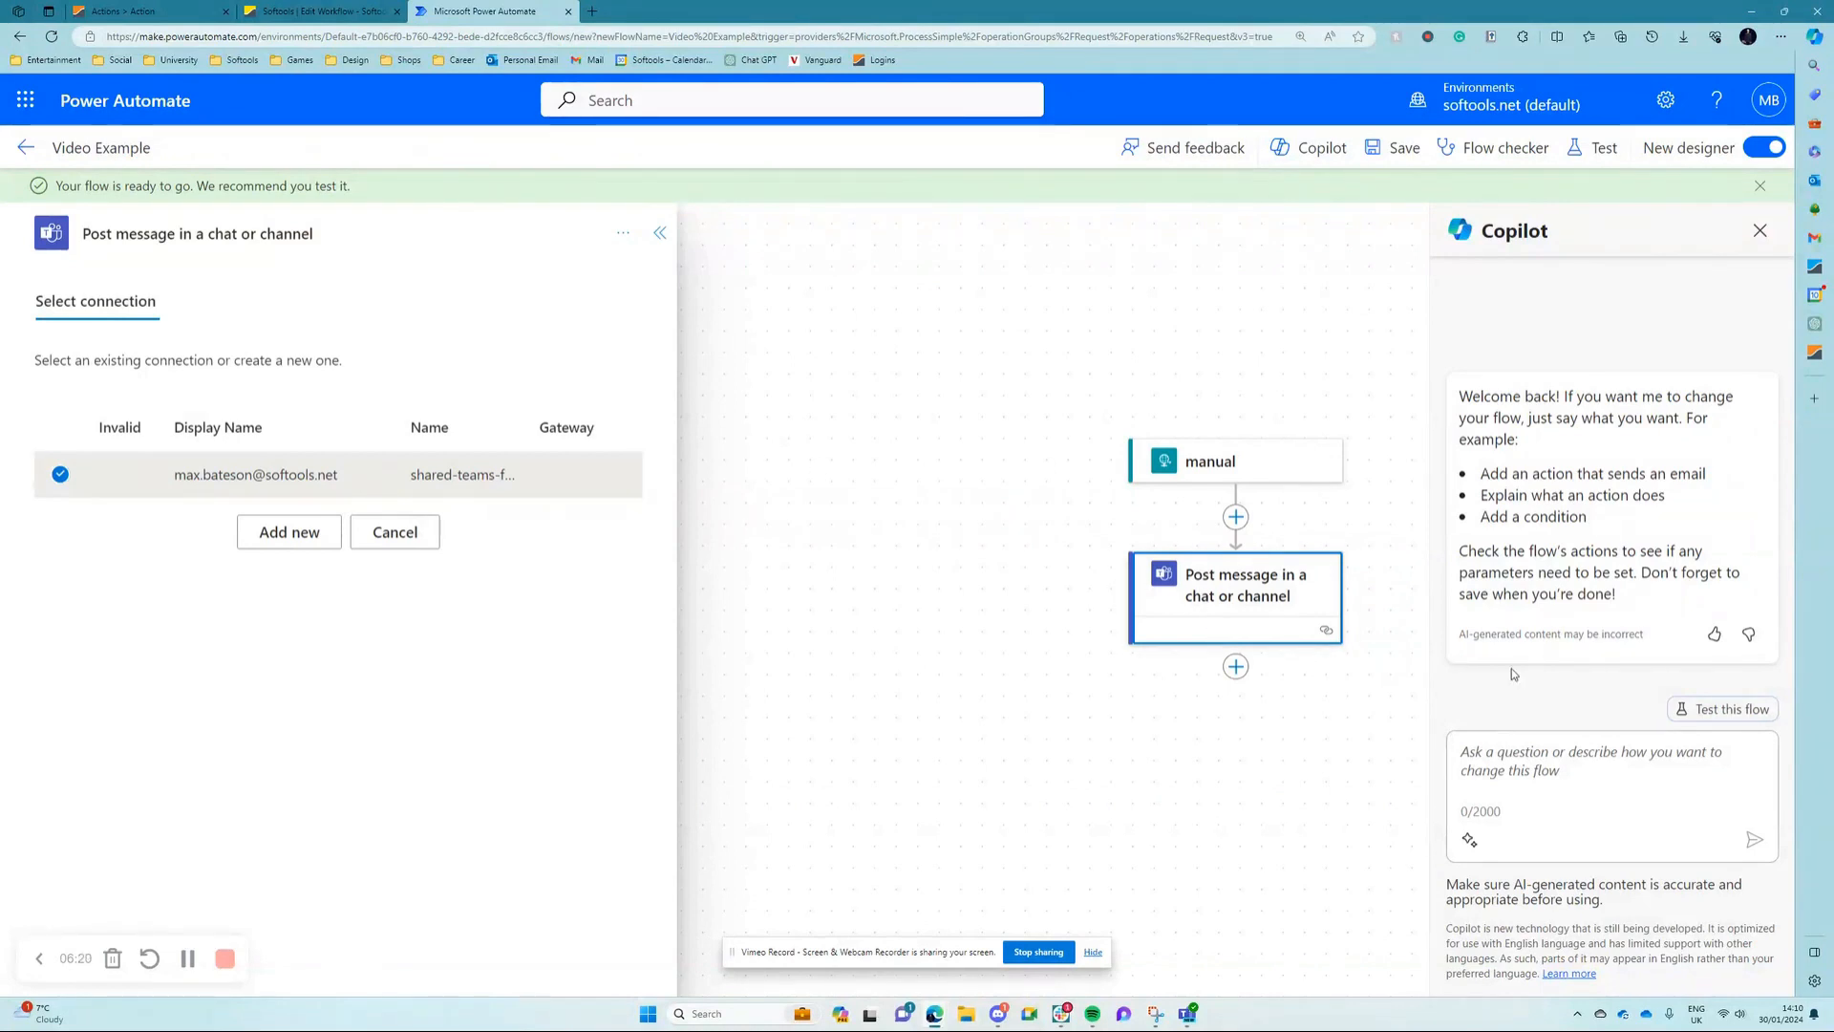
# Step: Switch to Microsoft Teams and open the Video Example flow for editing in the Workflows app
pyautogui.click(1191, 1017)
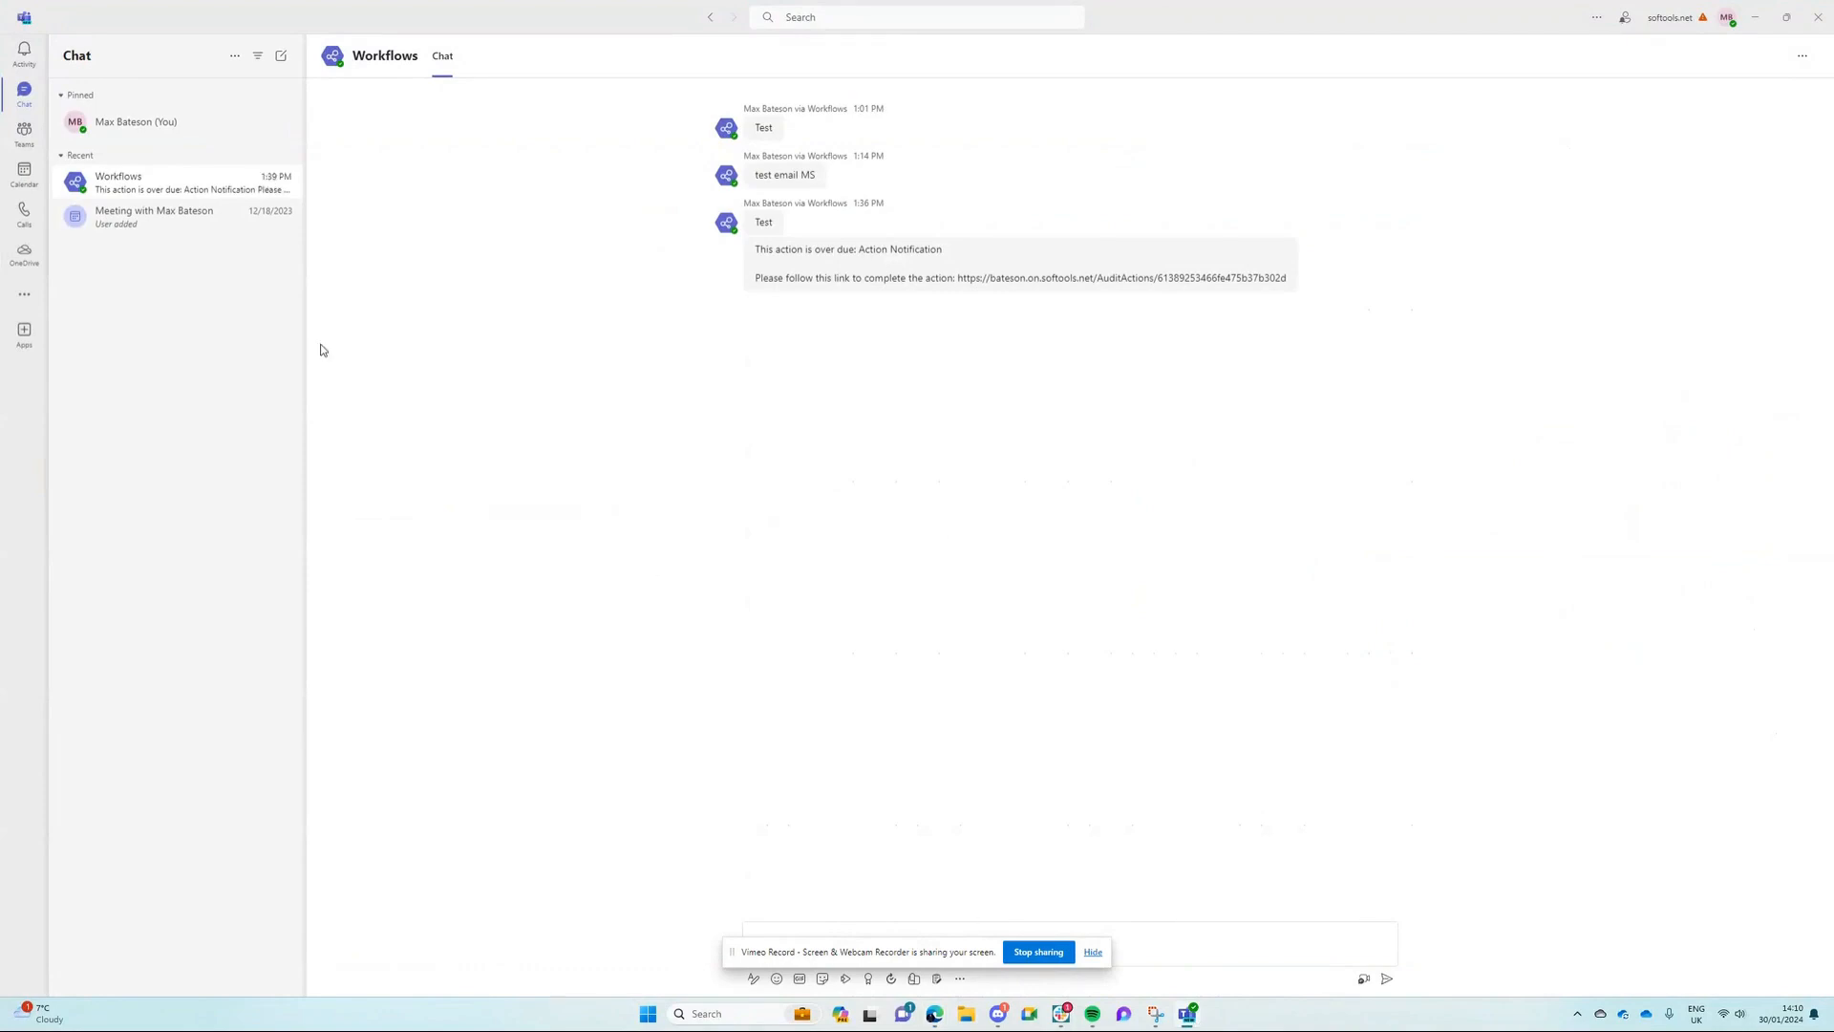
pyautogui.click(24, 308)
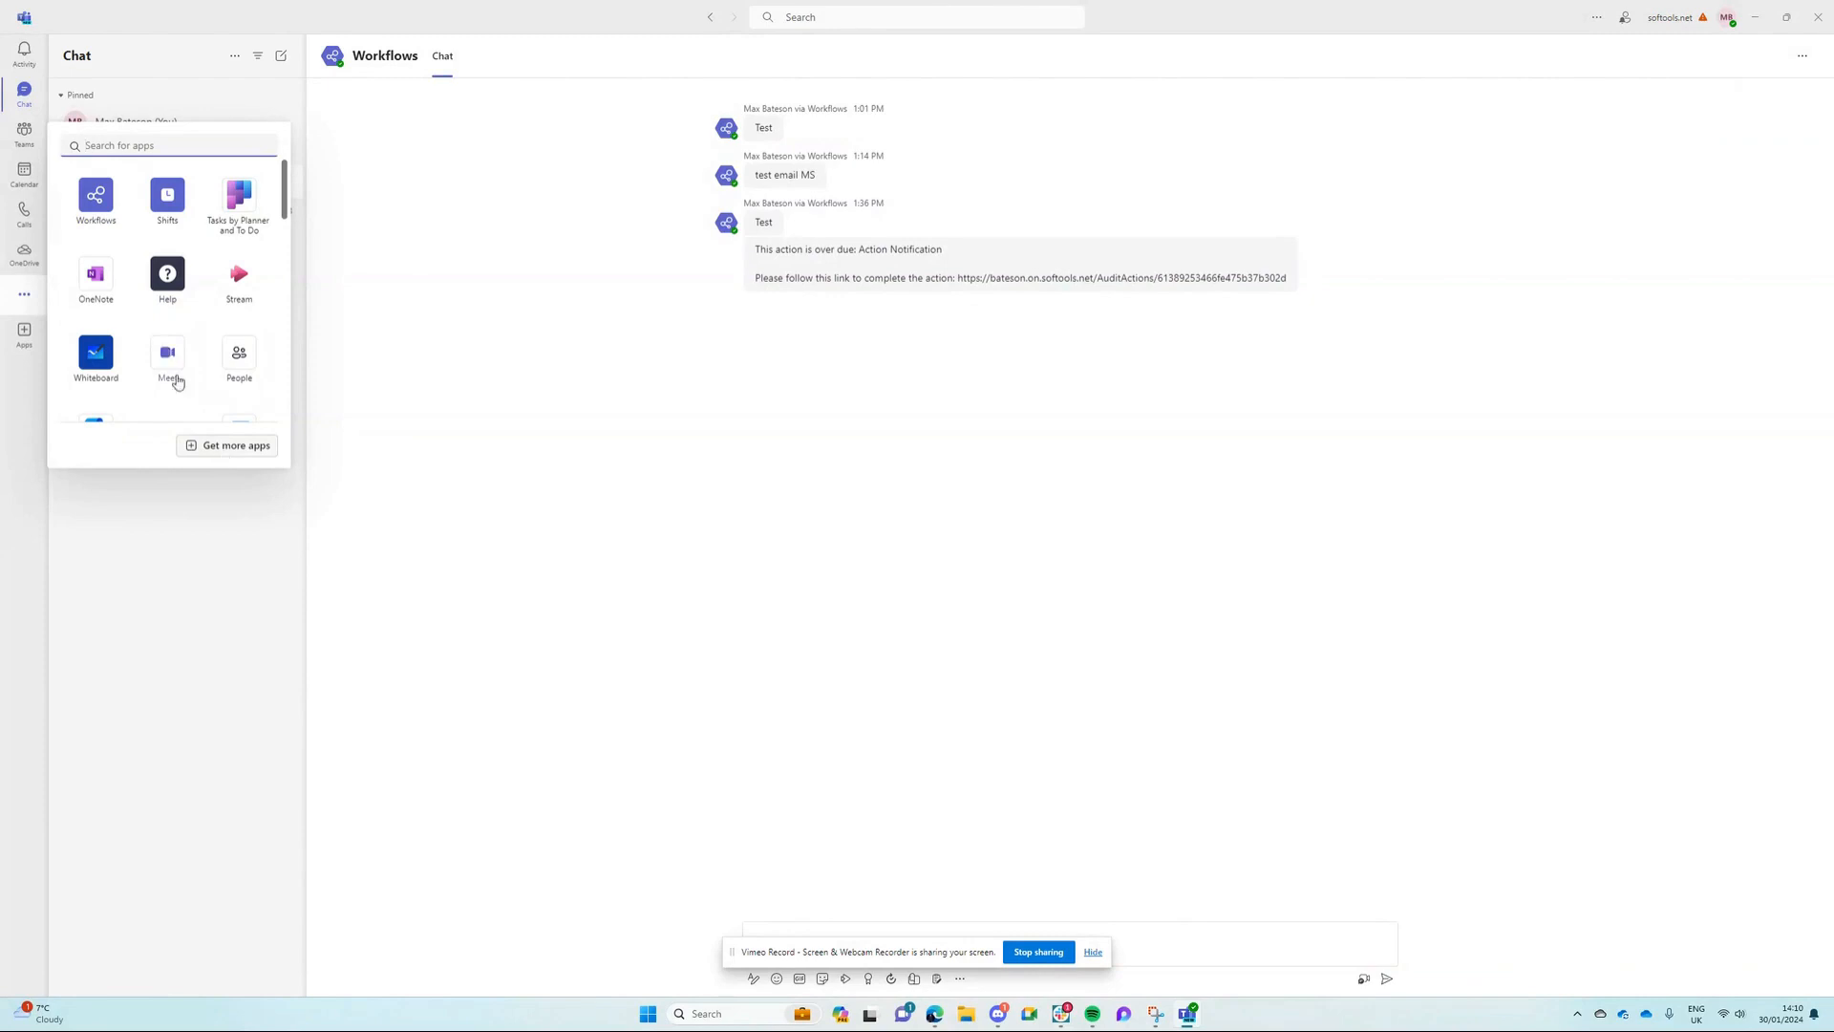
pyautogui.click(96, 199)
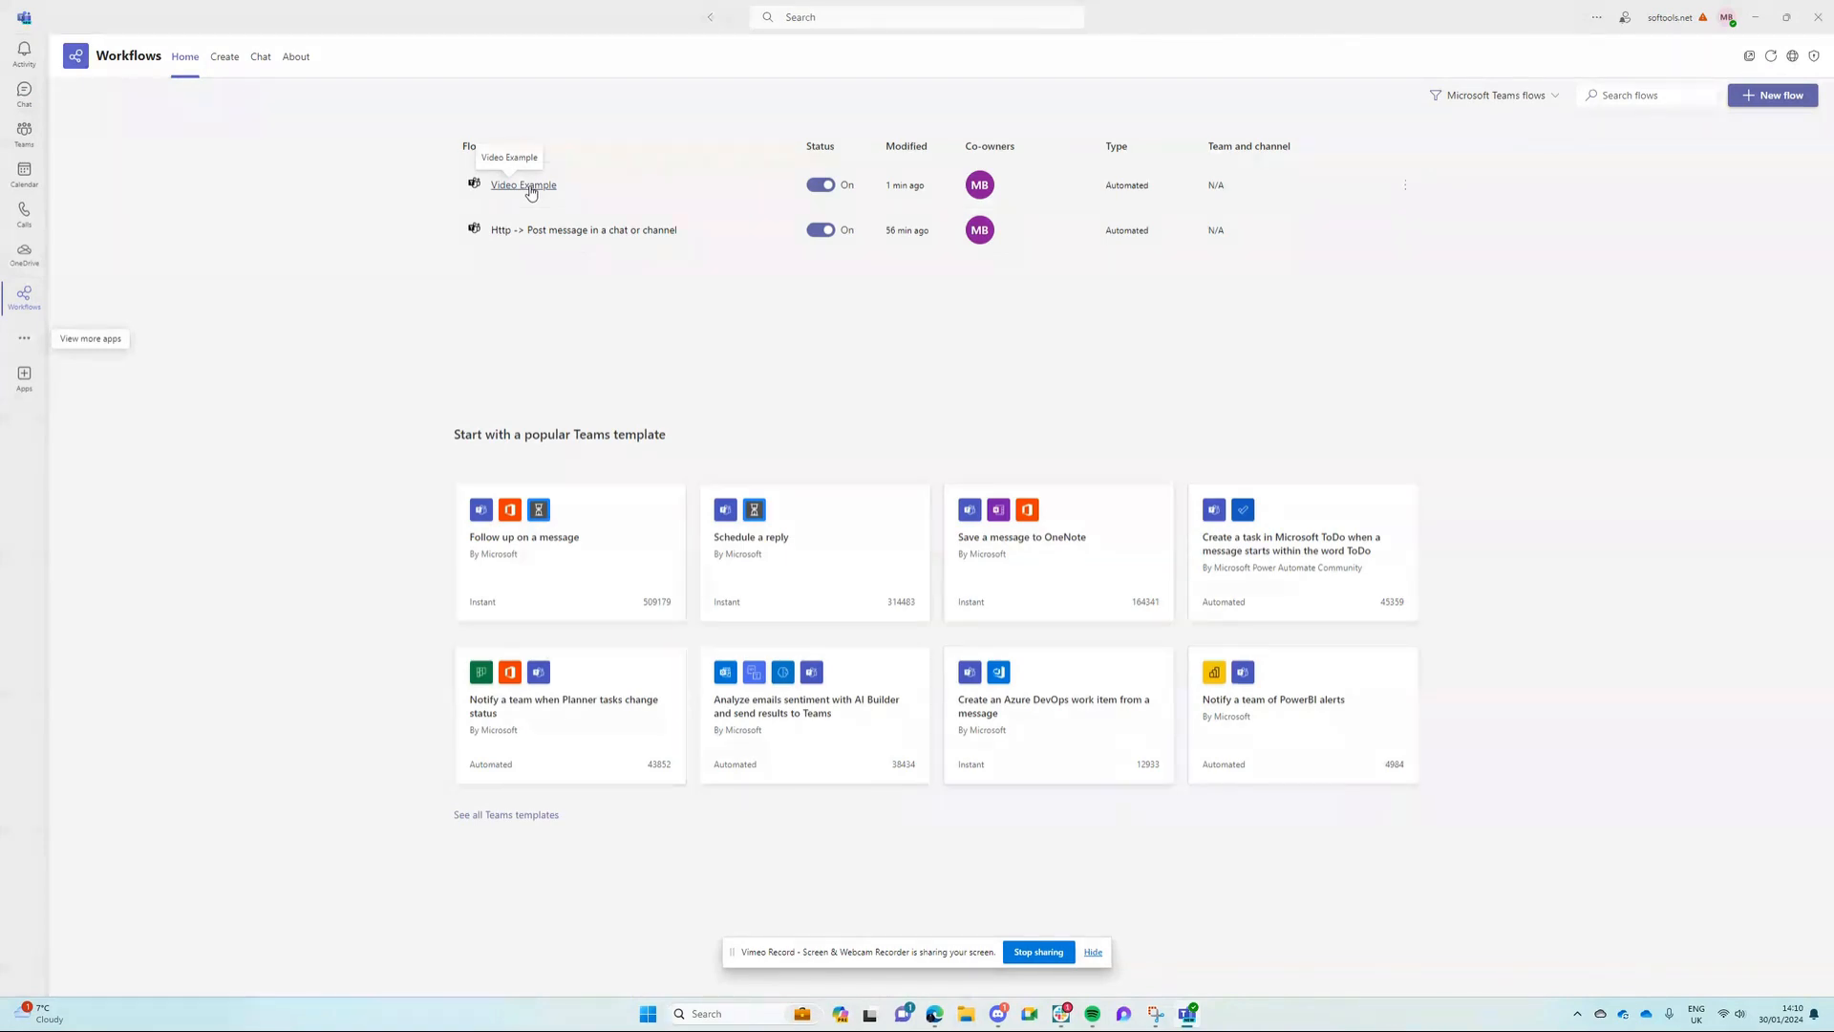
pyautogui.click(524, 185)
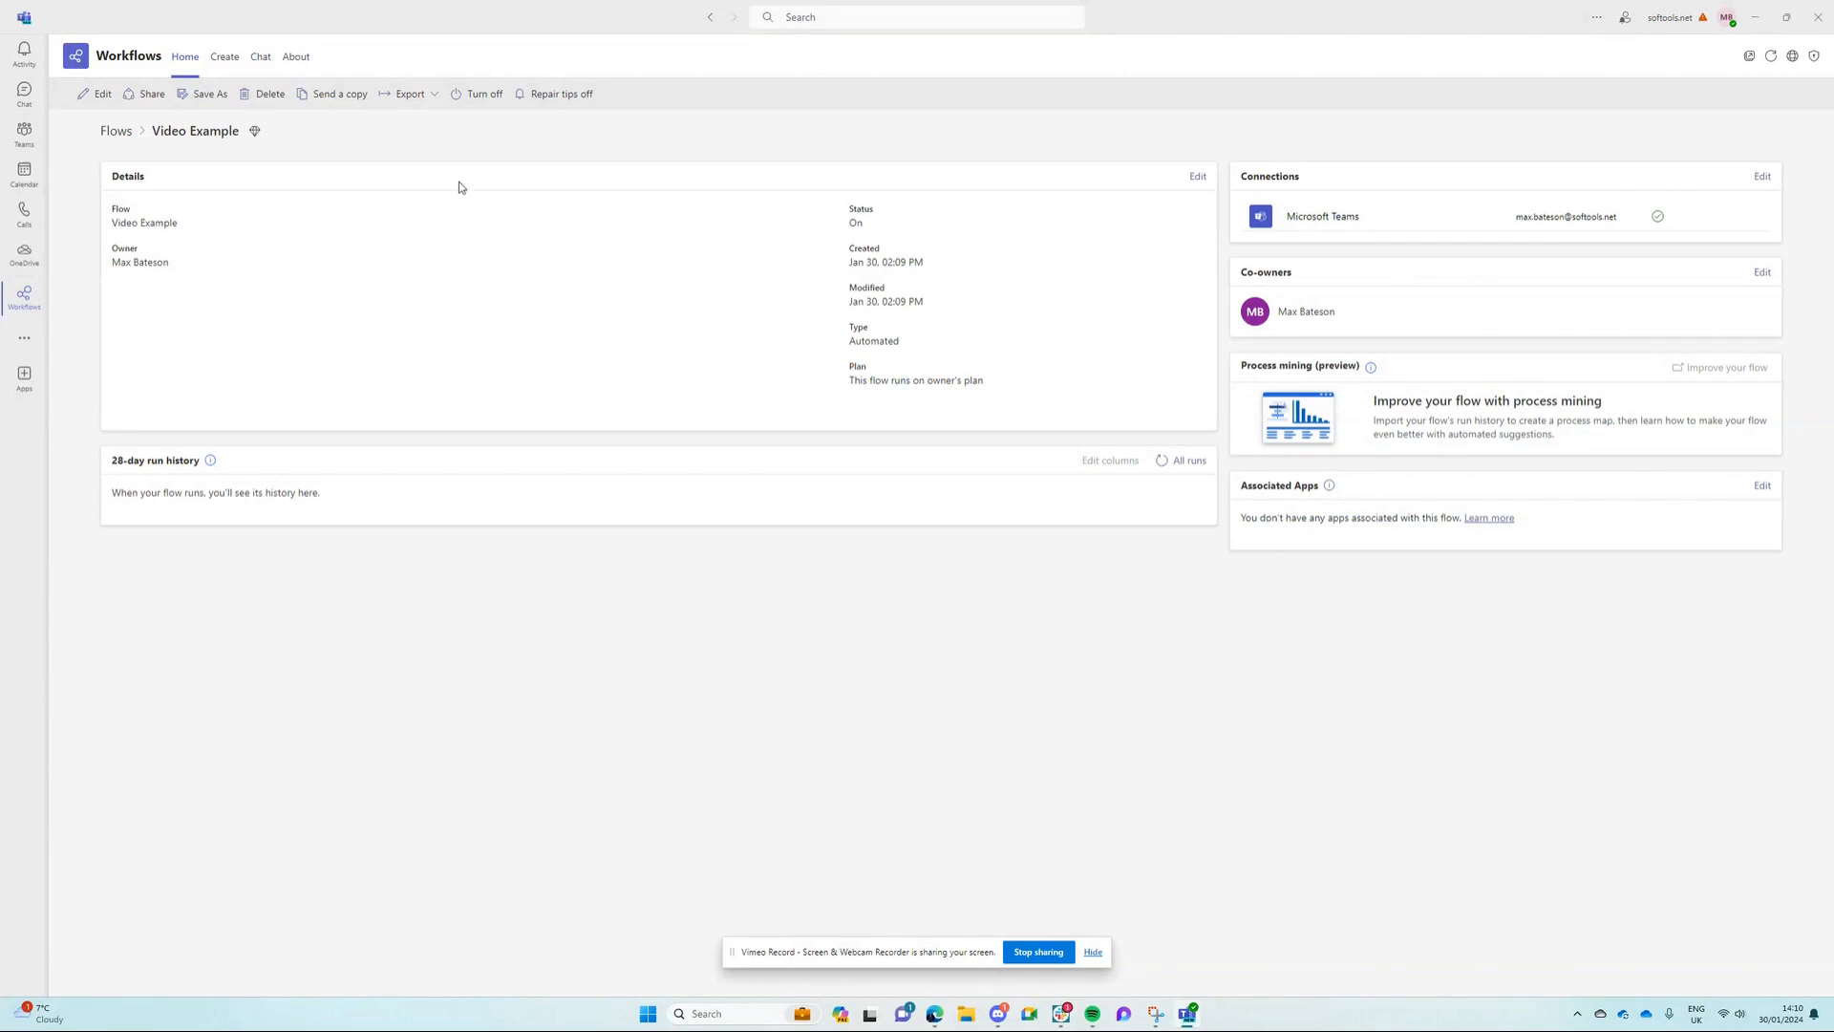
pyautogui.click(95, 94)
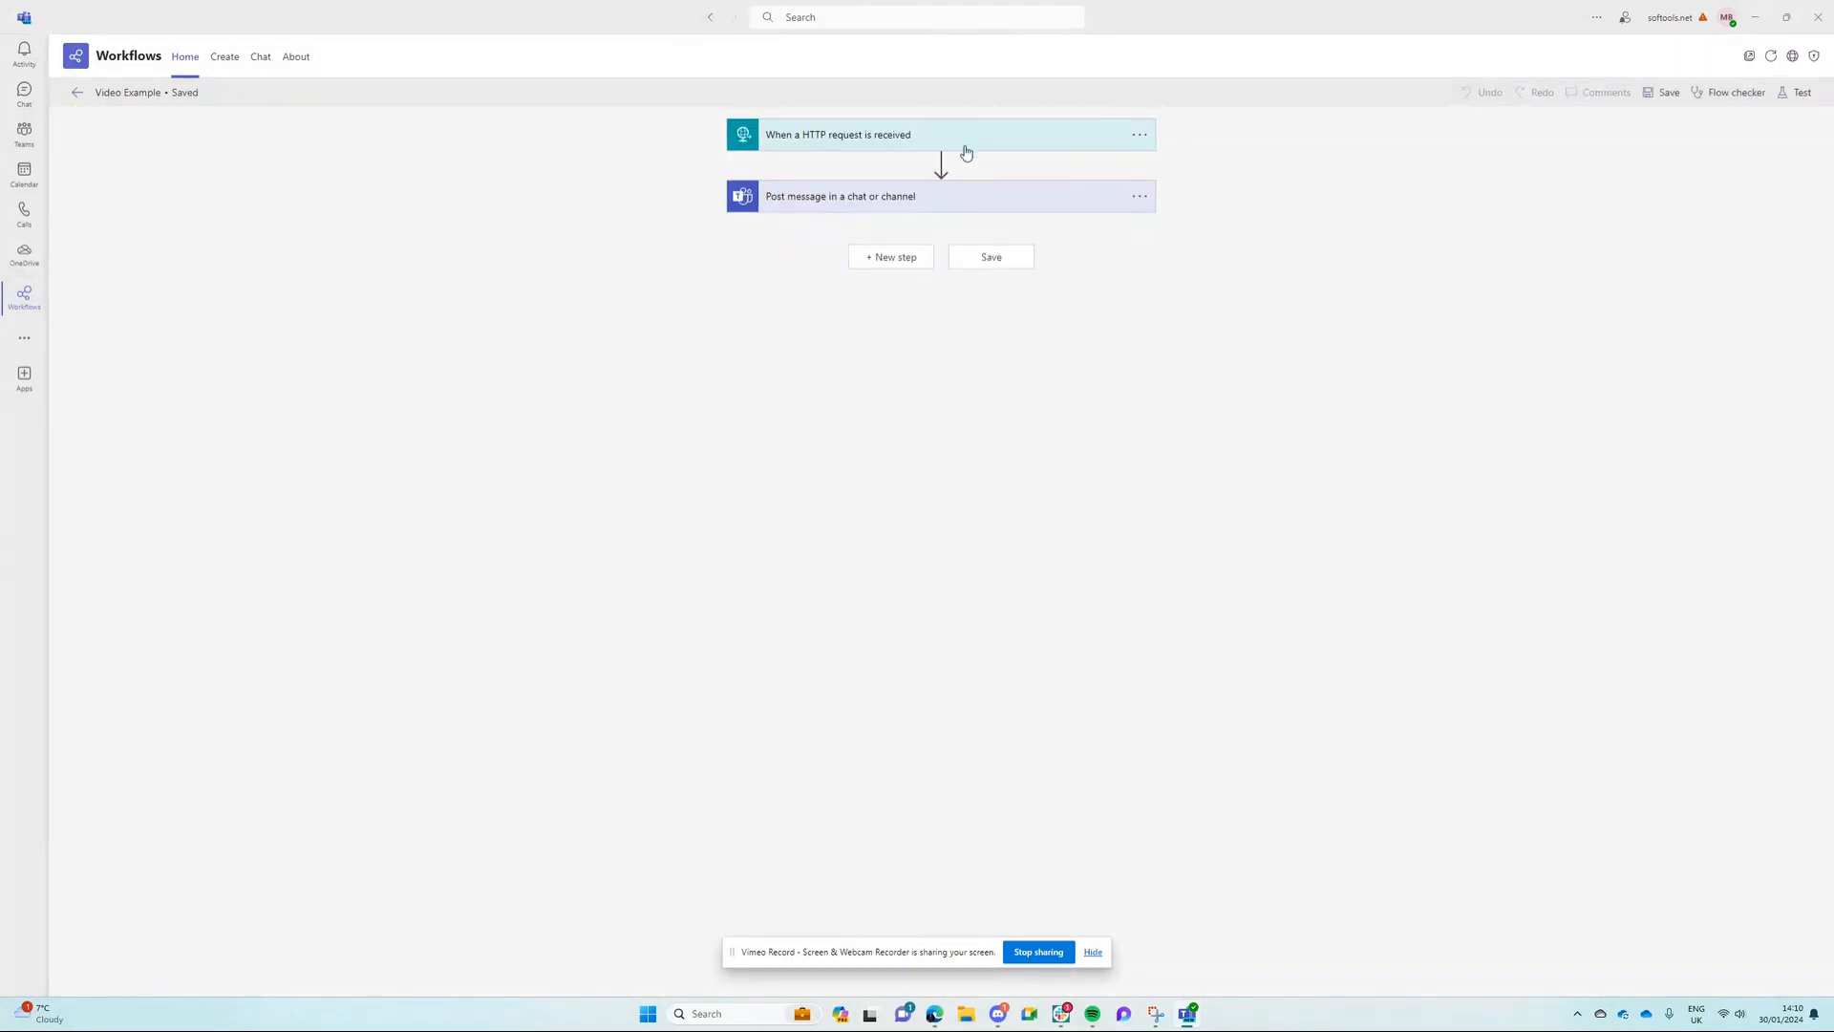
# Step: Expand the HTTP request trigger and the Post message action to show their settings, and save the flow
pyautogui.click(965, 145)
pyautogui.click(953, 481)
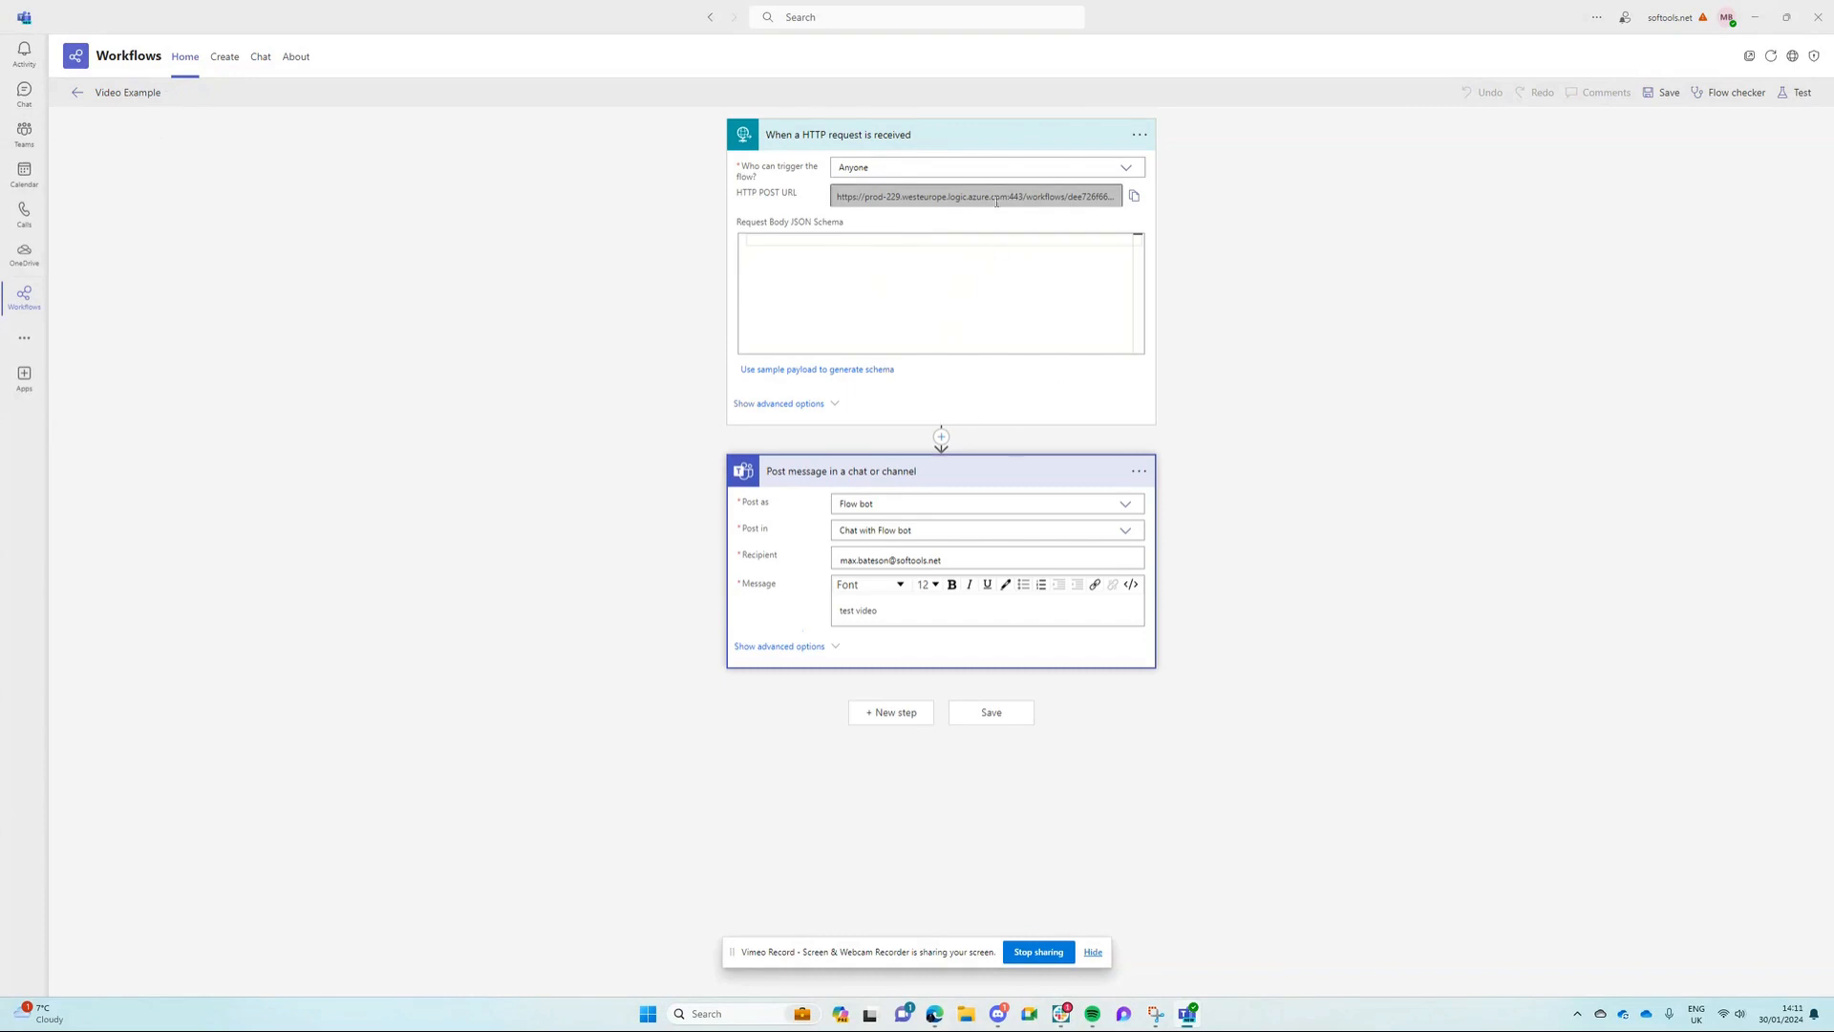
pyautogui.click(402, 197)
pyautogui.click(1670, 93)
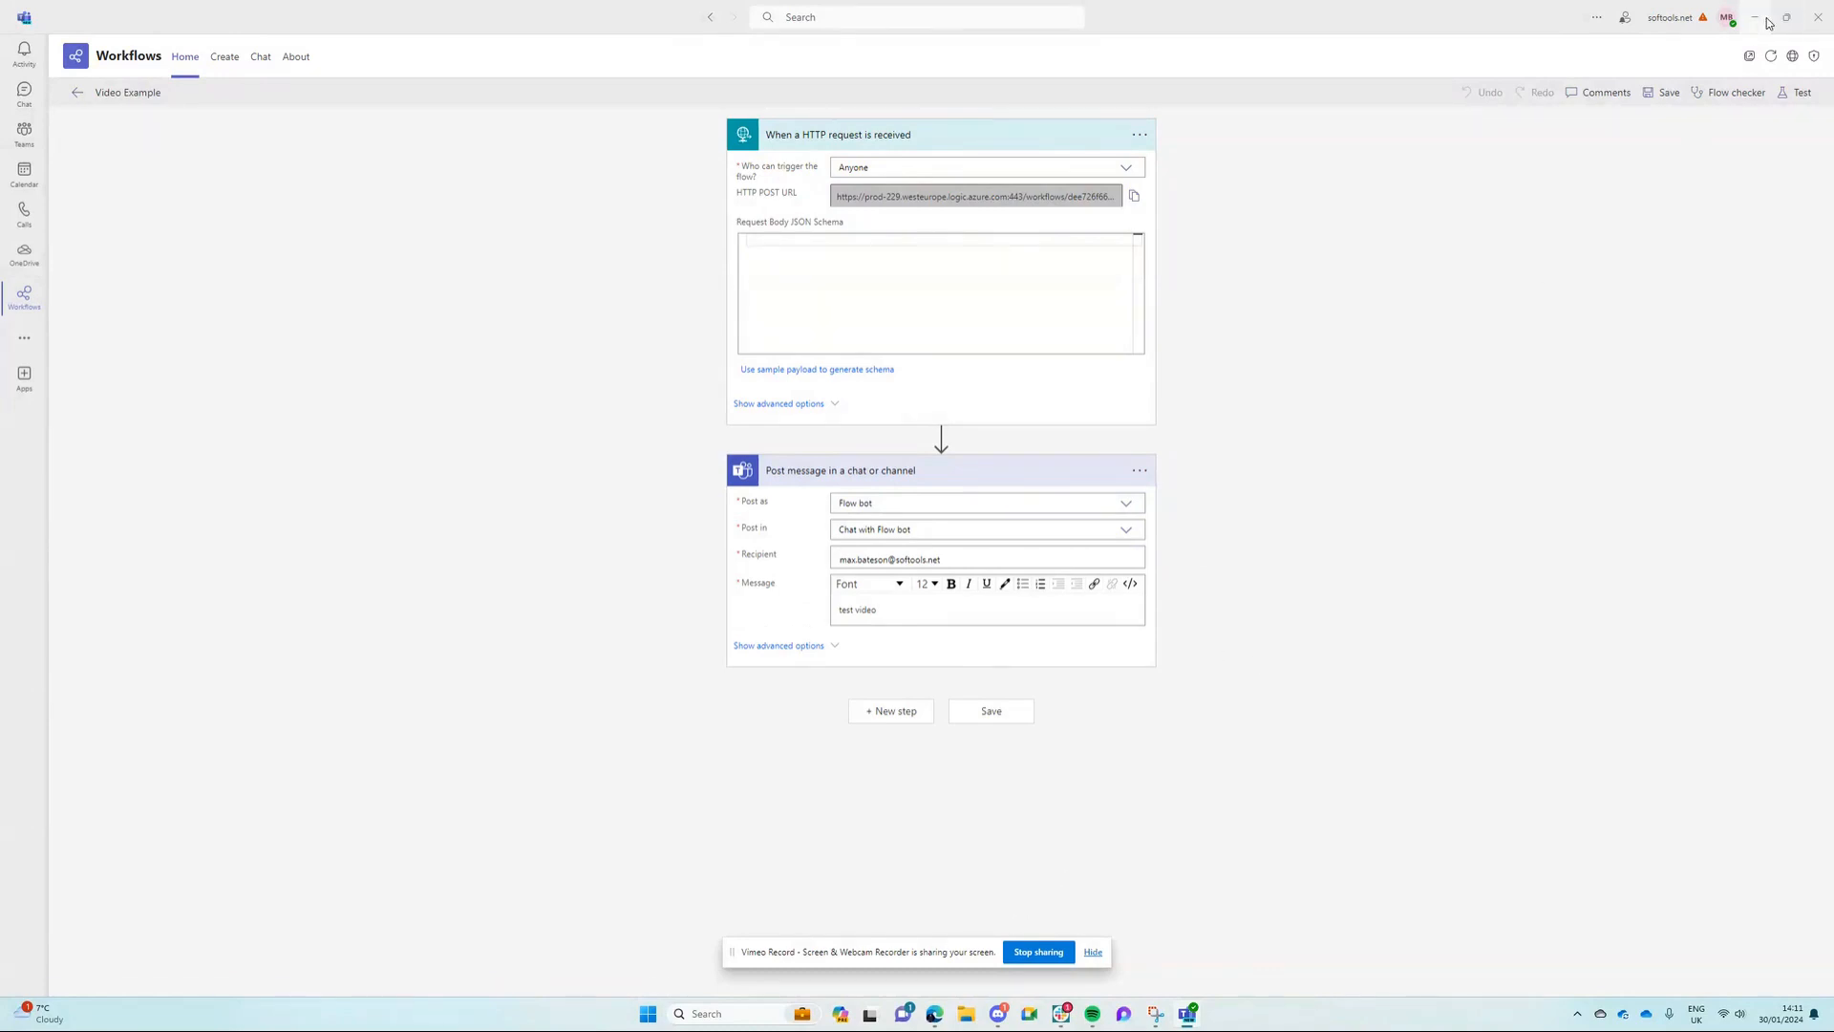
# Step: Switch back to Power Automate in the browser and reopen the Video Example flow for editing
pyautogui.click(1756, 17)
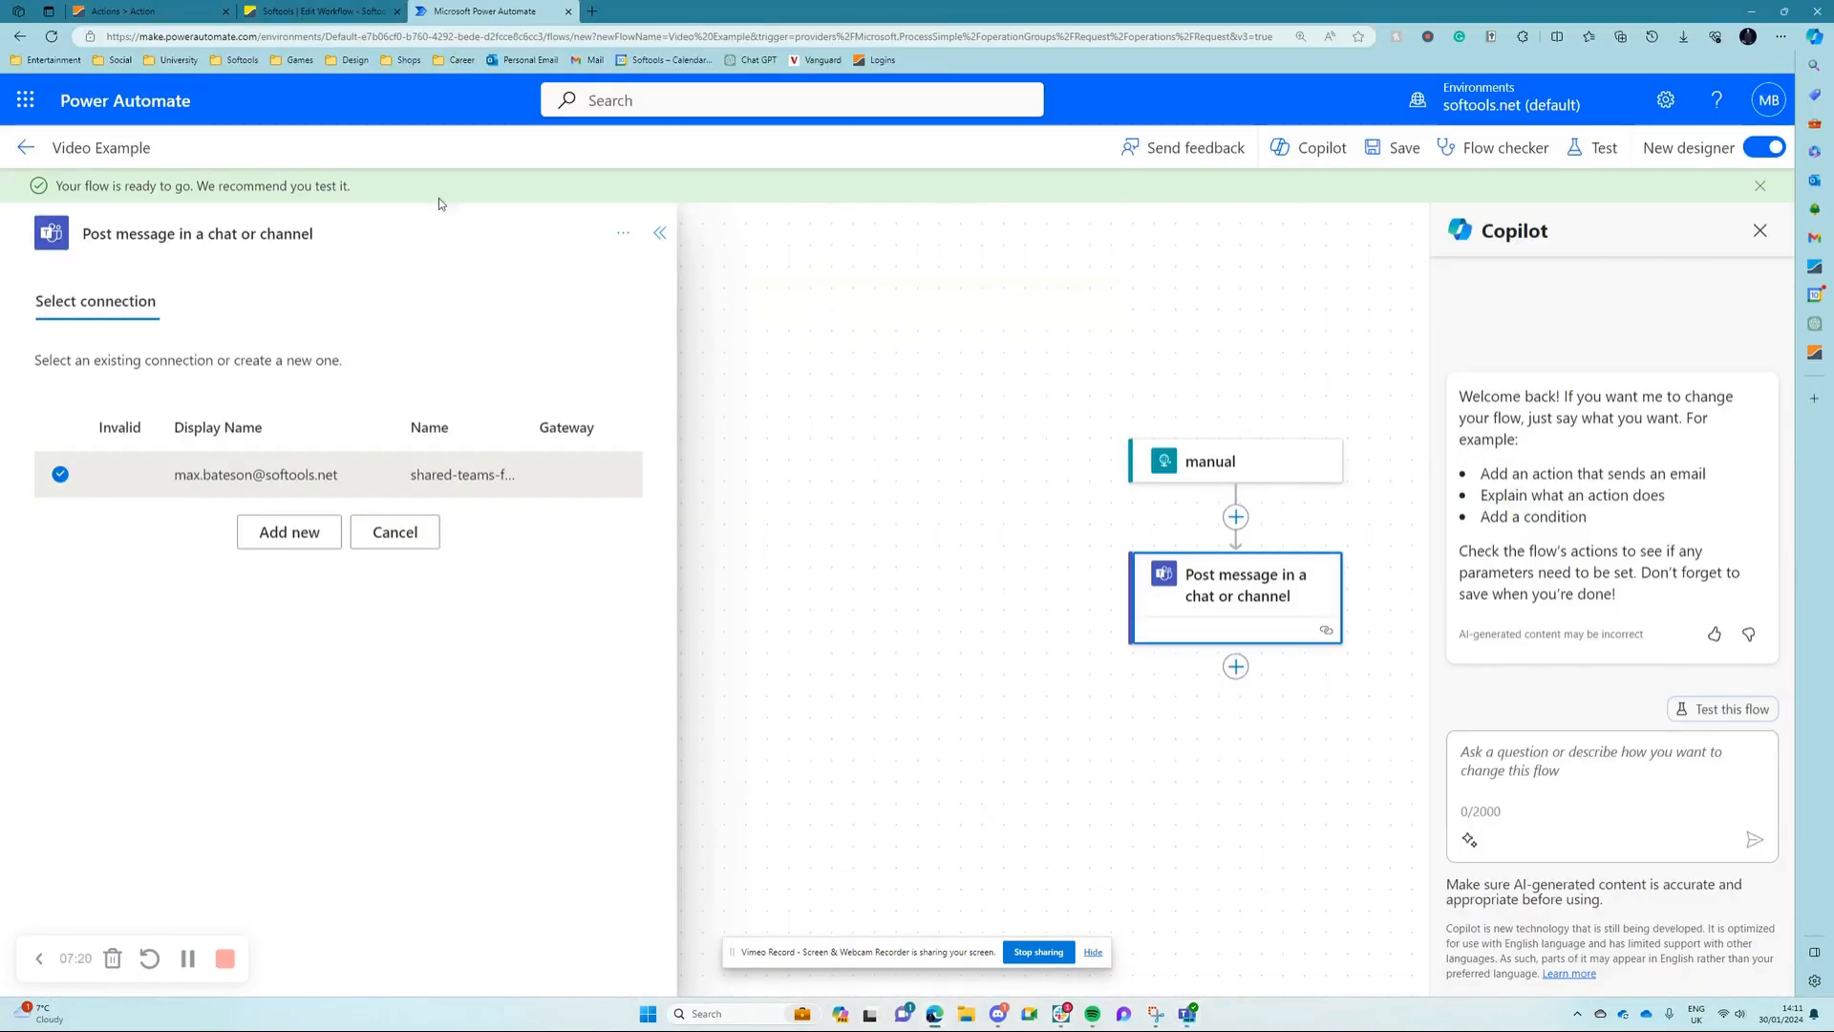
pyautogui.click(52, 36)
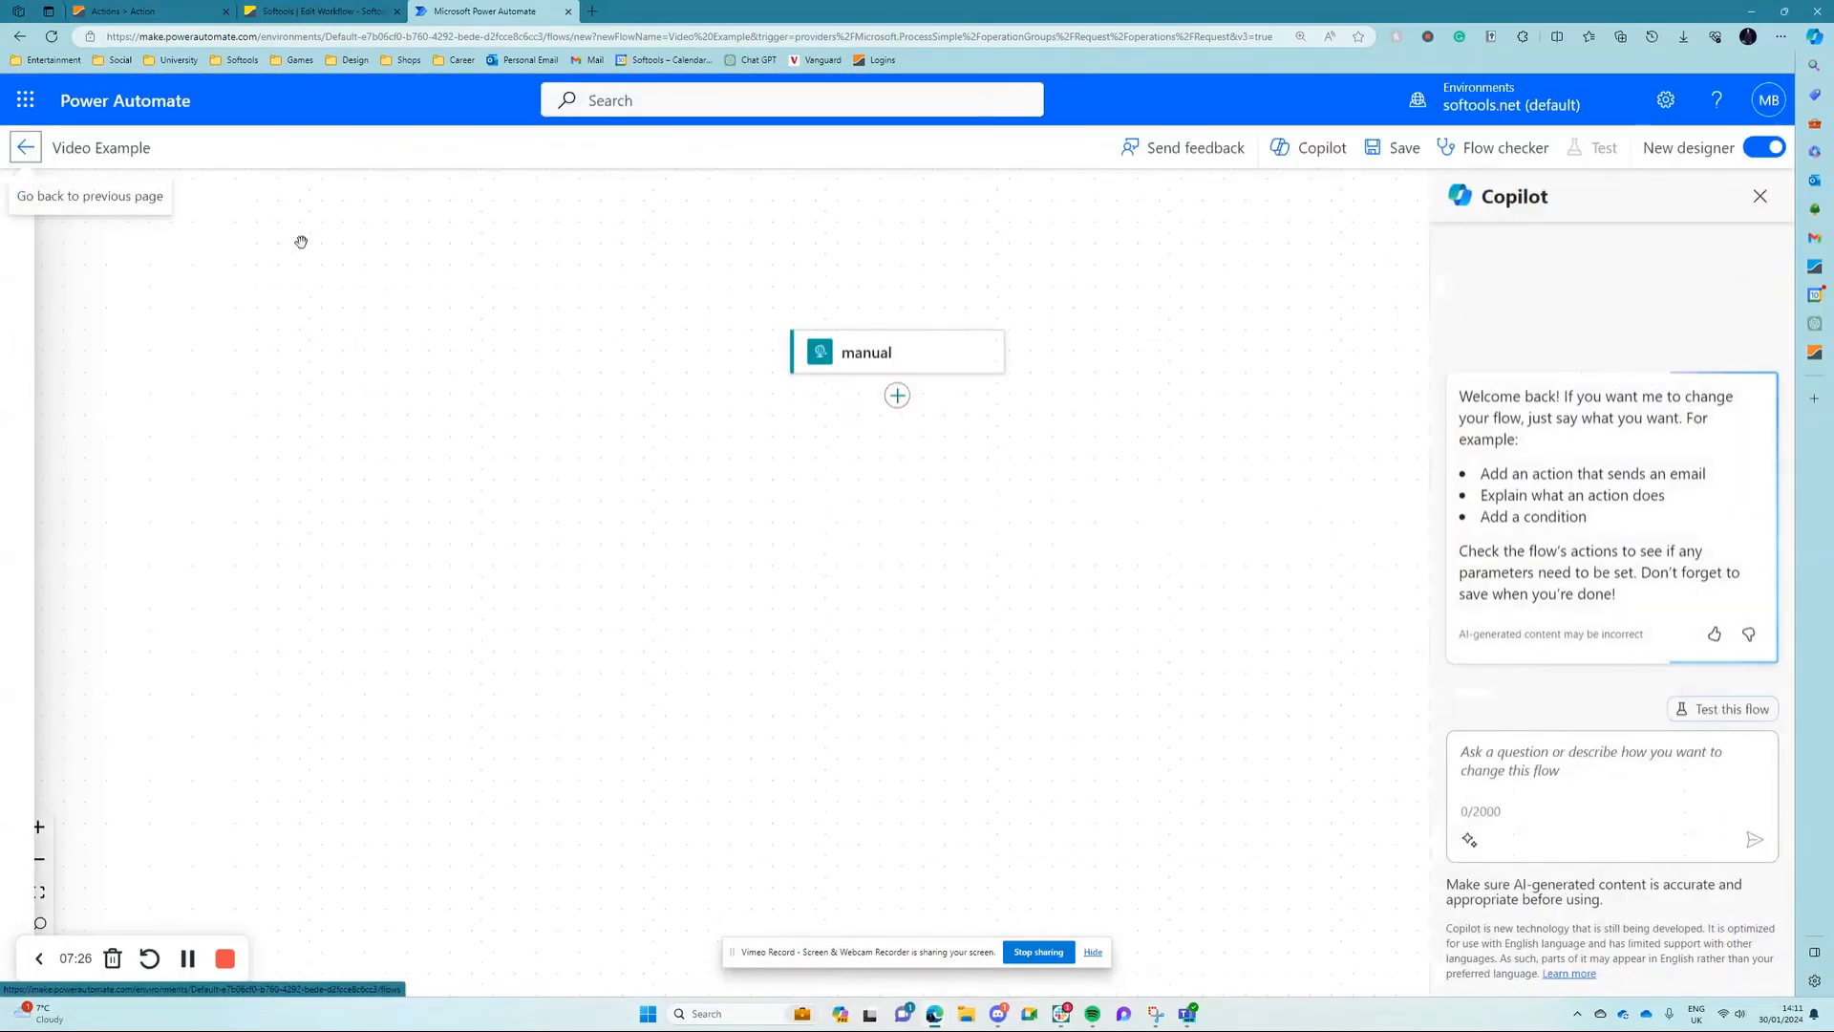
pyautogui.click(25, 147)
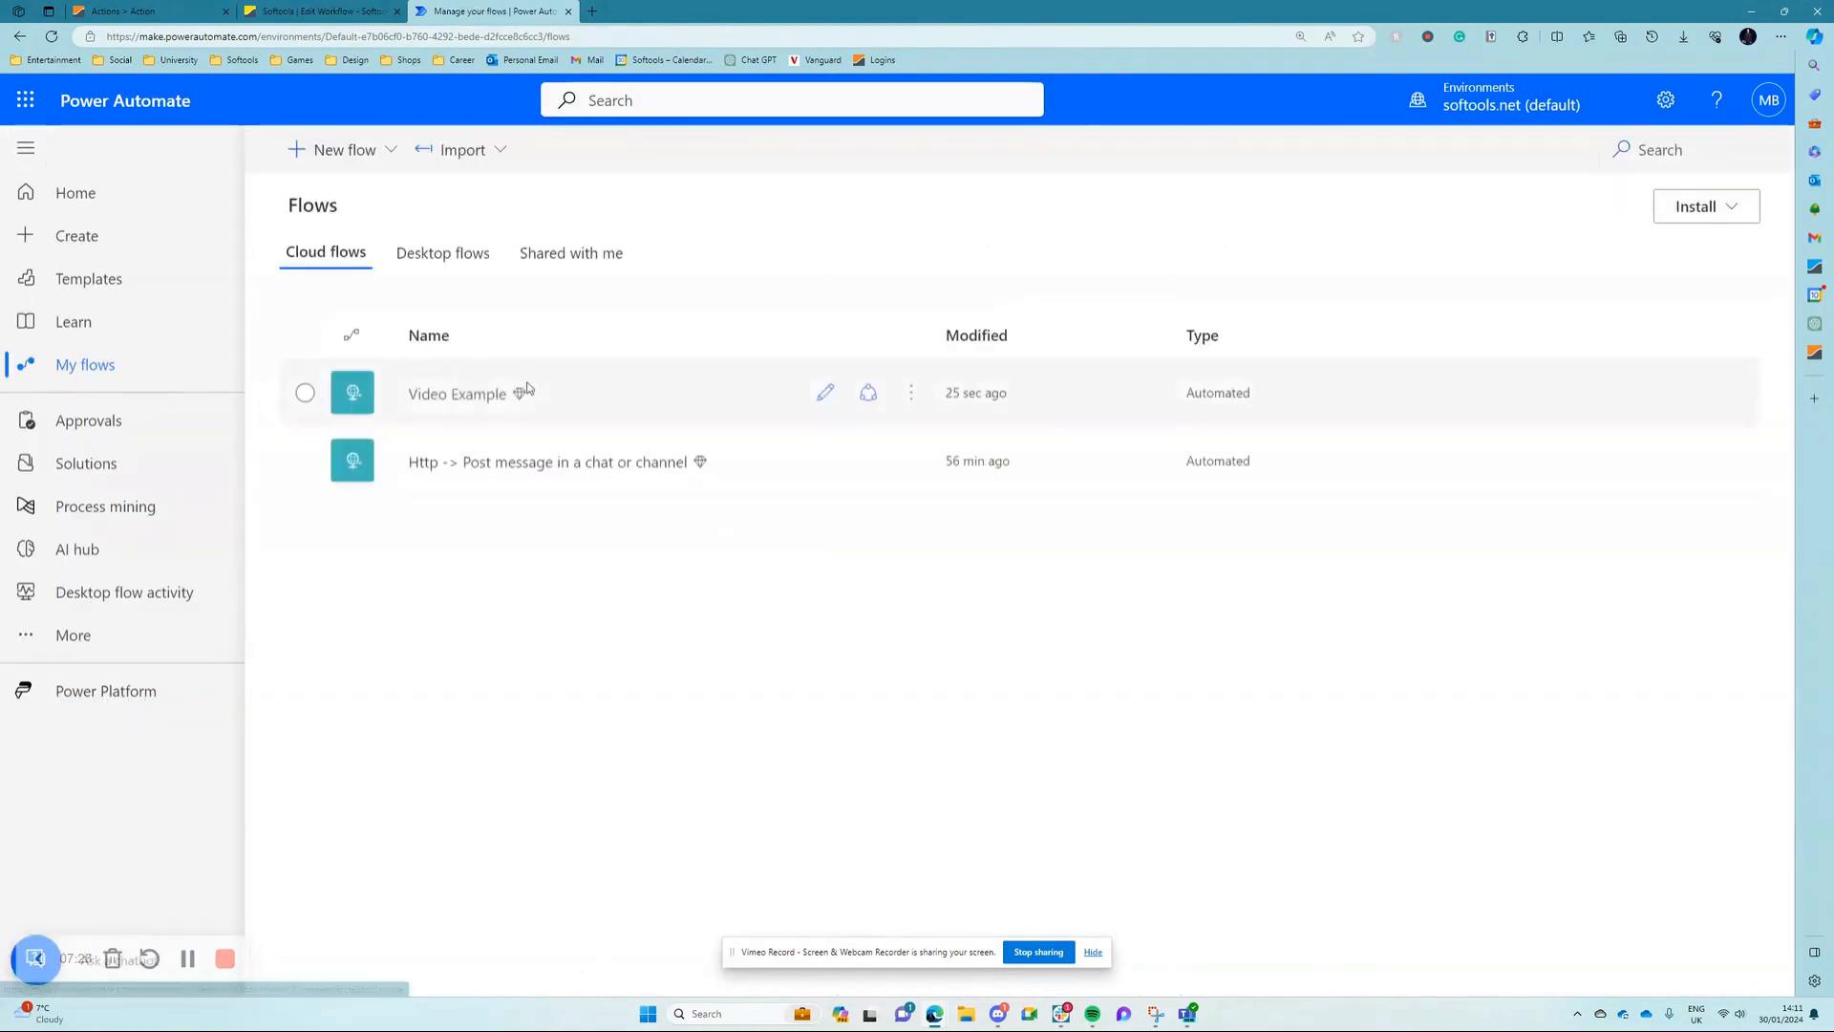
pyautogui.click(441, 395)
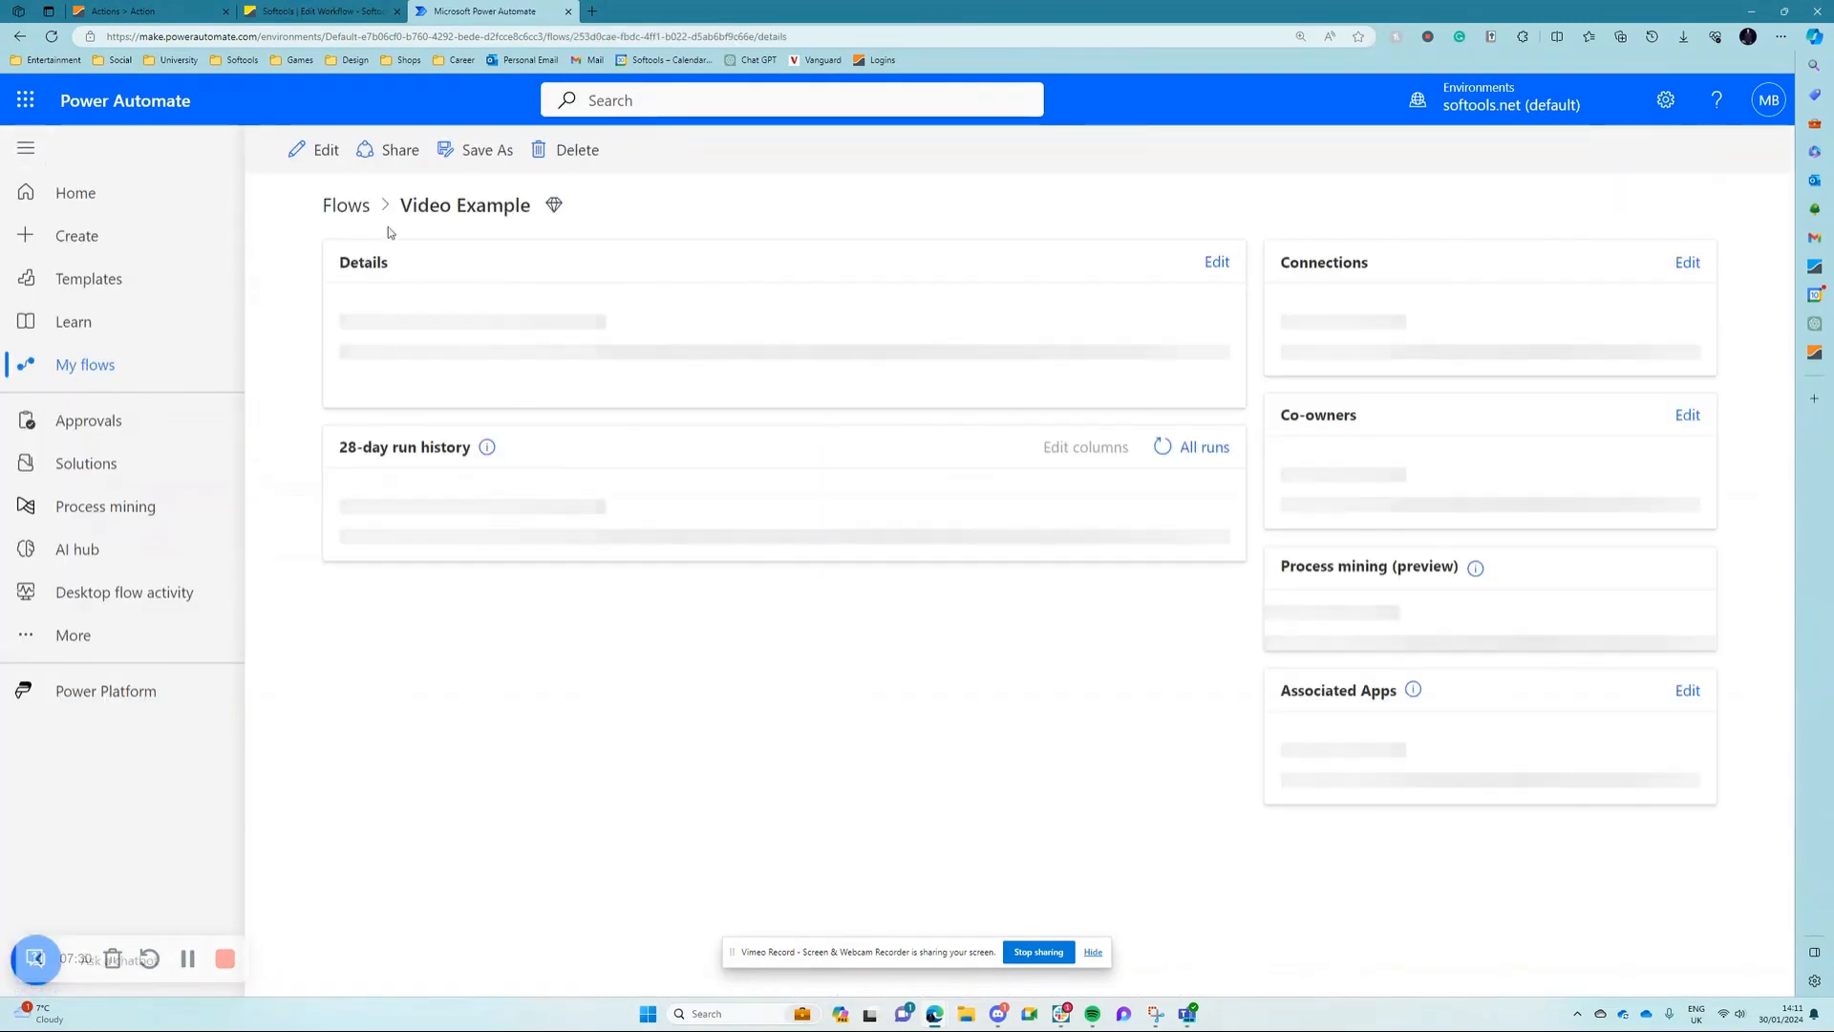
pyautogui.click(318, 153)
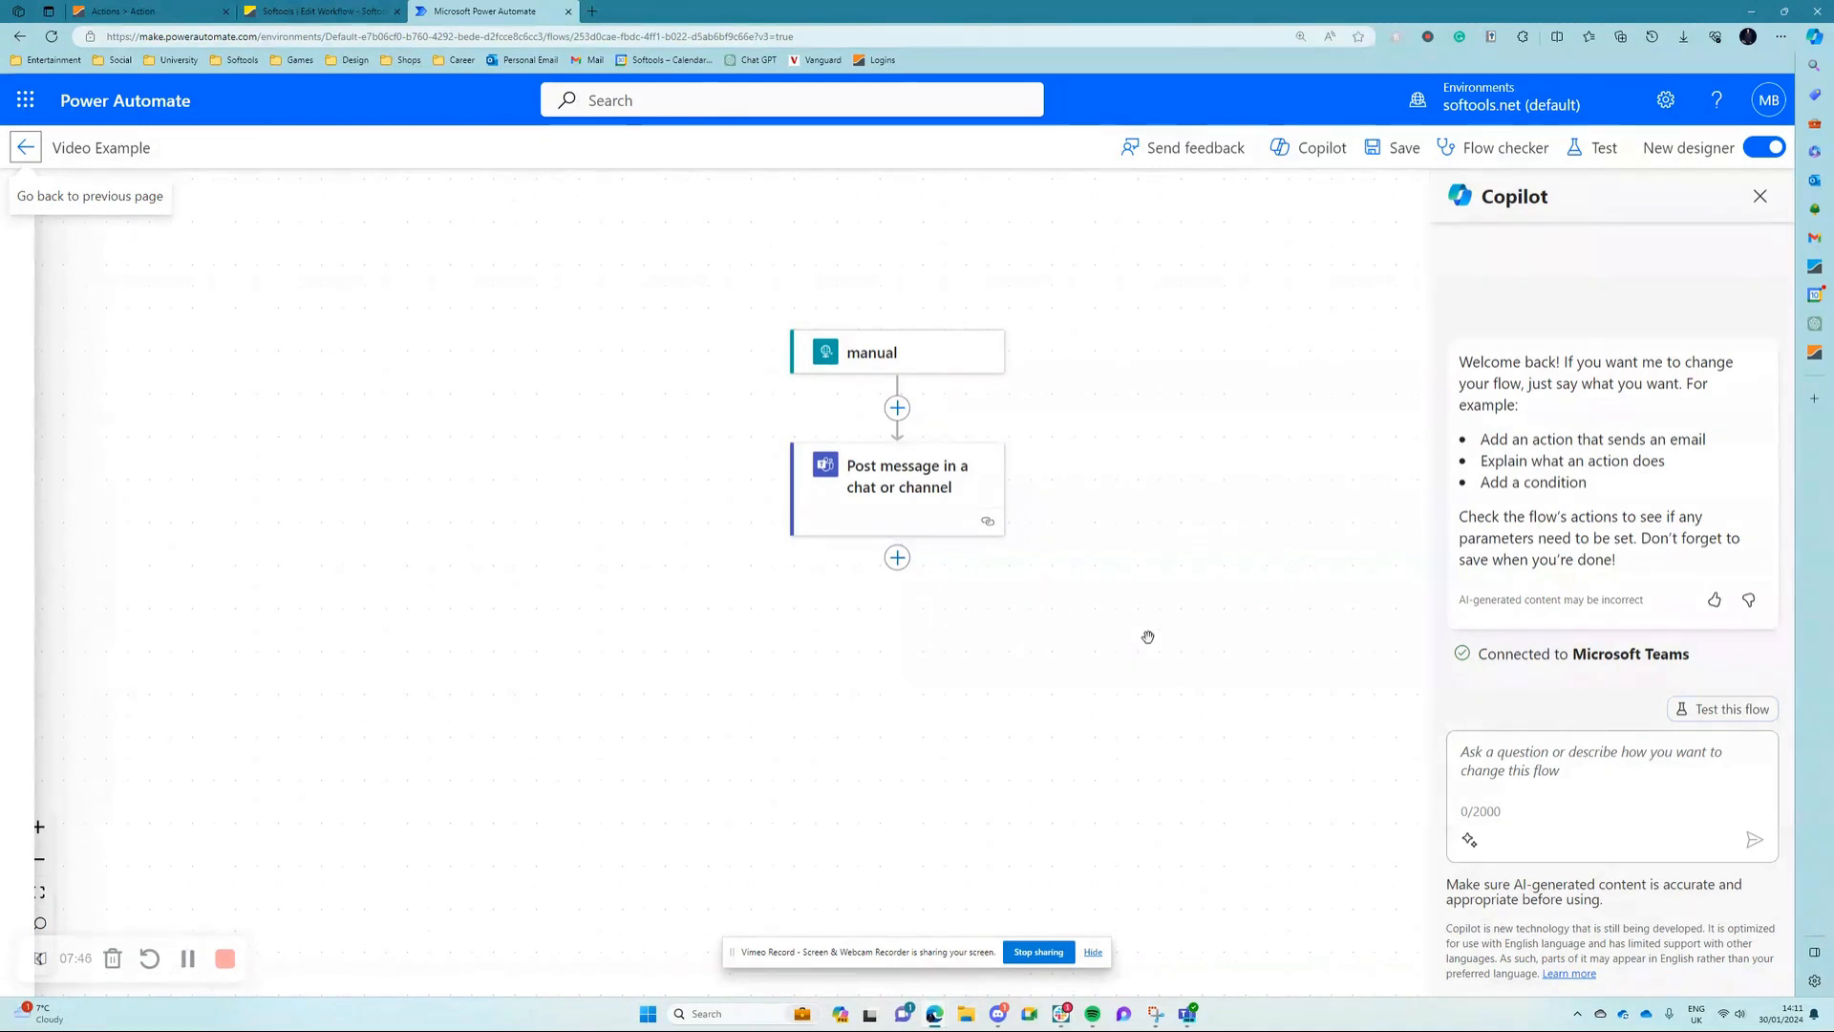
# Step: Show the parameters of the Teams message action and the manual trigger, and copy the trigger's HTTP POST URL
pyautogui.click(923, 499)
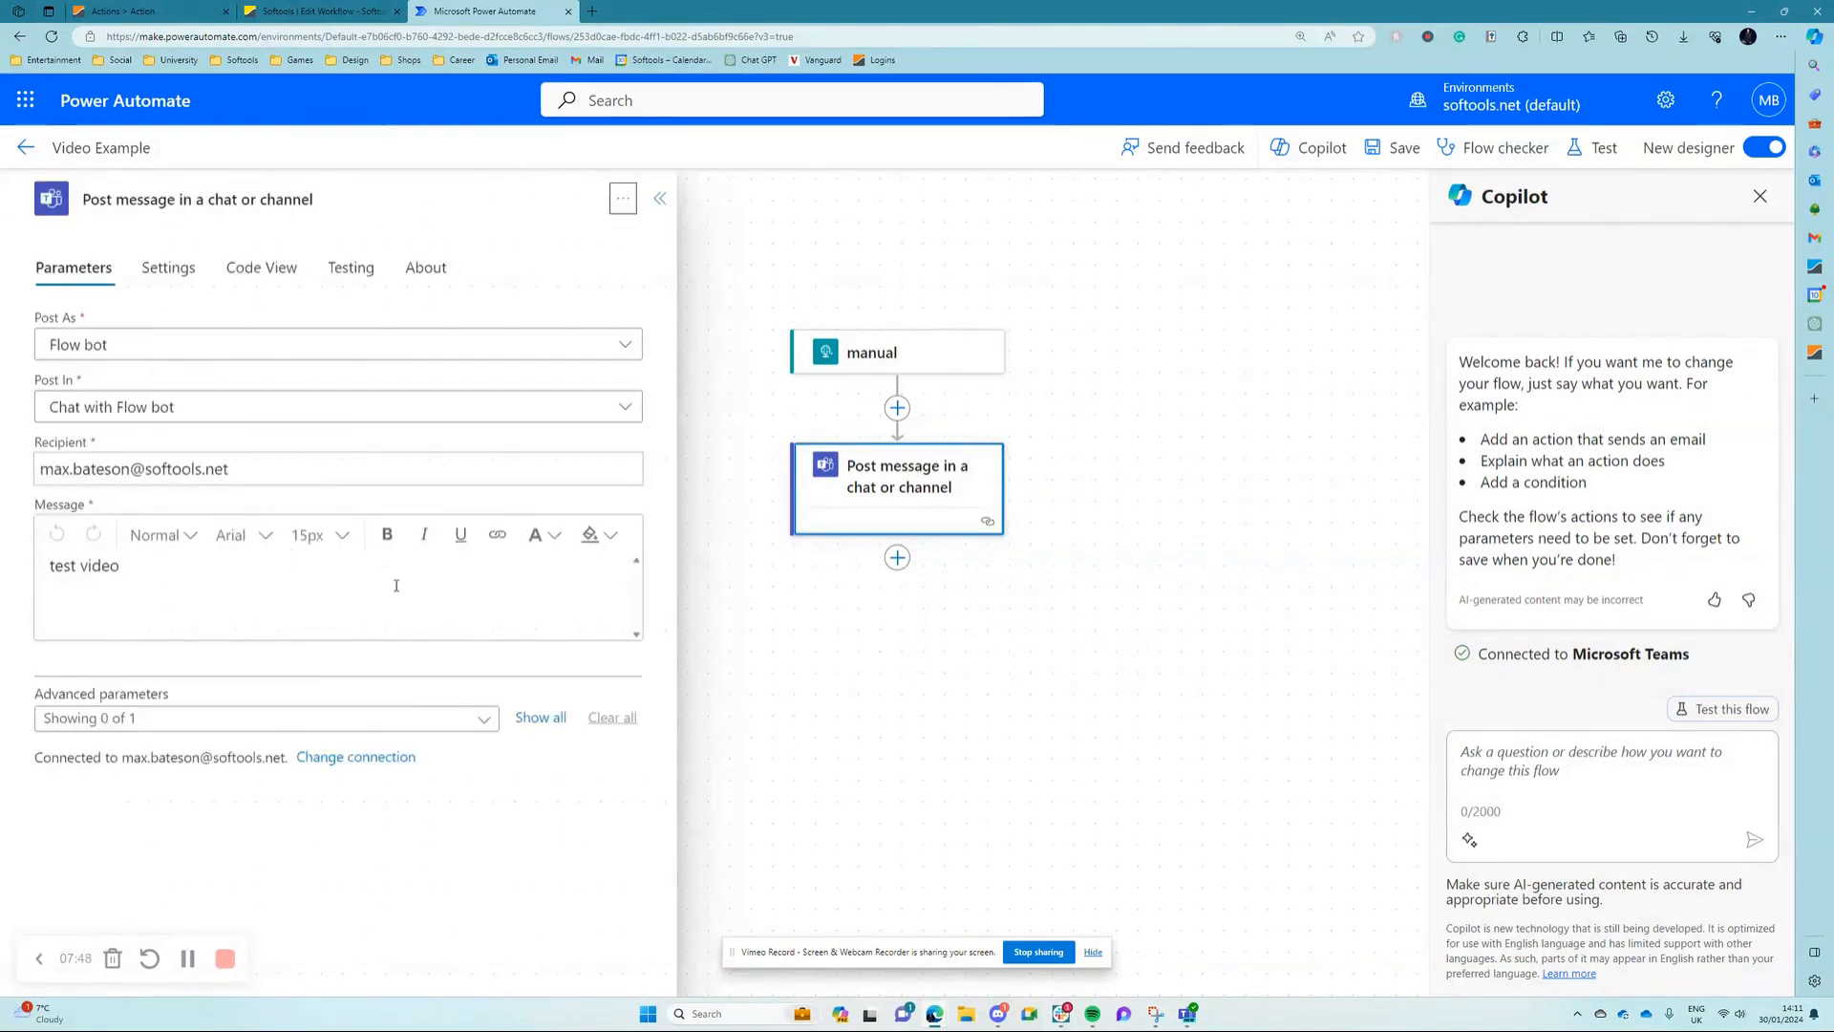
pyautogui.click(841, 368)
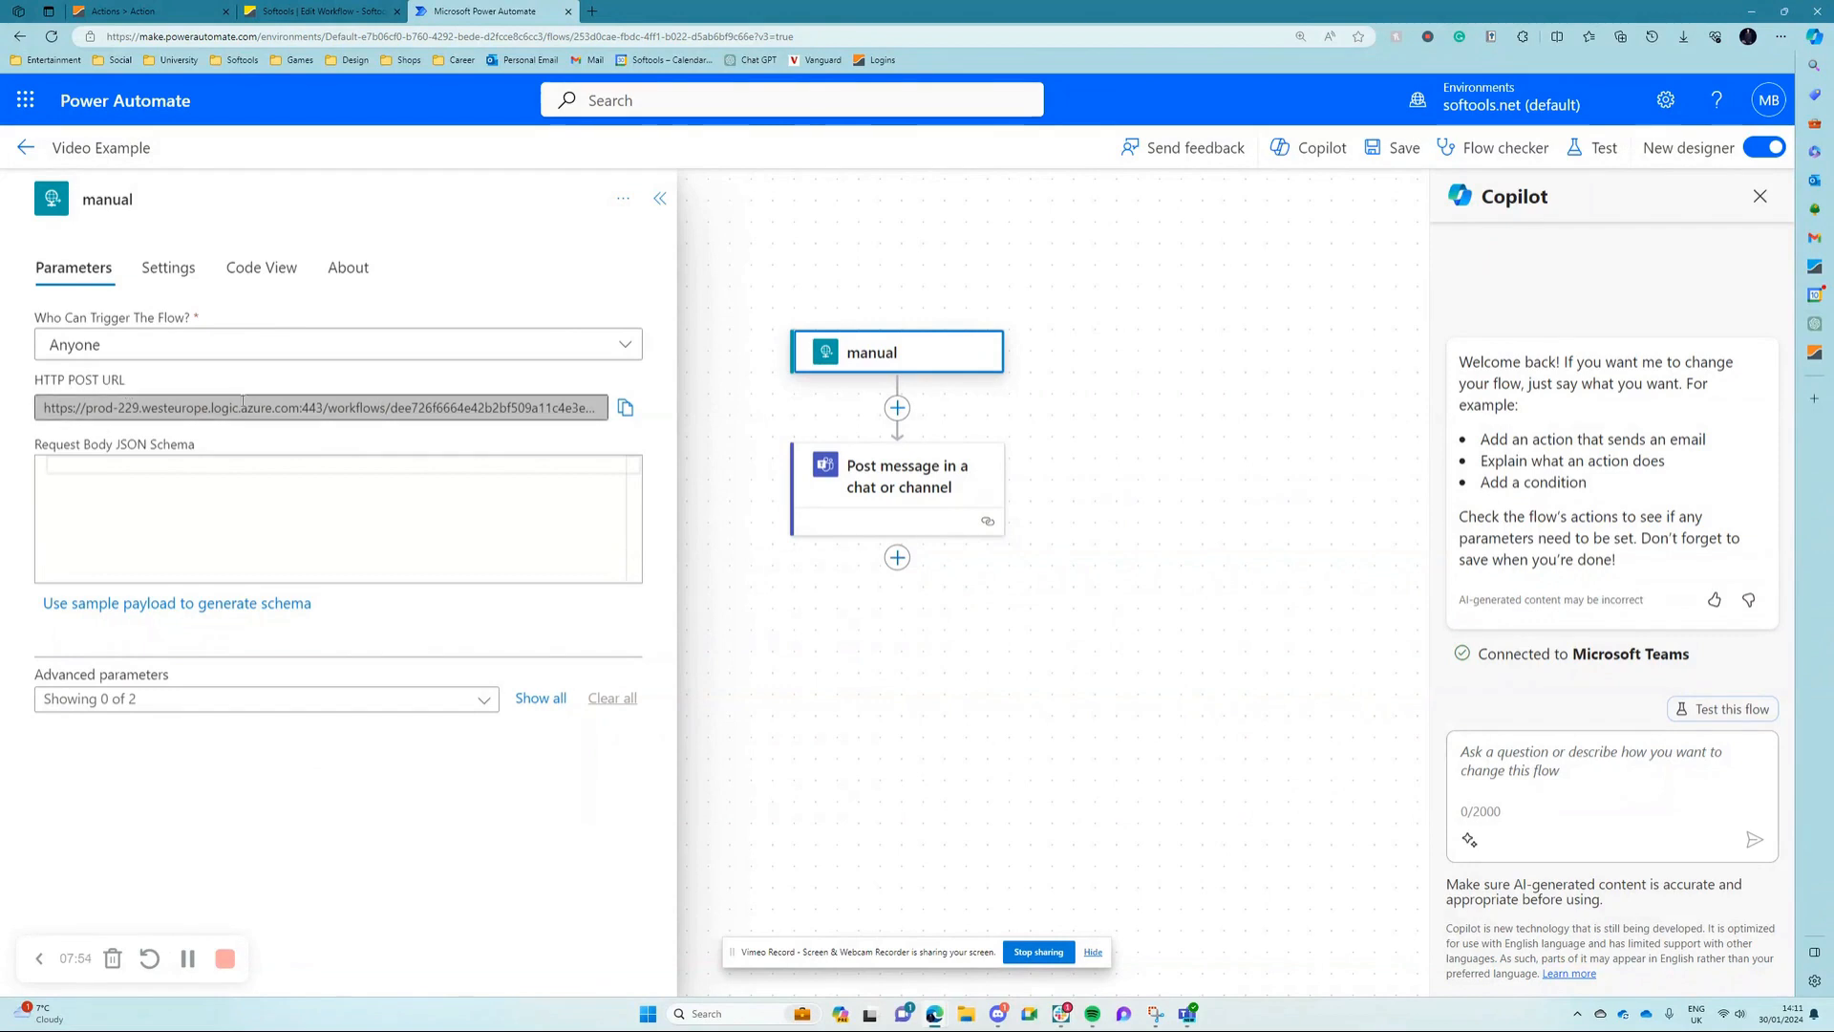
pyautogui.click(625, 408)
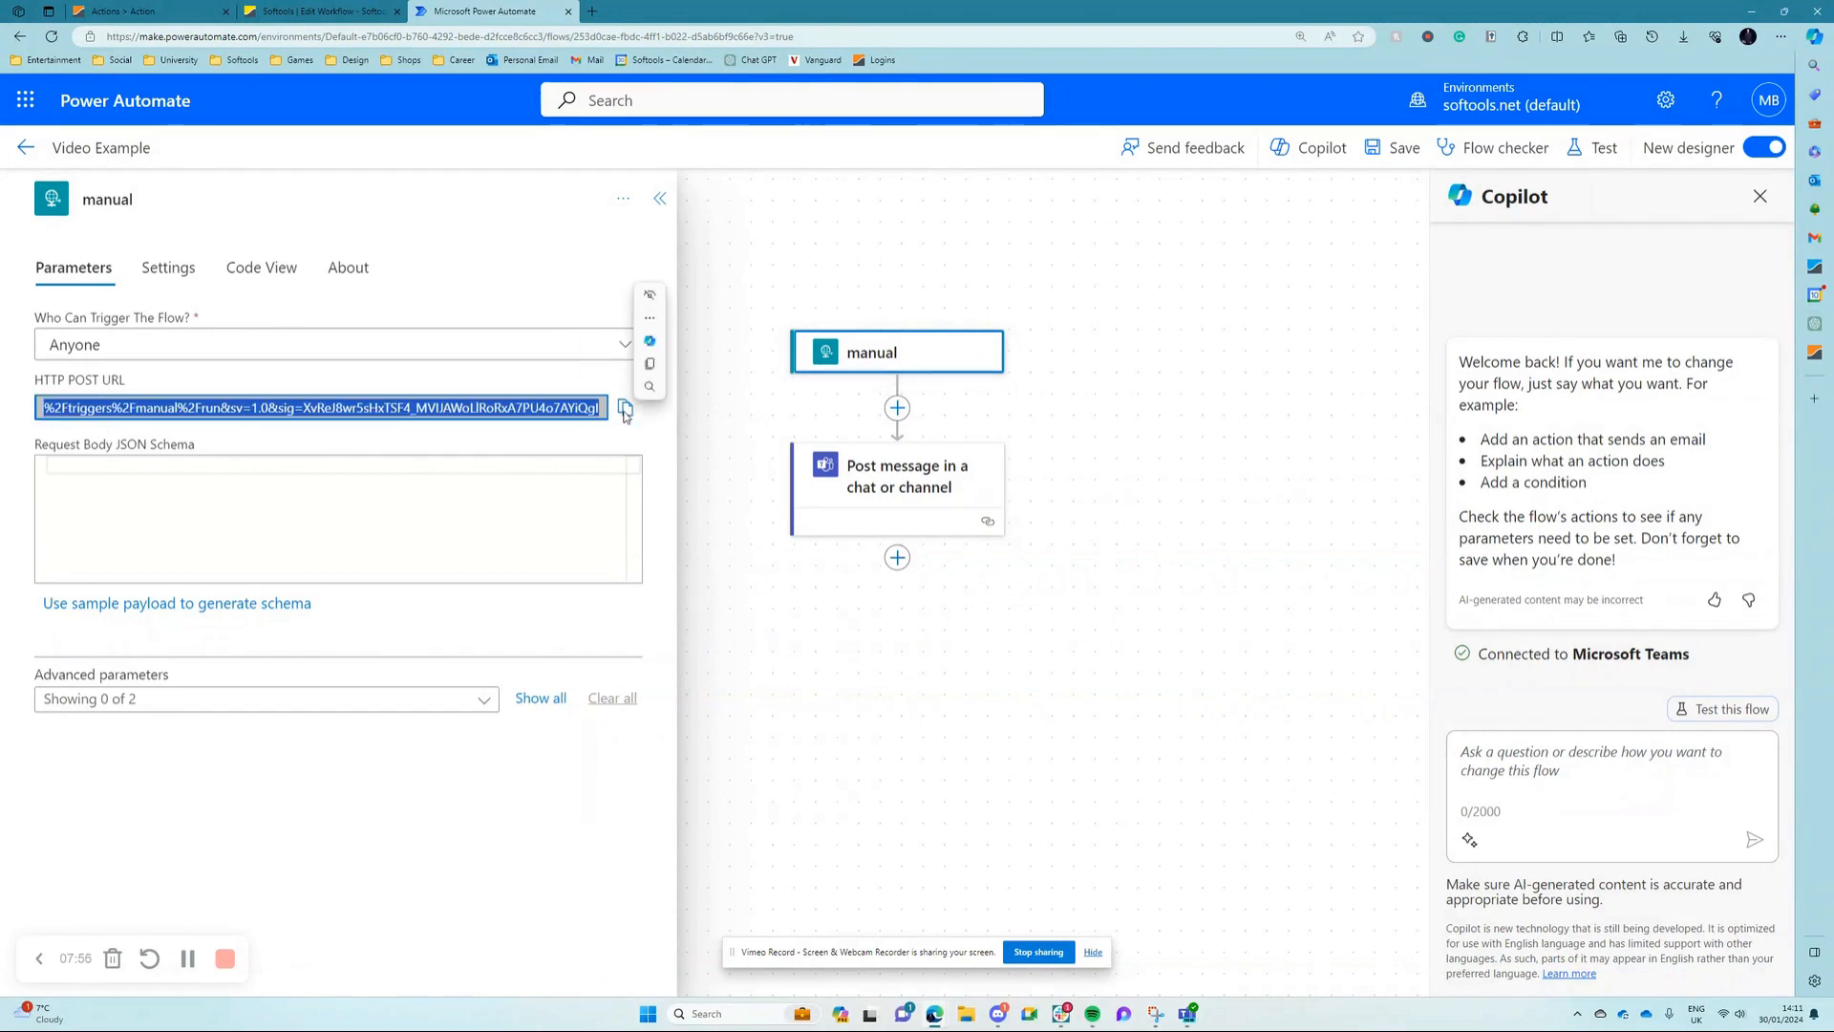
pyautogui.click(468, 383)
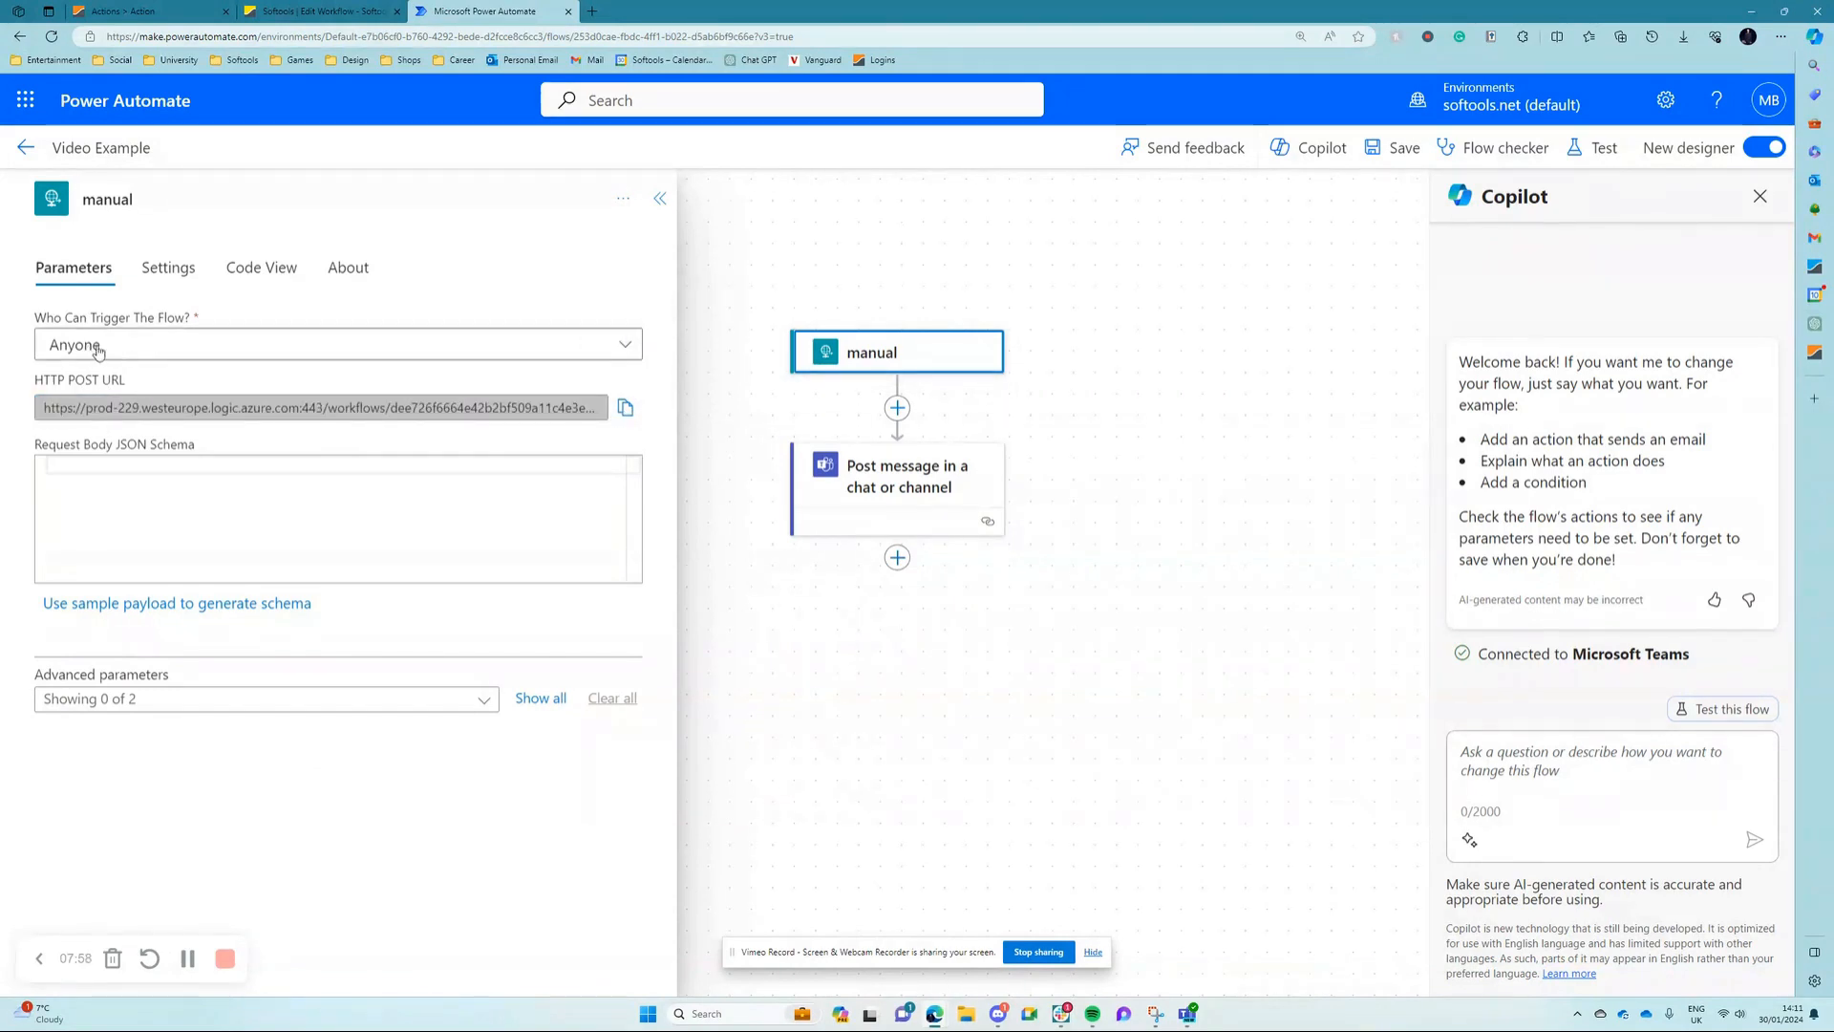
# Step: Switch to the Softools workflow and replace the webhook node's Destination URL with the copied HTTP POST URL
pyautogui.click(324, 8)
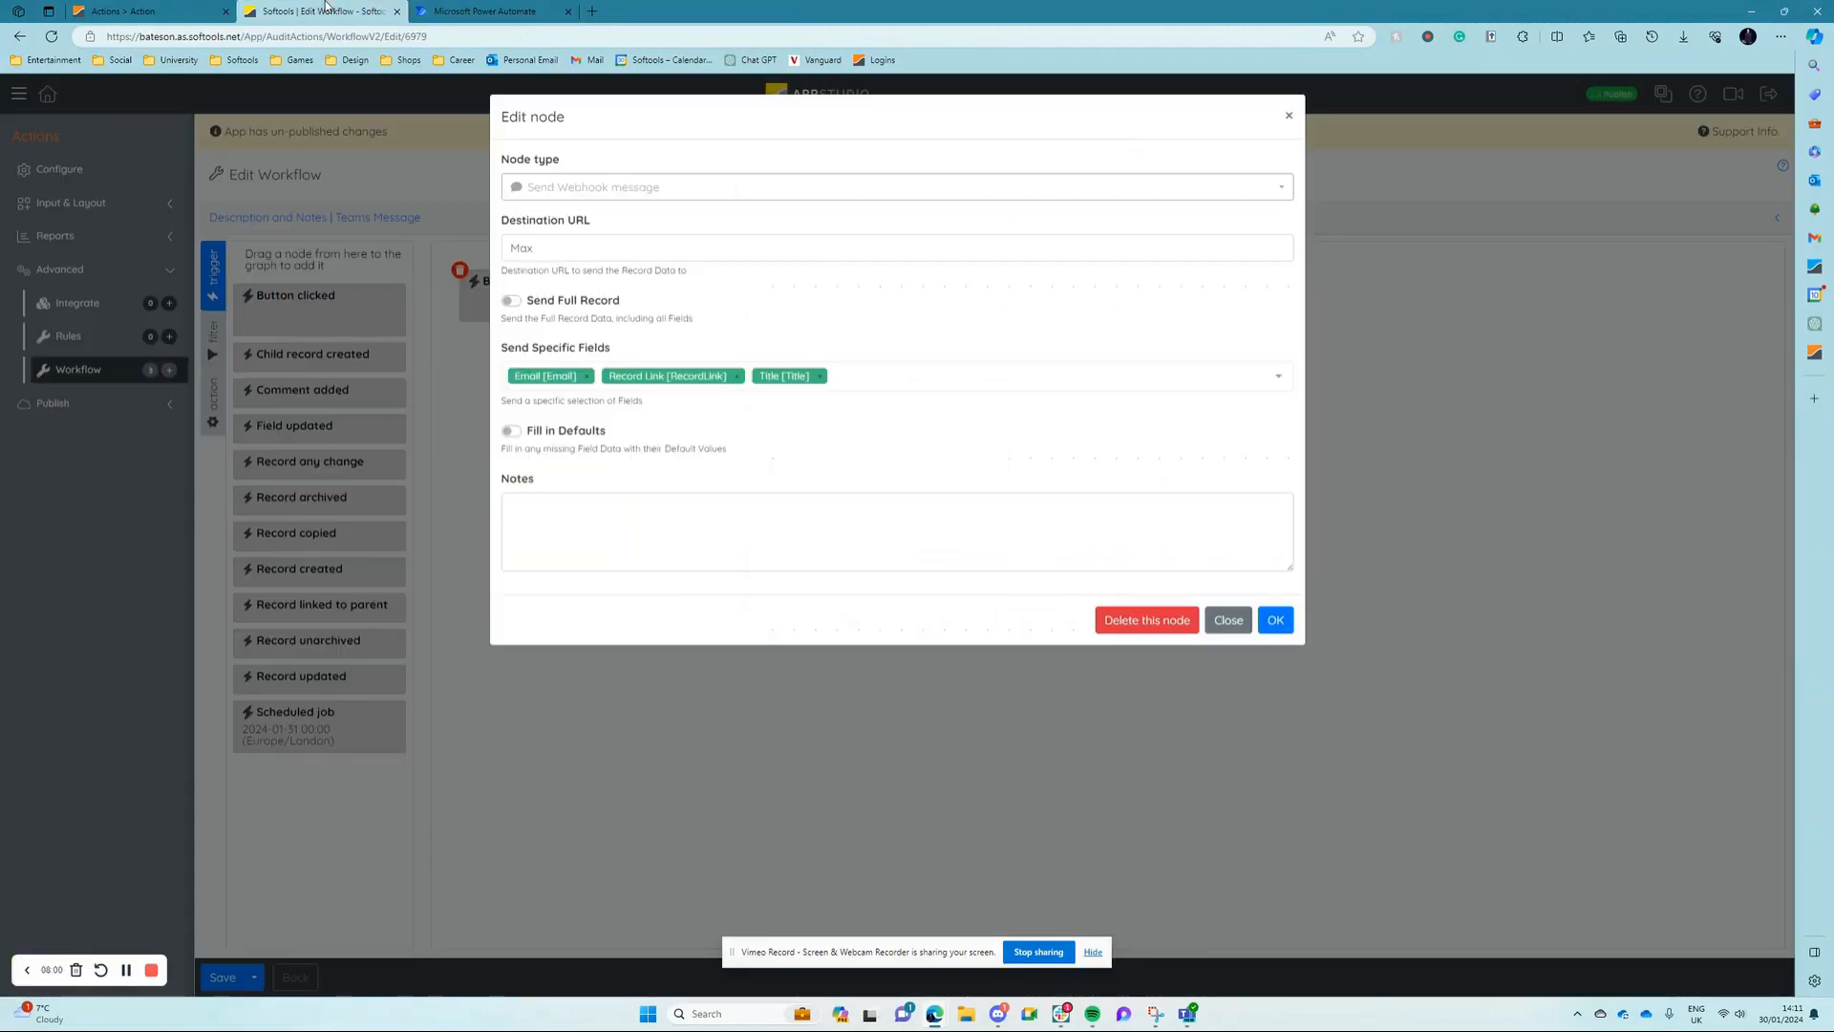
pyautogui.doubleClick(544, 248)
pyautogui.hotkey('ctrl', 'v')
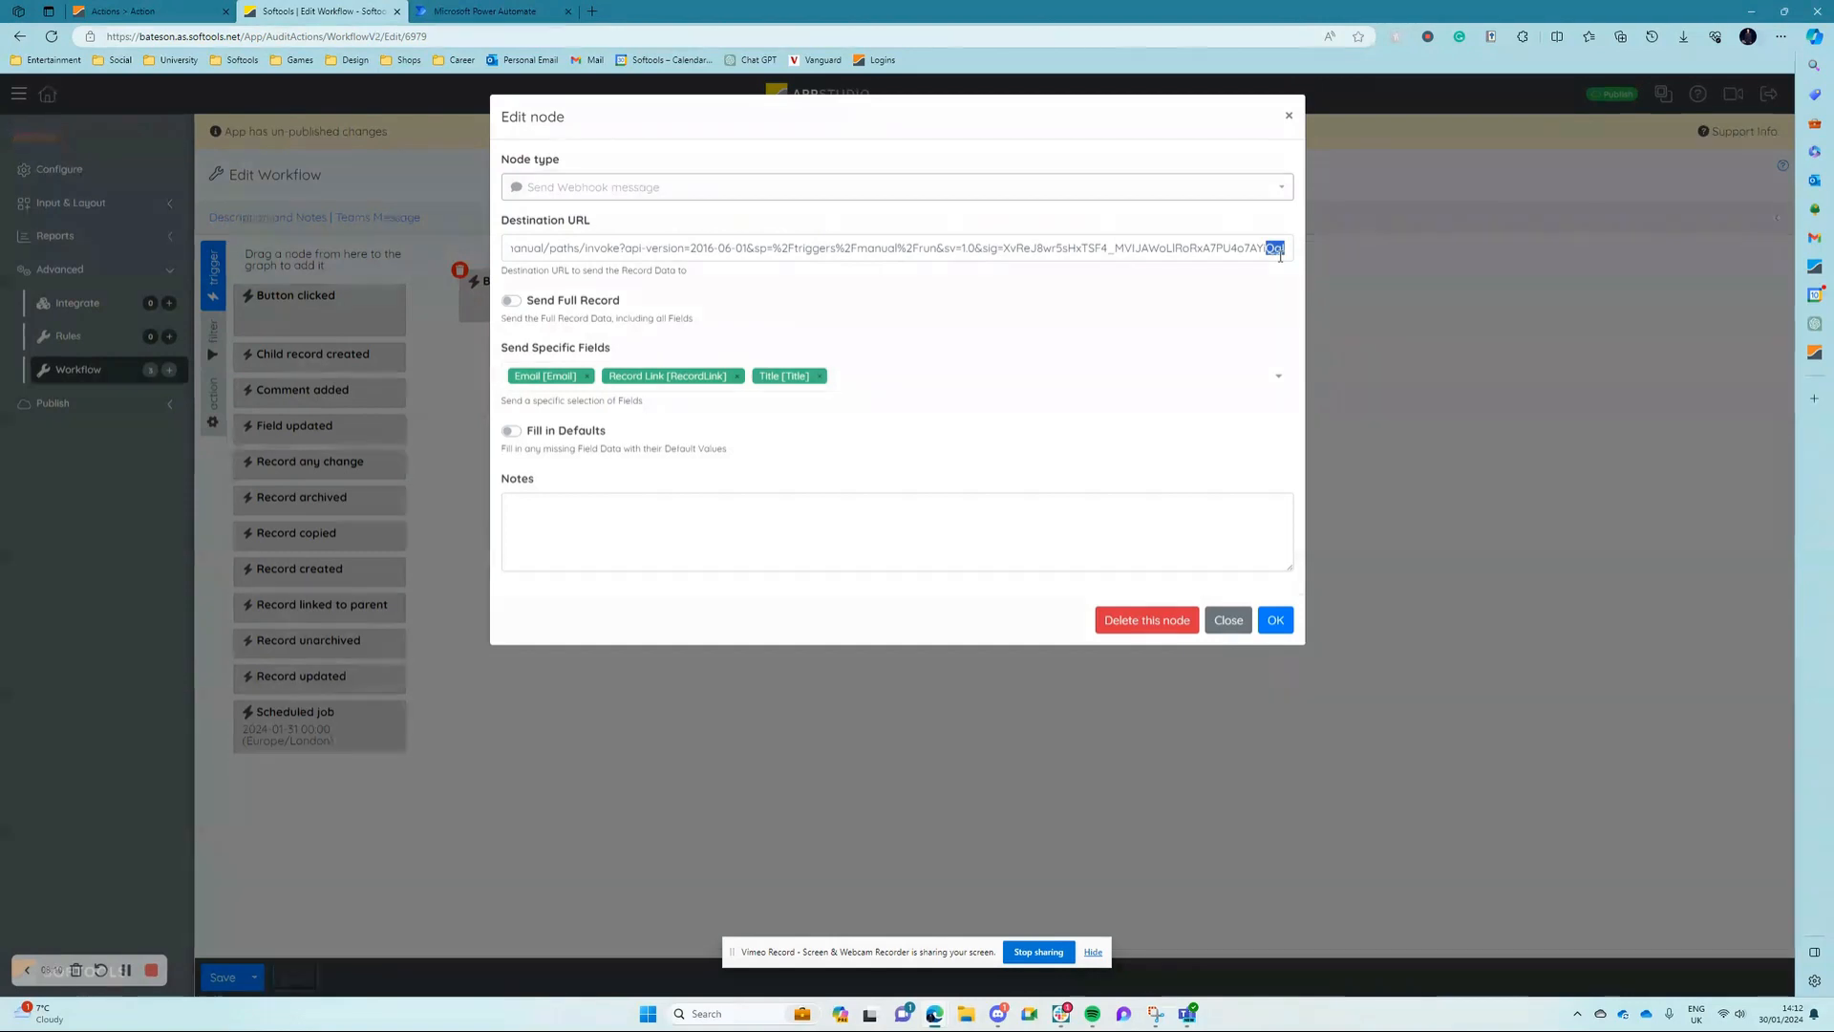
# Step: Recheck the end of the manual trigger's HTTP POST URL in Power Automate, copy it again and return to the Softools webhook node
pyautogui.click(550, 8)
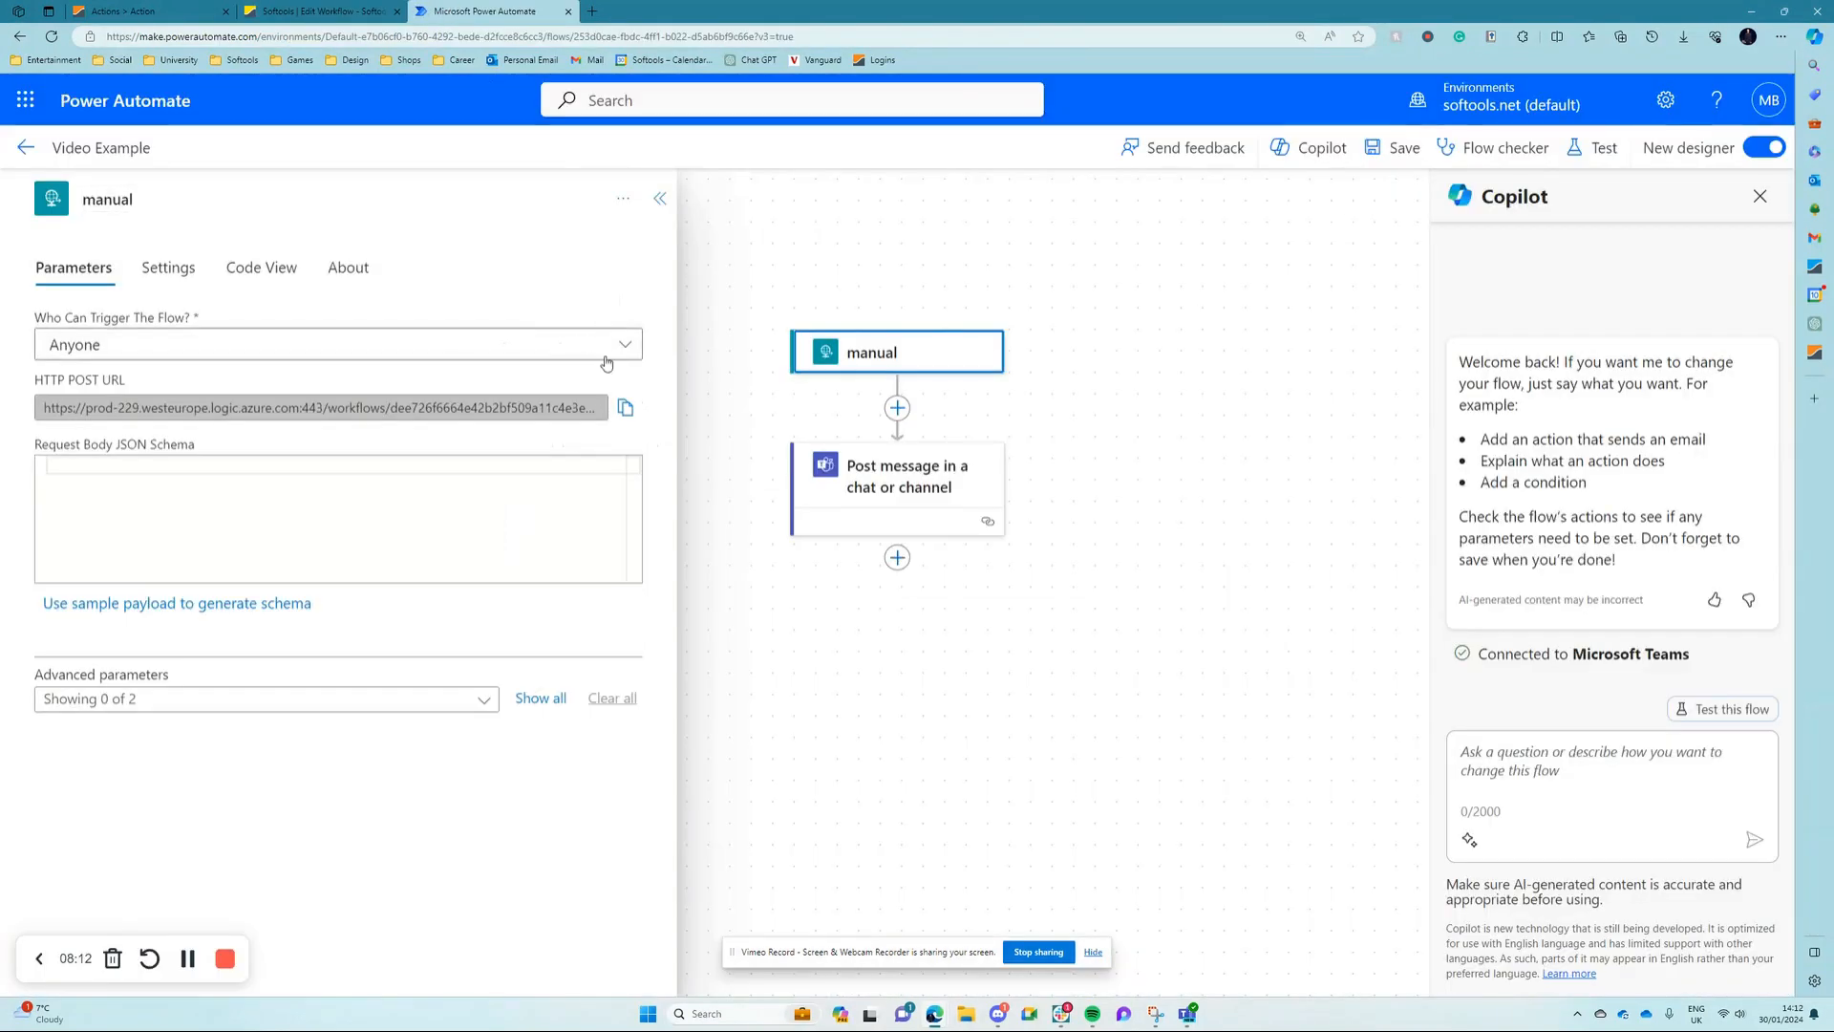
pyautogui.moveTo(573, 409); pyautogui.dragTo(634, 415)
pyautogui.click(626, 408)
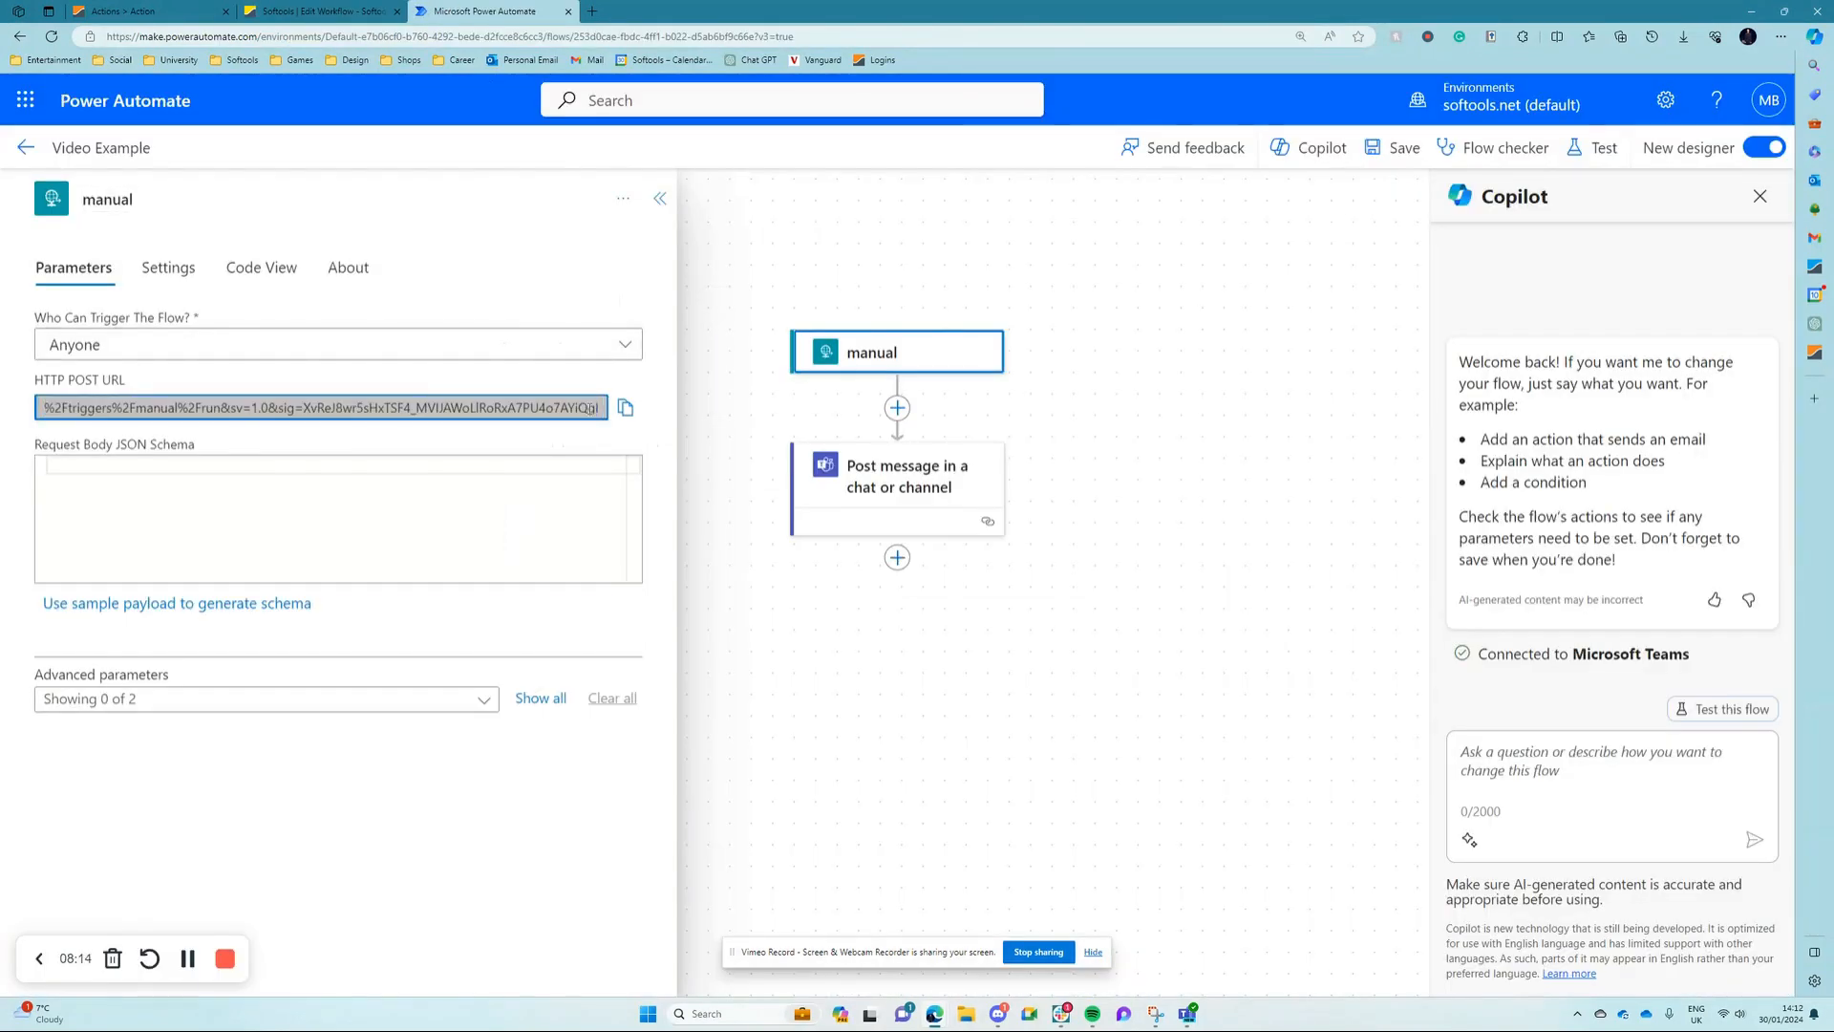
pyautogui.click(315, 10)
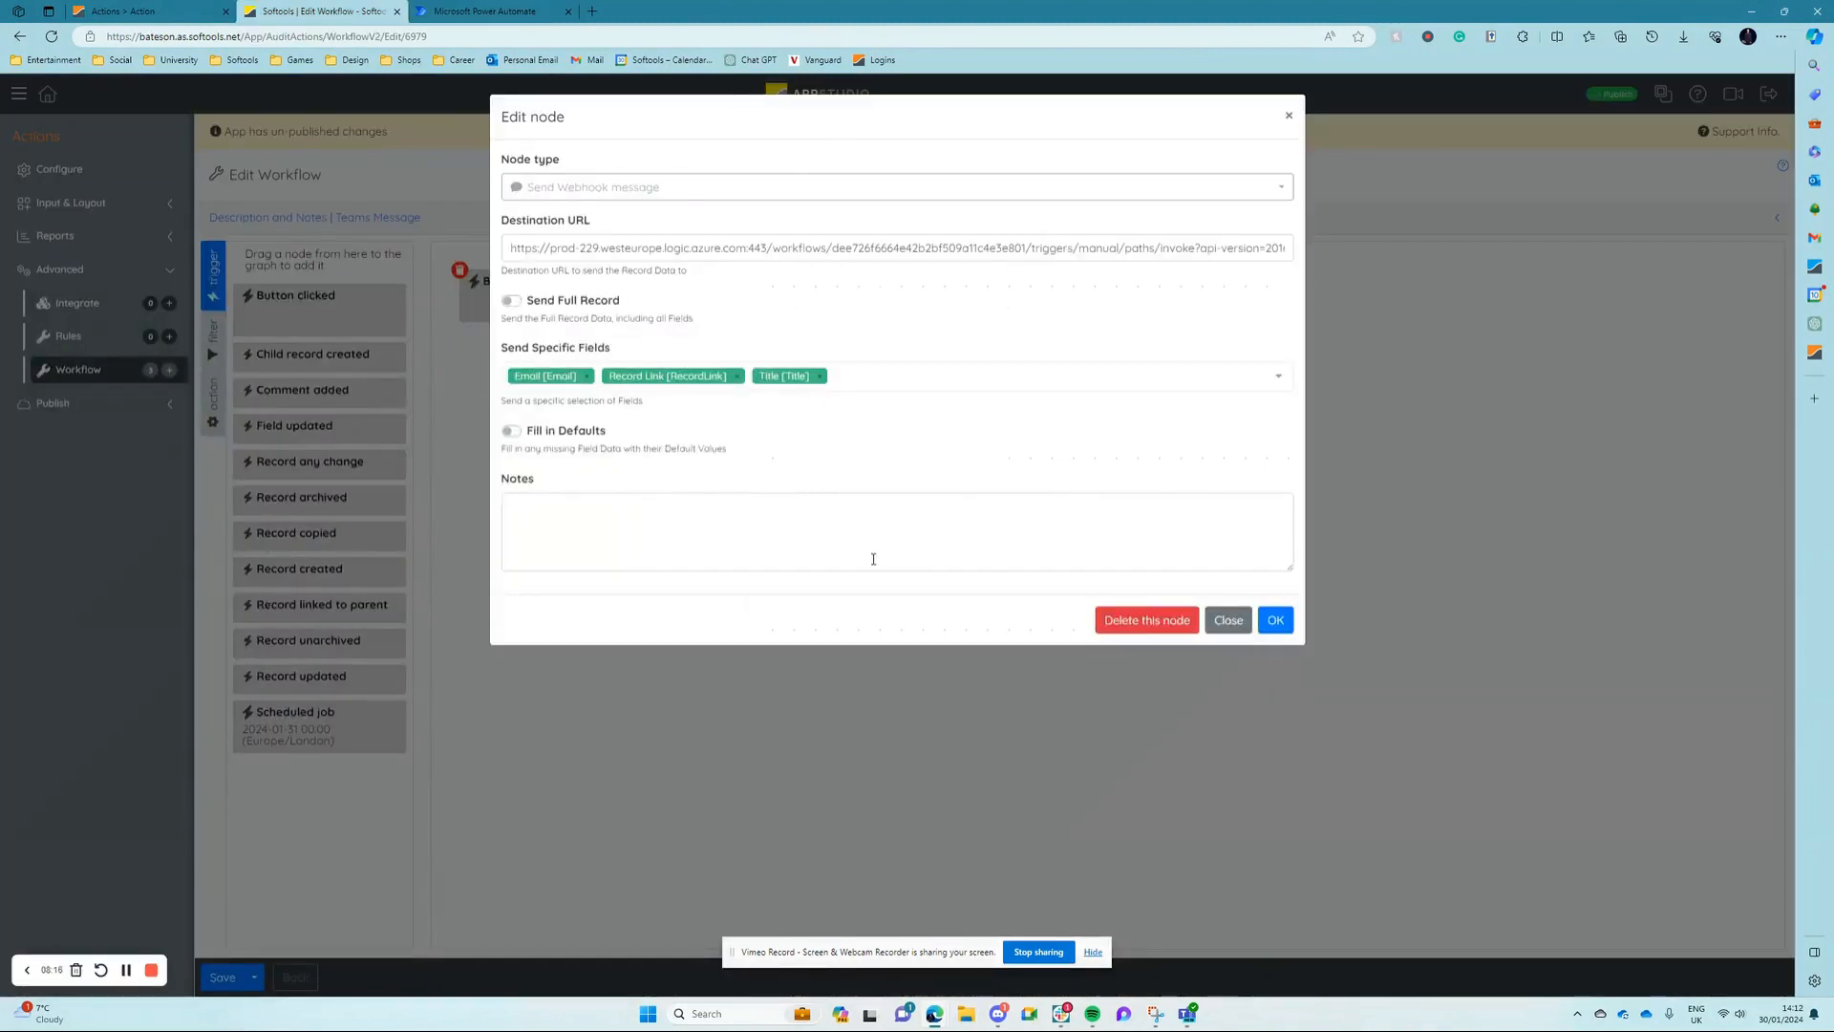
# Step: Accept the webhook node settings, save the Teams Message workflow and publish the Actions app
pyautogui.click(1276, 621)
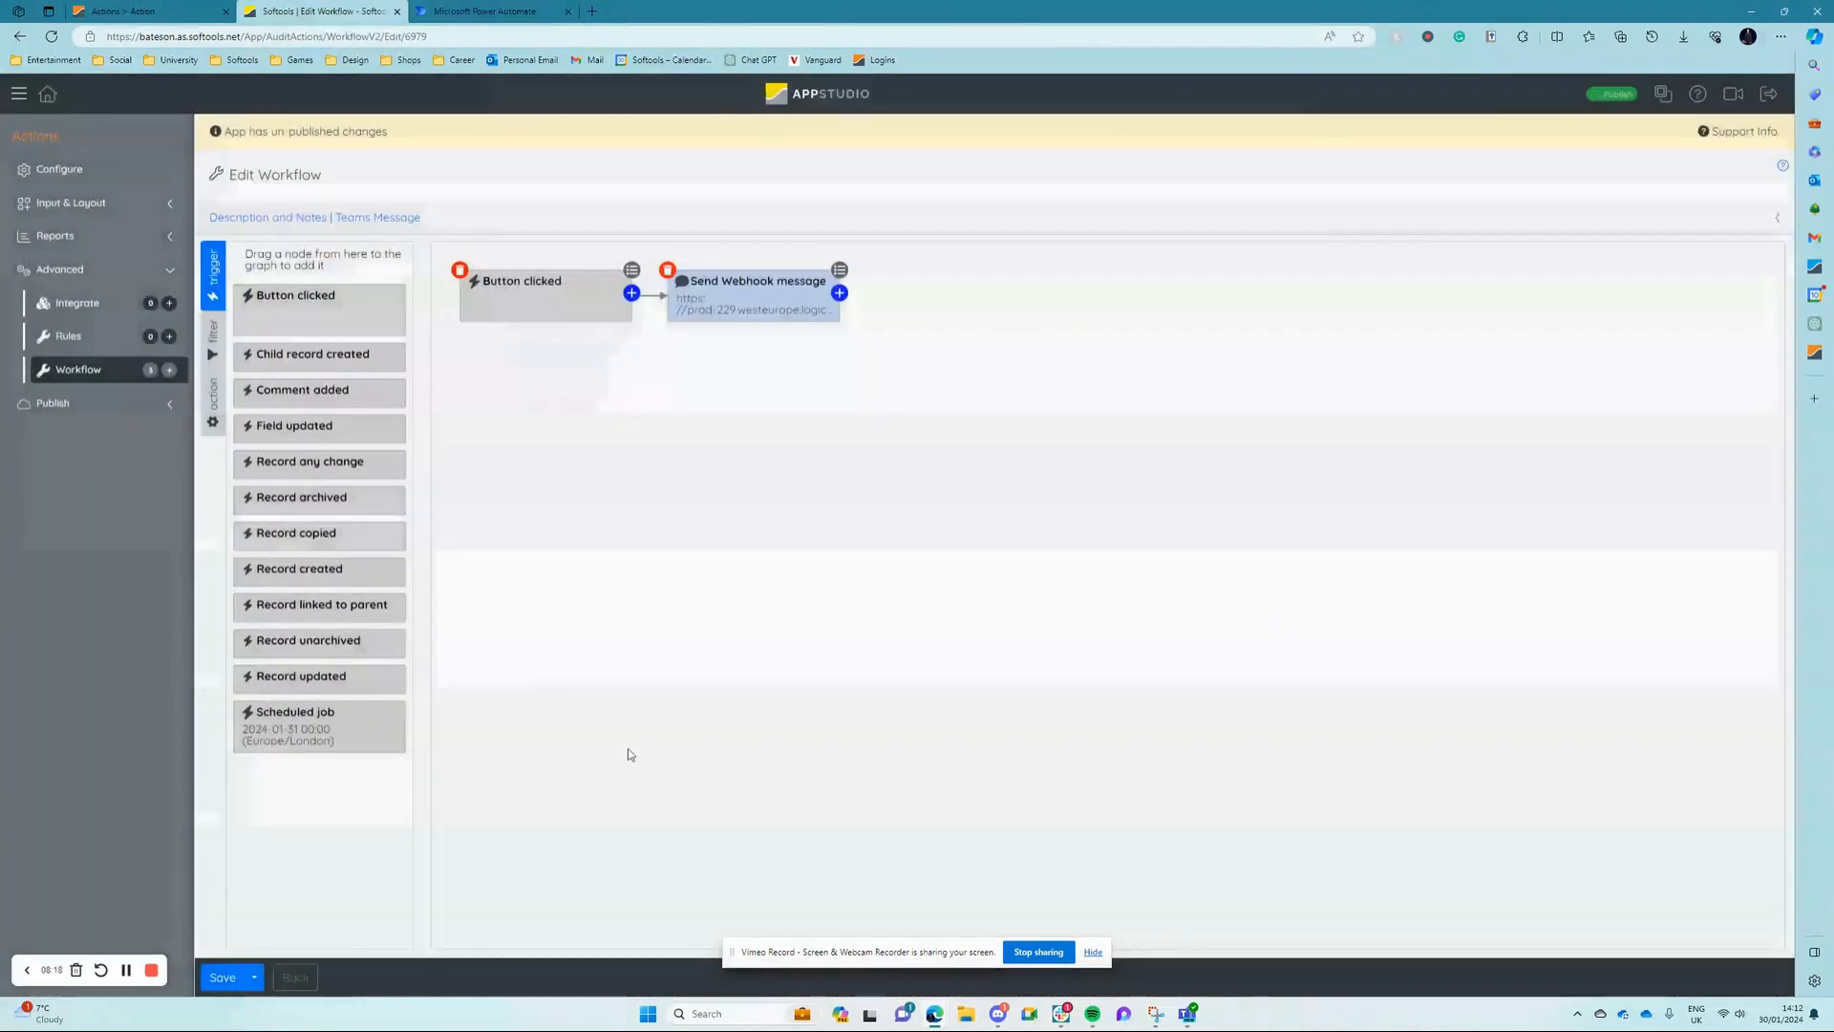
pyautogui.click(223, 977)
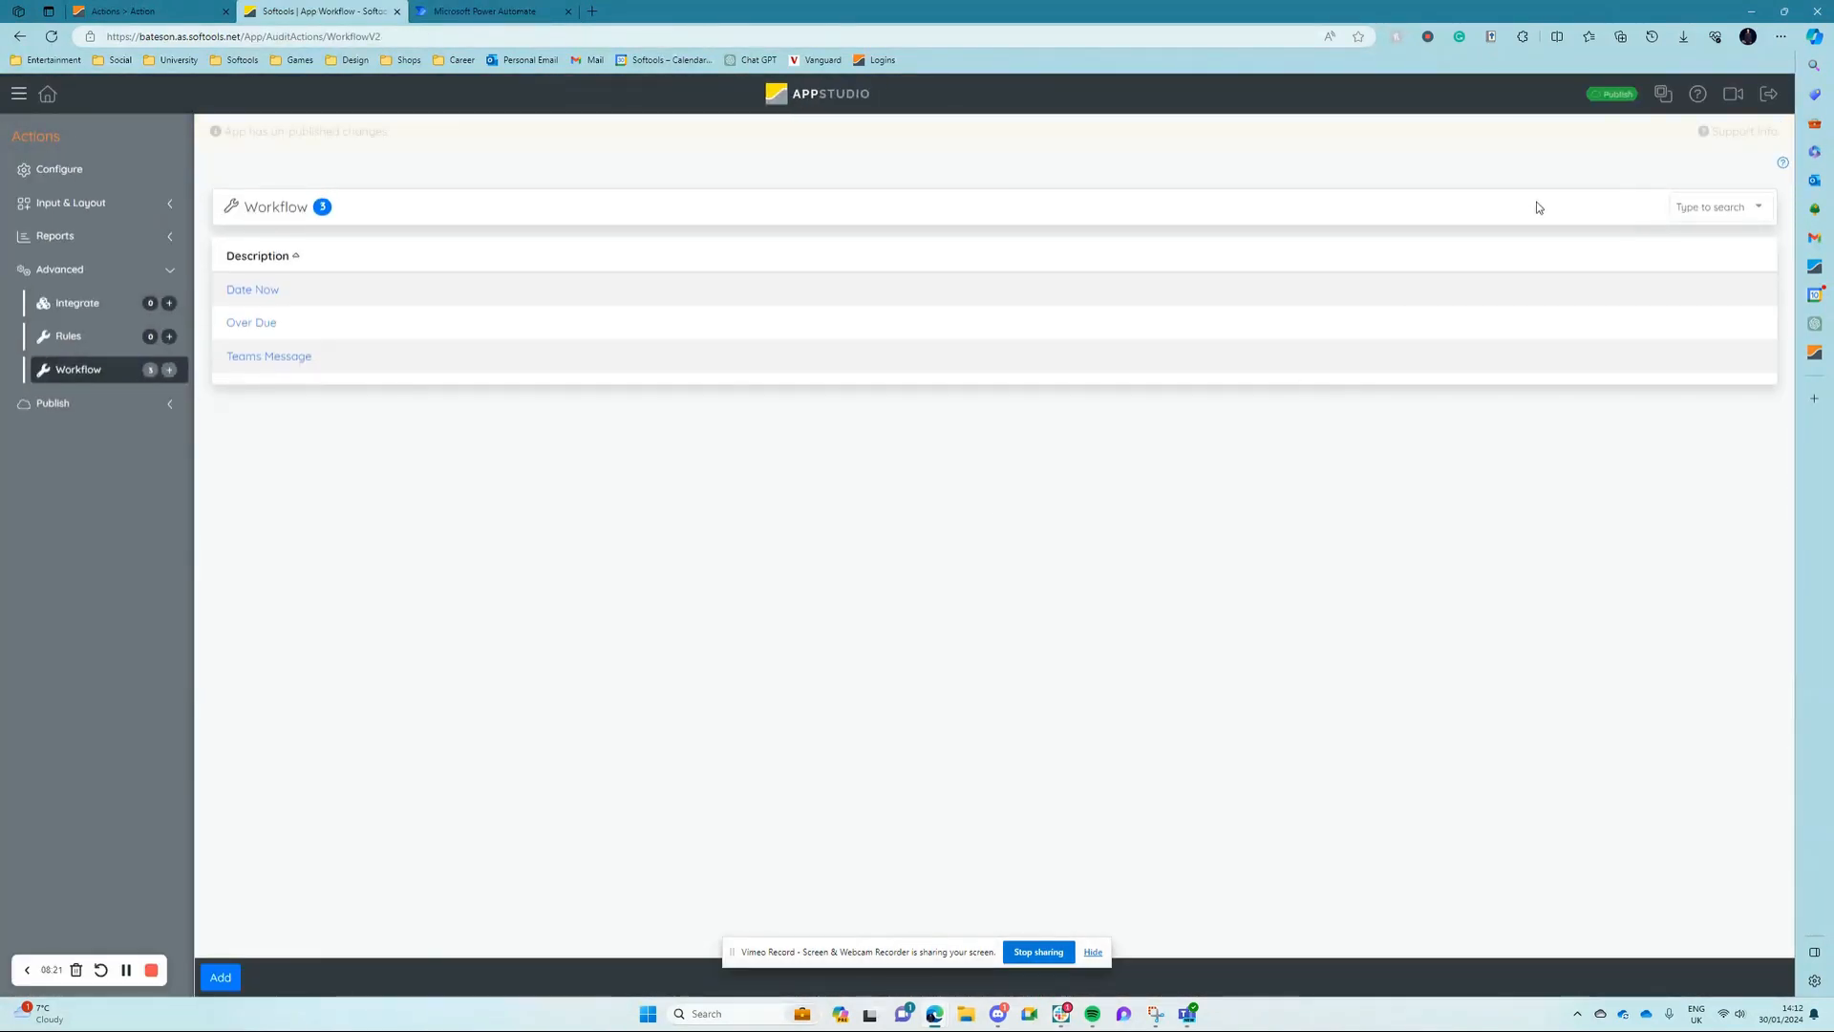
pyautogui.click(1613, 95)
pyautogui.click(1115, 425)
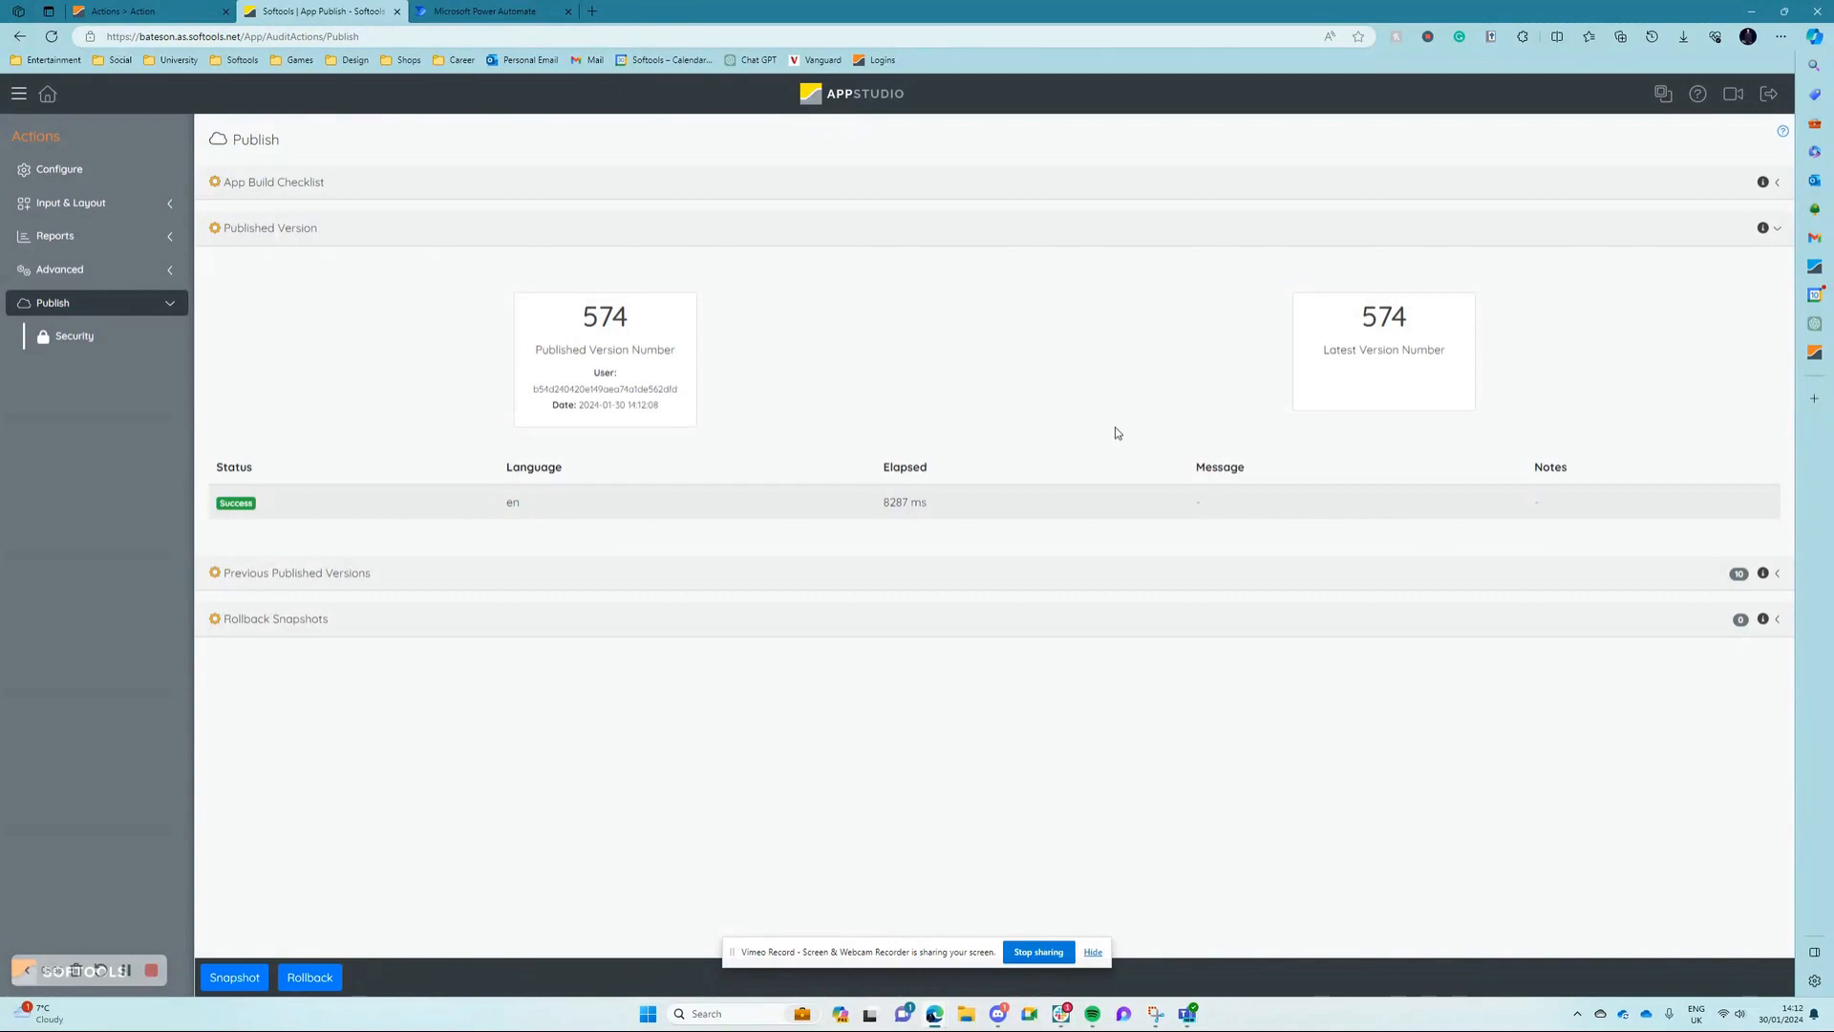
# Step: Run the Teams message workflow from the Action Notification record and open the resulting message in Microsoft Teams
pyautogui.click(172, 11)
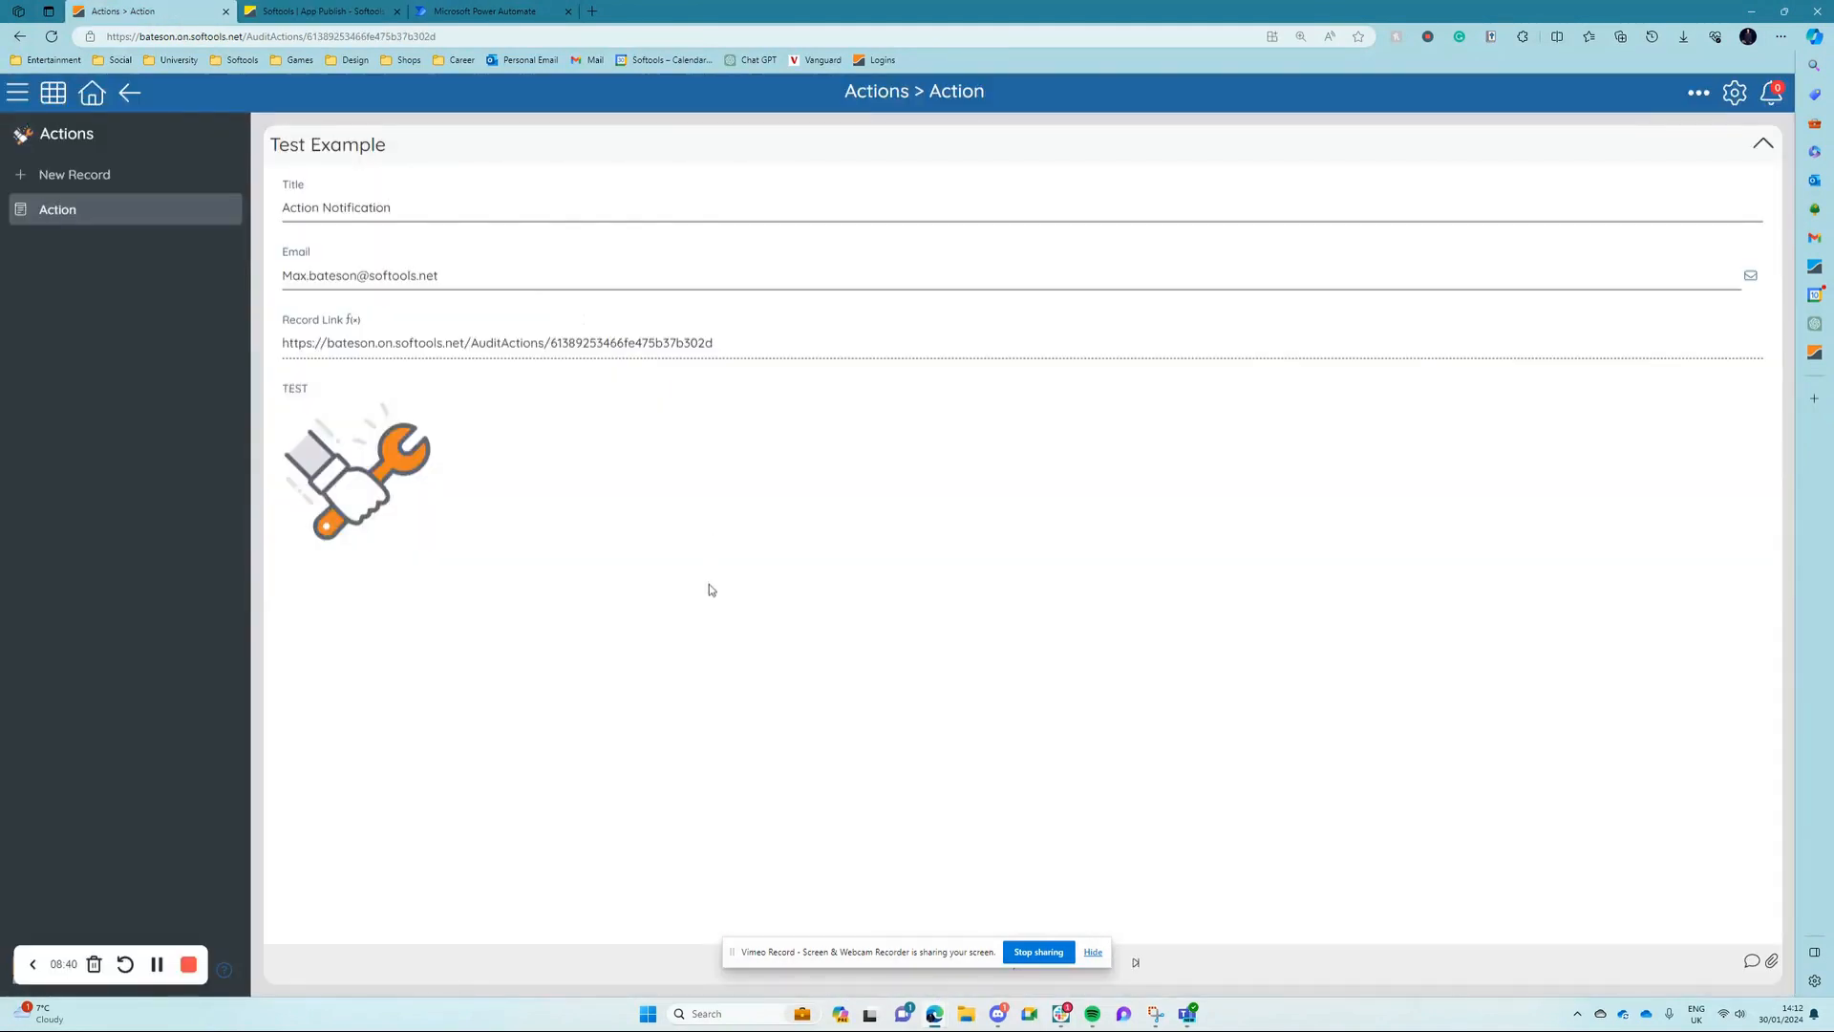
pyautogui.click(1699, 92)
pyautogui.click(1644, 397)
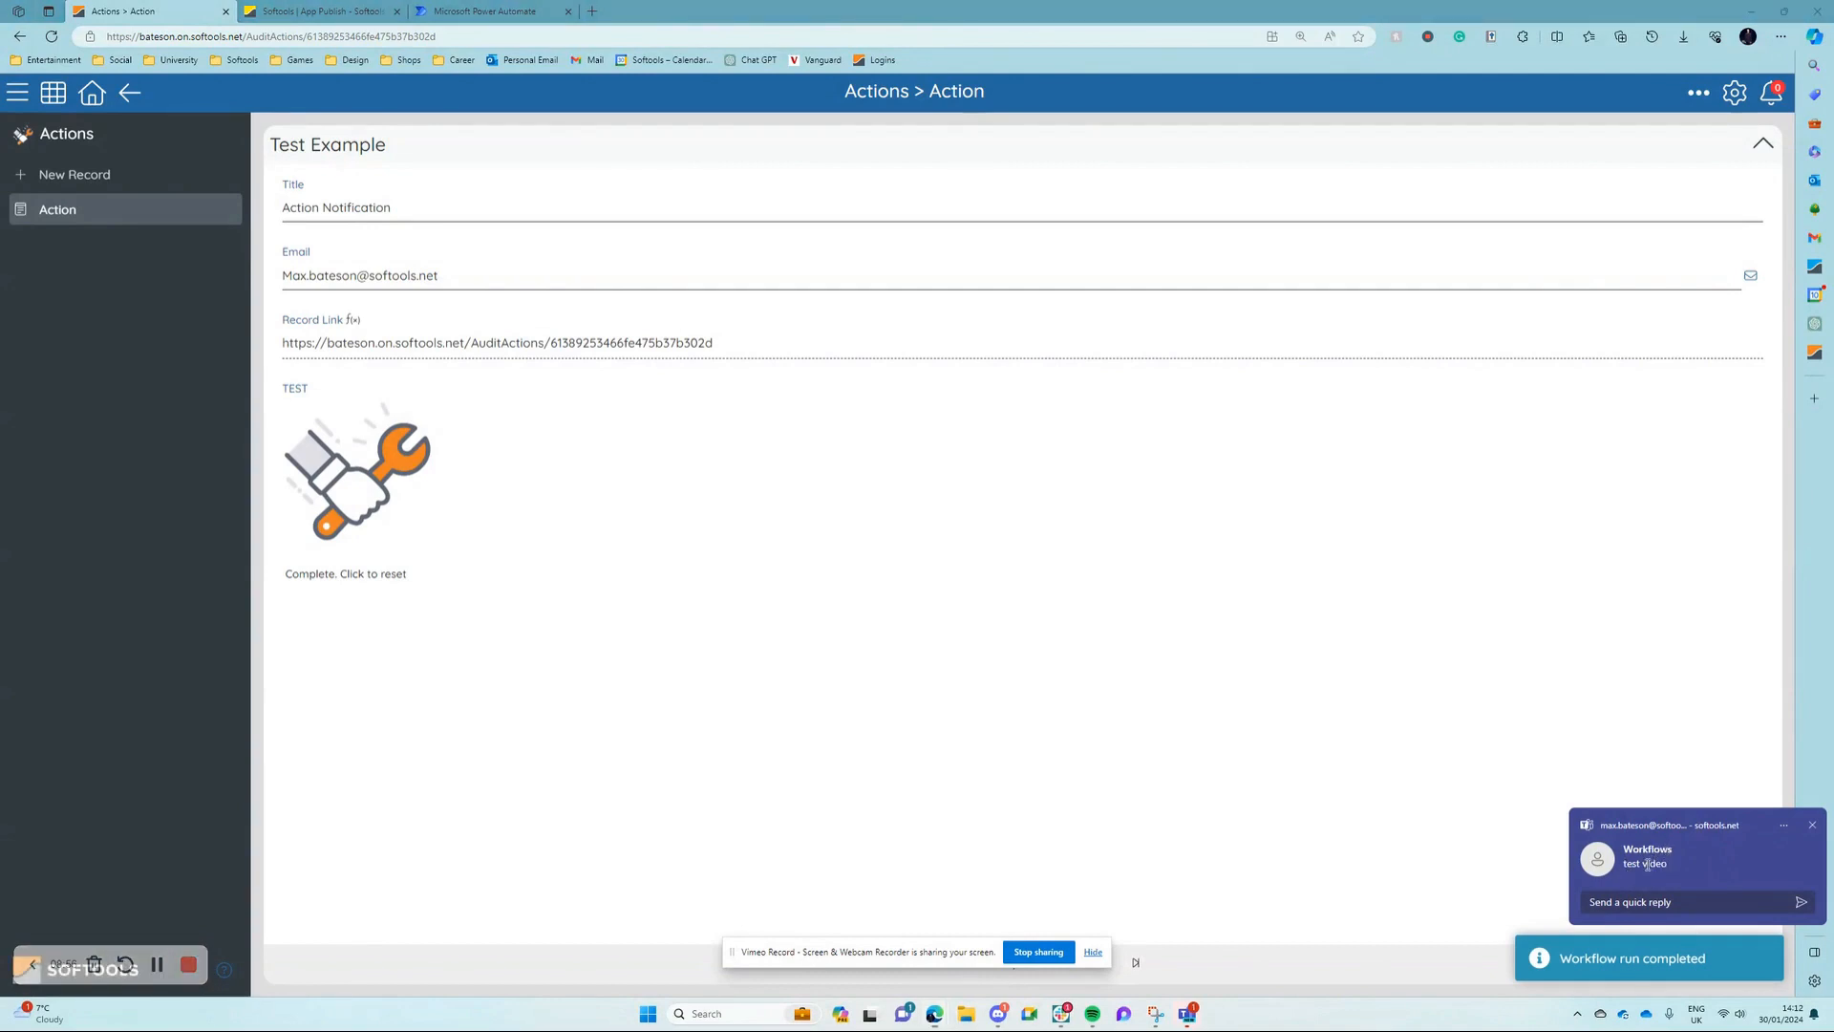
pyautogui.click(1645, 877)
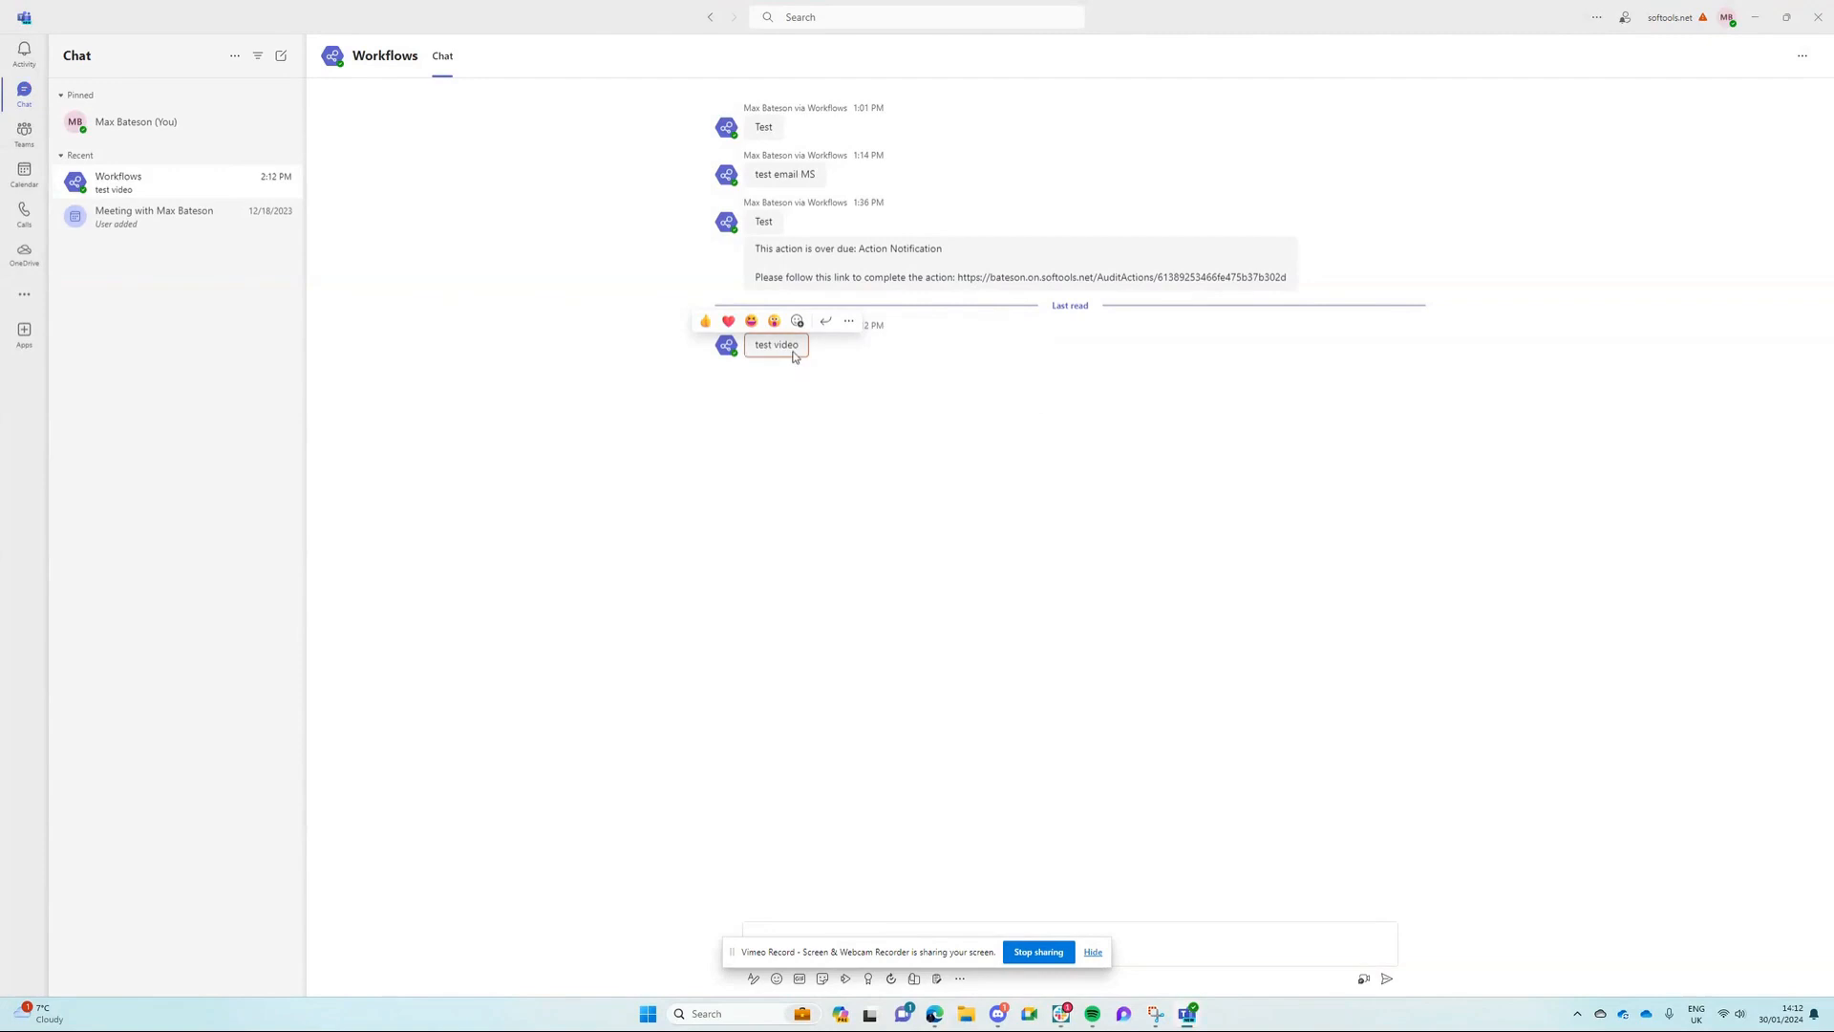
# Step: Return to Power Automate, check the message text of the Teams action and leave the flow editor without saving
pyautogui.click(1755, 18)
pyautogui.click(495, 12)
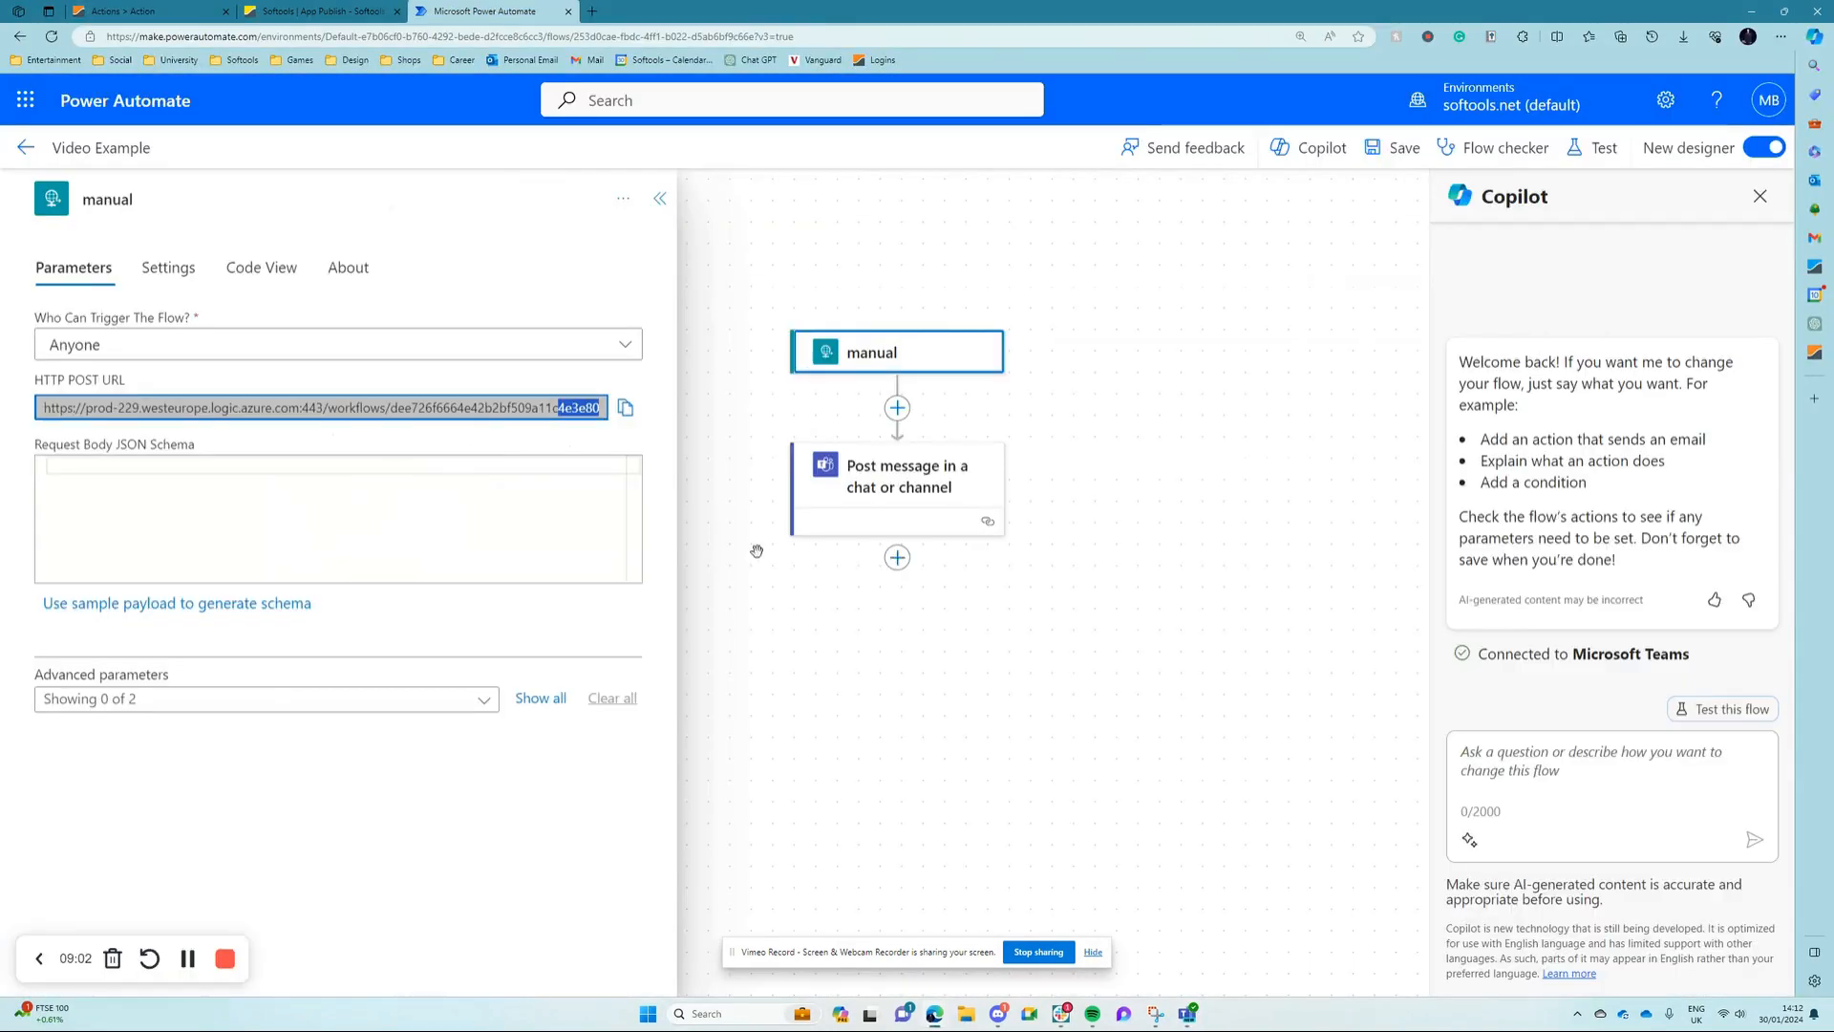
pyautogui.click(898, 483)
pyautogui.moveTo(120, 565); pyautogui.dragTo(50, 573)
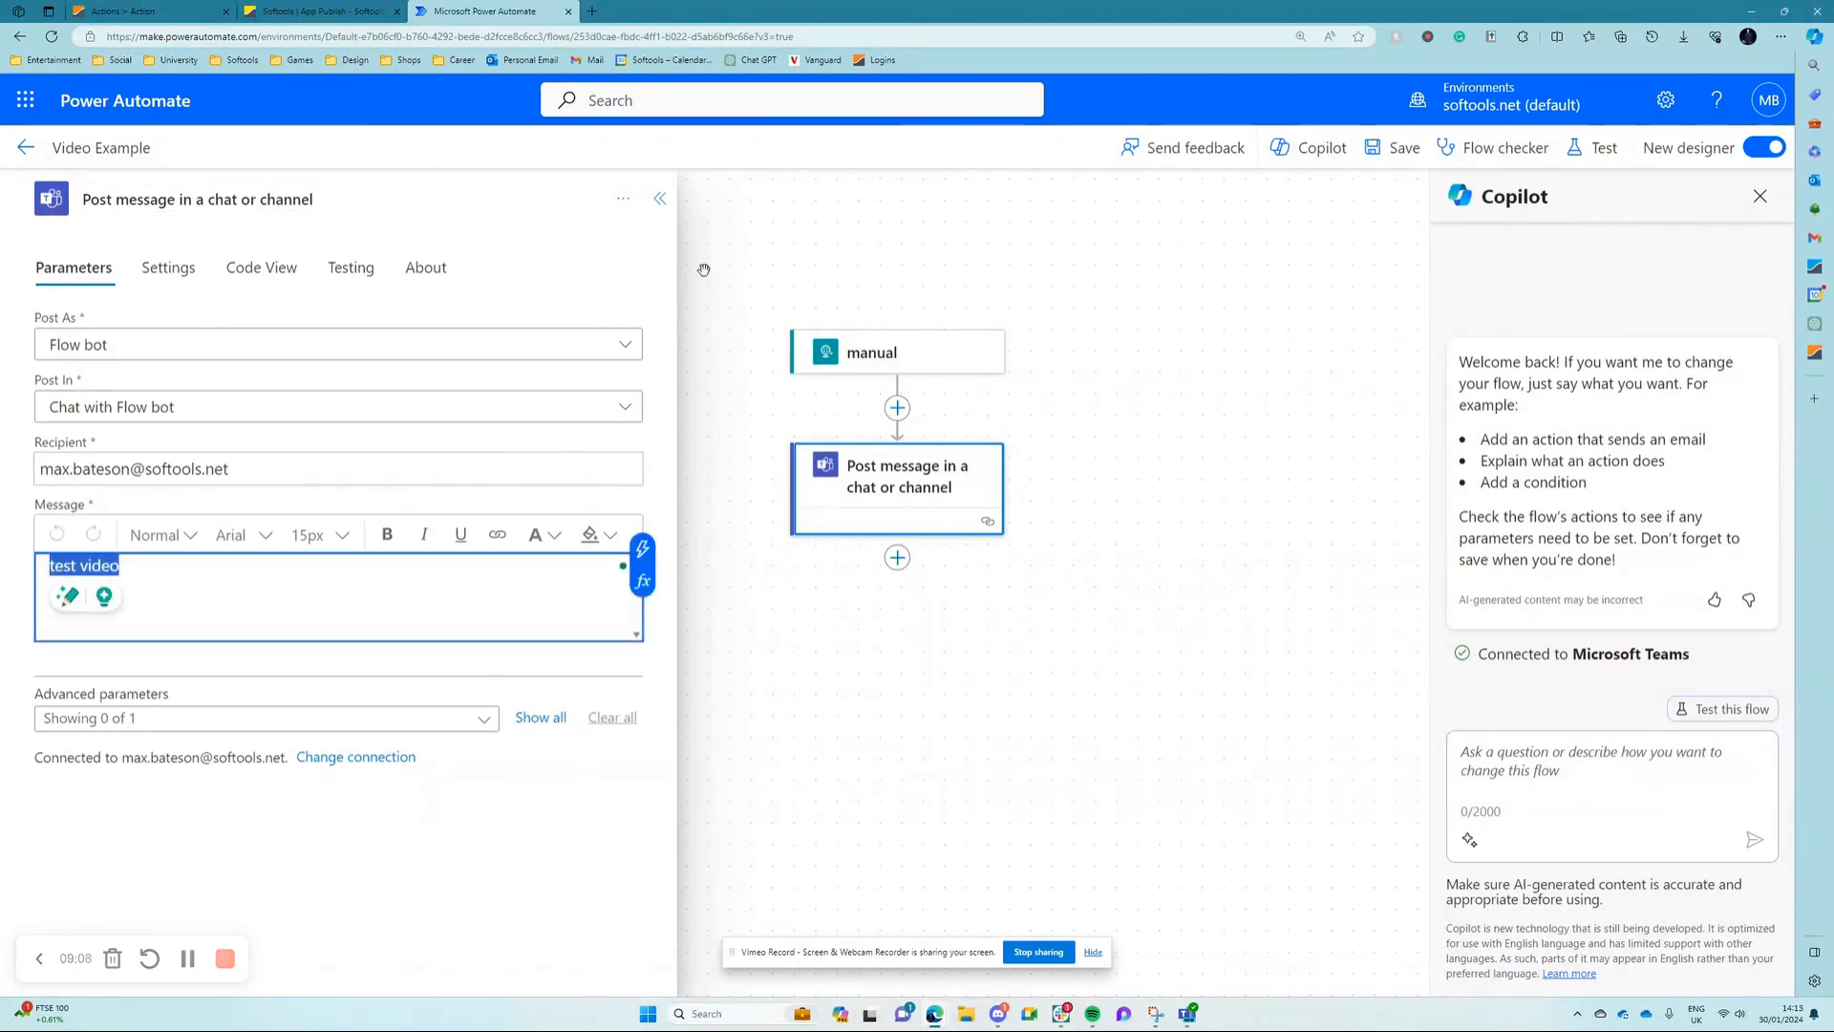
pyautogui.click(27, 151)
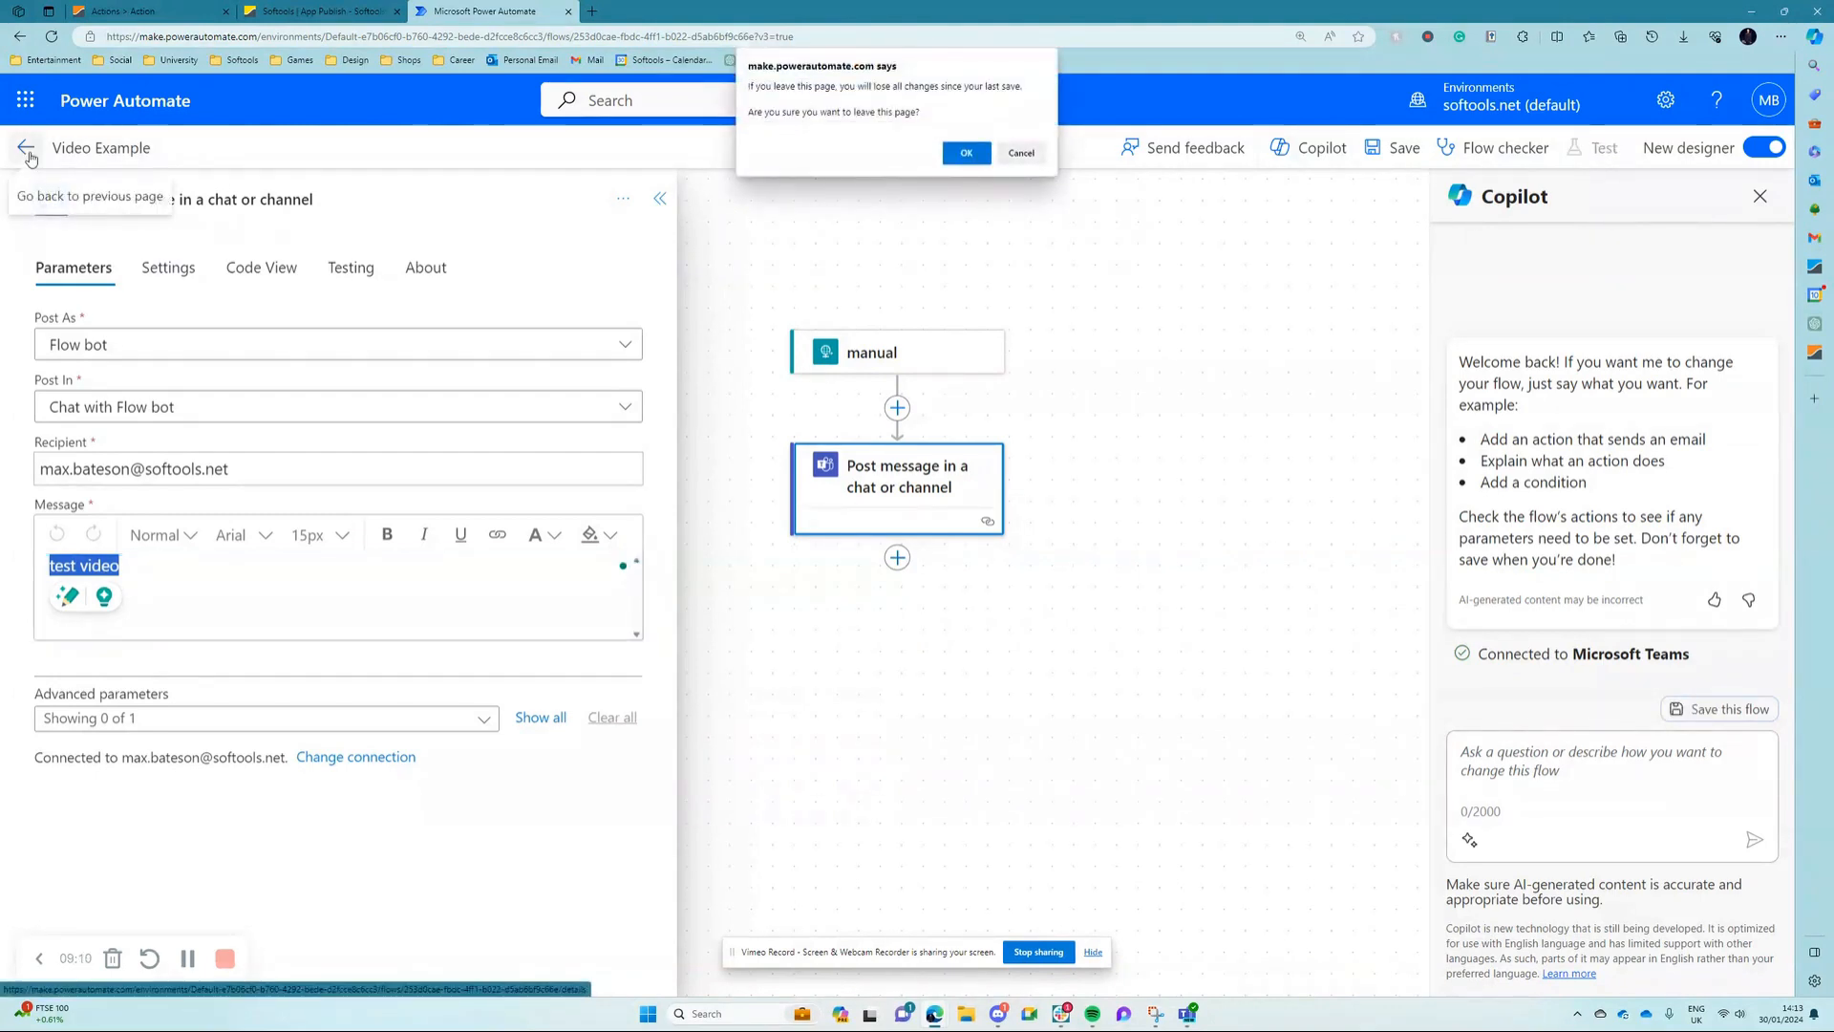
pyautogui.click(966, 153)
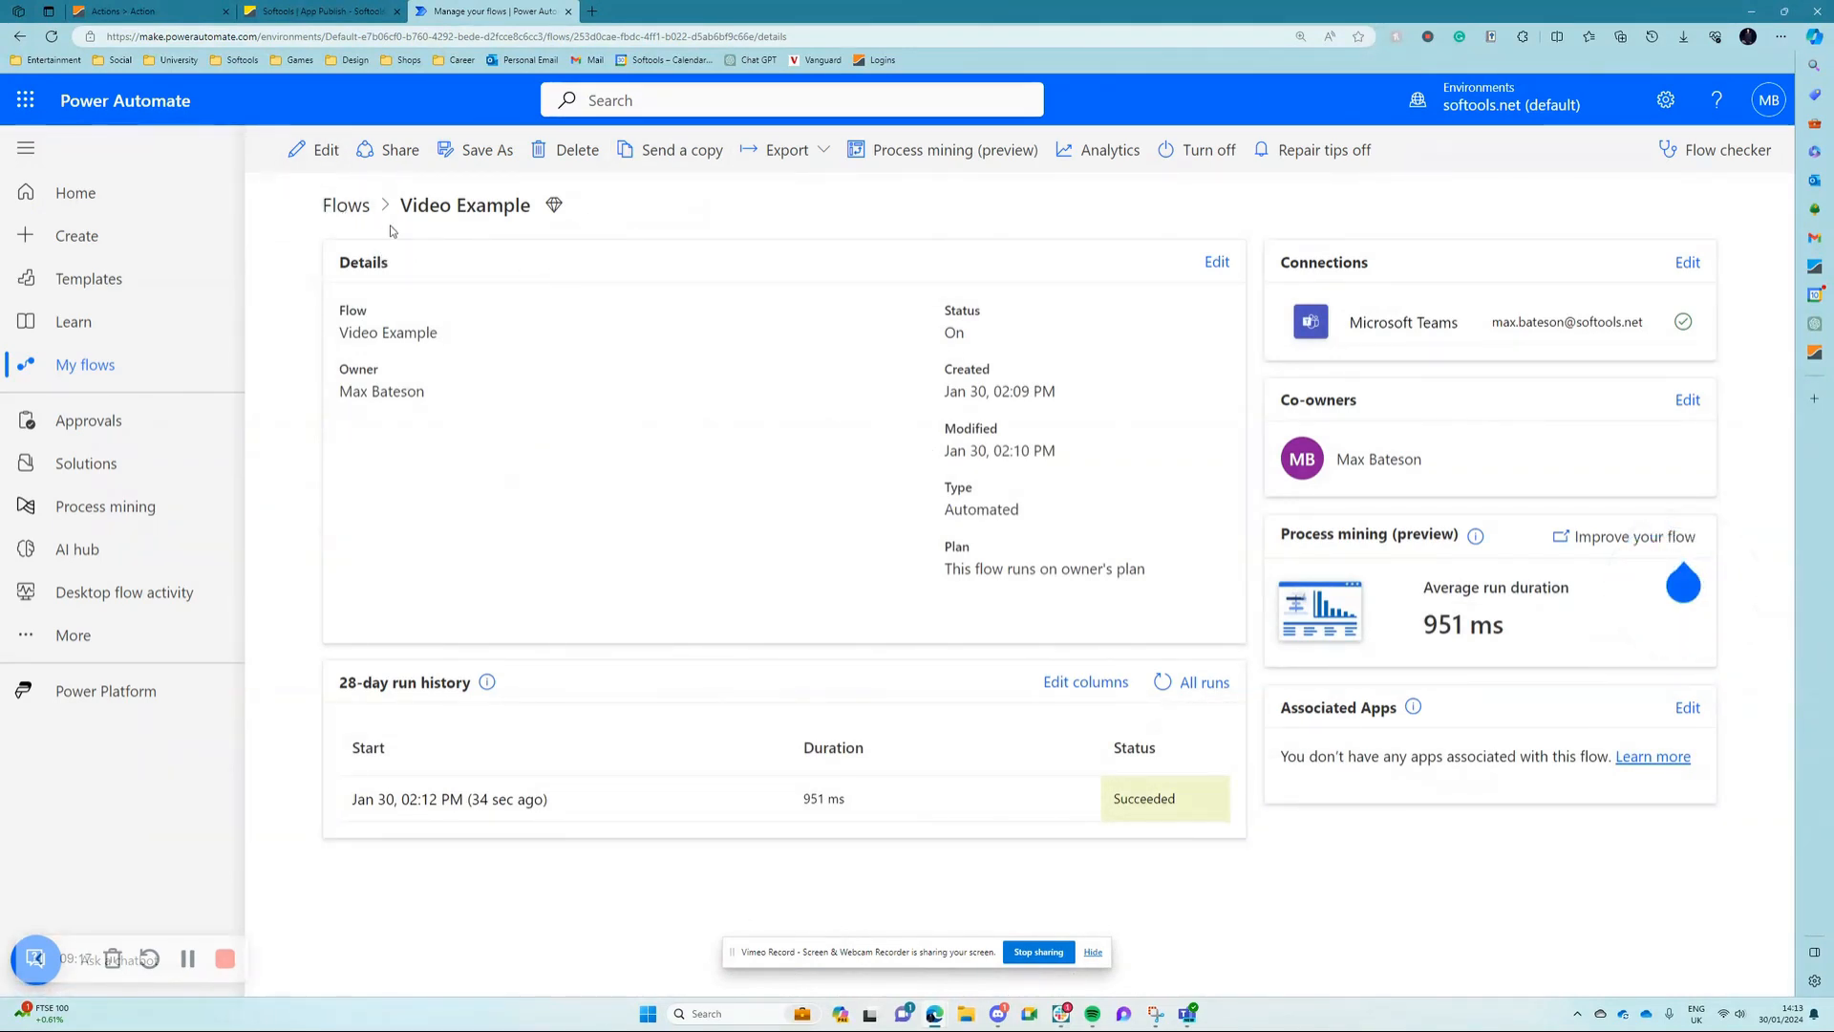
# Step: Open the most recent run of the Video Example flow and expand its HTTP request trigger
pyautogui.click(346, 206)
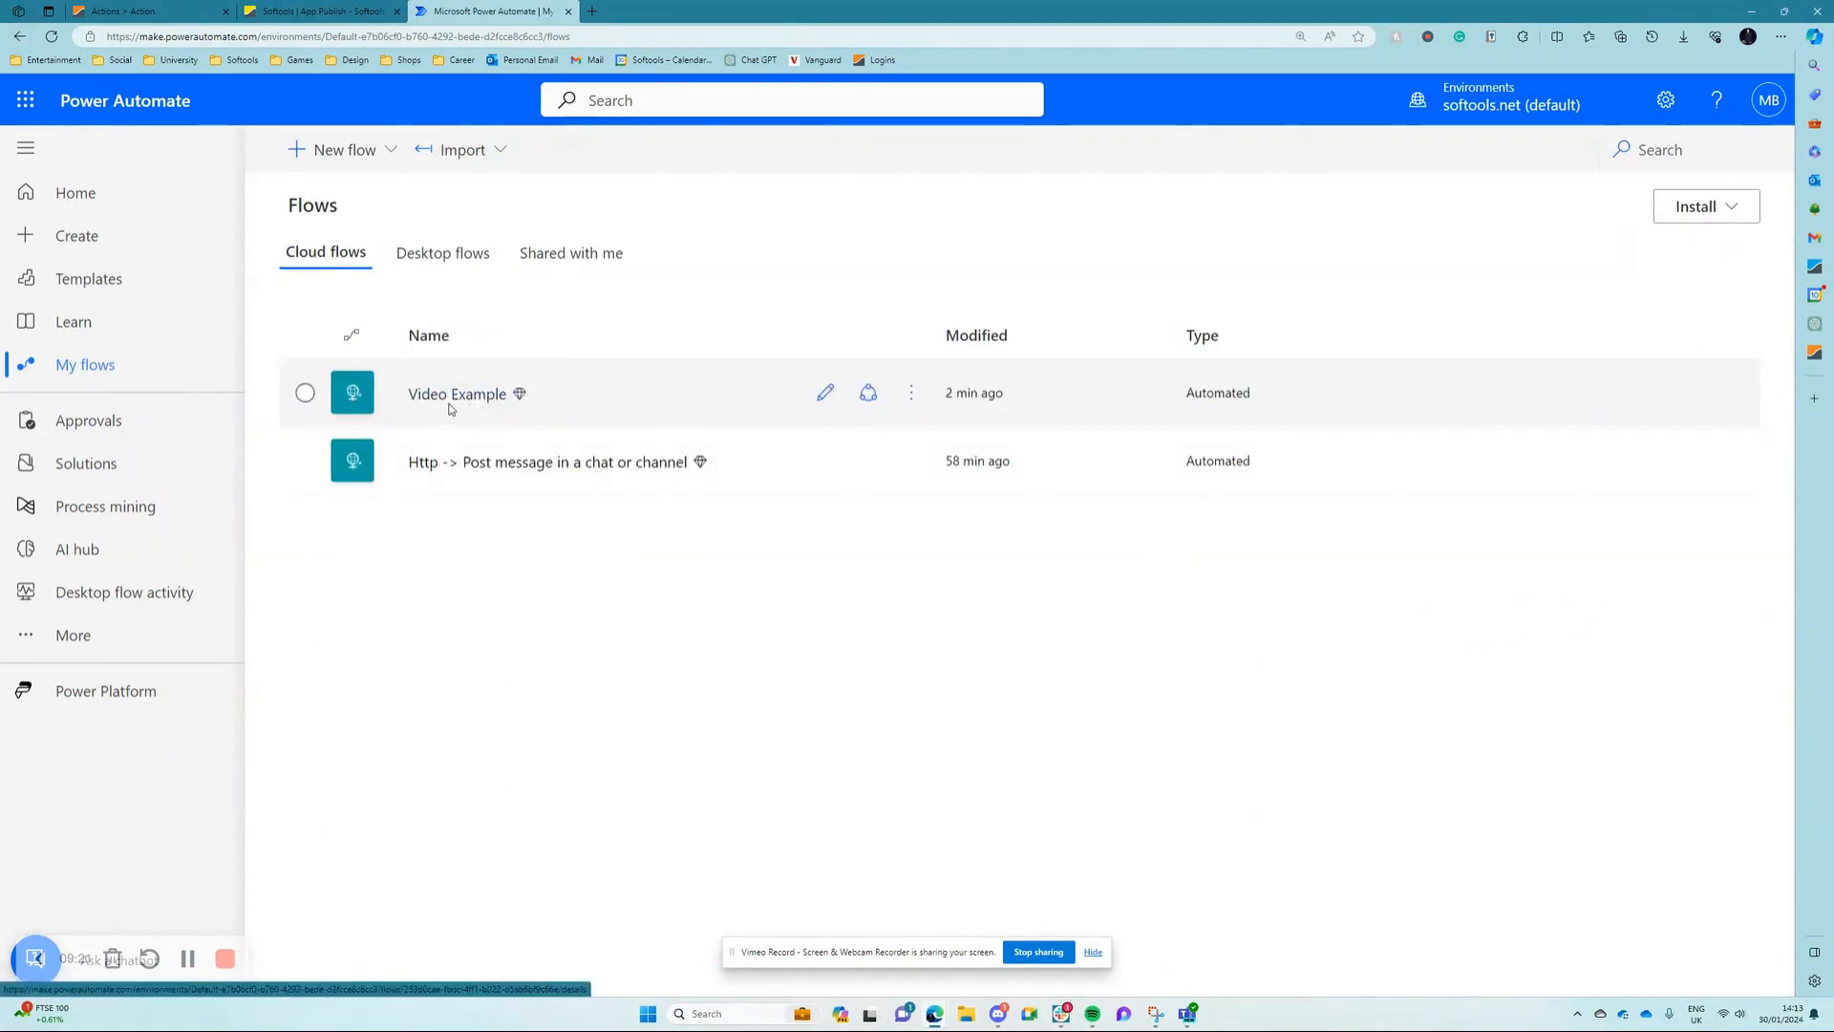
pyautogui.click(447, 407)
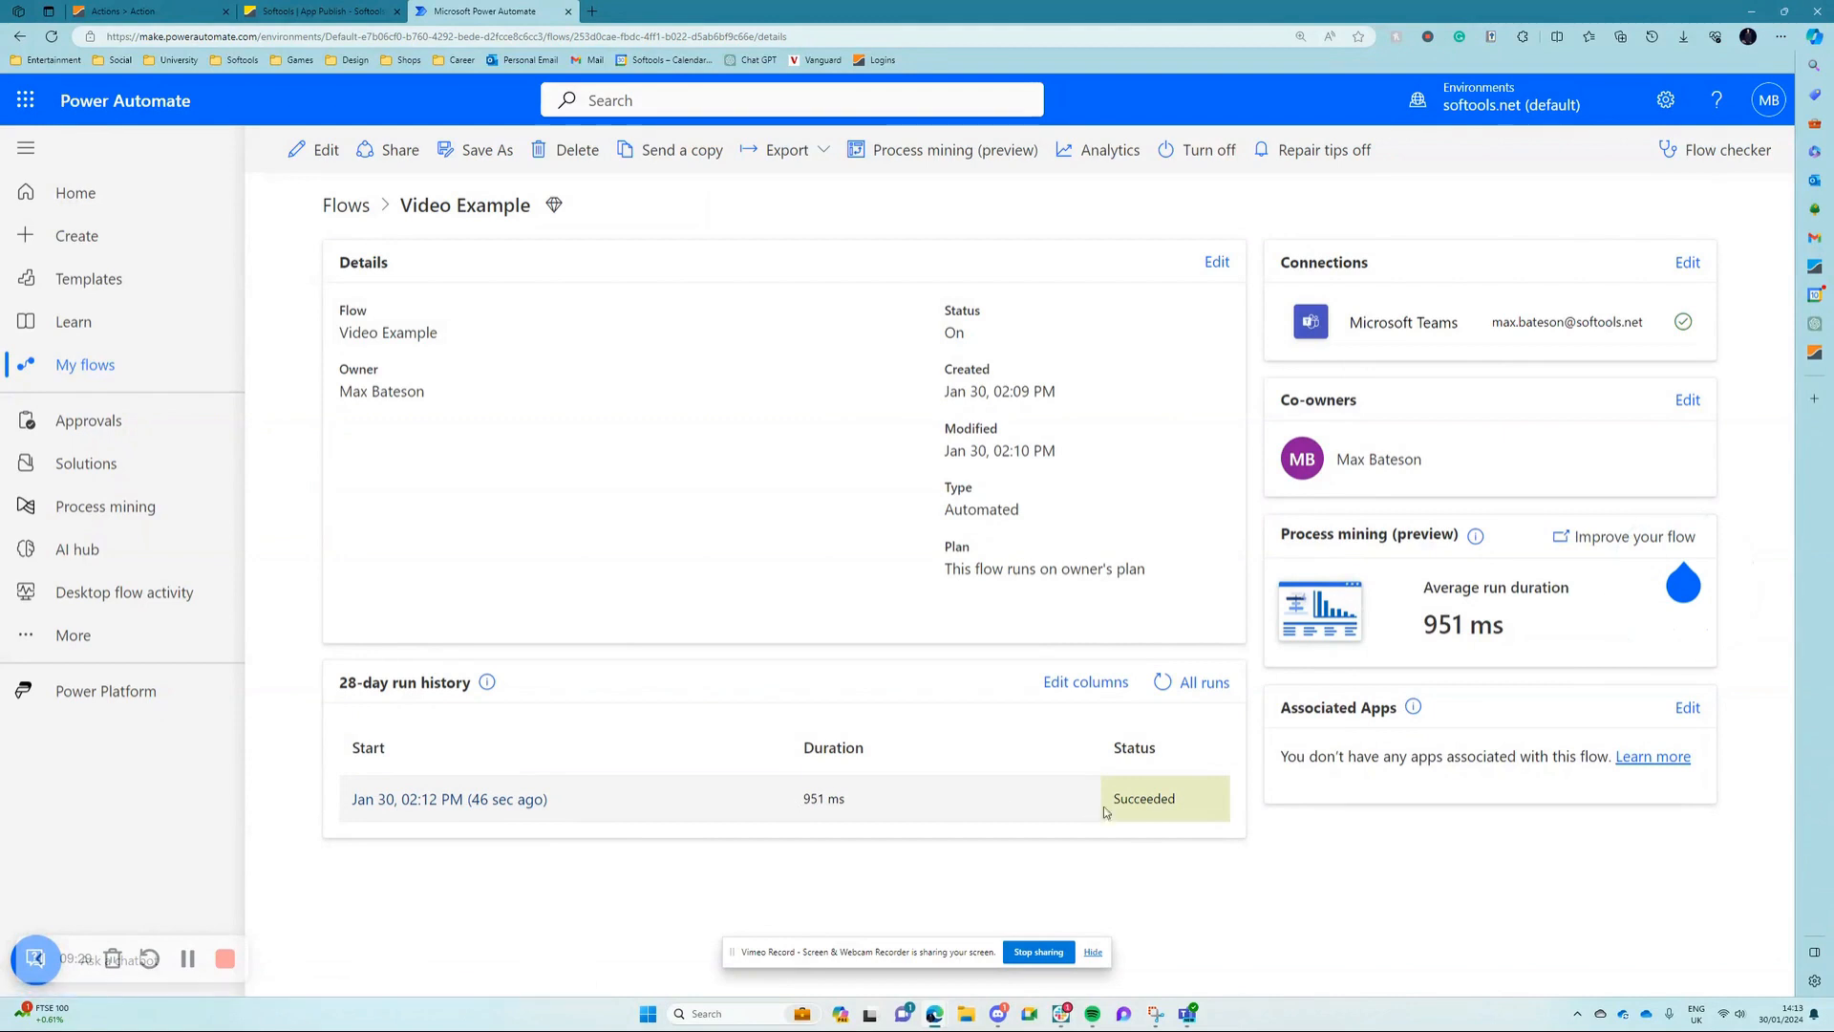
pyautogui.click(460, 803)
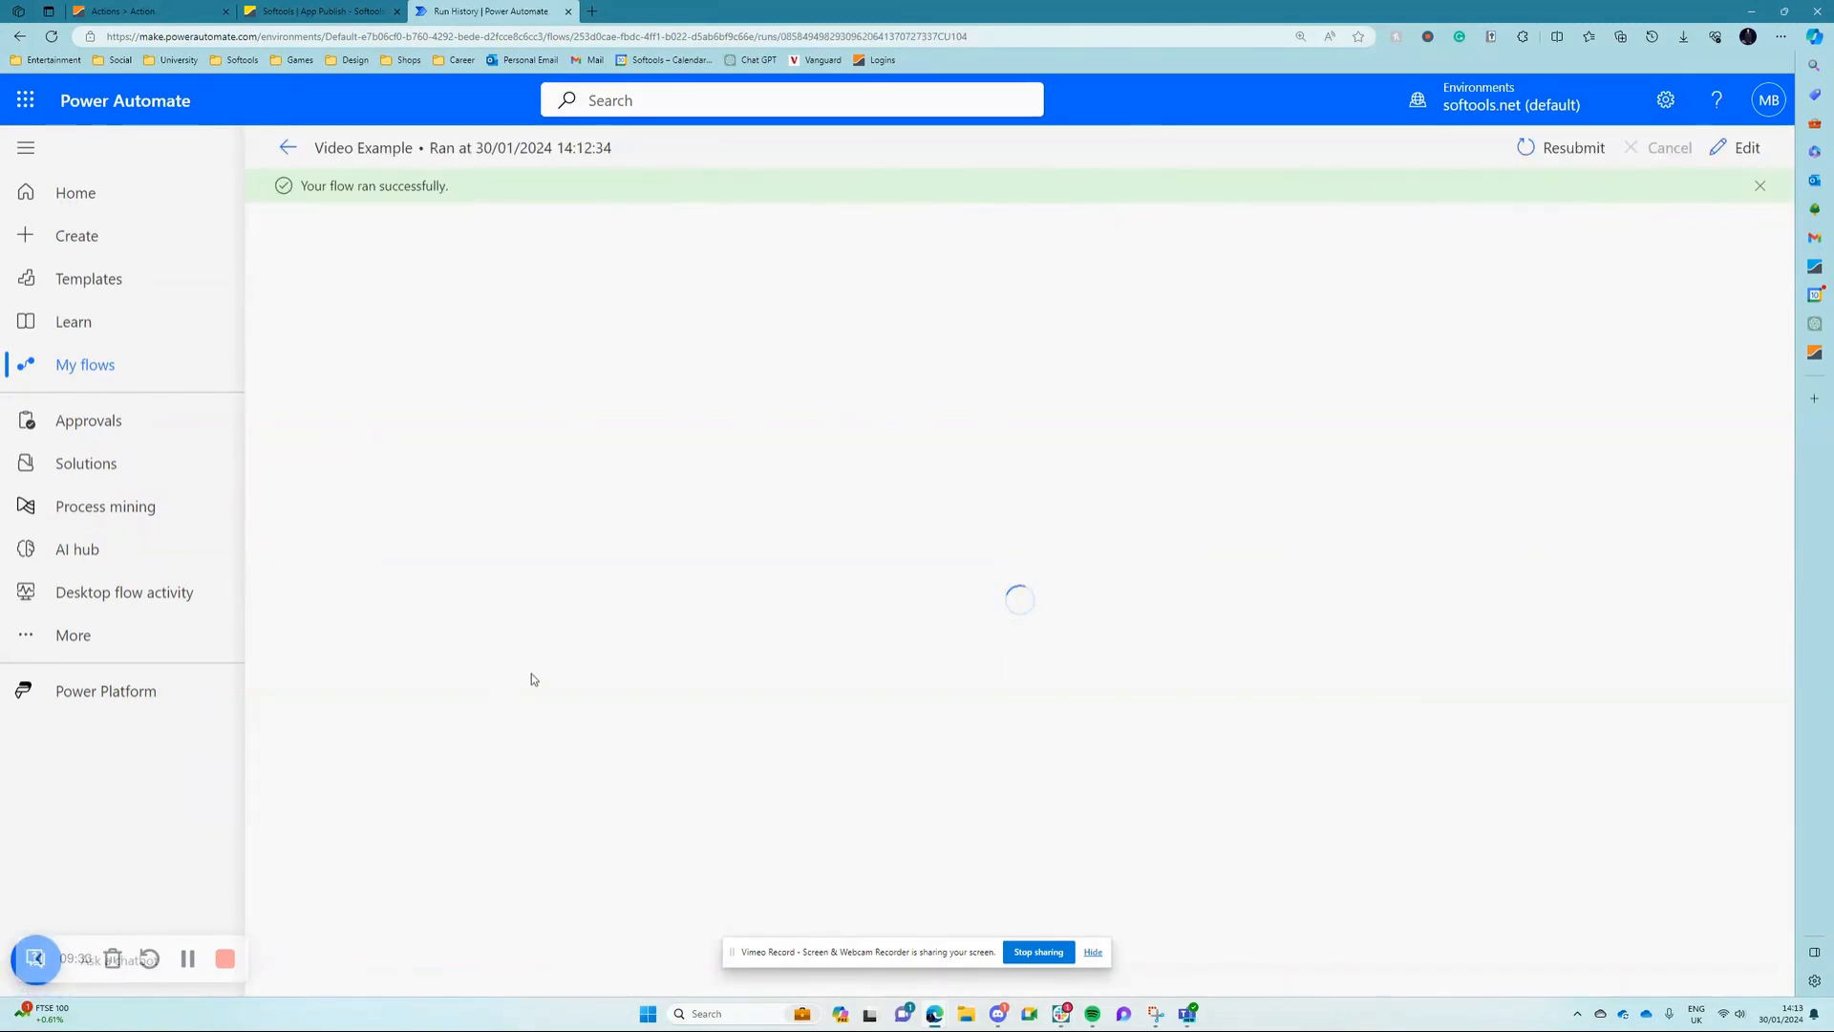
pyautogui.click(871, 267)
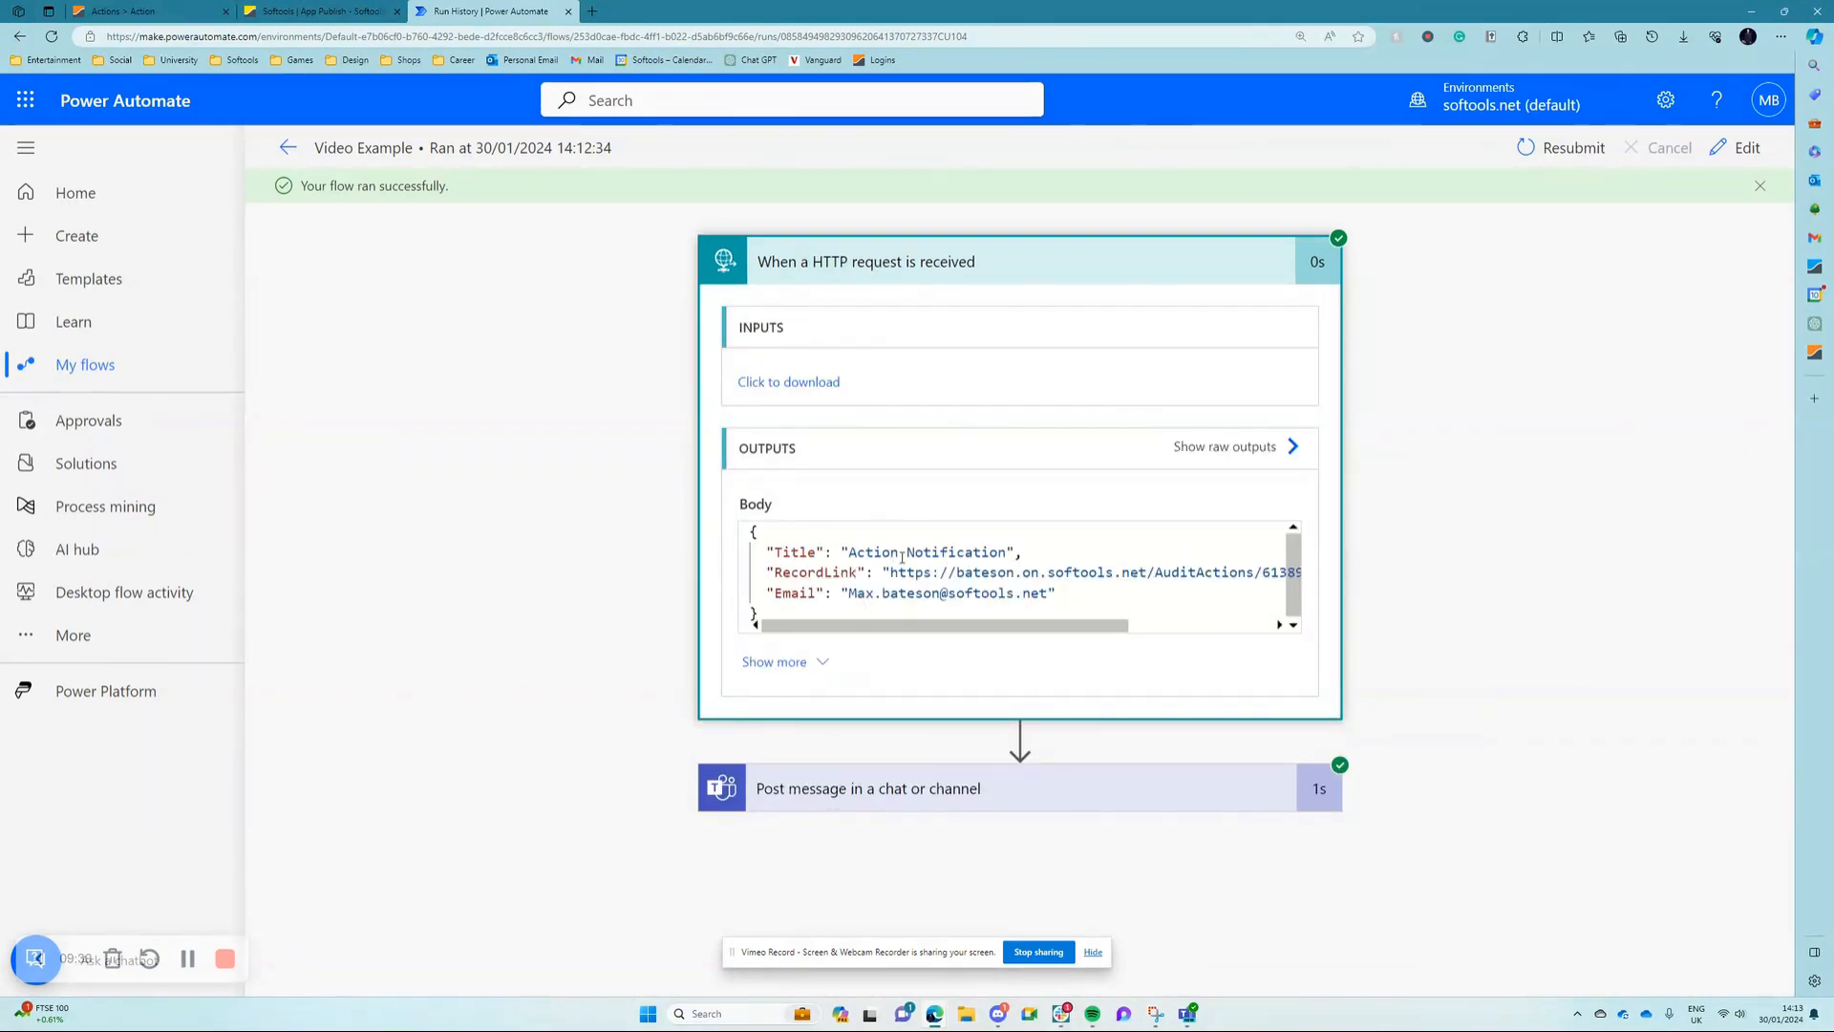
# Step: Examine the Title, RecordLink and Email fields in the trigger's output body and copy the whole JSON body
pyautogui.click(949, 572)
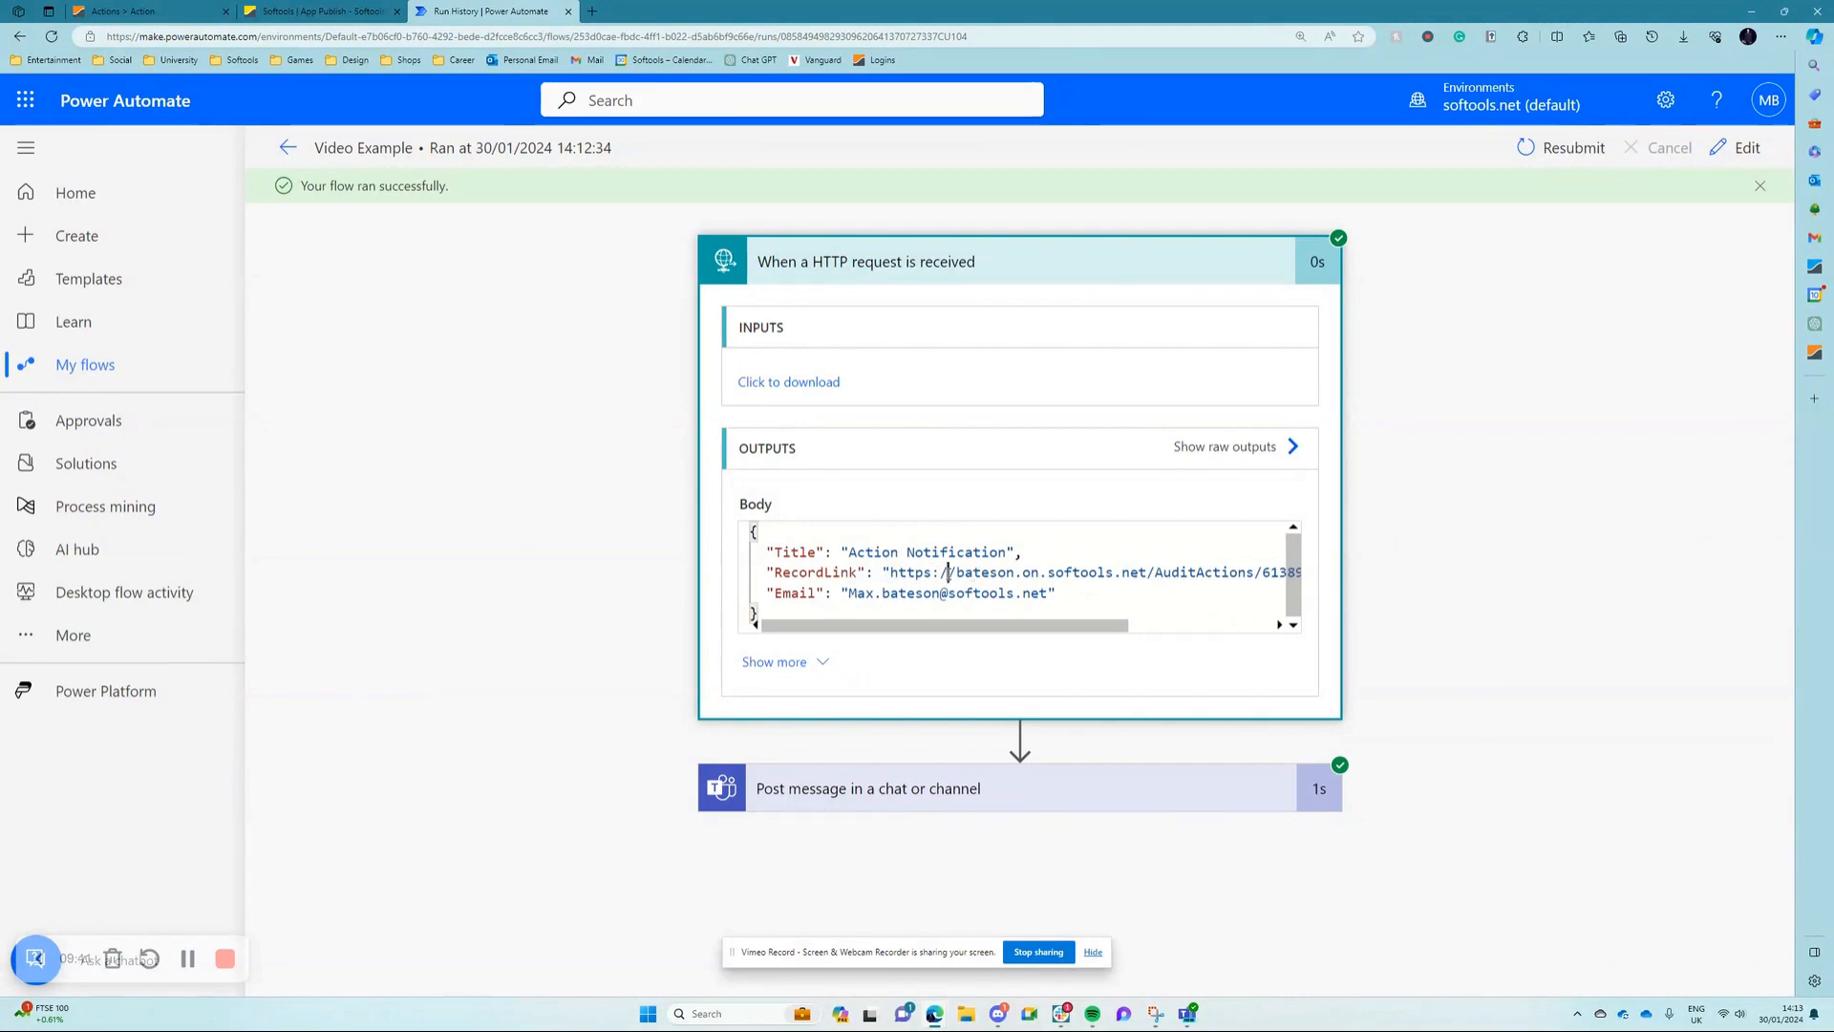
pyautogui.click(895, 593)
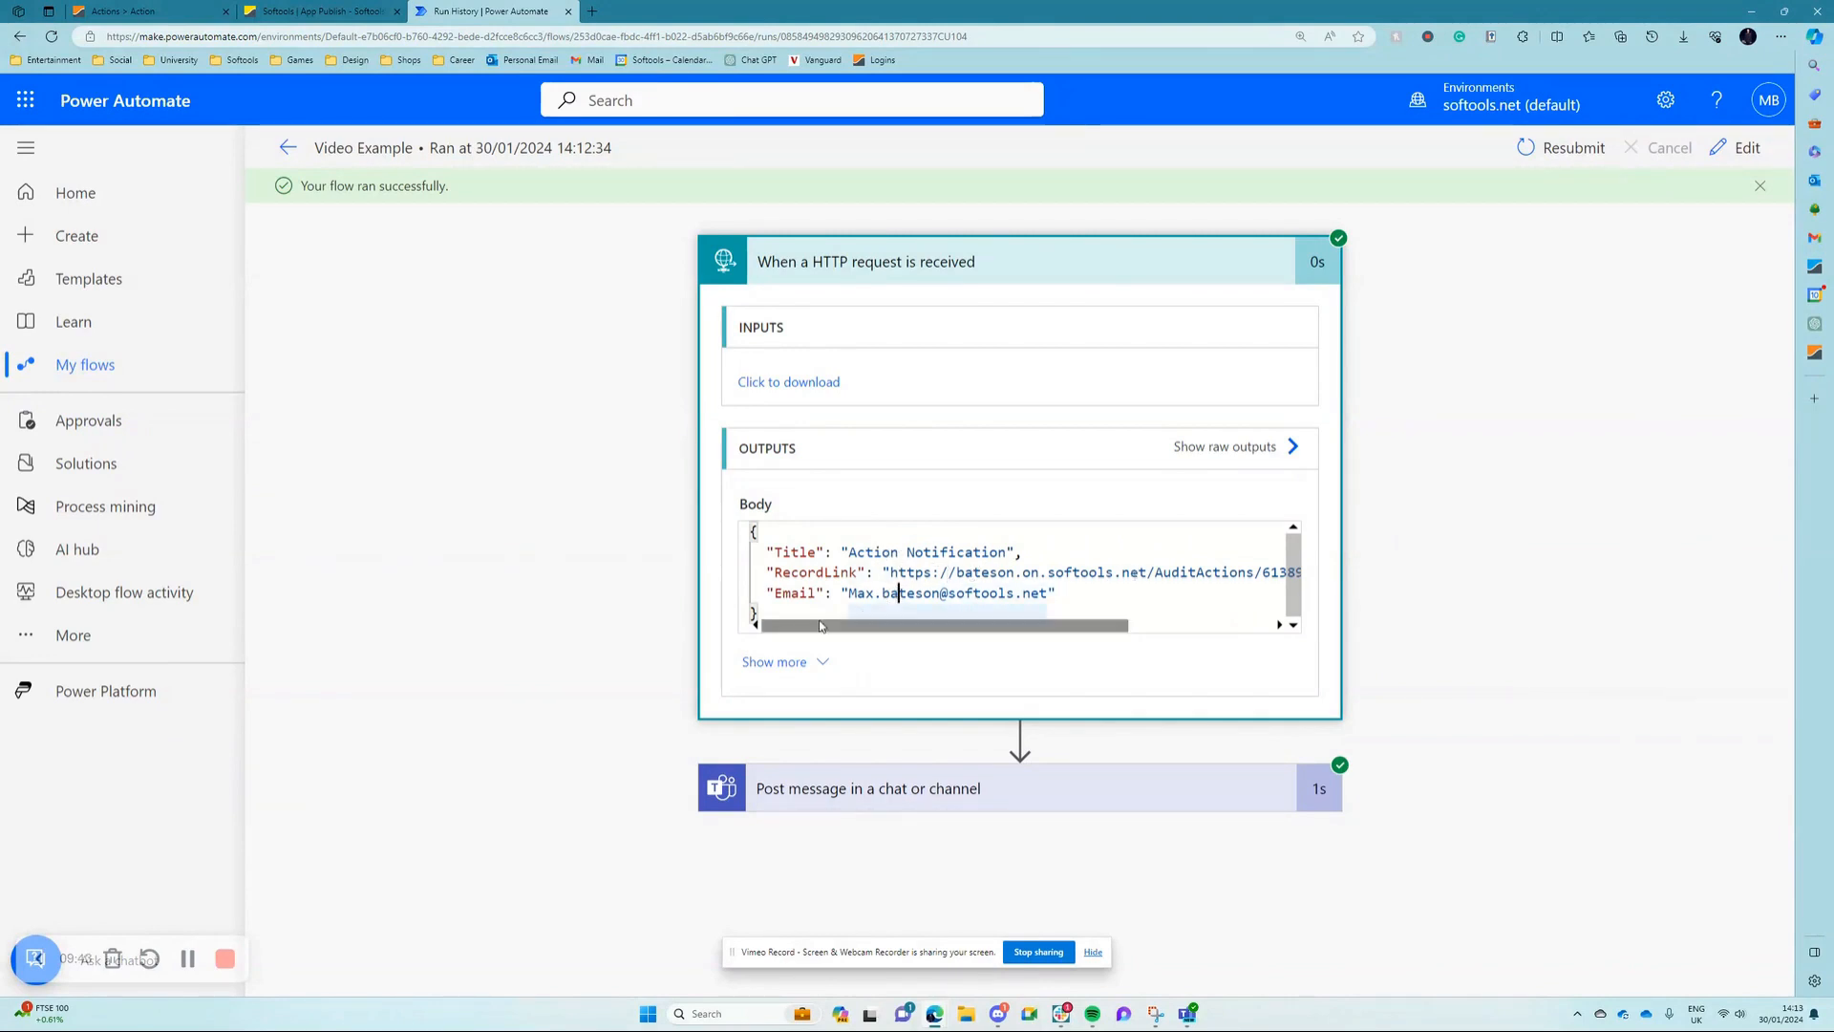
pyautogui.moveTo(782, 613); pyautogui.dragTo(738, 543)
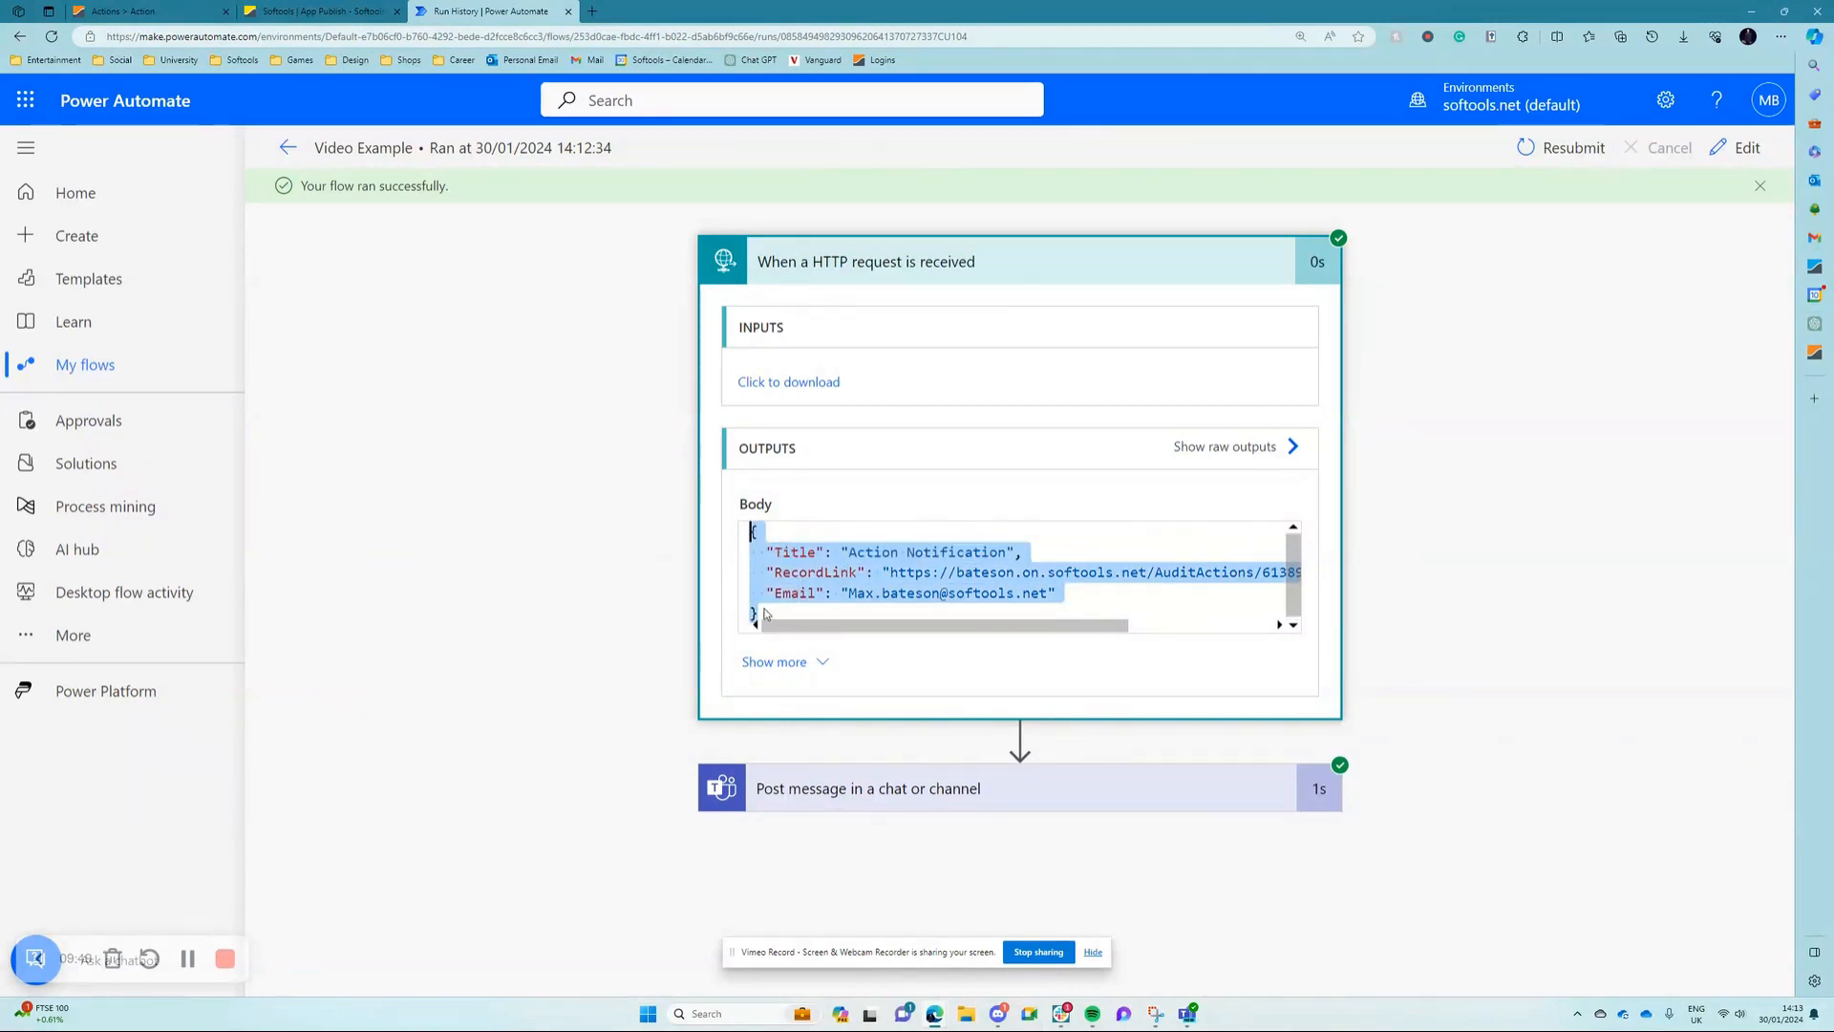
pyautogui.click(593, 476)
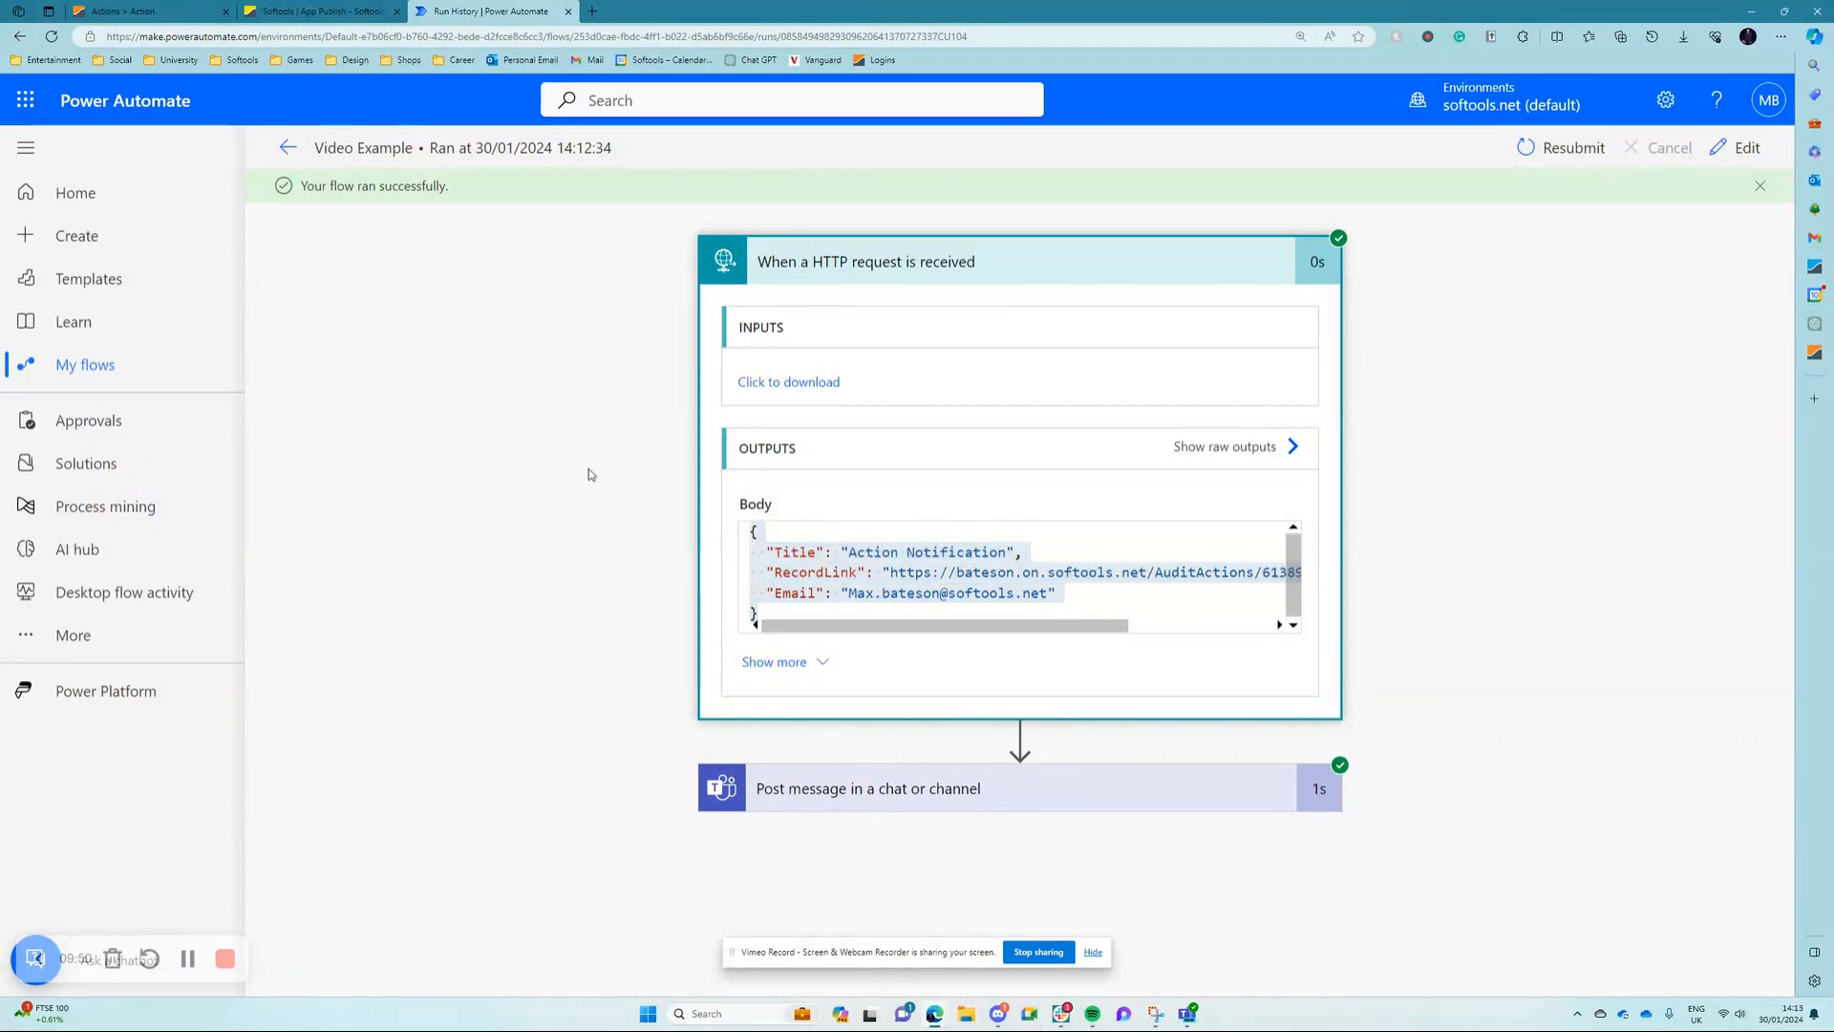
# Step: Edit the flow, generate the HTTP trigger's request body schema from the copied JSON as sample payload, and save the flow
pyautogui.click(1742, 148)
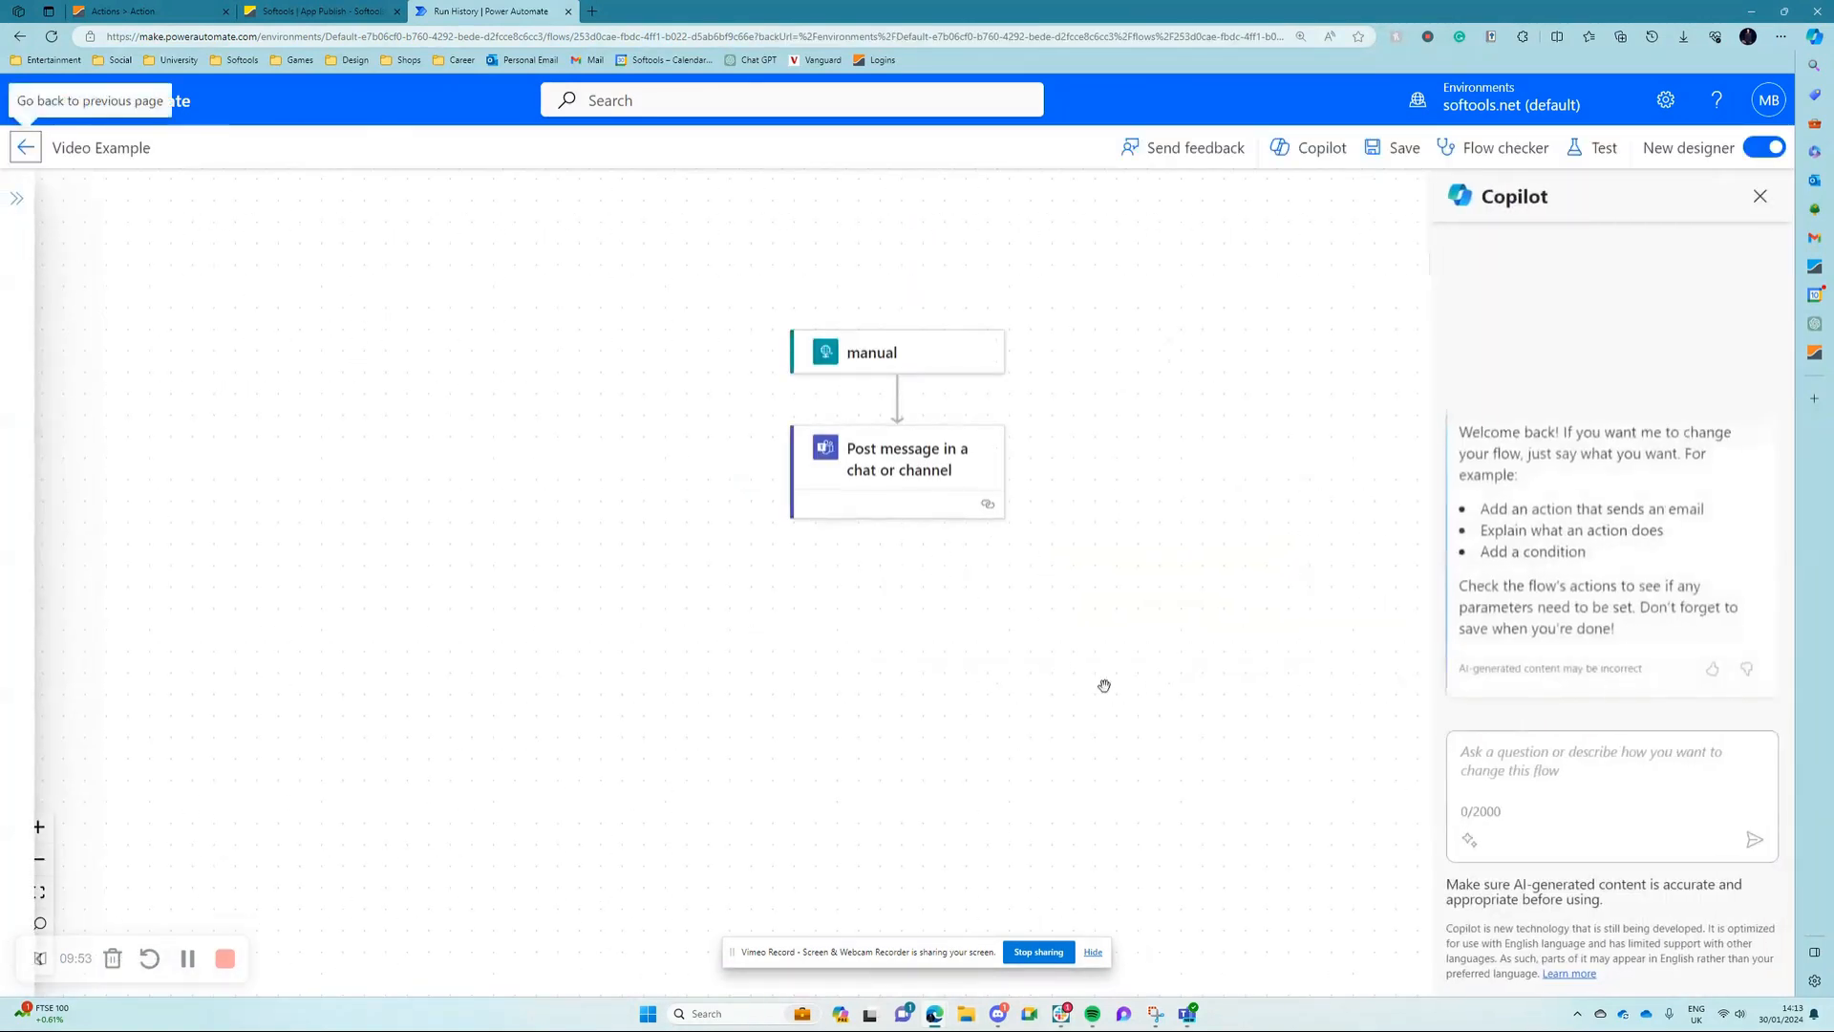
pyautogui.click(884, 353)
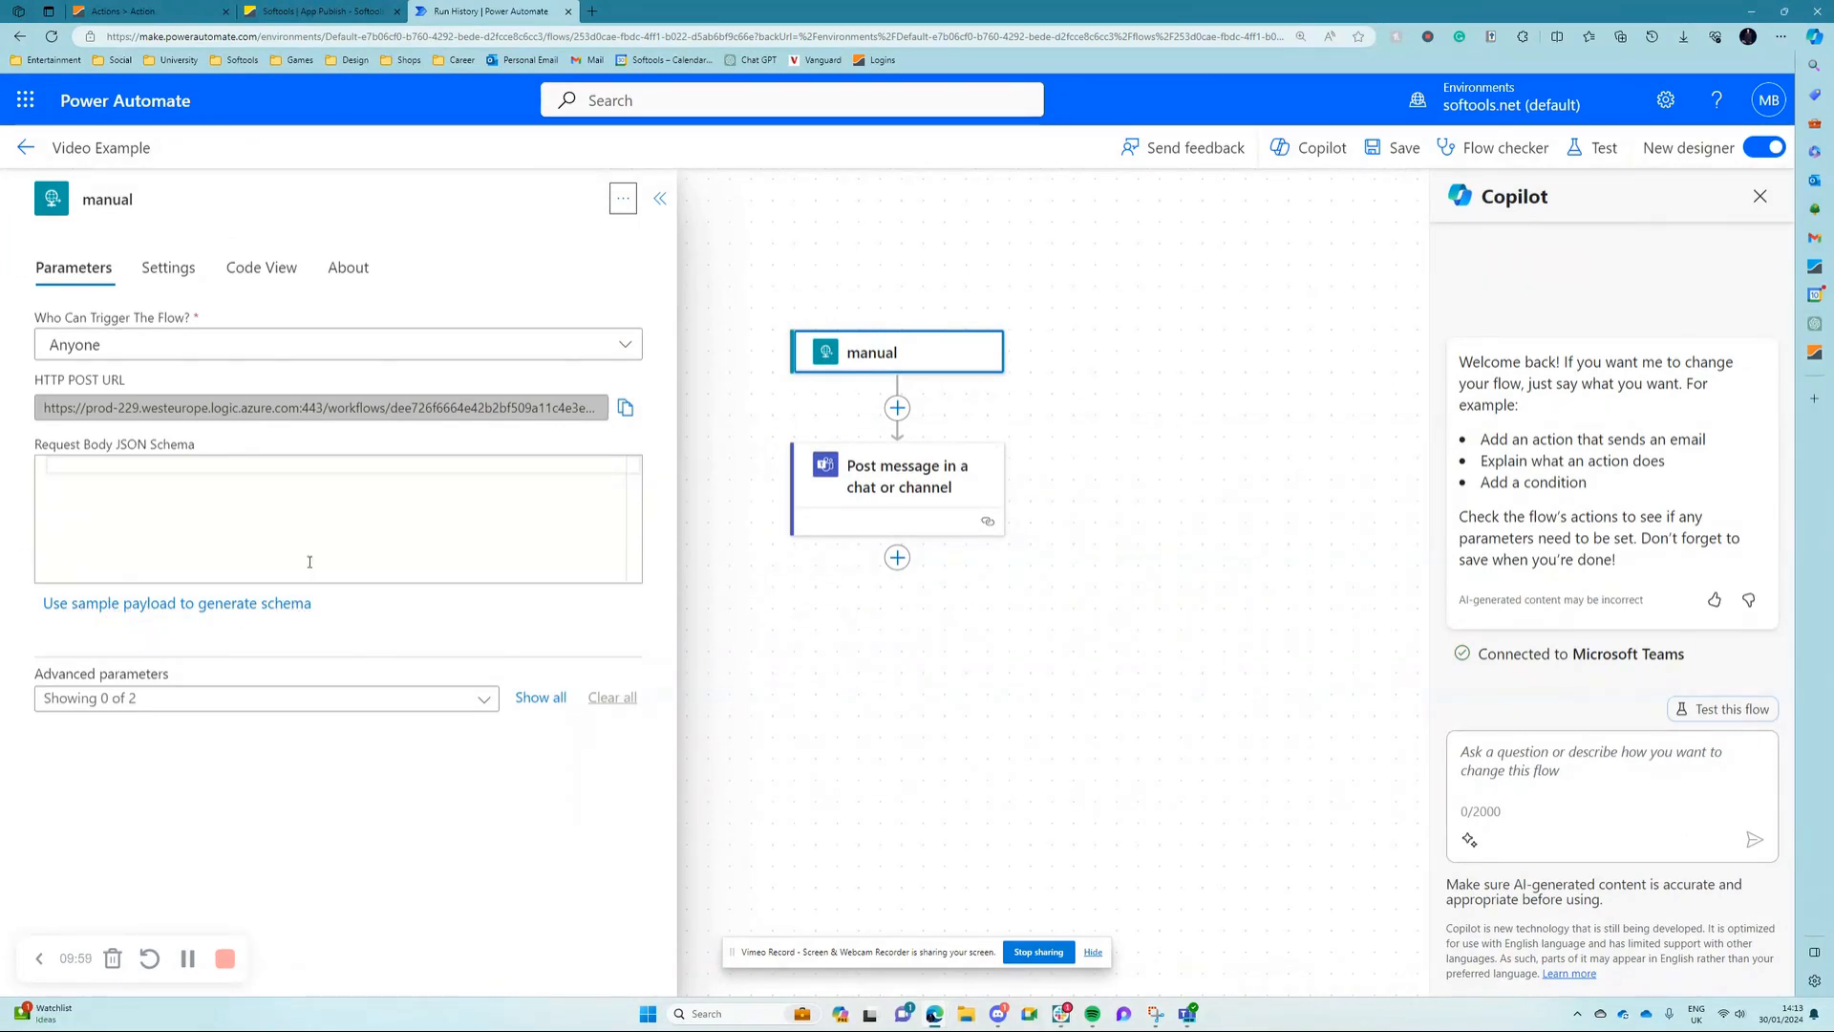
pyautogui.click(225, 494)
pyautogui.click(187, 606)
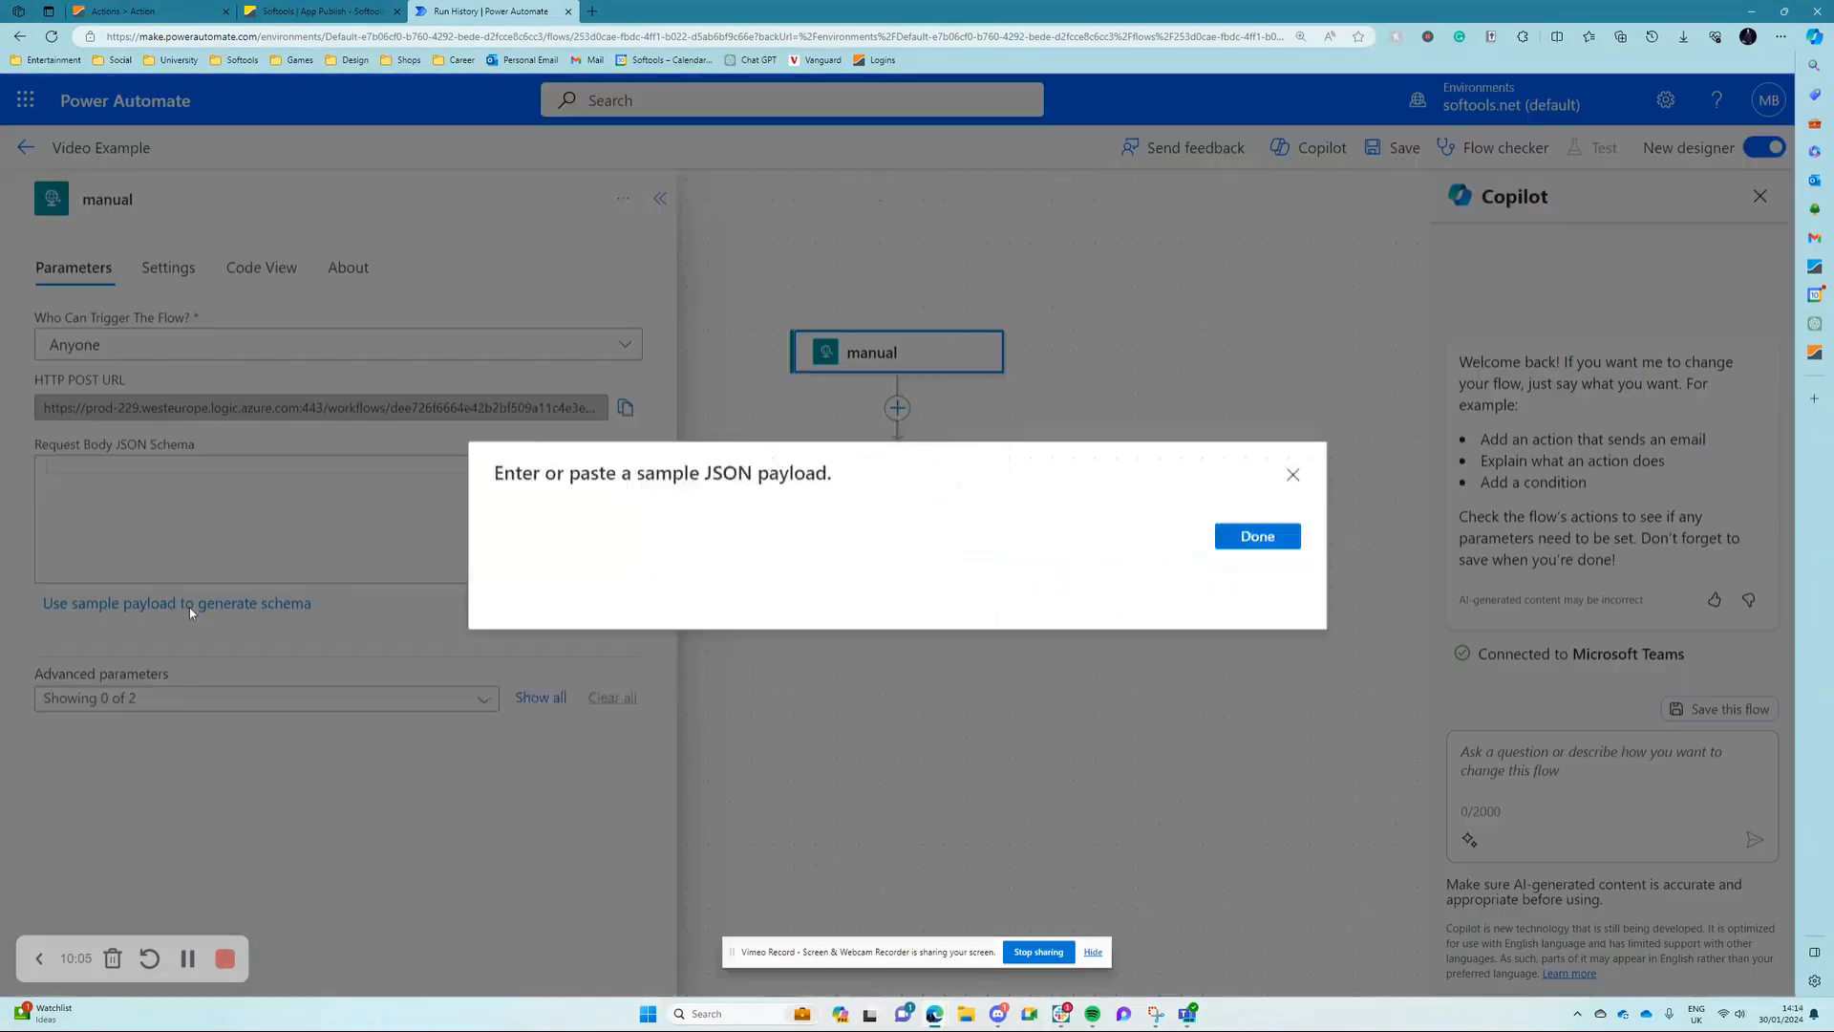
pyautogui.hotkey('ctrl', 'v')
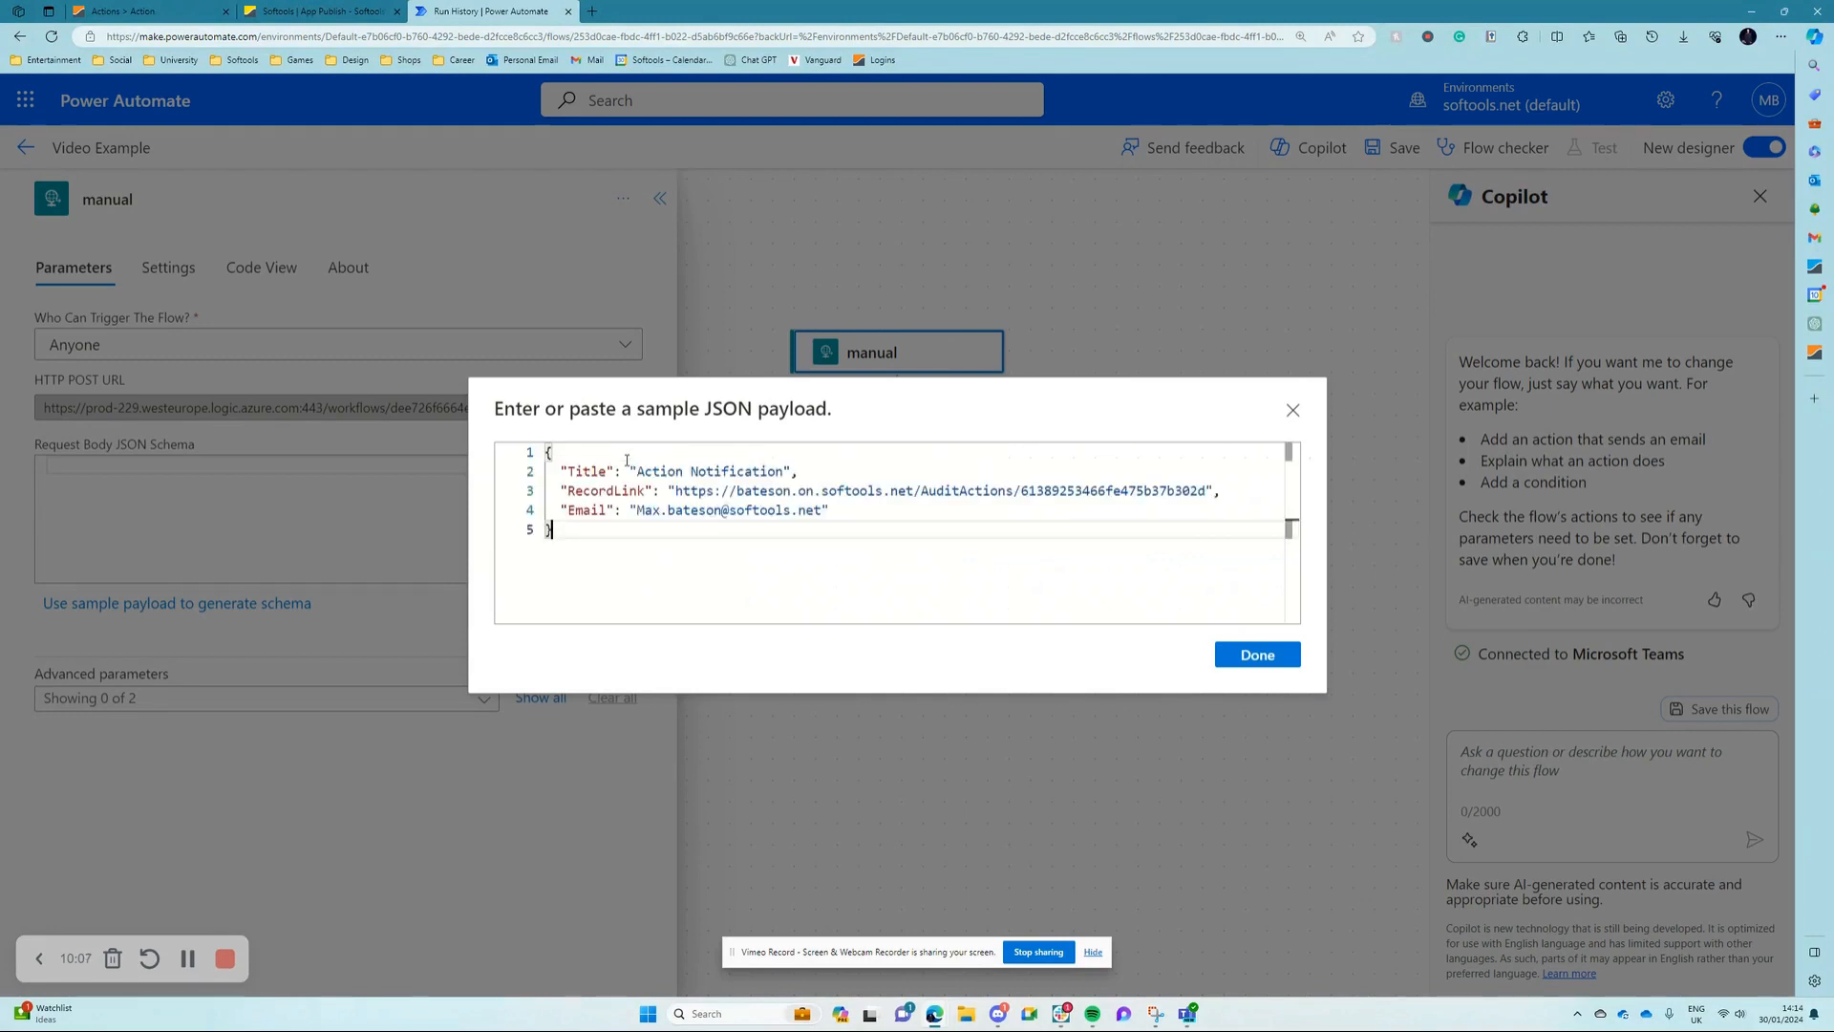
pyautogui.click(1256, 656)
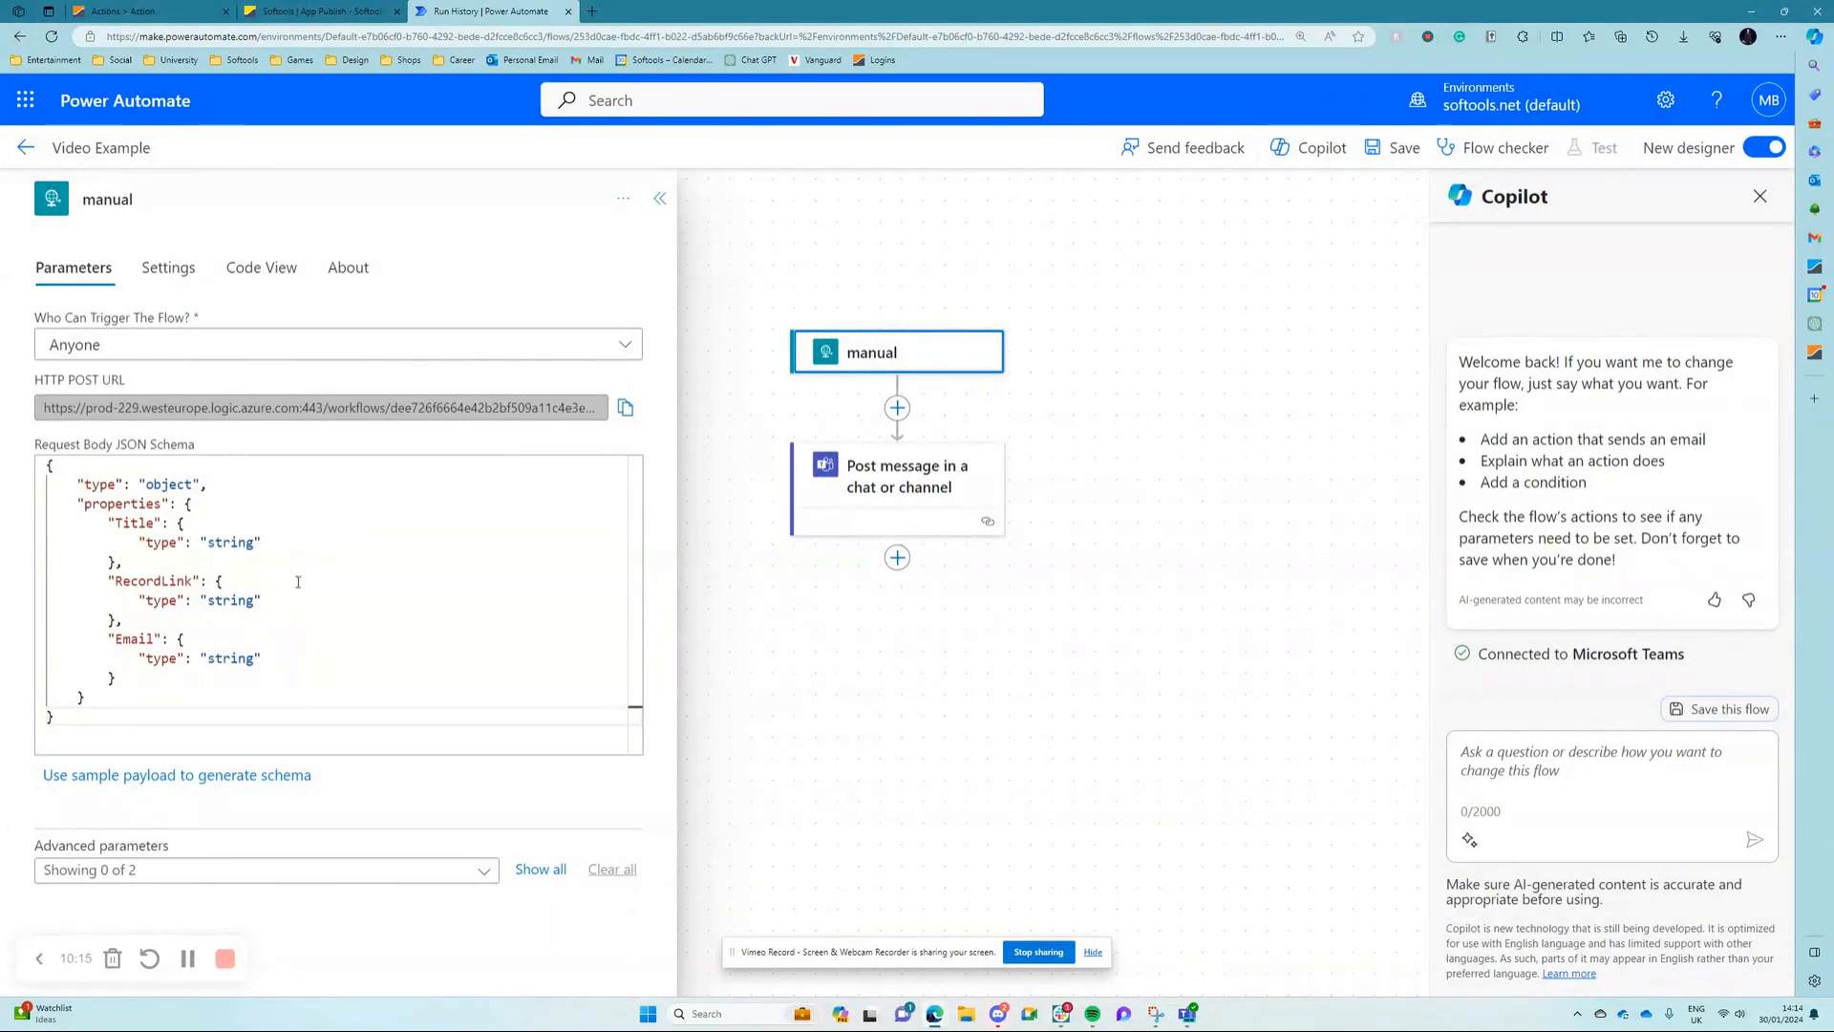
pyautogui.click(1396, 147)
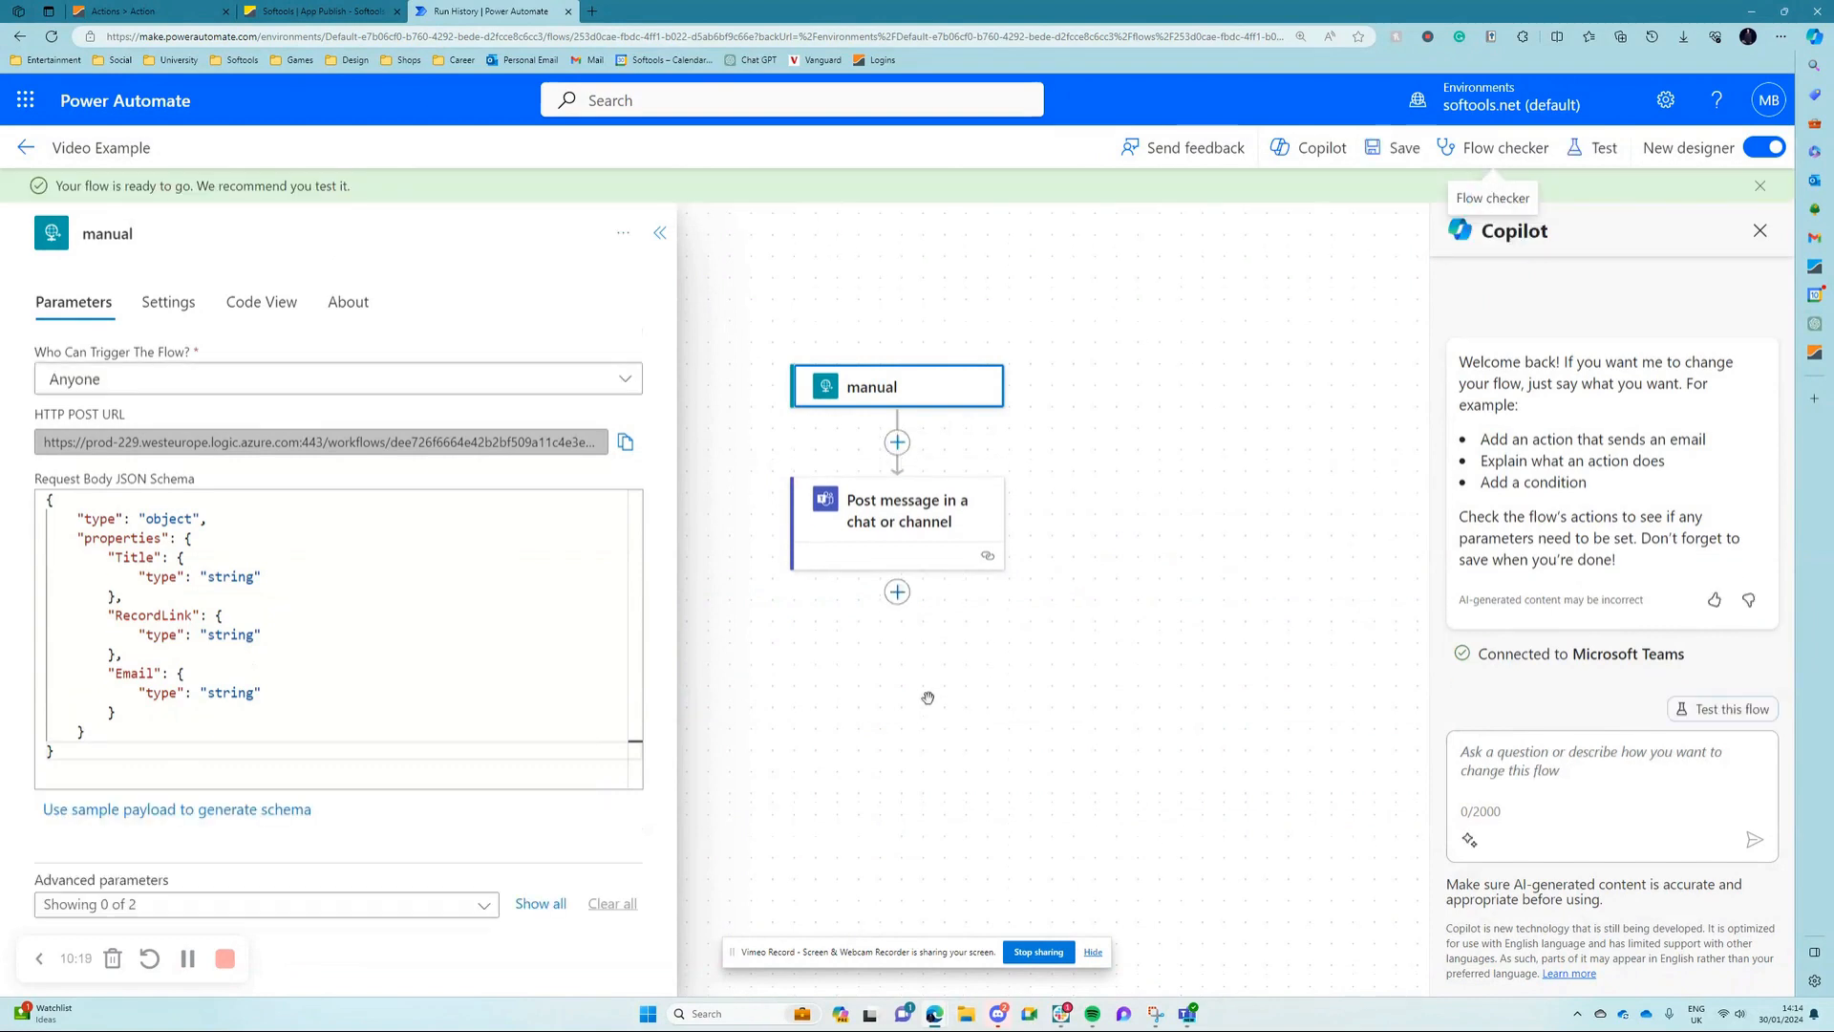
# Step: Clear the recipient and the message text of the Post message in a chat or channel action
pyautogui.click(849, 556)
pyautogui.click(306, 500)
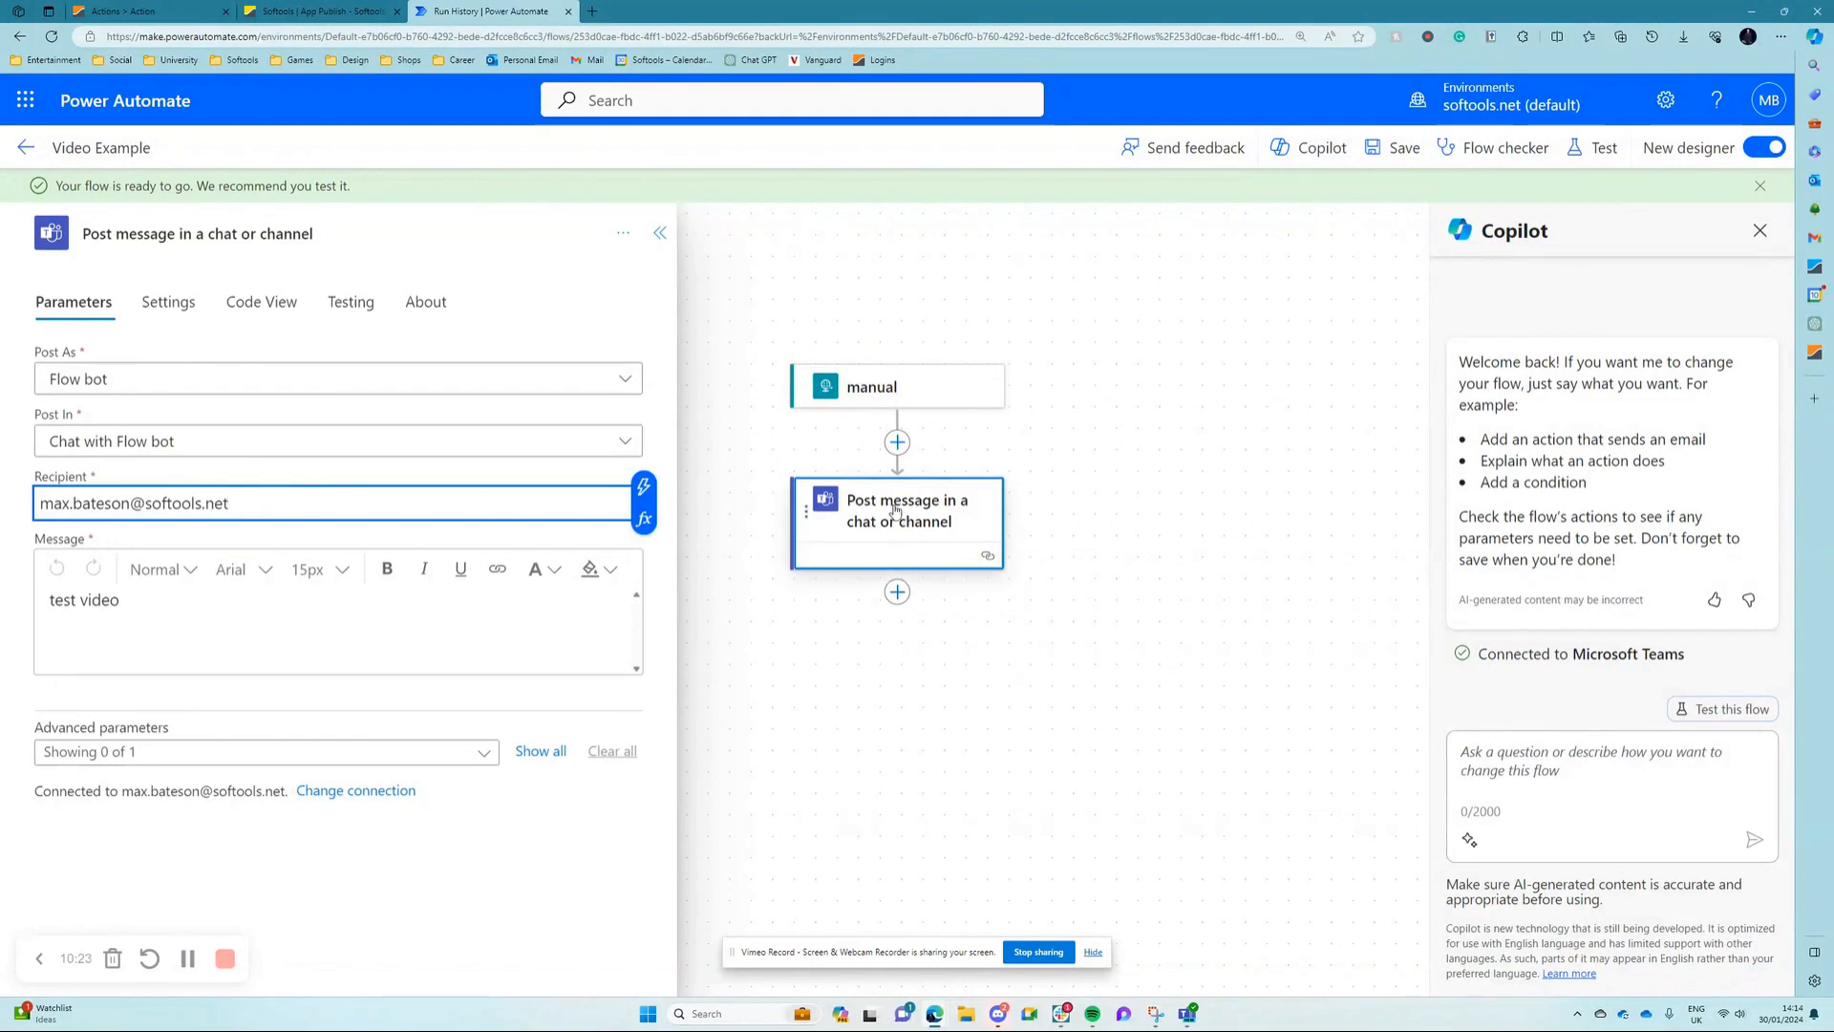
pyautogui.moveTo(292, 498); pyautogui.dragTo(36, 503)
pyautogui.press('BackSpace')
pyautogui.moveTo(123, 606); pyautogui.dragTo(48, 621)
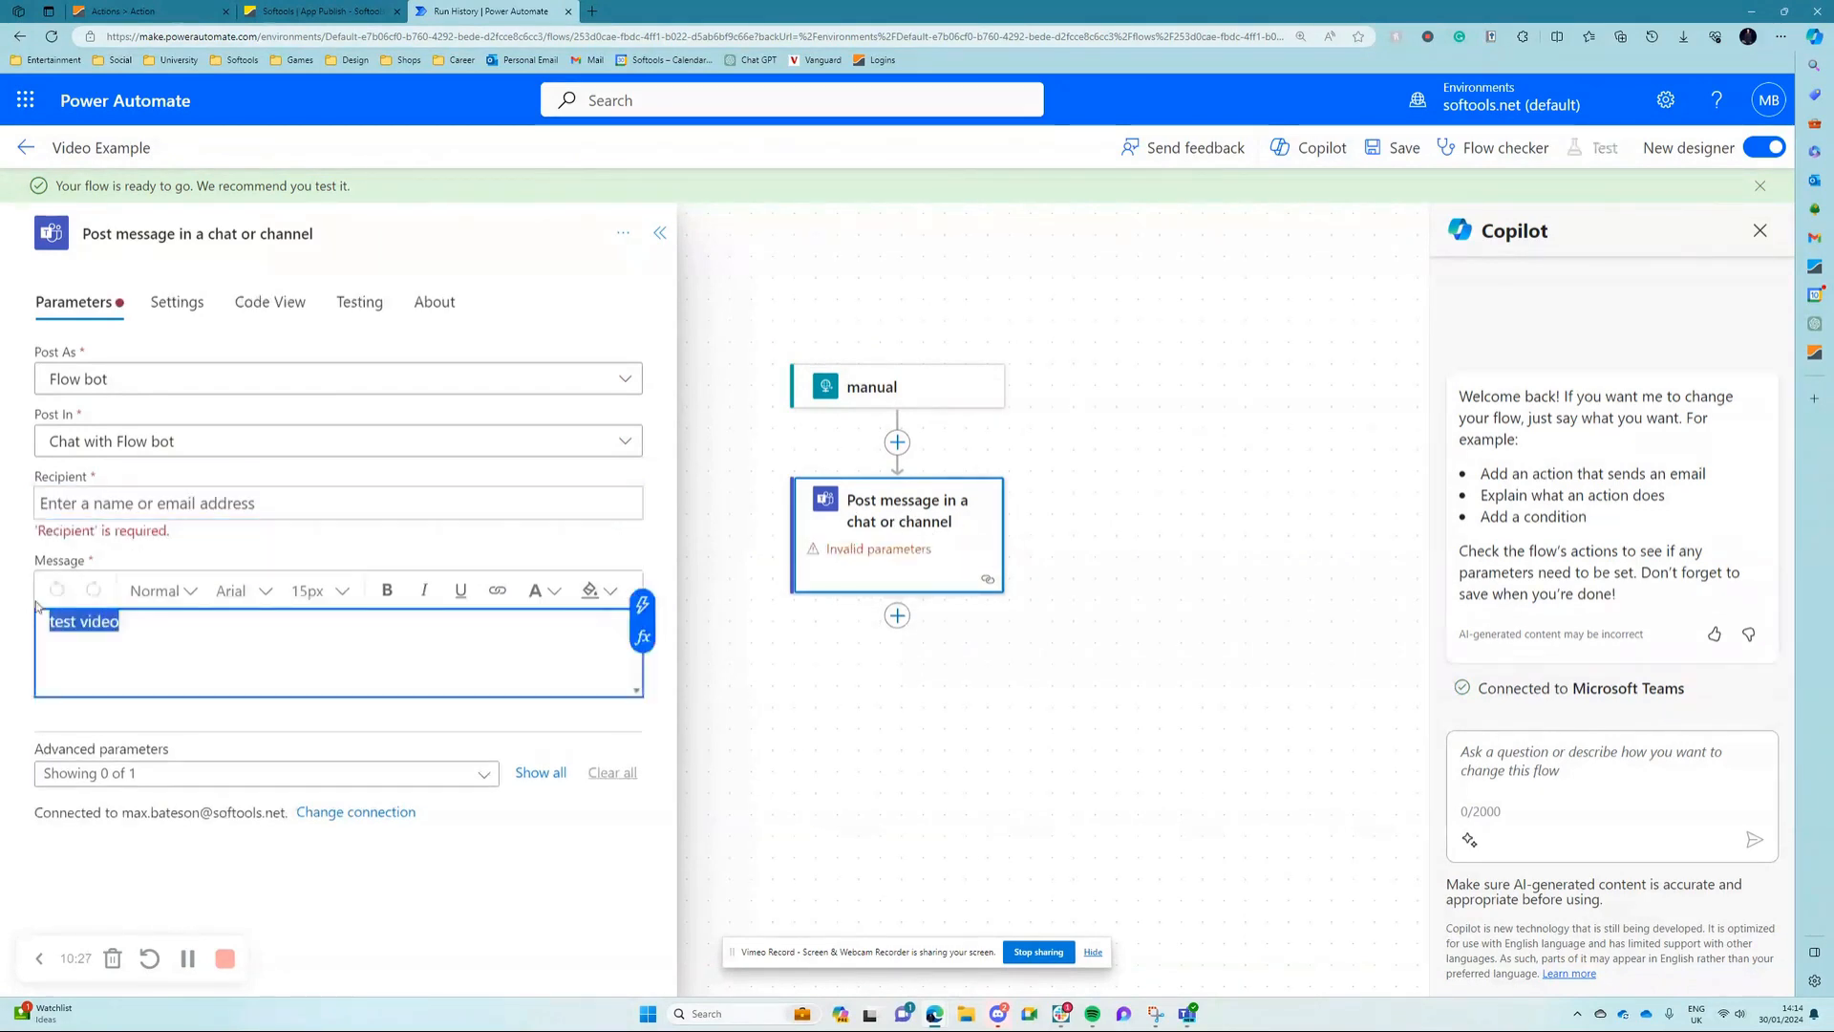
pyautogui.press('BackSpace')
# Step: Set the Teams message's recipient to the Email dynamic value from the manual trigger
pyautogui.click(228, 509)
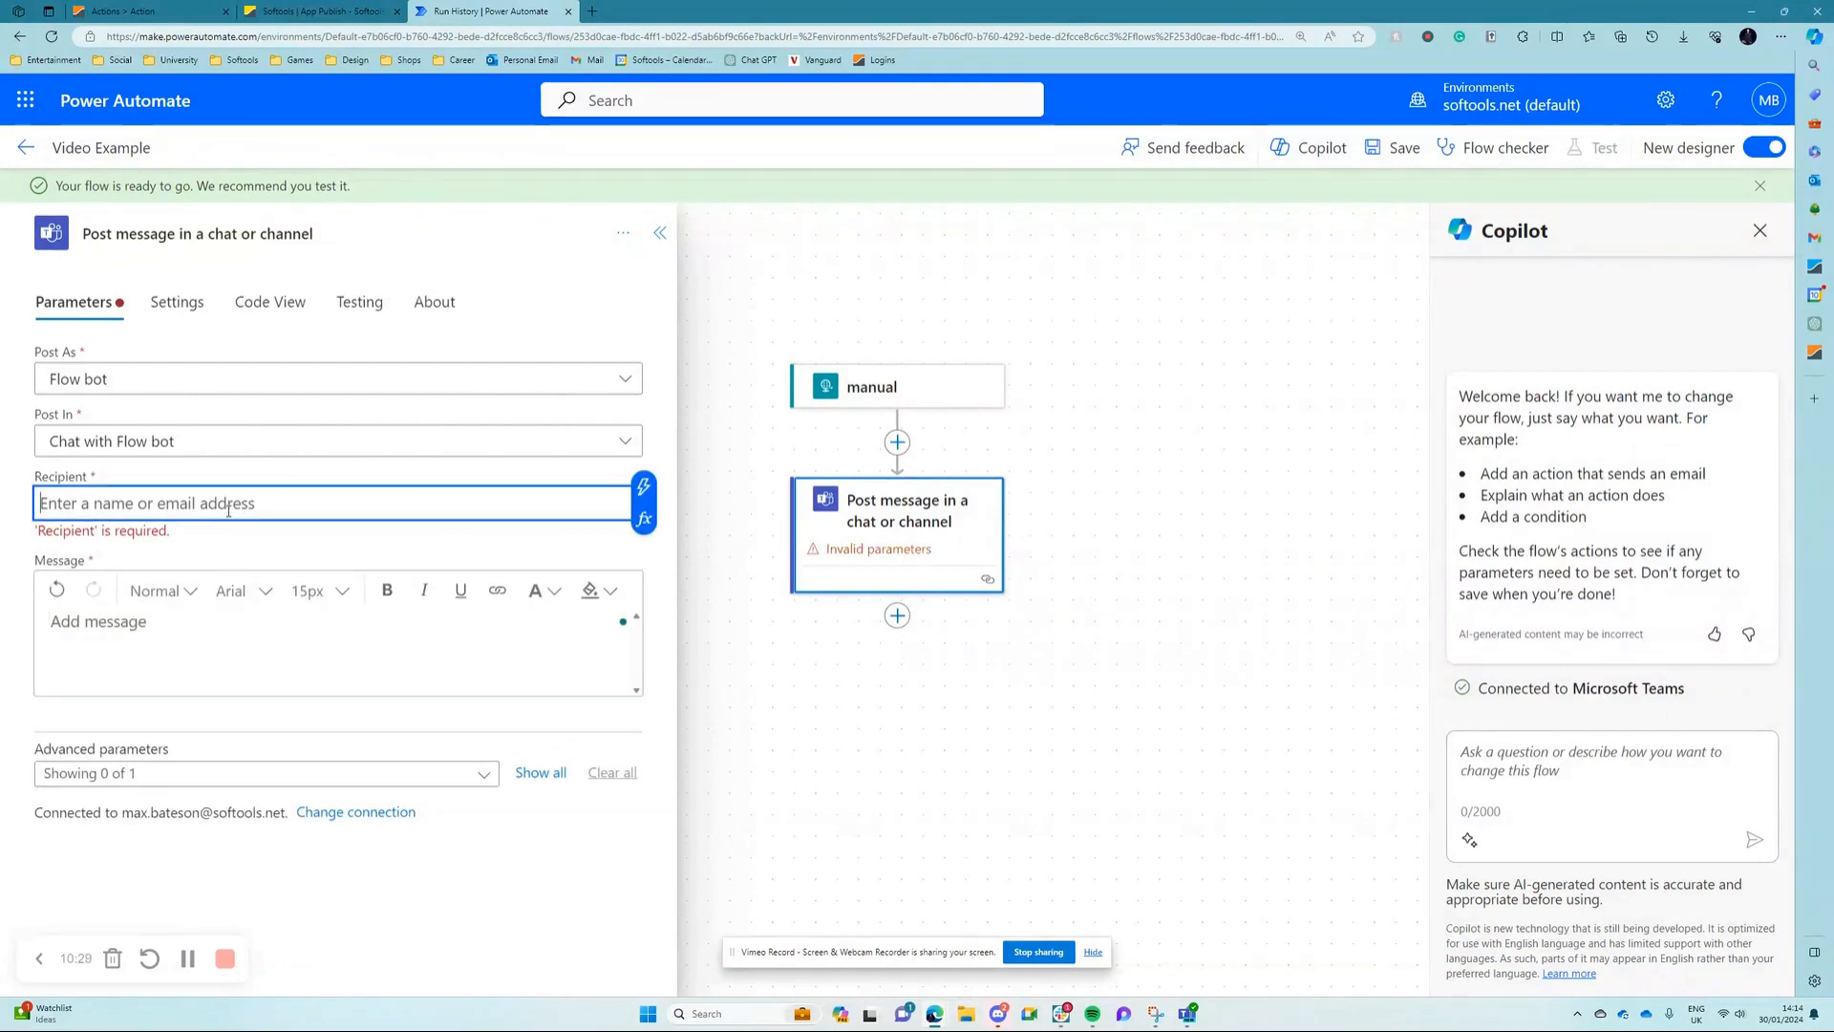
pyautogui.click(645, 496)
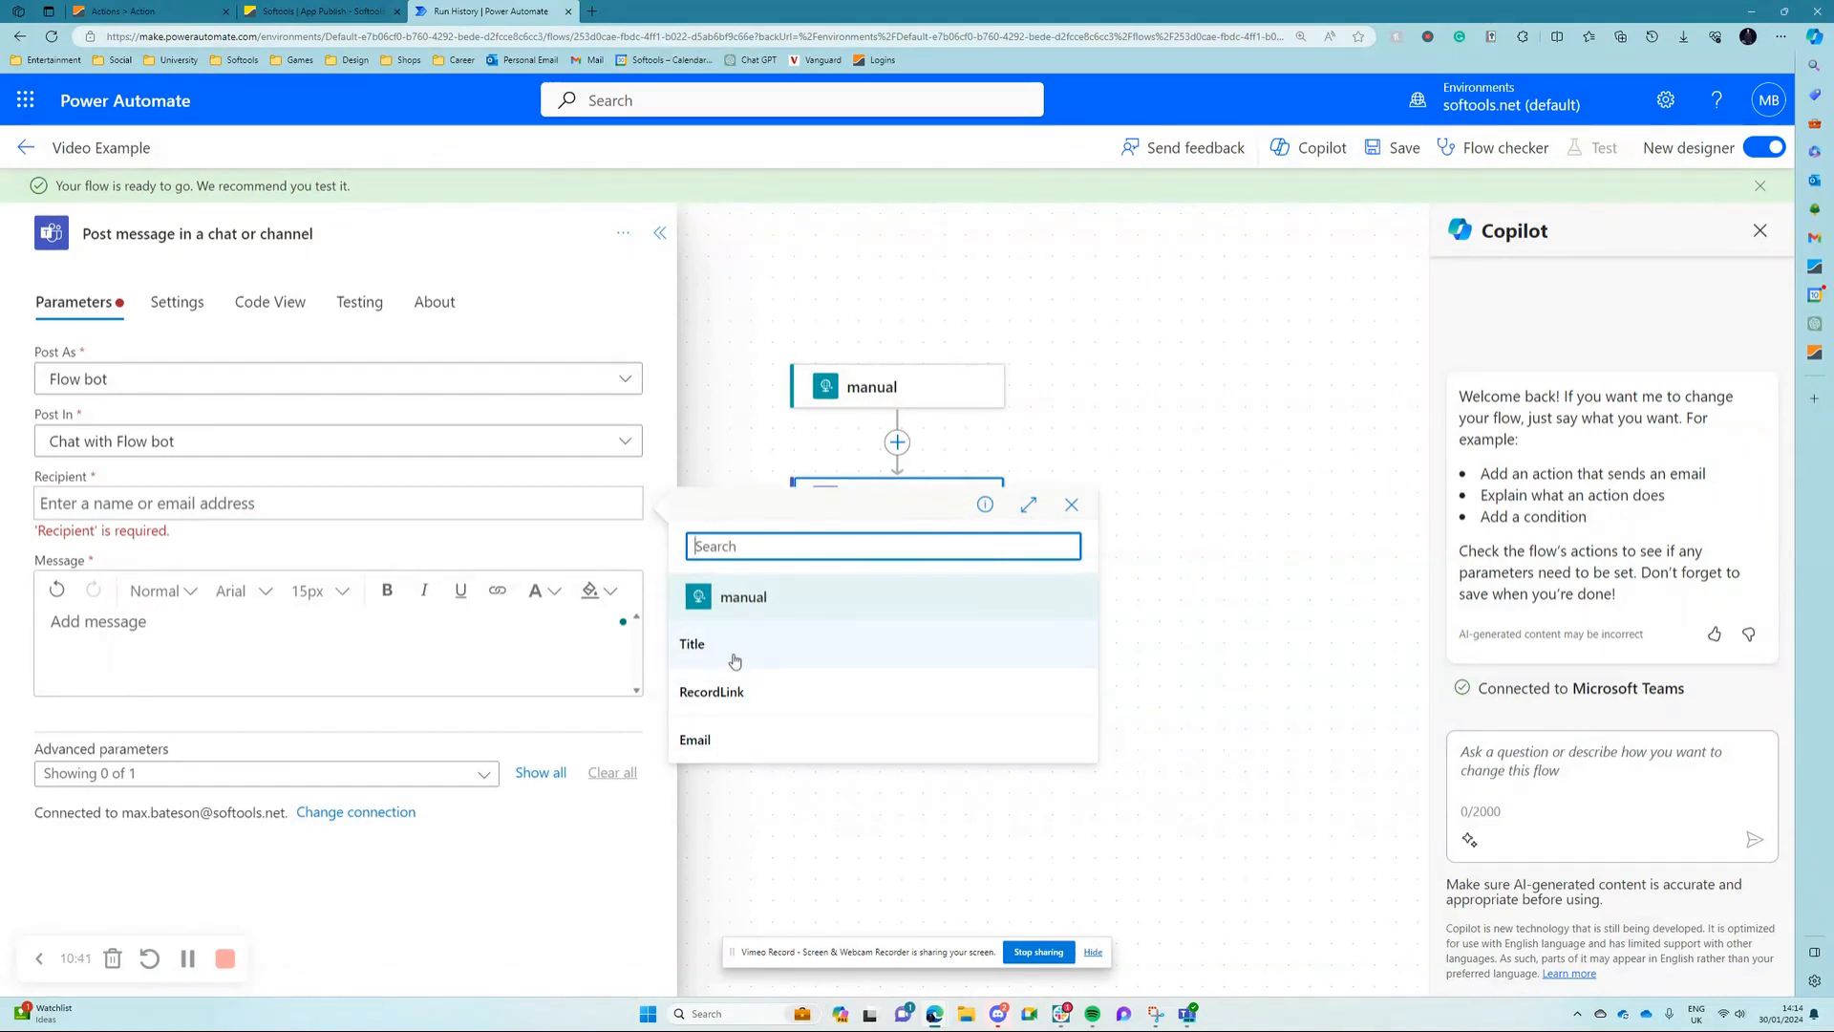
pyautogui.click(735, 739)
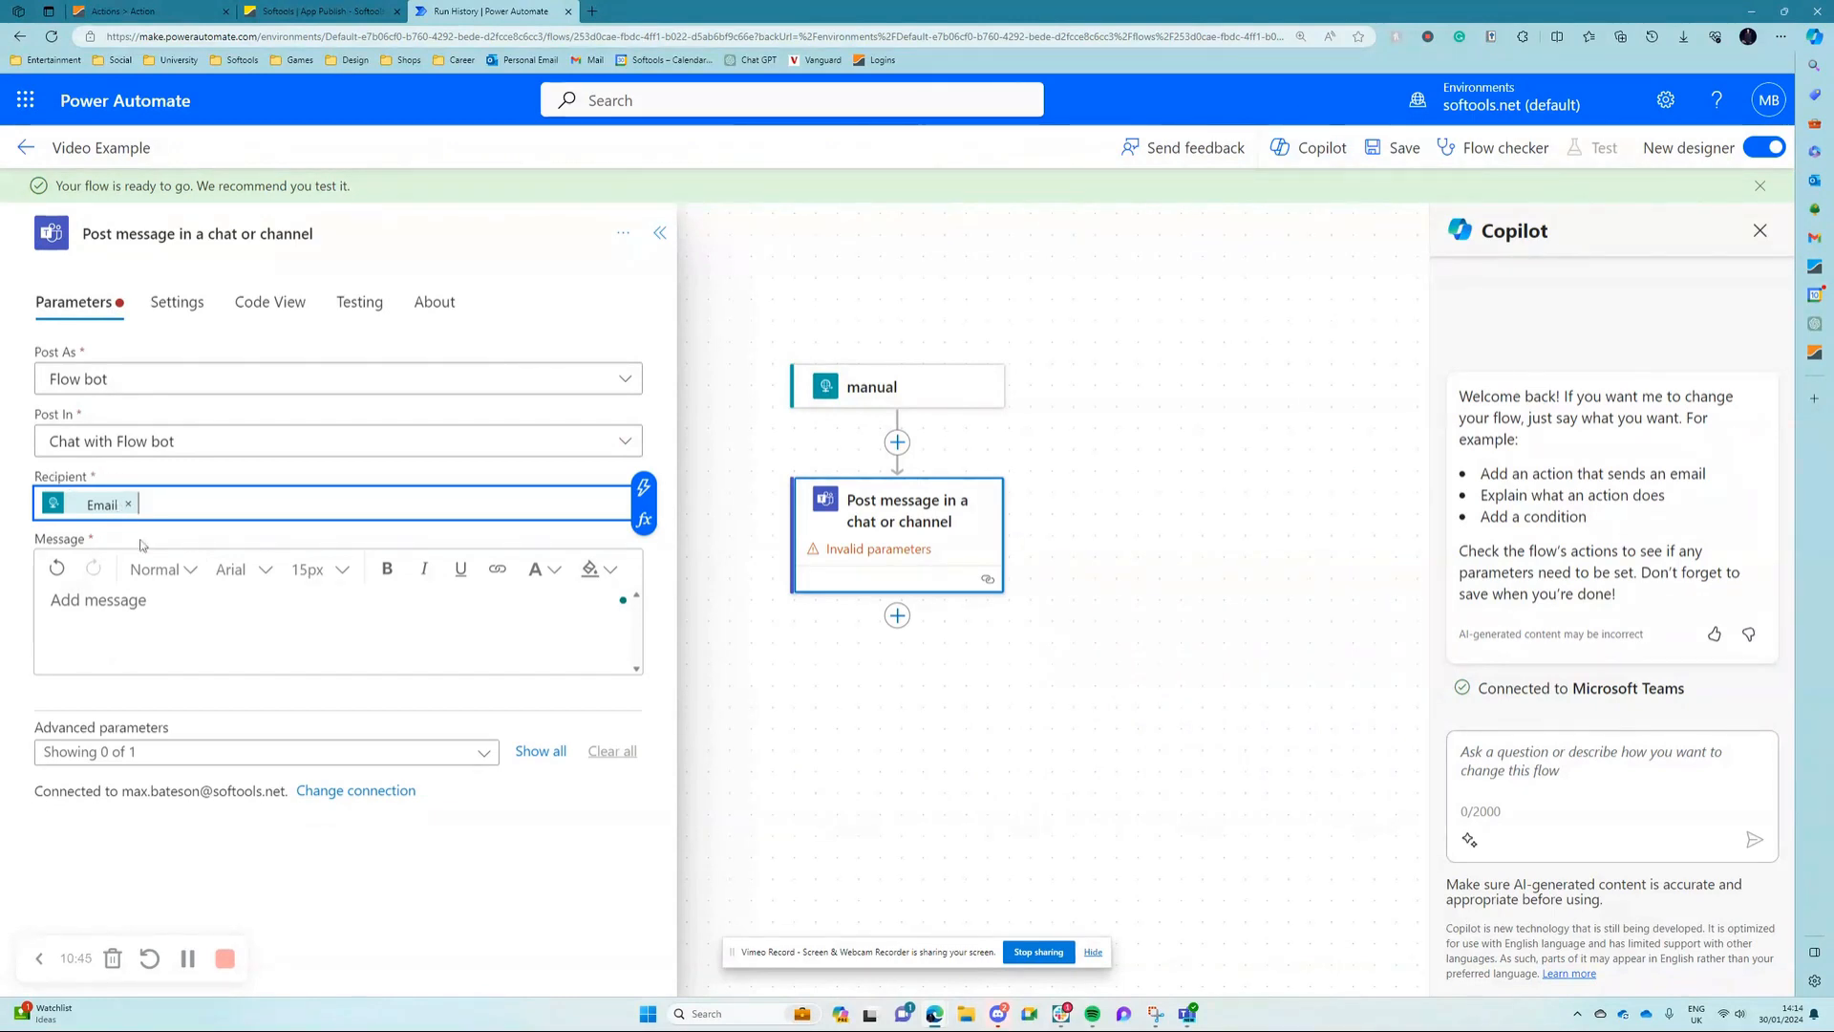
# Step: Insert the trigger's Title and RecordLink dynamic values on separate lines in the Teams message body
pyautogui.click(150, 599)
pyautogui.click(643, 584)
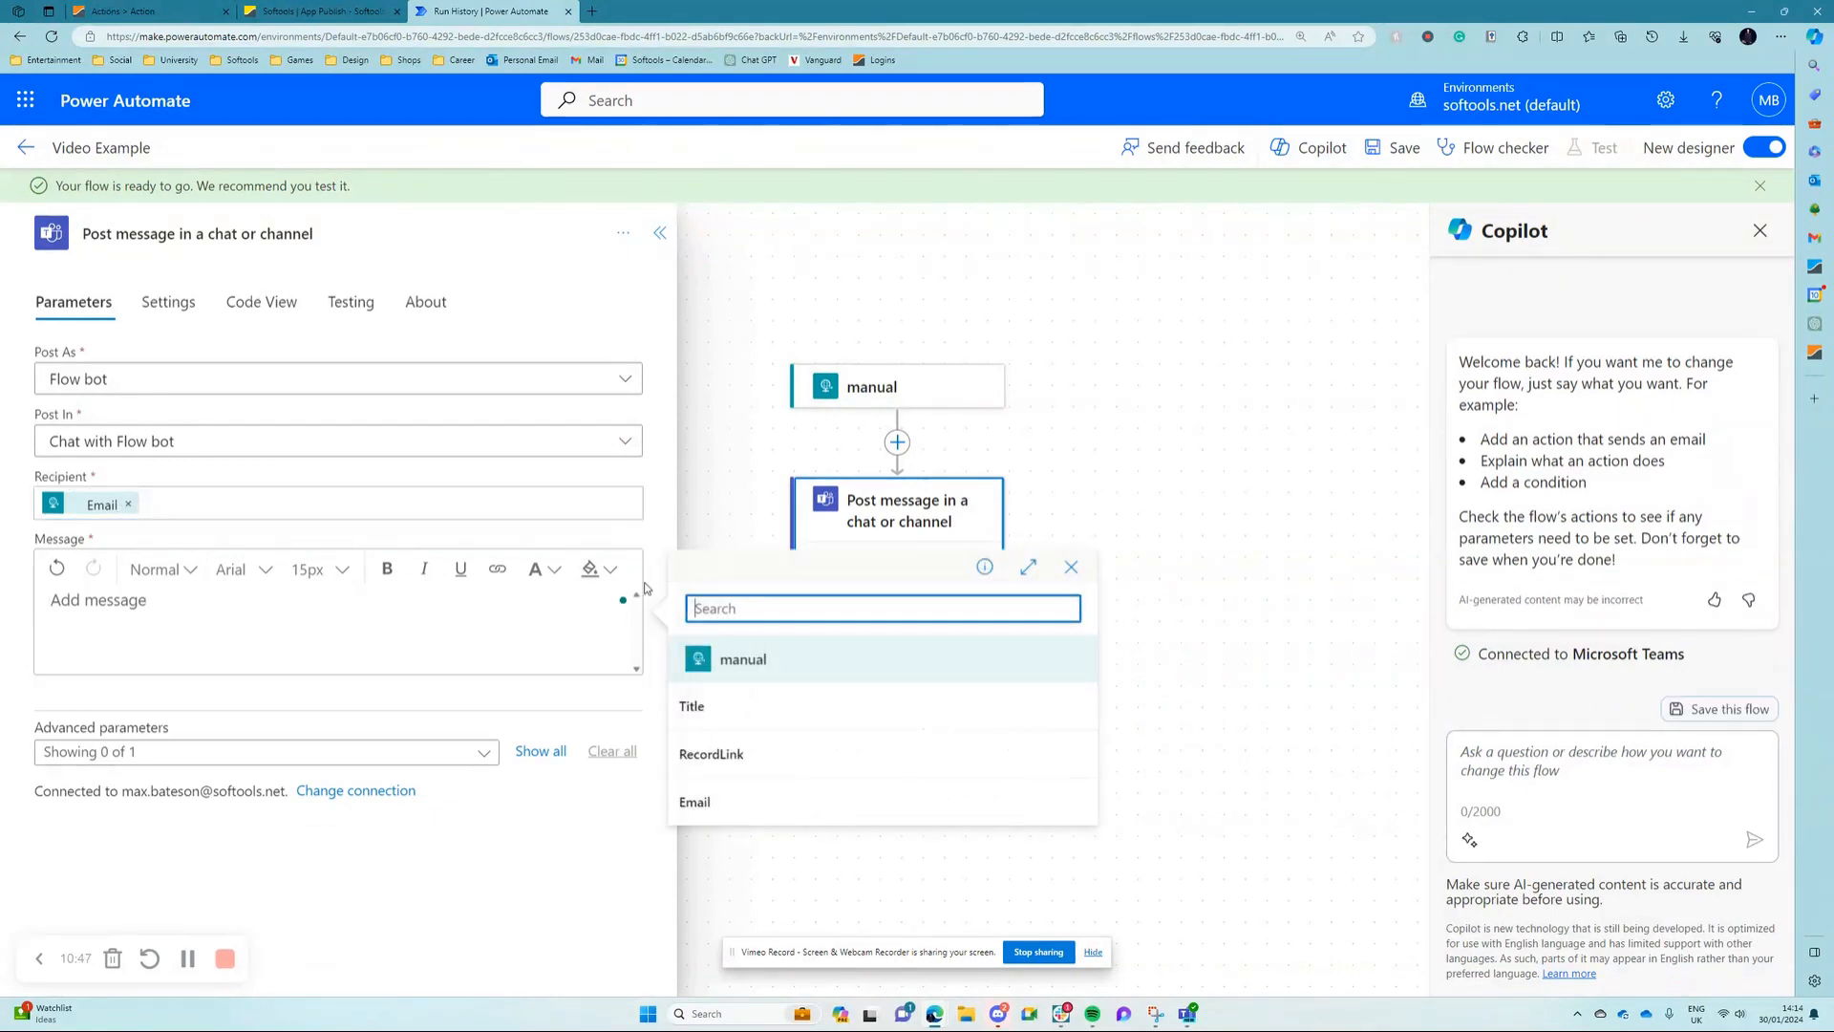
pyautogui.click(745, 707)
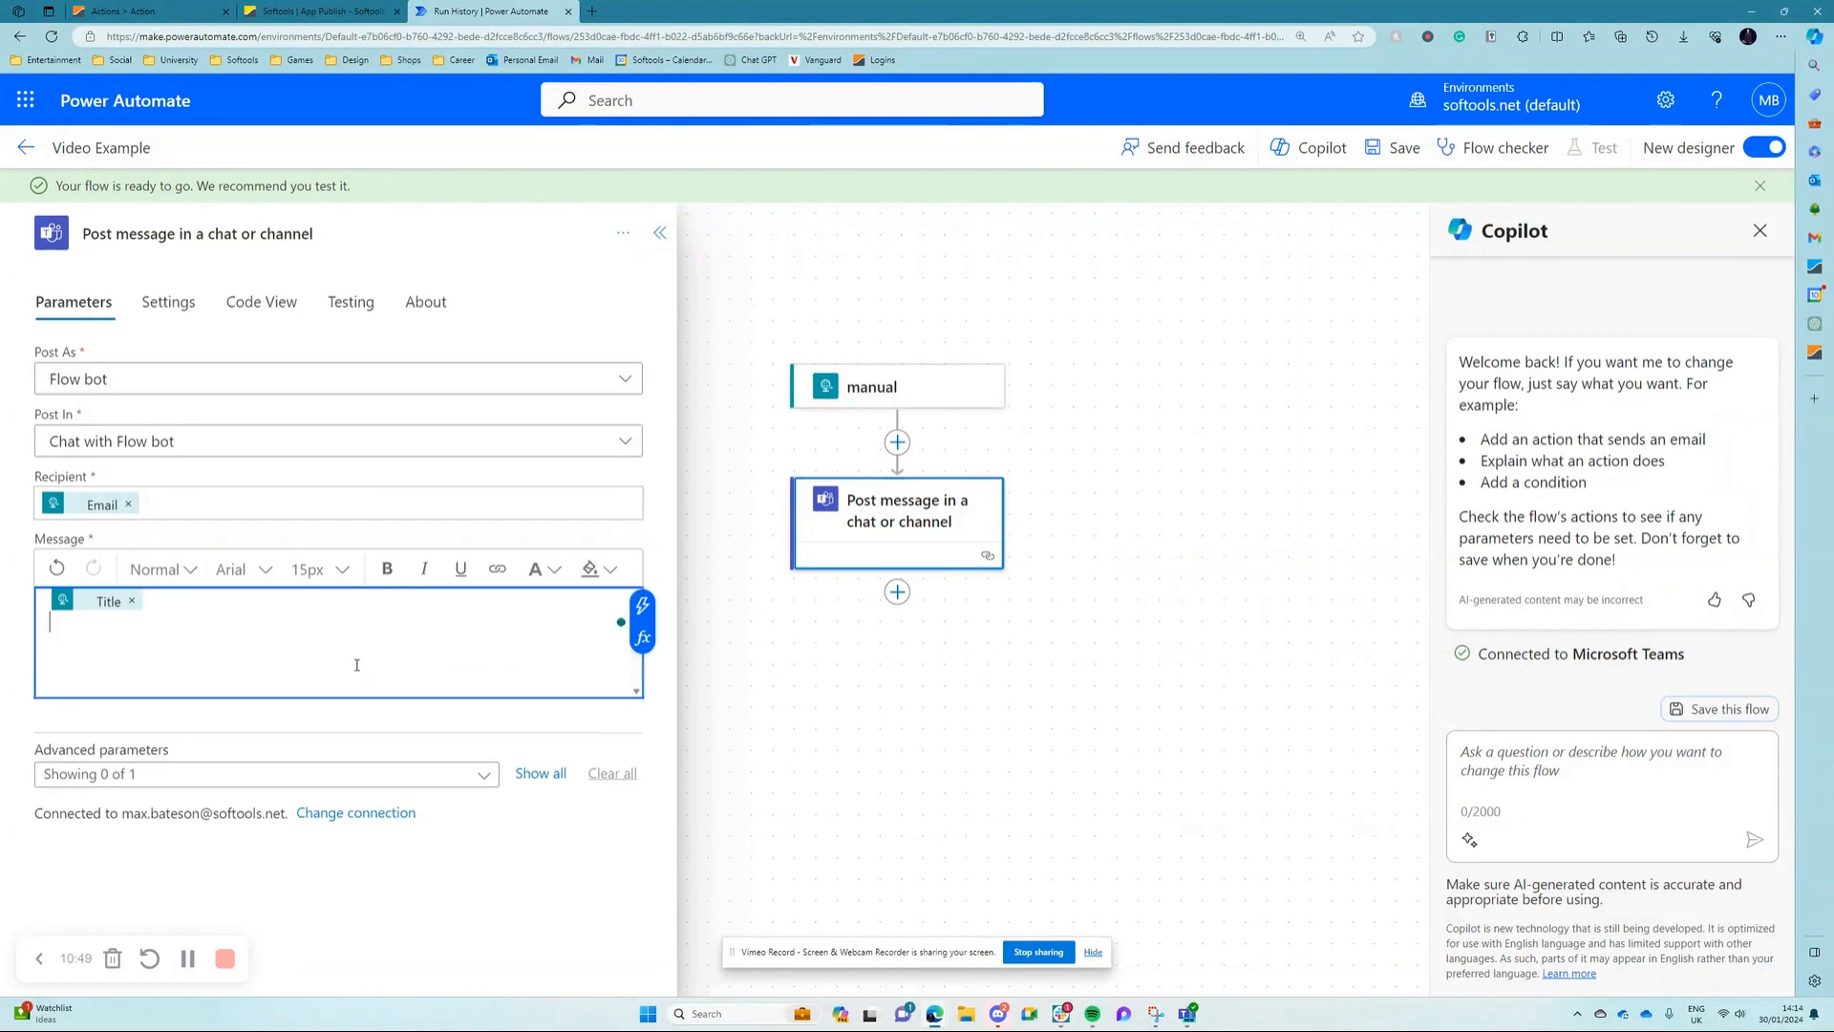
pyautogui.click(643, 583)
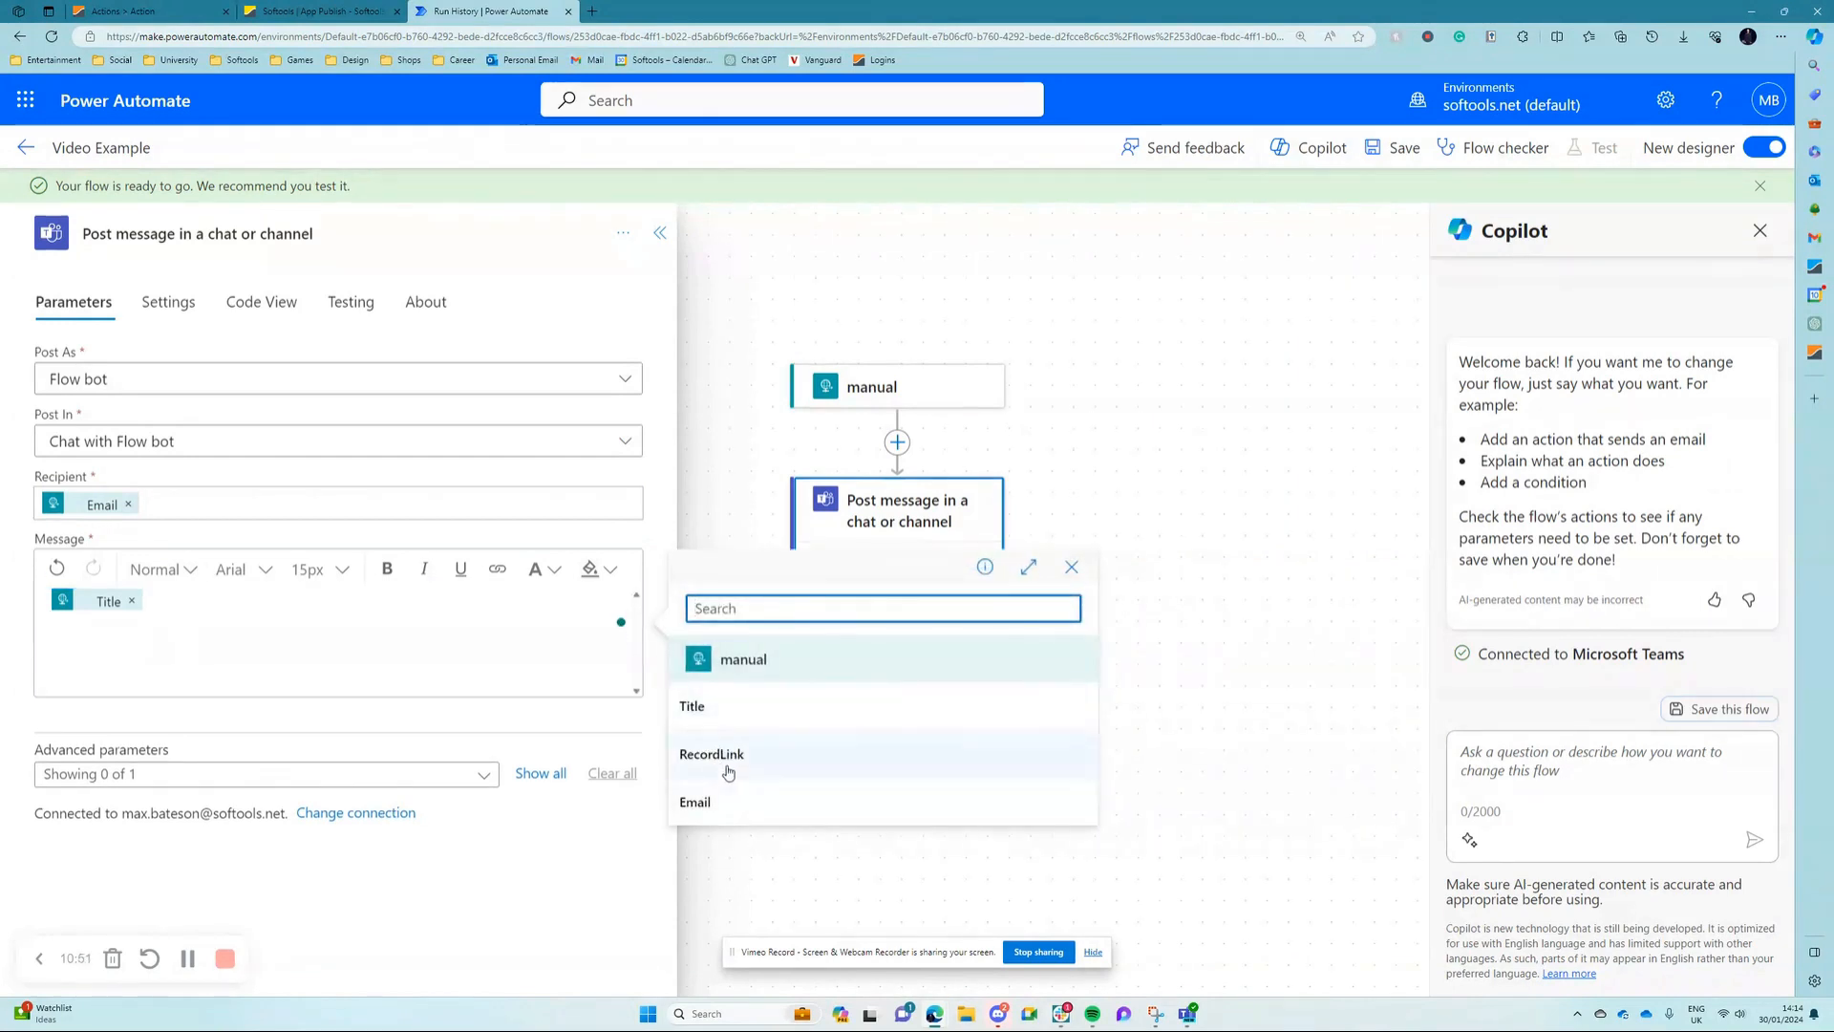
pyautogui.click(728, 762)
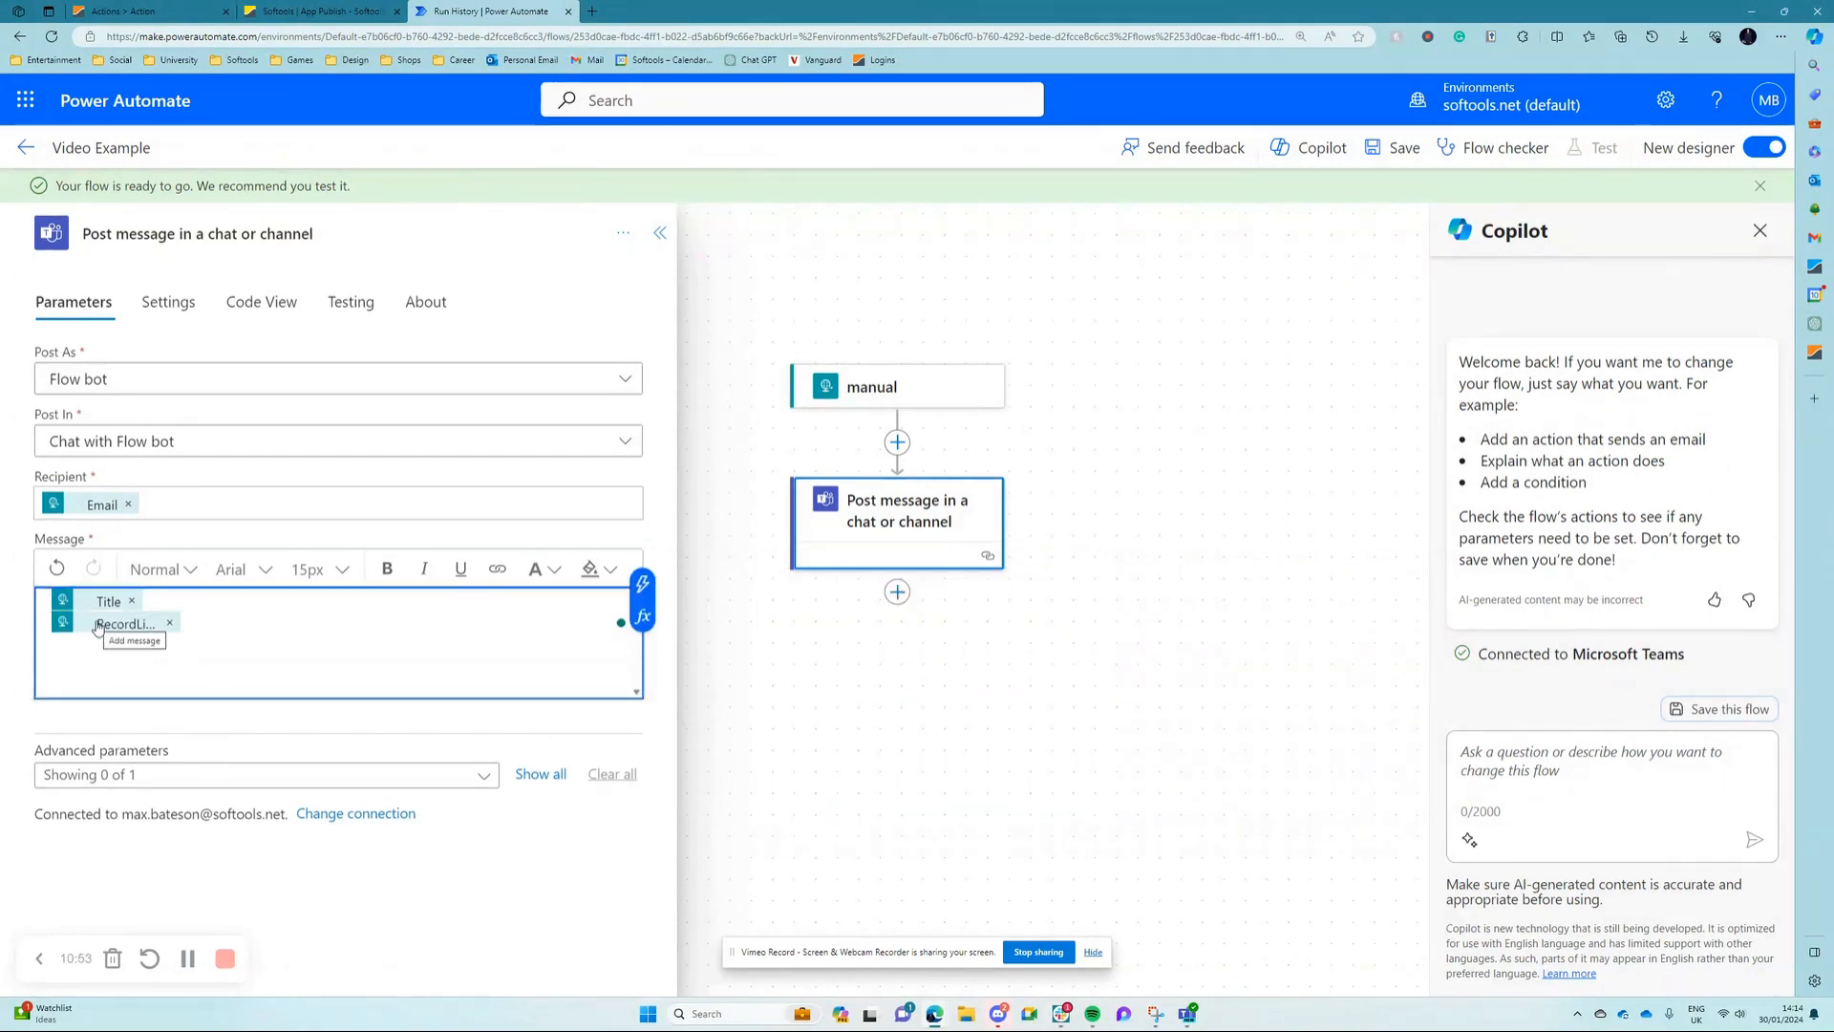
# Step: Add the text "This action is overdue:" in front of the Title value in the message
pyautogui.write('Th')
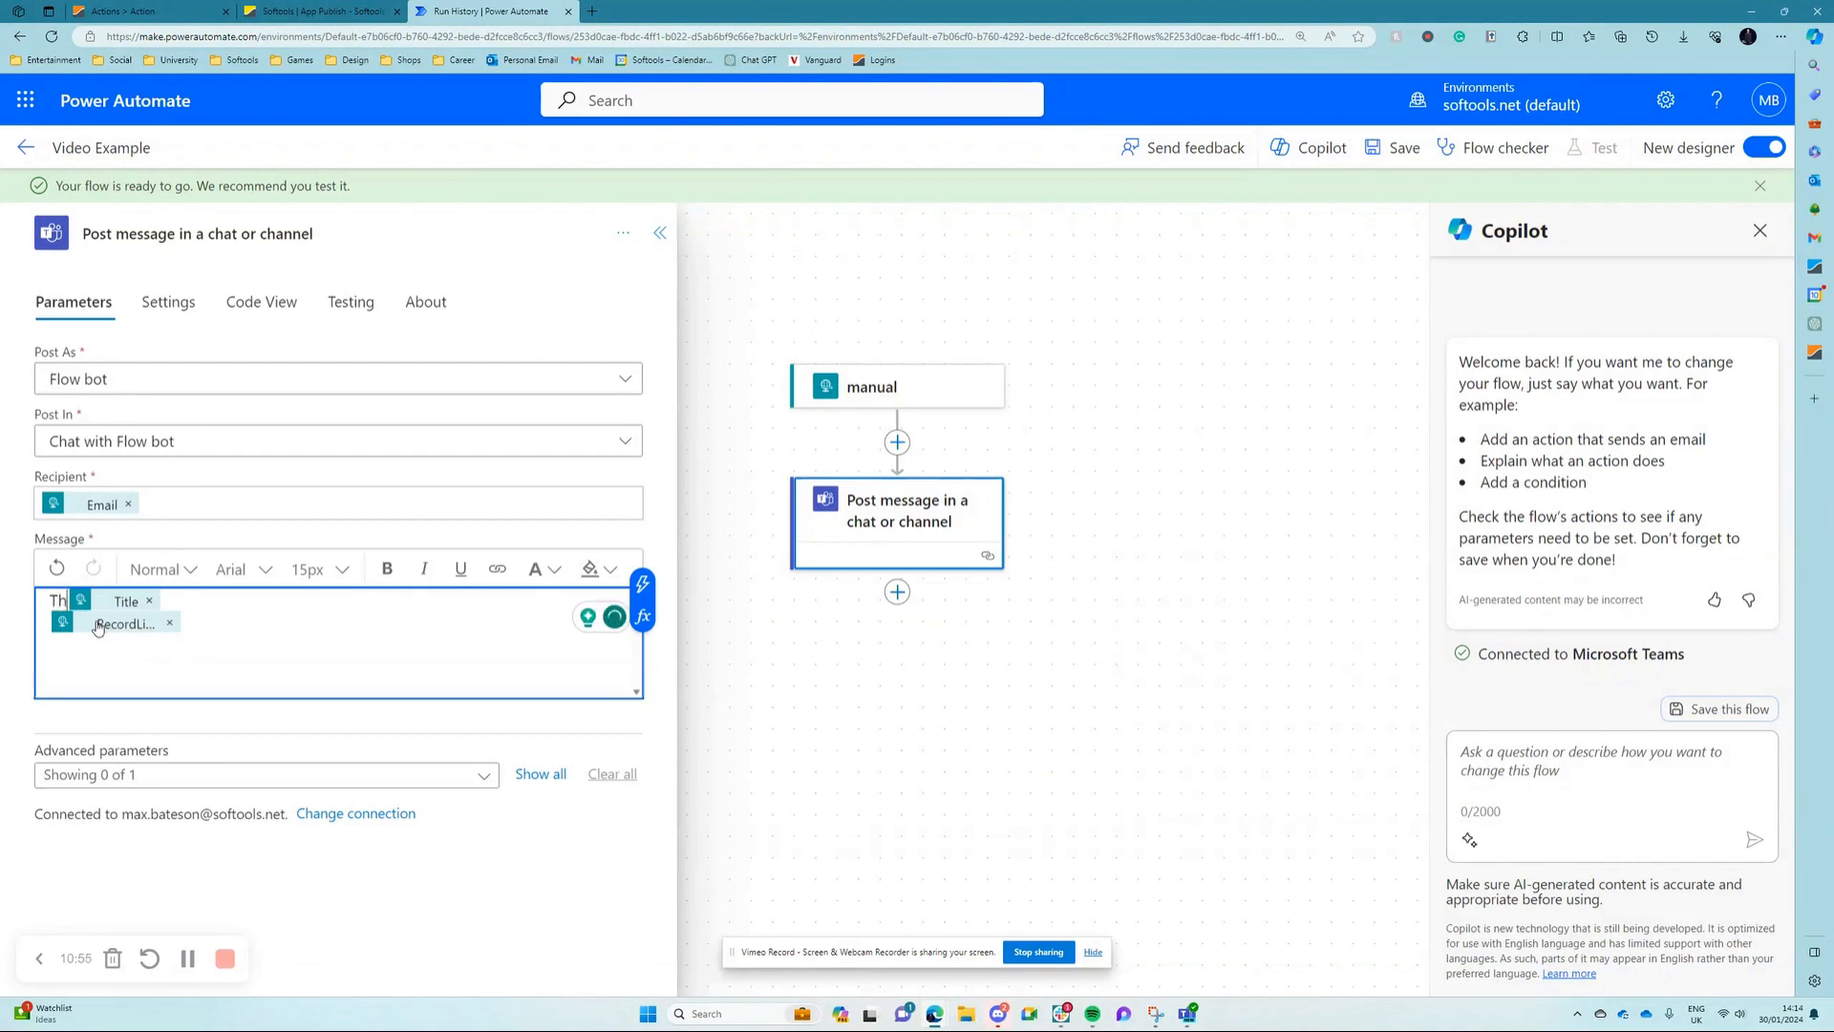
pyautogui.write('is action is')
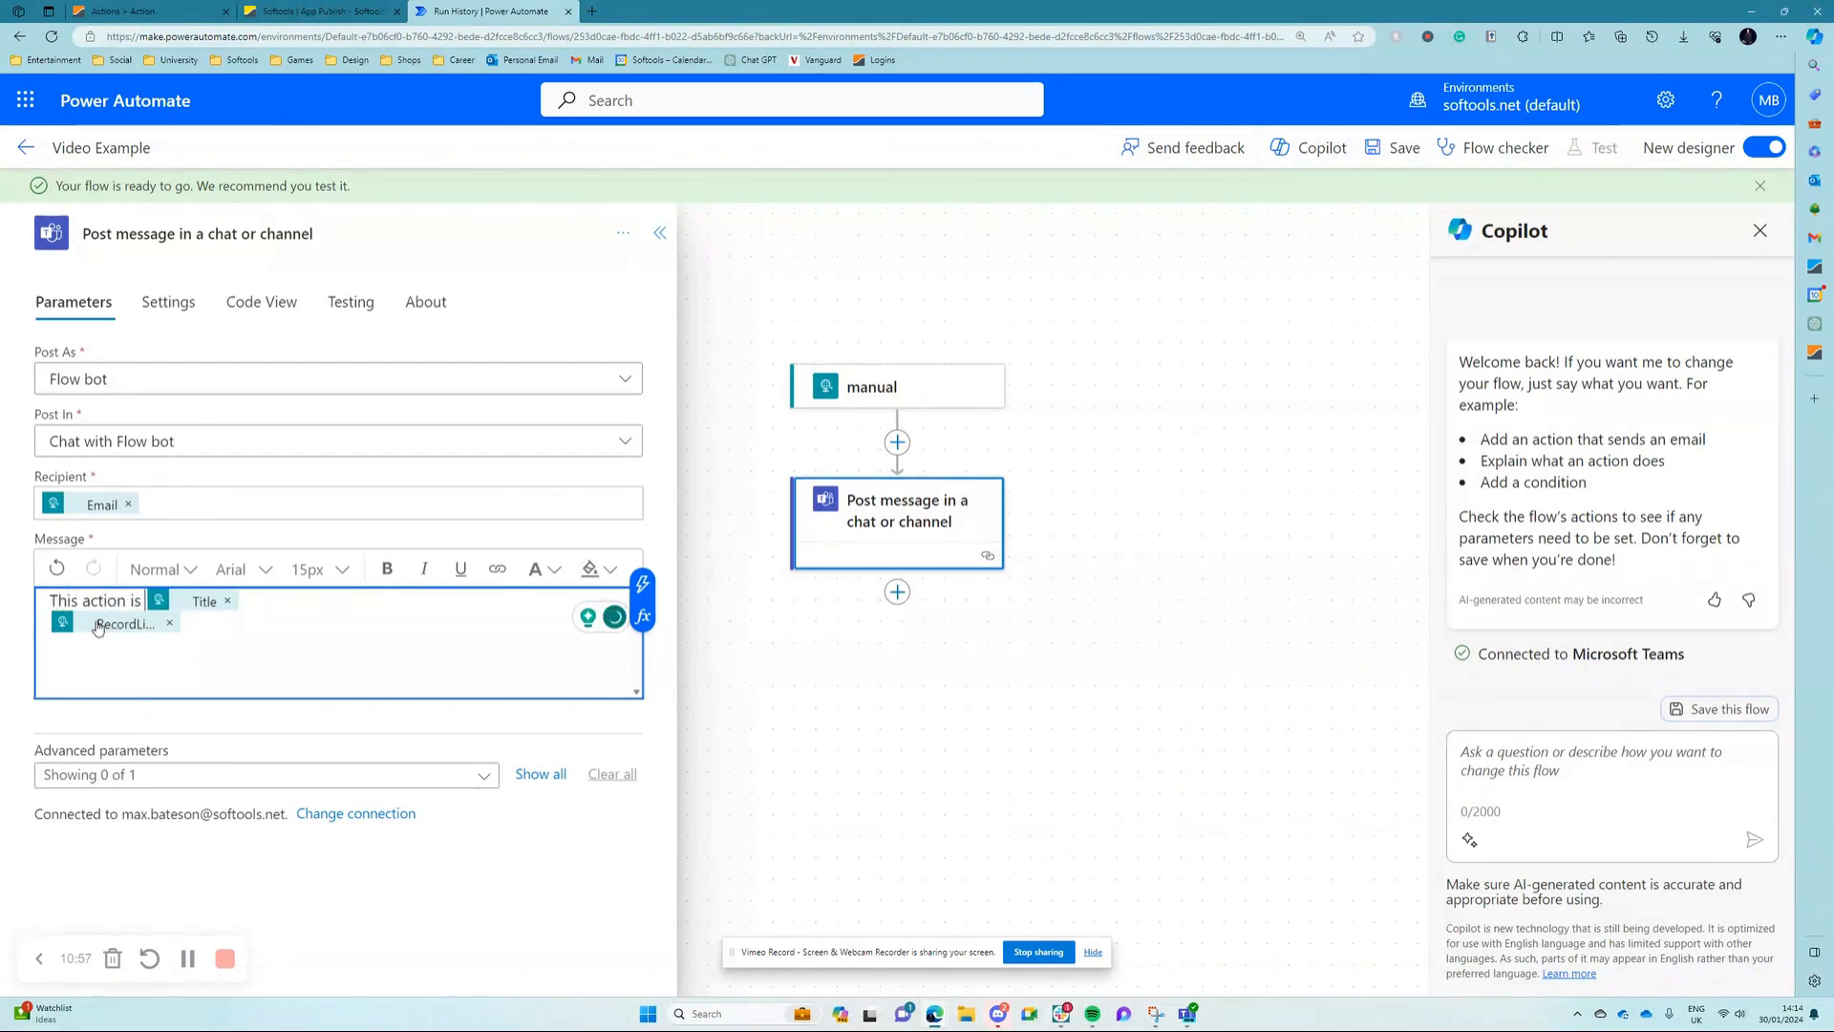
pyautogui.write(' overdue:')
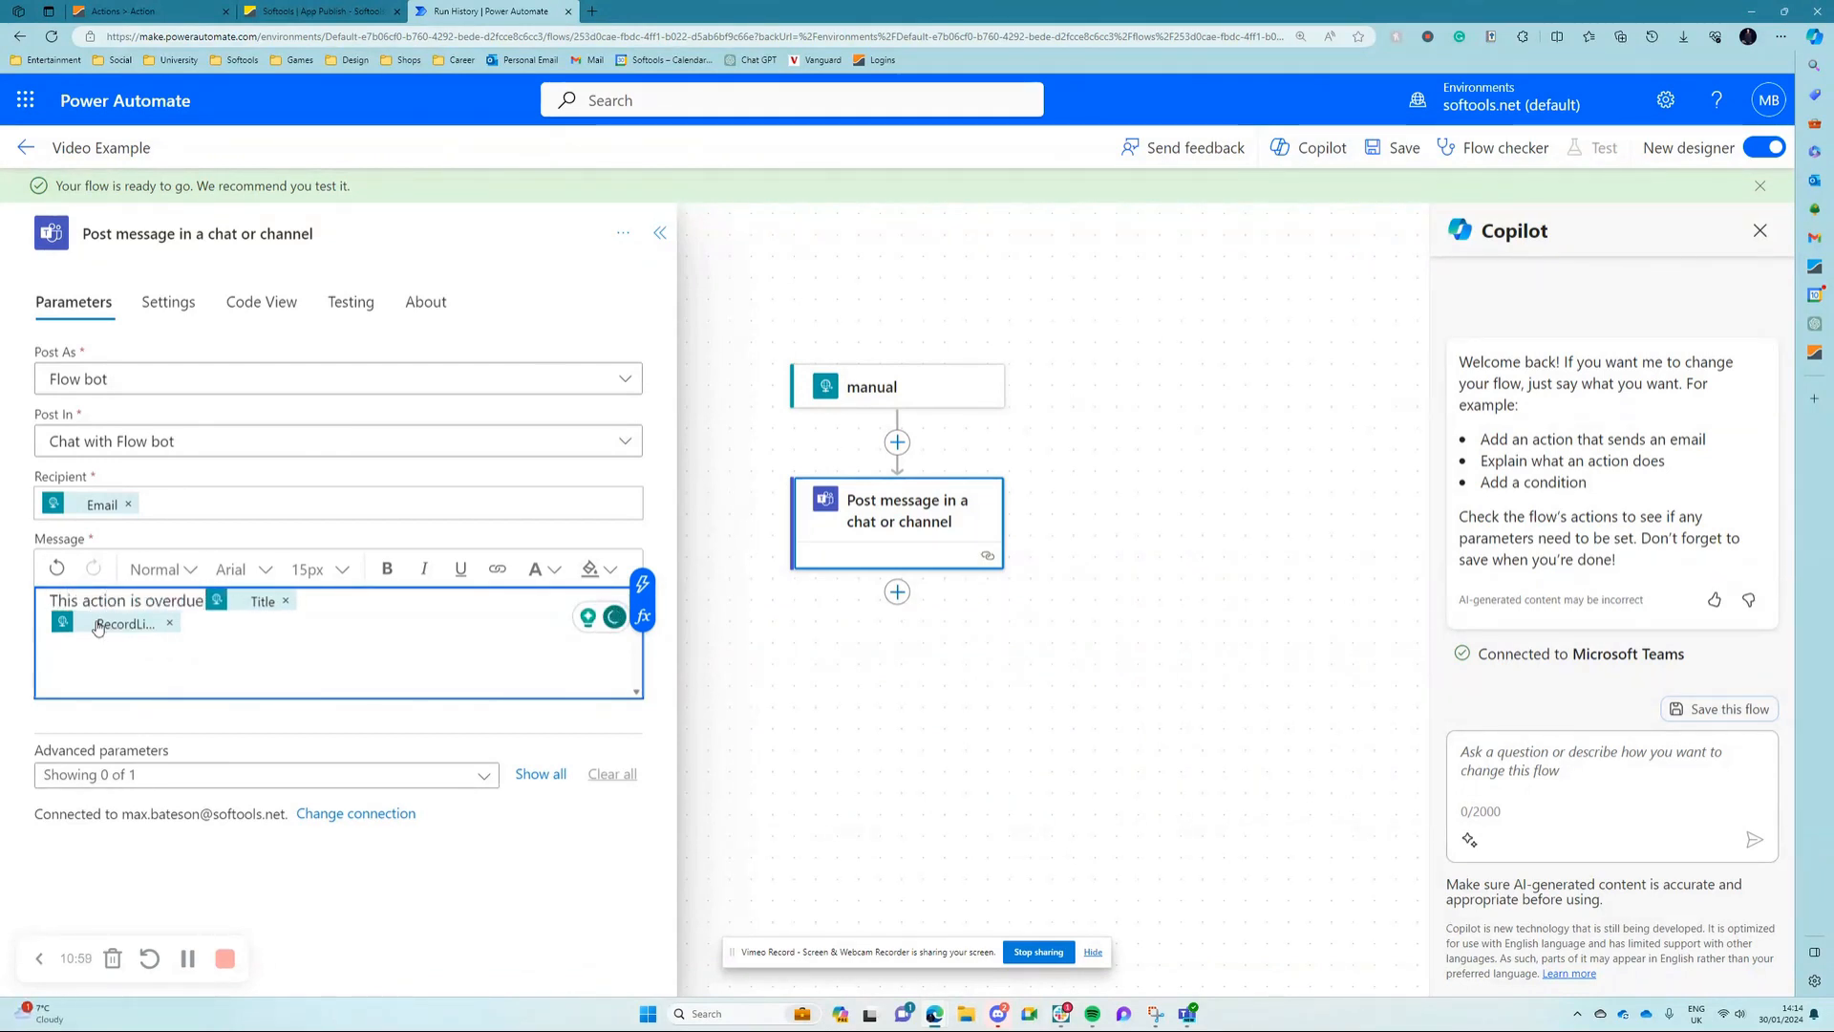
# Step: Add a blank line and "Please follow this link to complete action:" before the RecordLink value, and save the flow
pyautogui.click(49, 619)
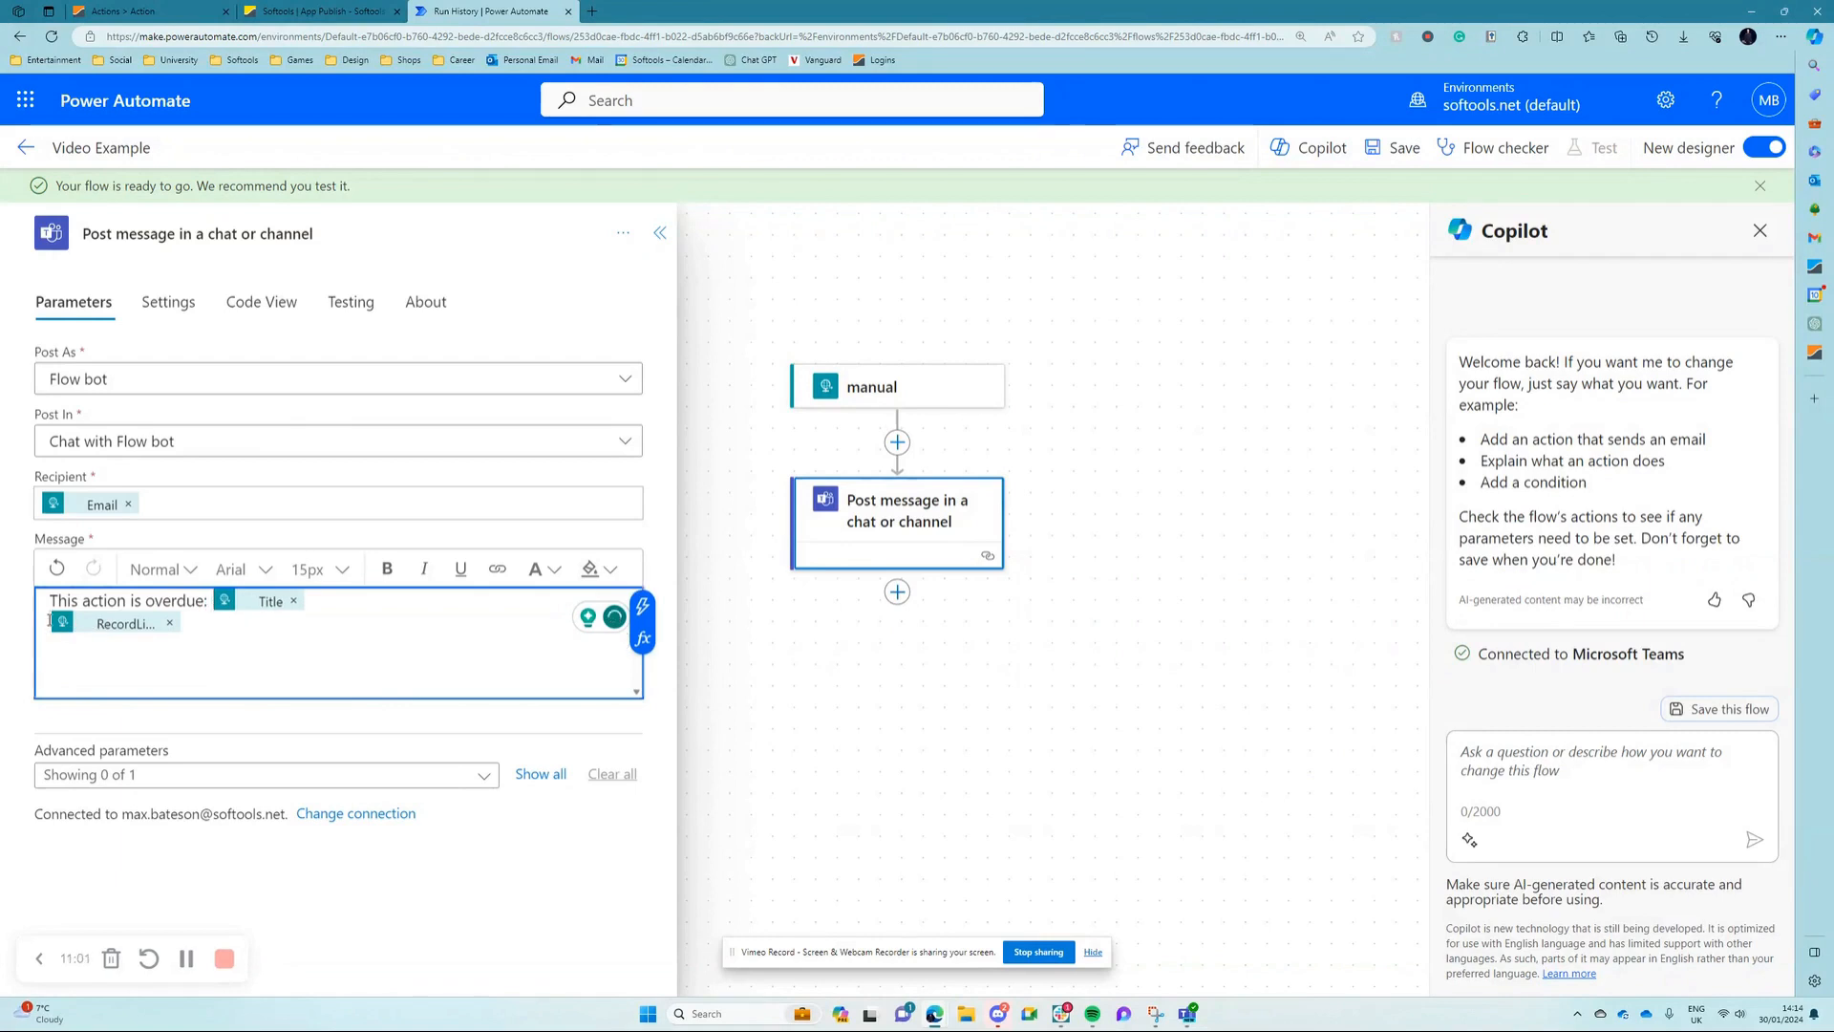
pyautogui.press('Return')
pyautogui.write('Pl')
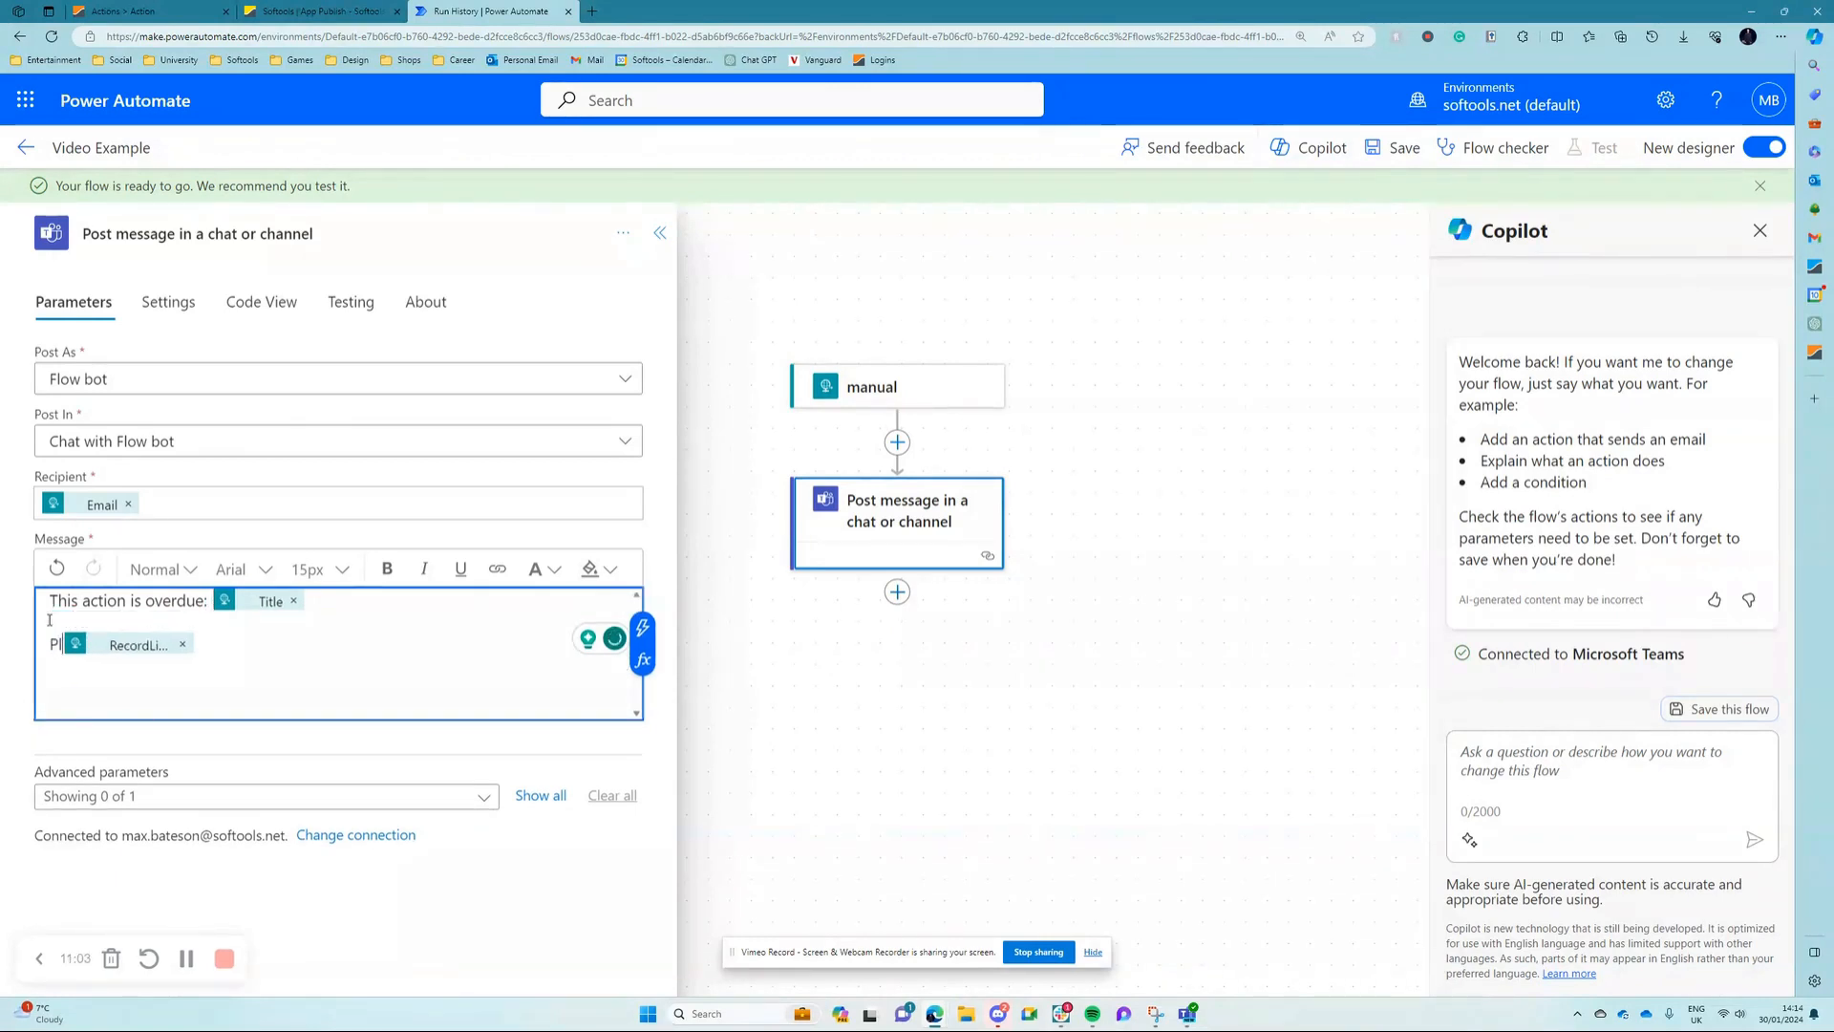
pyautogui.write('ease fo')
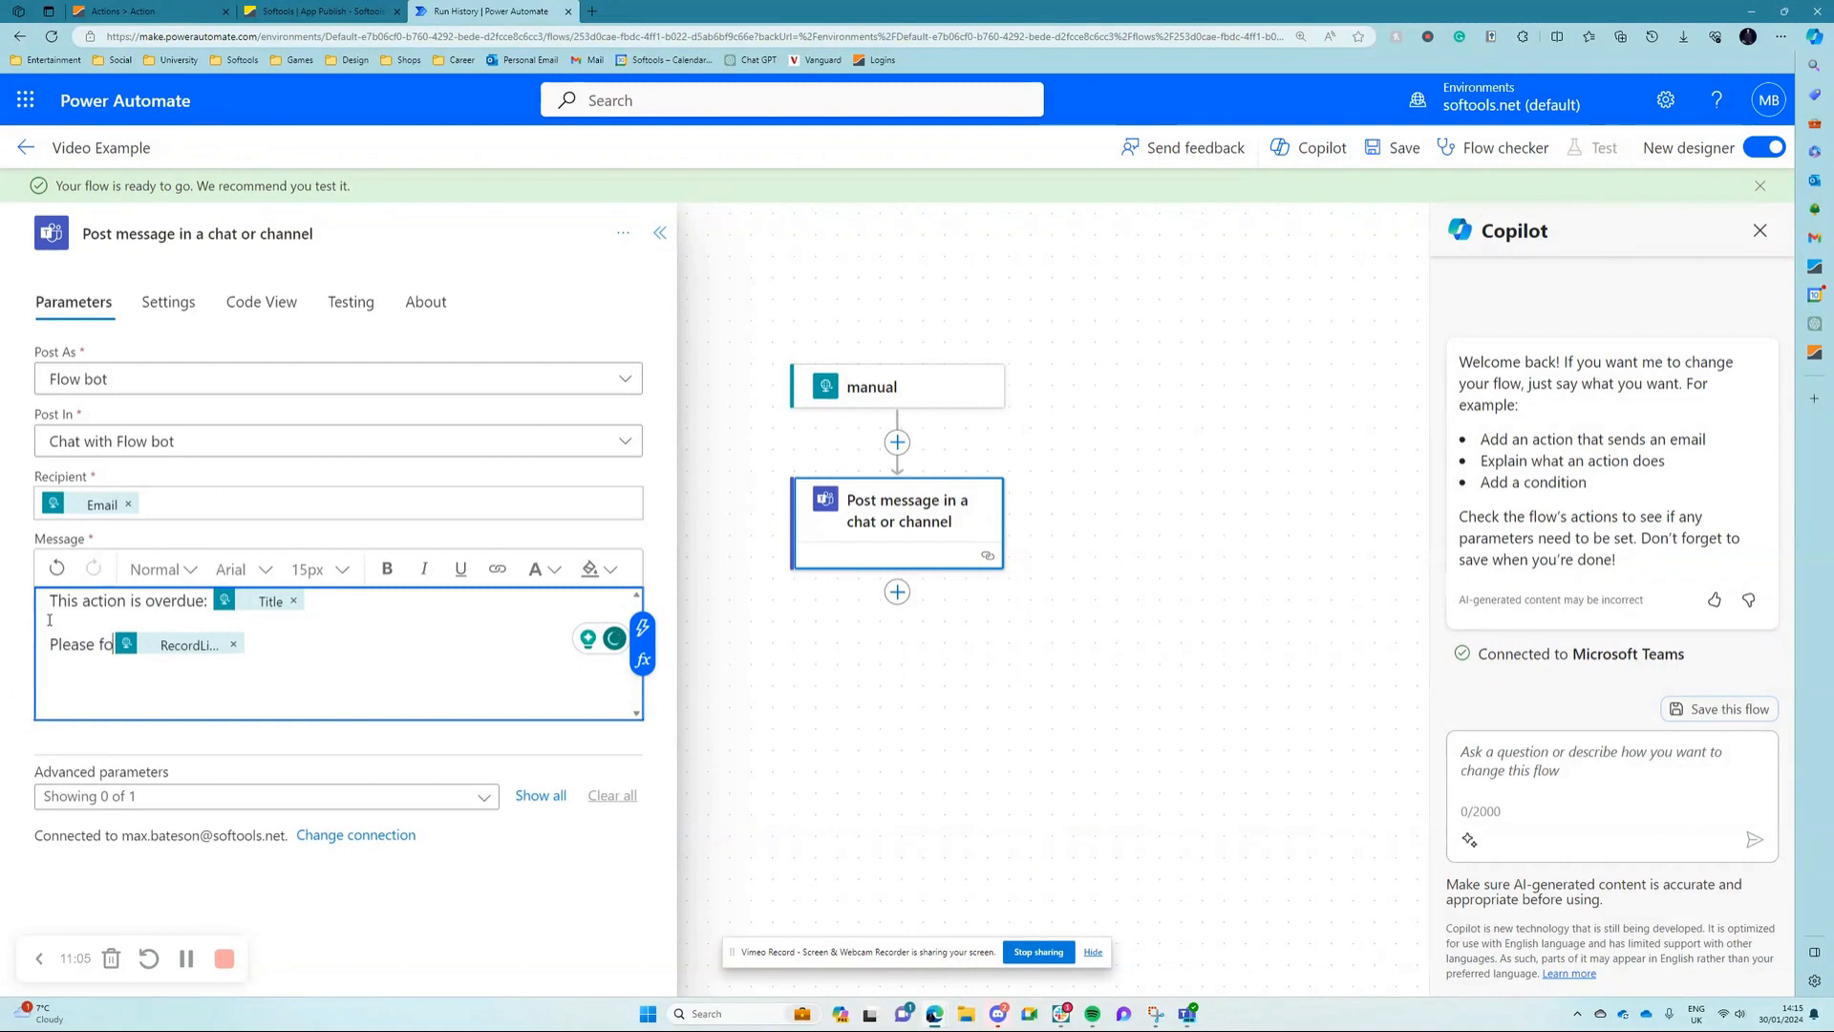
pyautogui.write('llow this')
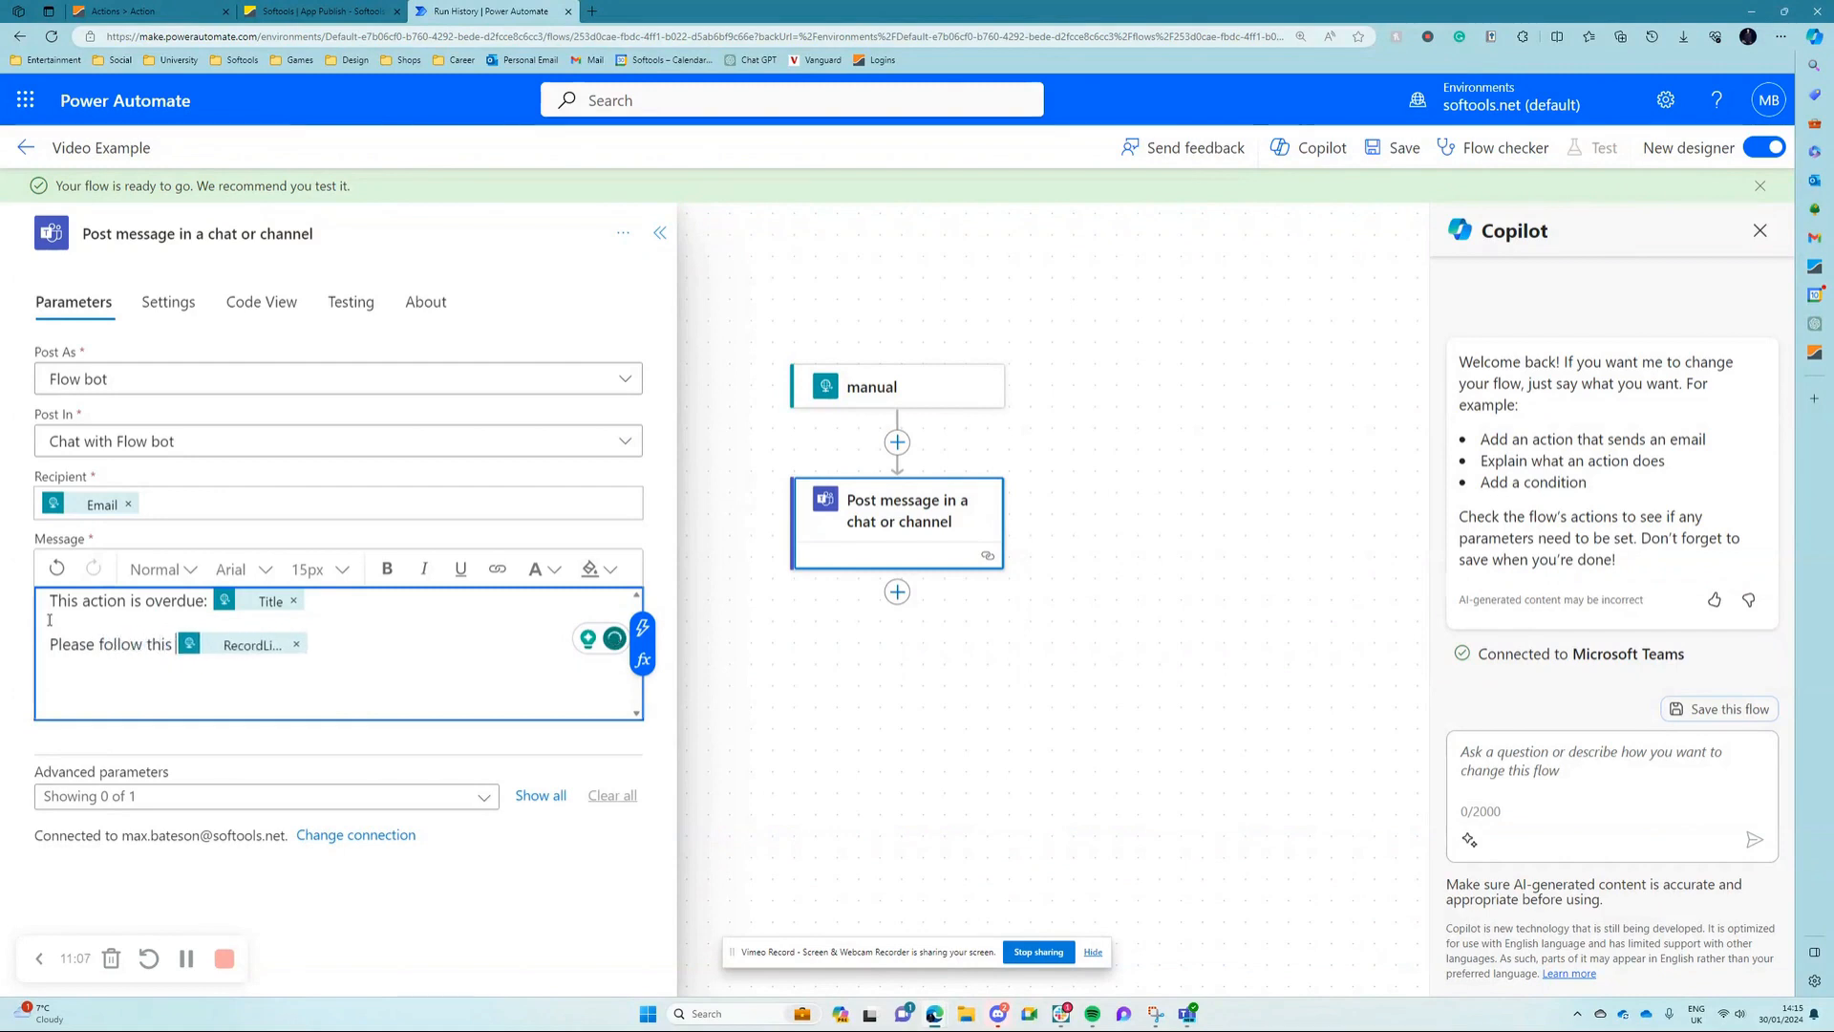
pyautogui.write(' link to')
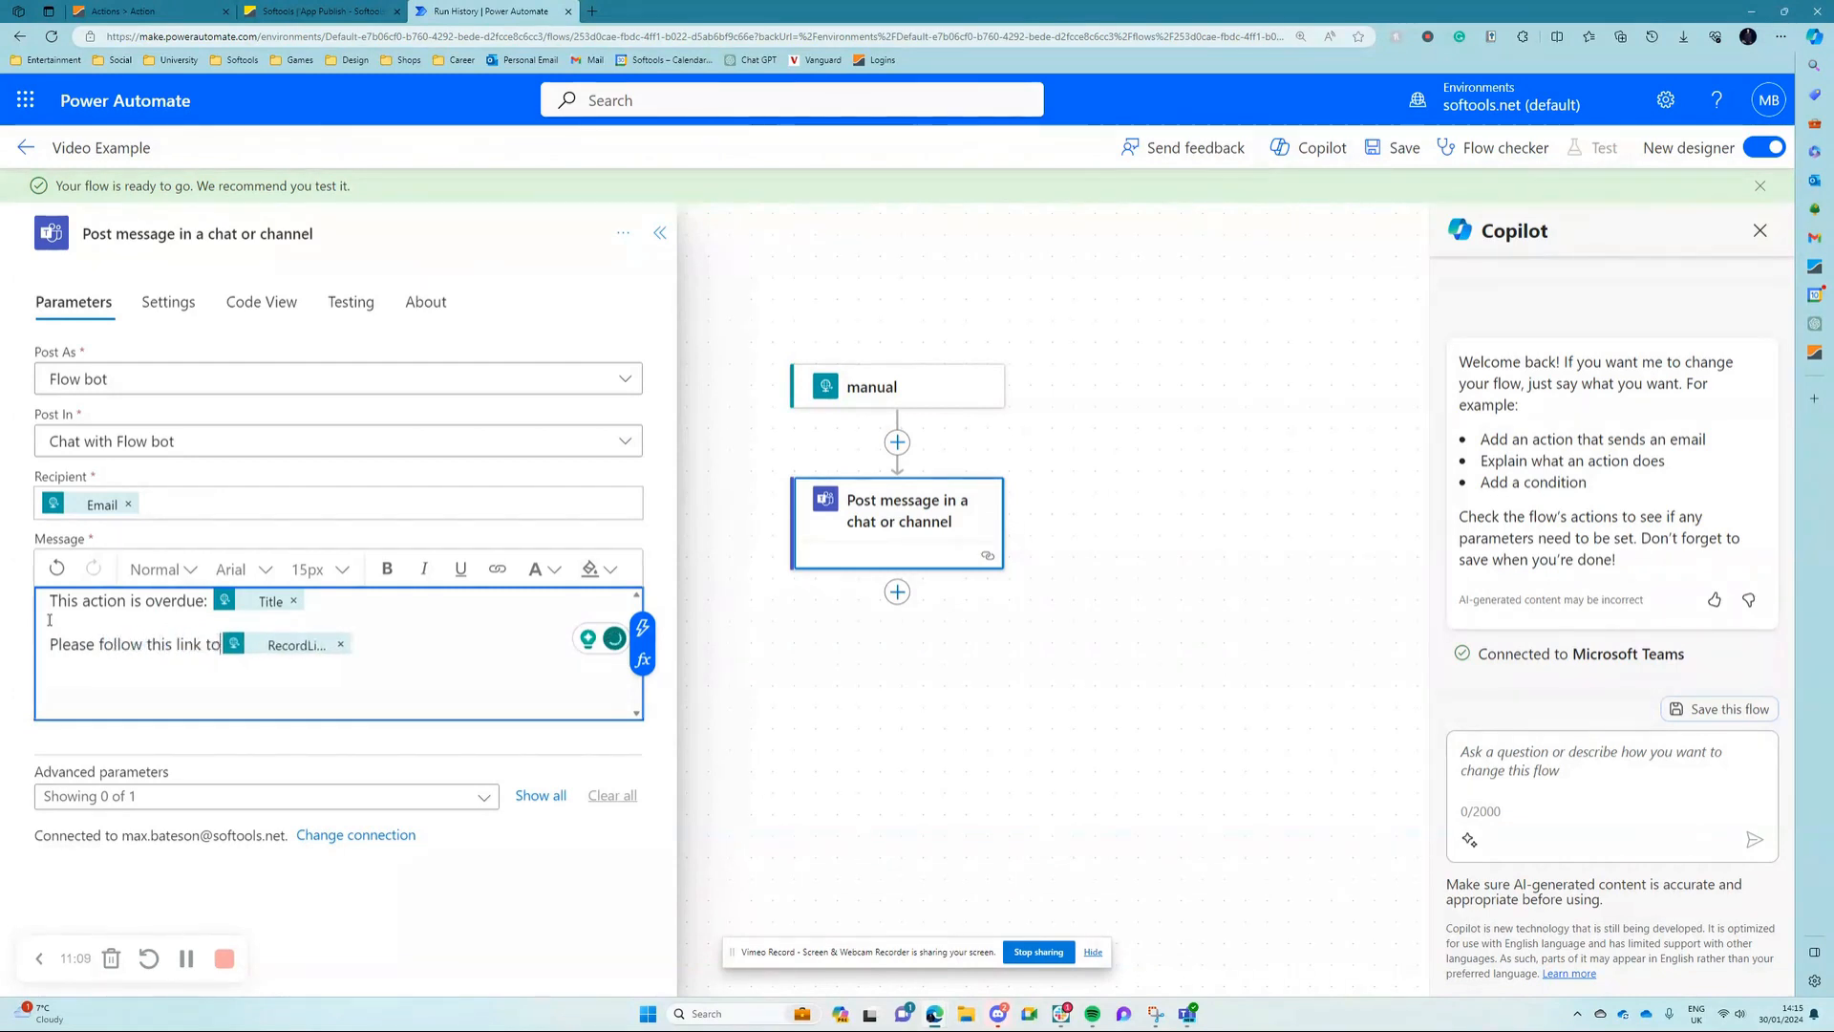
pyautogui.write(' complete')
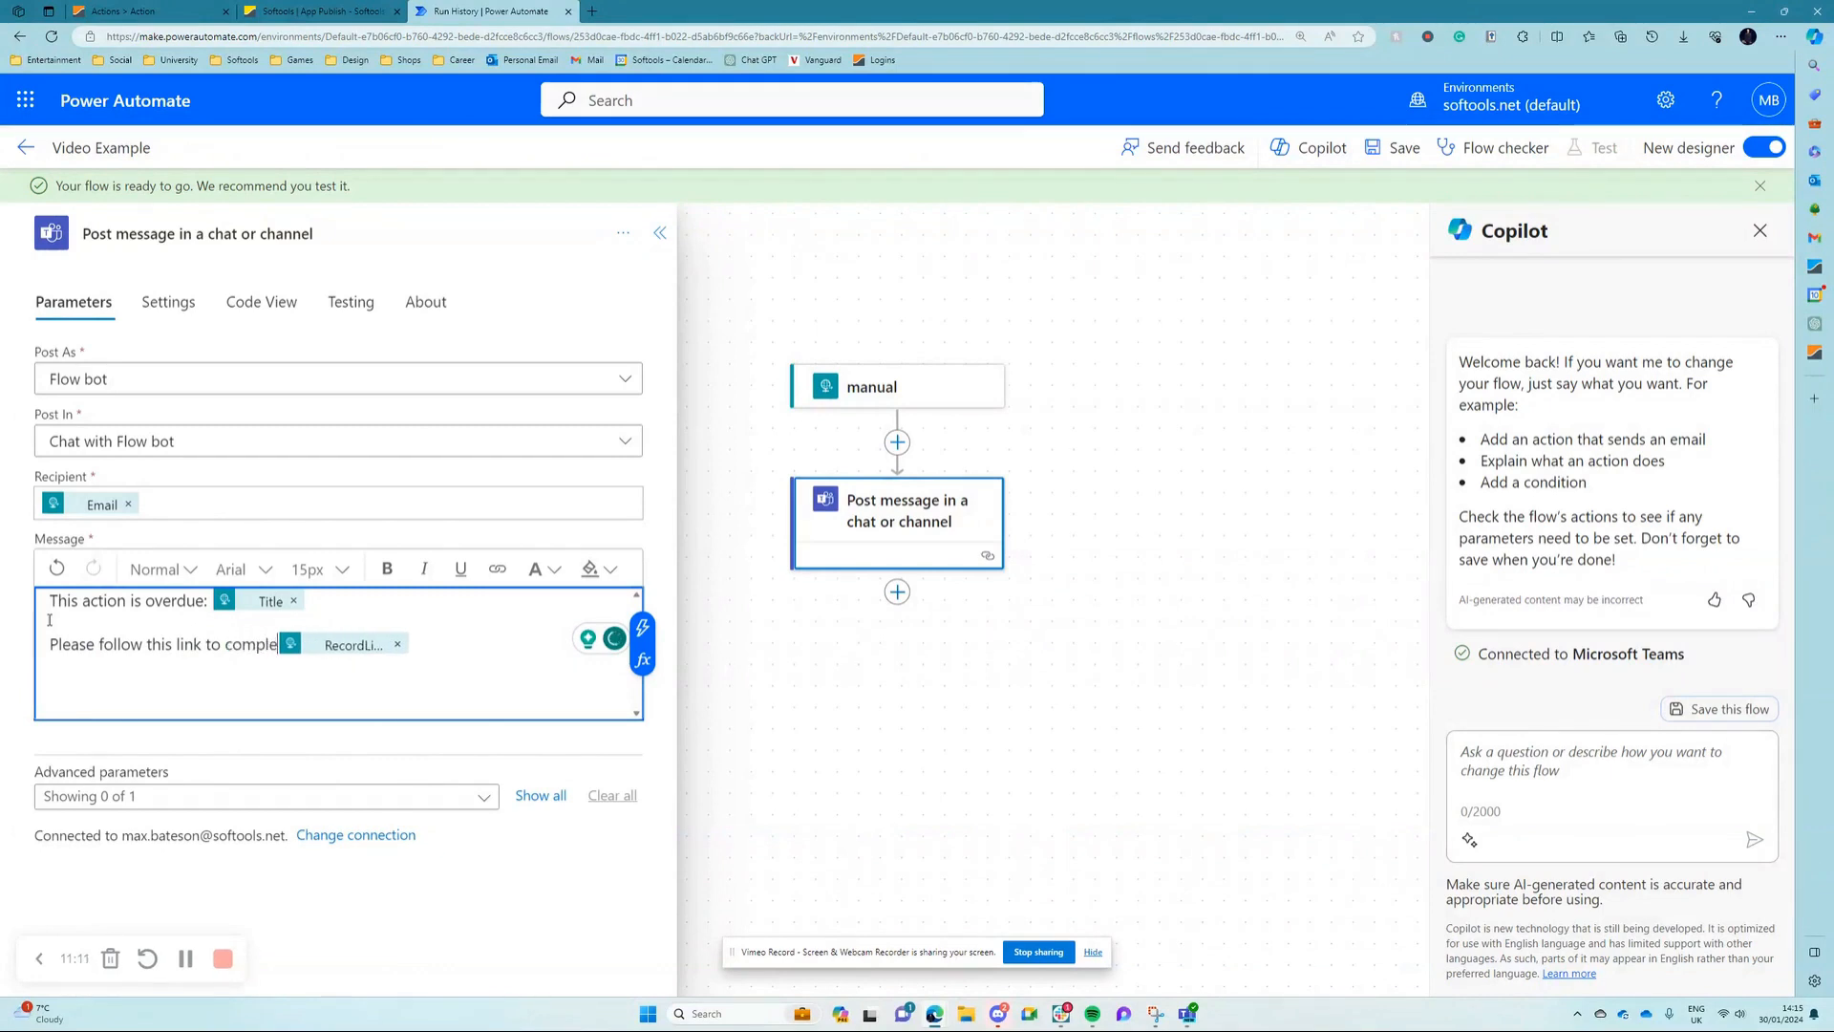
pyautogui.write(' action:')
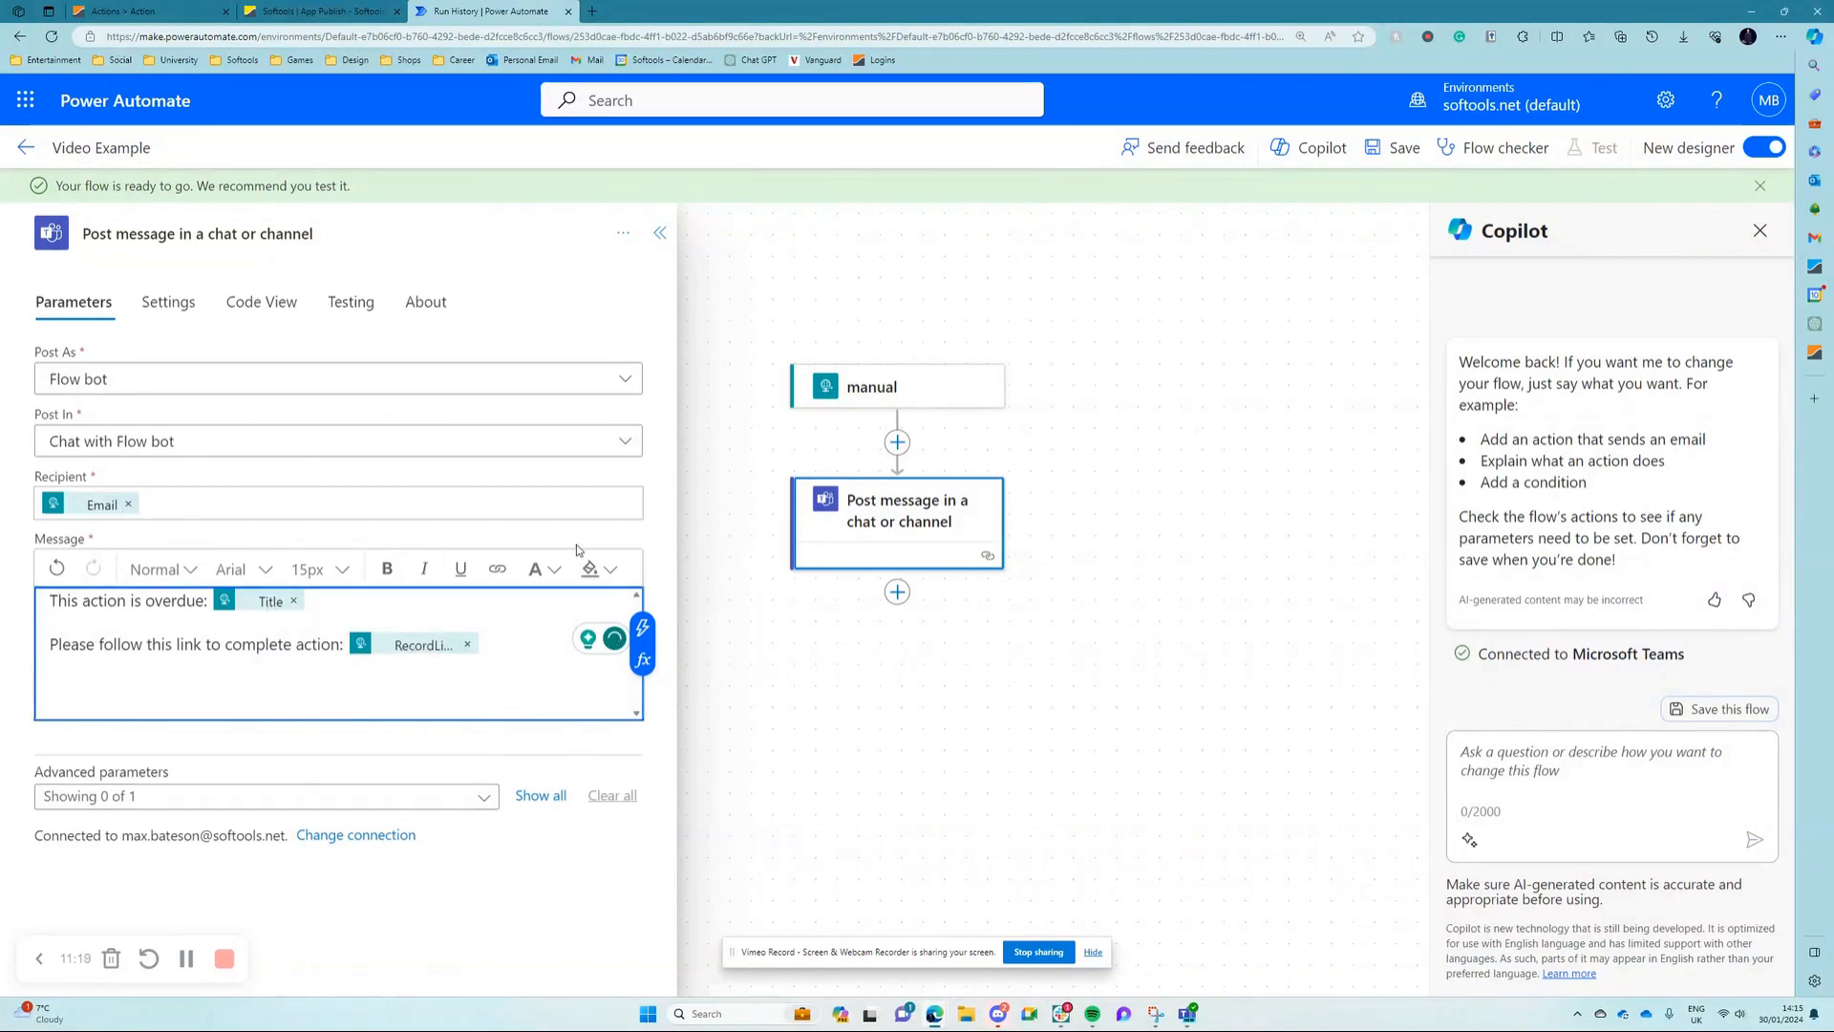
pyautogui.click(1400, 147)
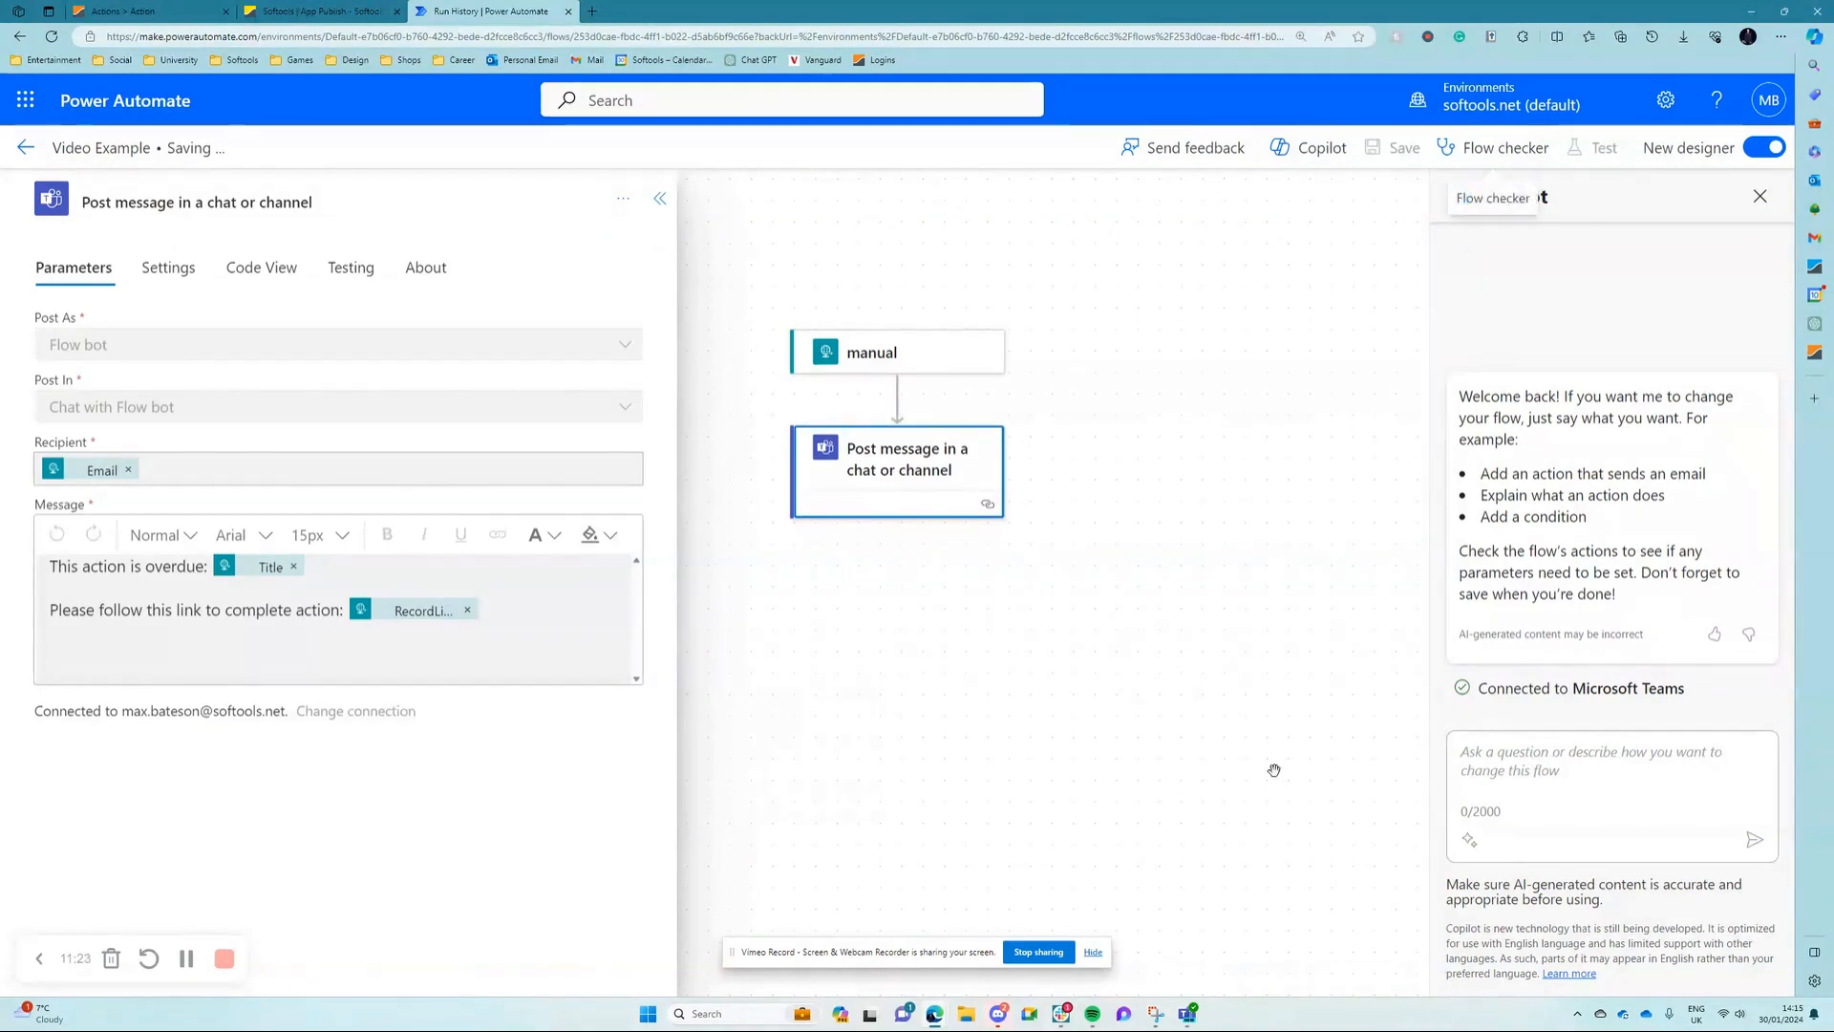
# Step: Switch to the Softools record, reset and rerun its TEST workflow, and open the resulting message in Microsoft Teams
pyautogui.click(187, 9)
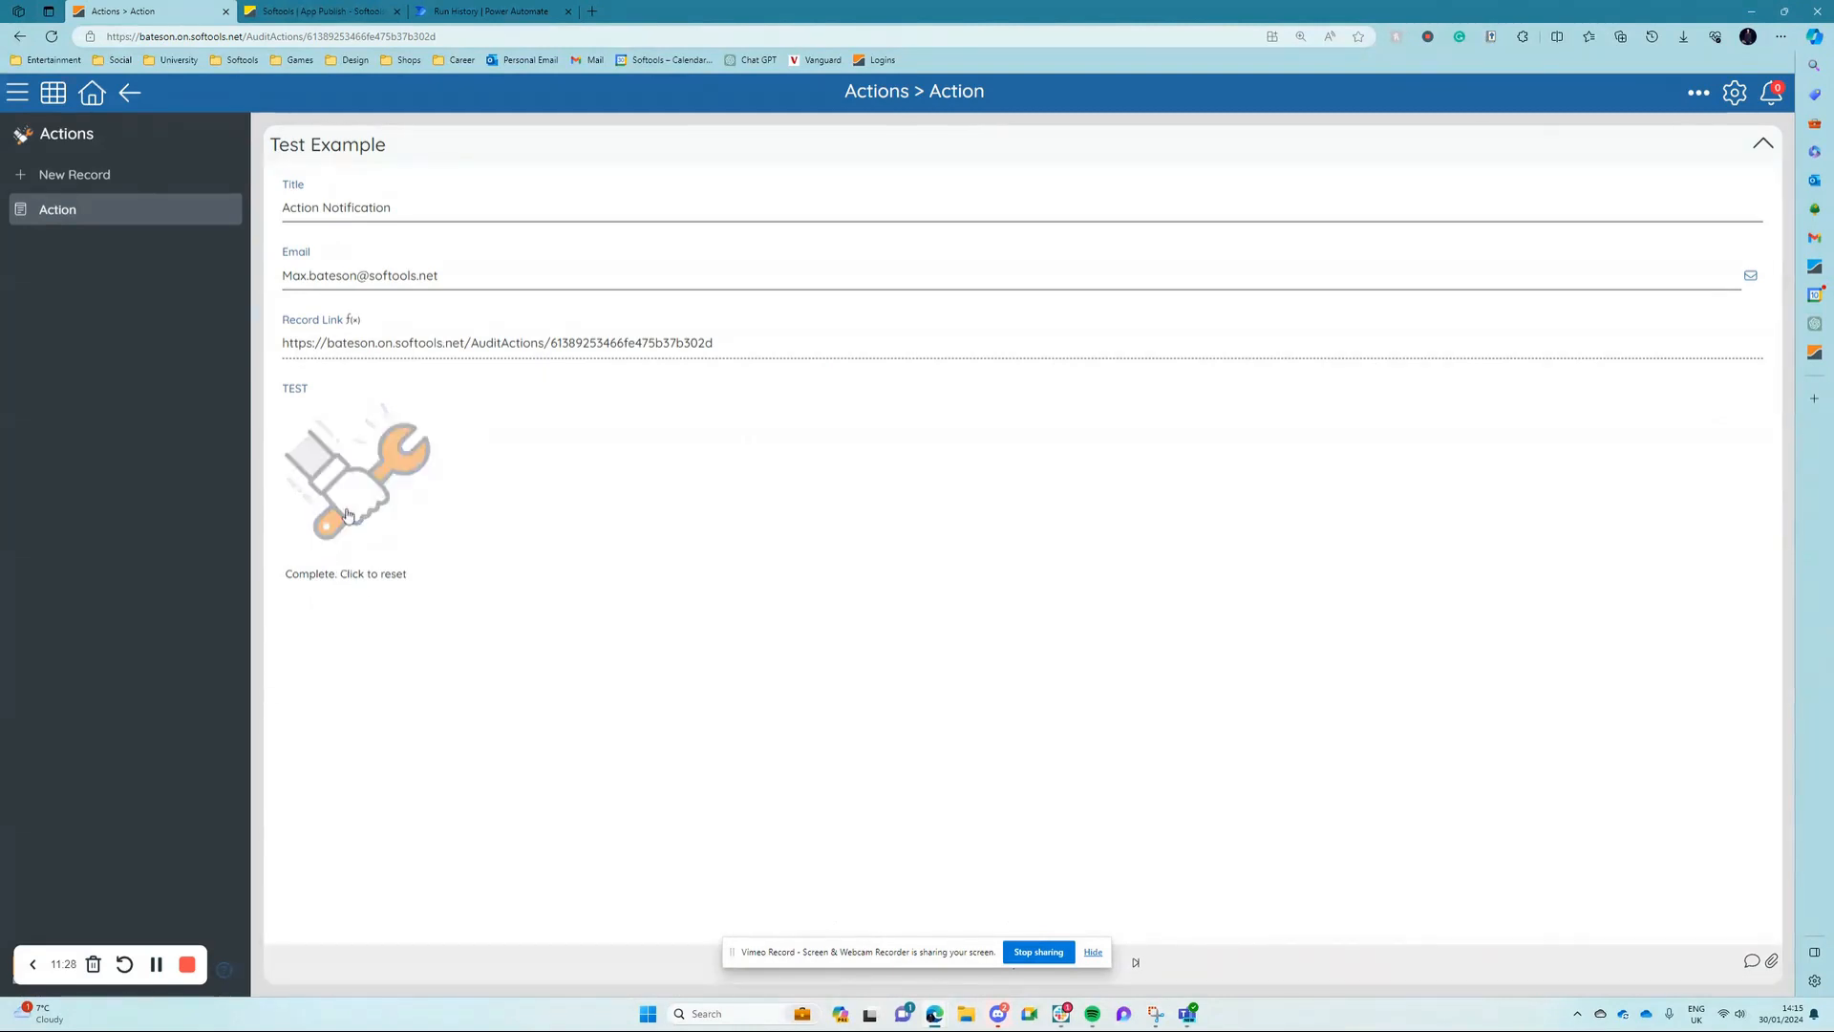
pyautogui.click(349, 480)
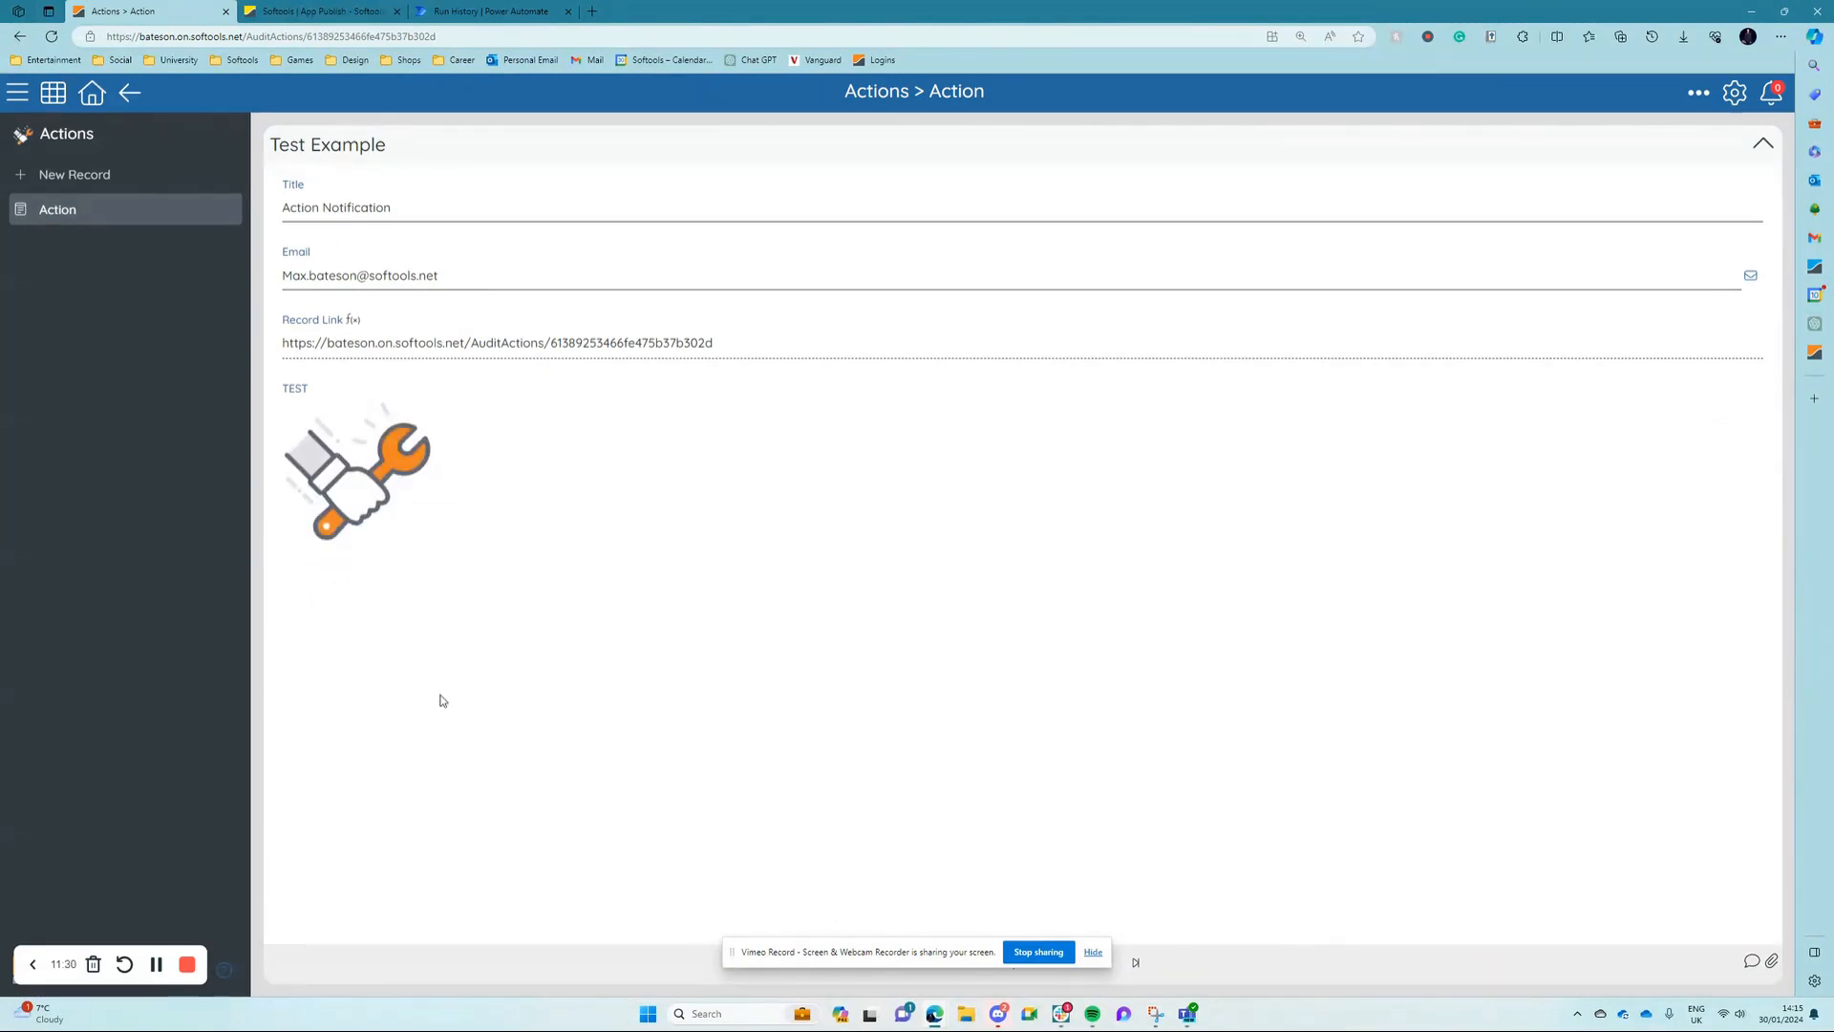
pyautogui.click(327, 486)
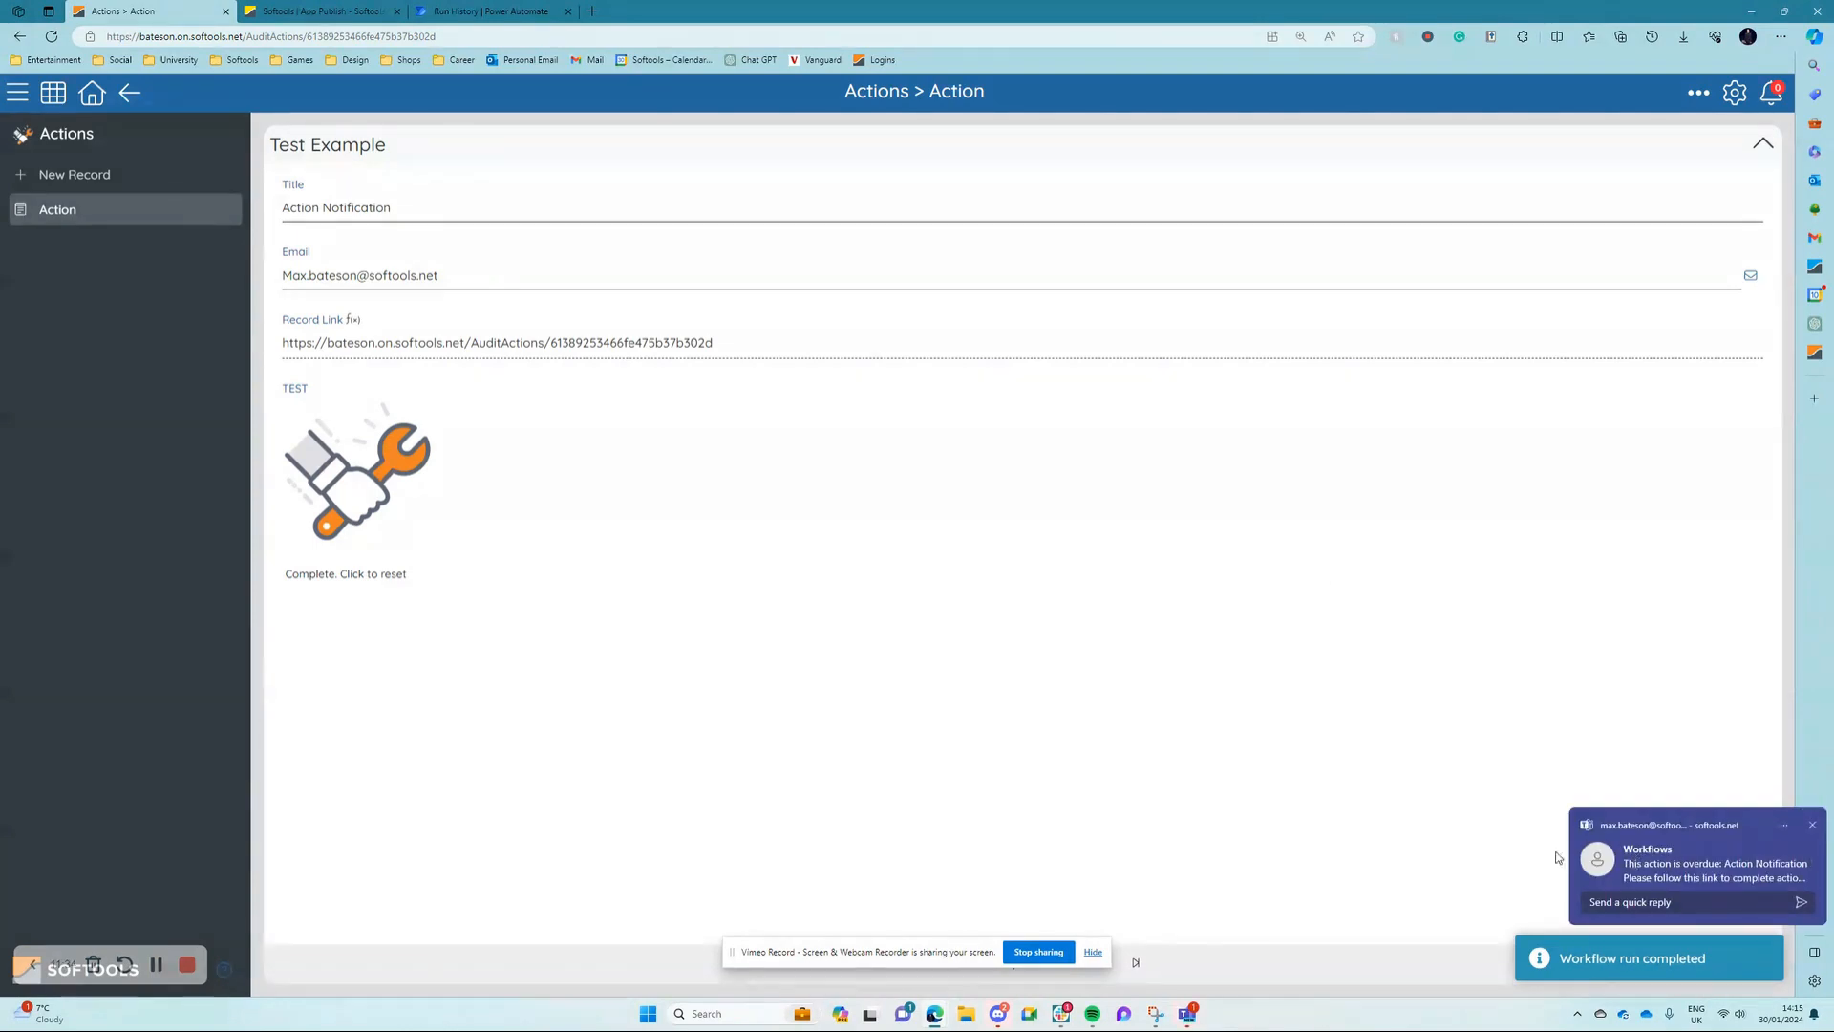
pyautogui.click(1688, 872)
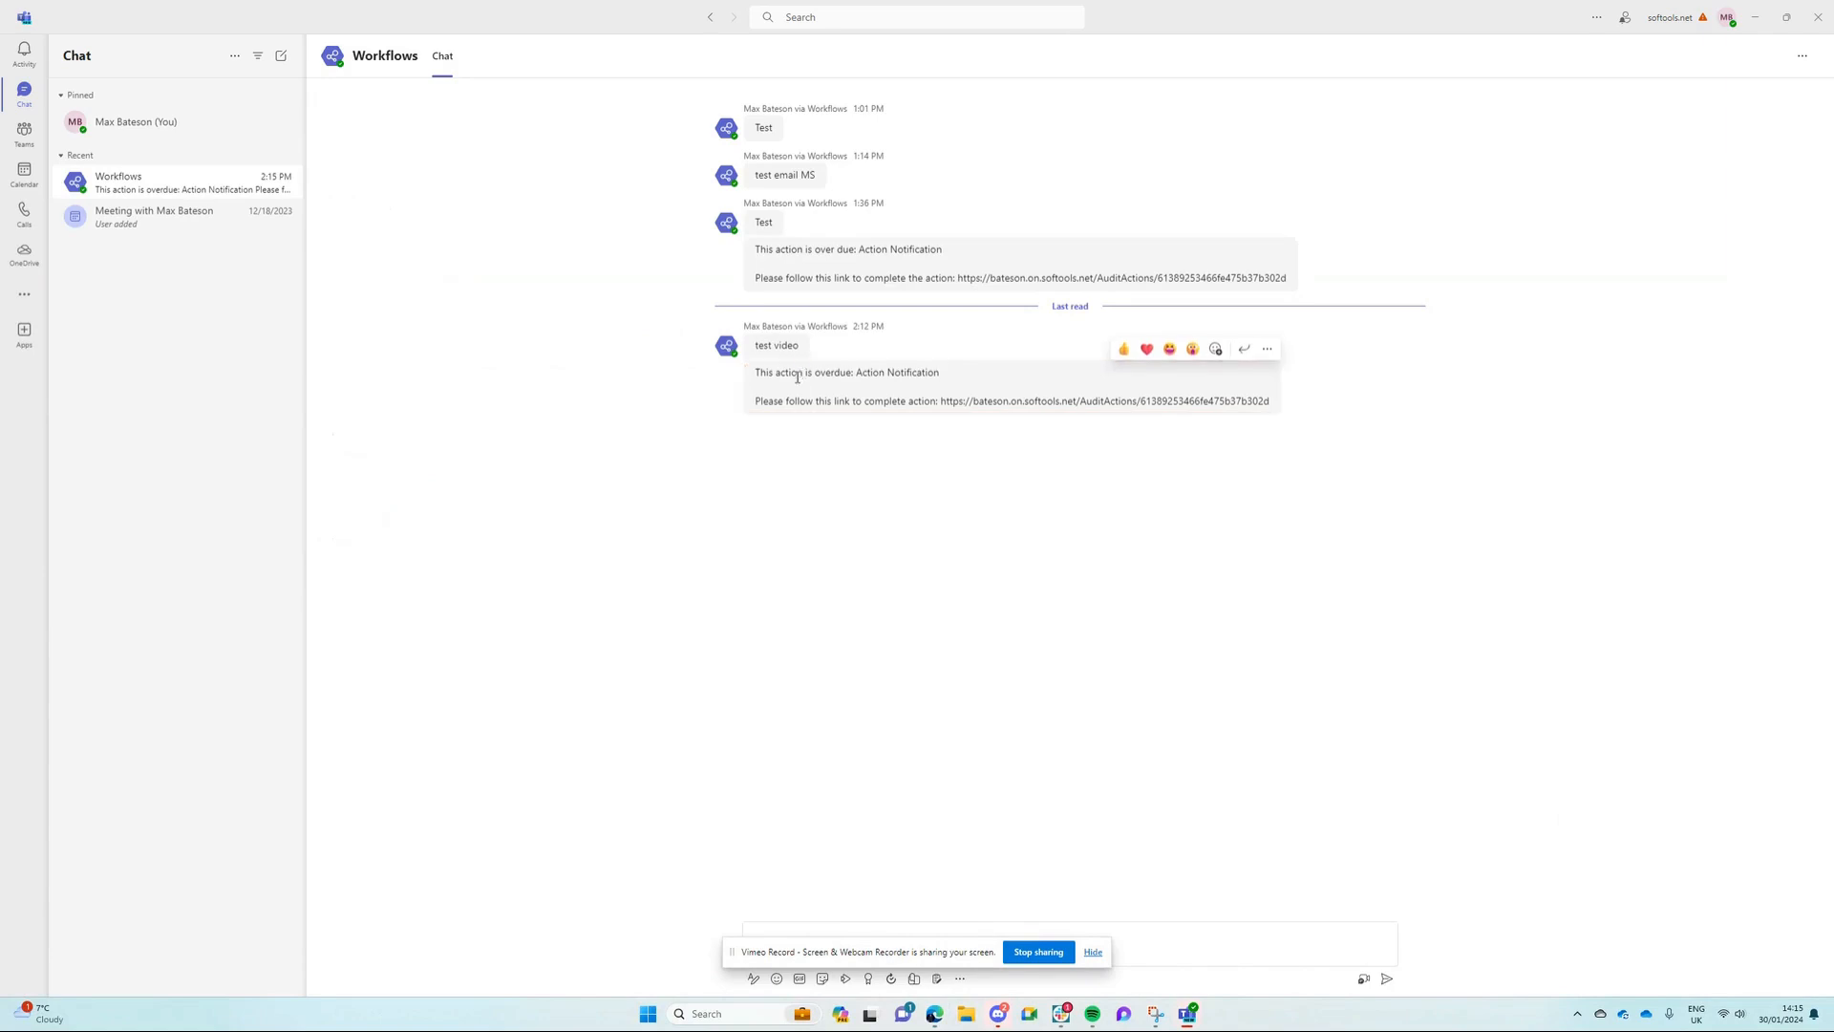
# Step: Check the overdue action message, copy its record link and open that link in the browser
pyautogui.moveTo(754, 376); pyautogui.dragTo(930, 377)
pyautogui.moveTo(755, 401); pyautogui.dragTo(1271, 405)
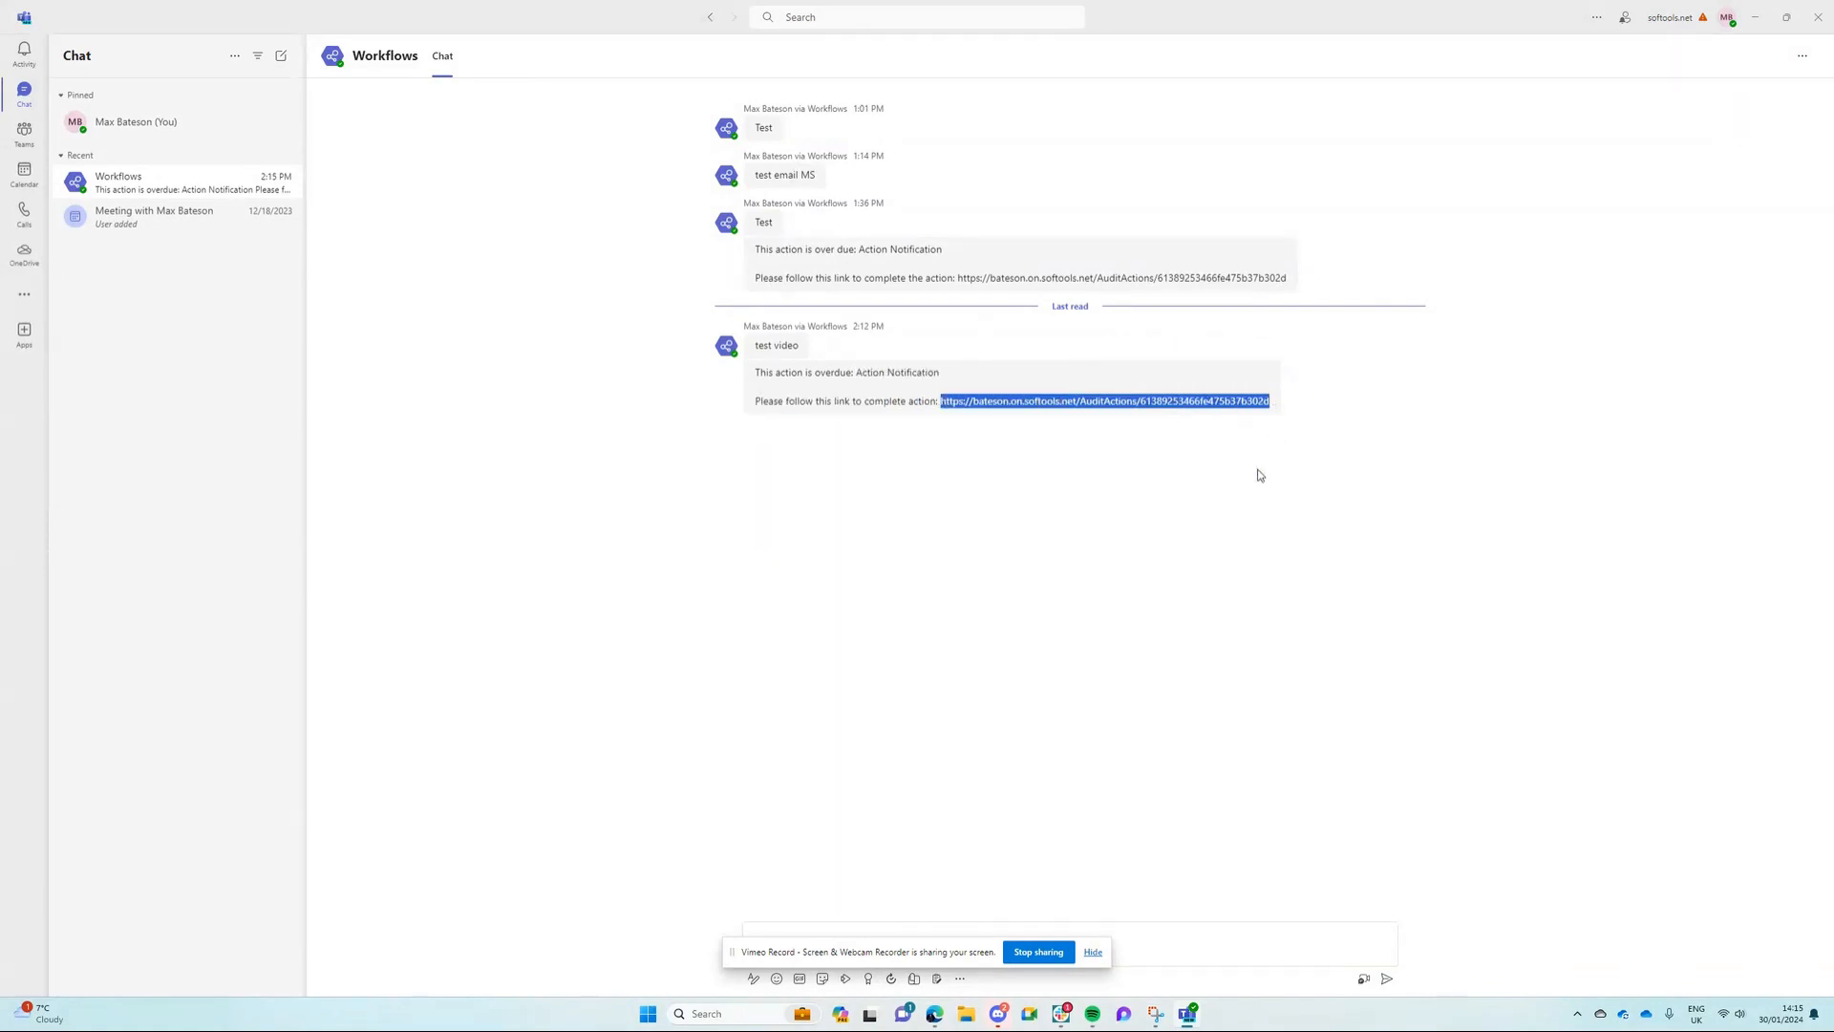
pyautogui.hotkey('alt', 'Tab')
pyautogui.click(538, 36)
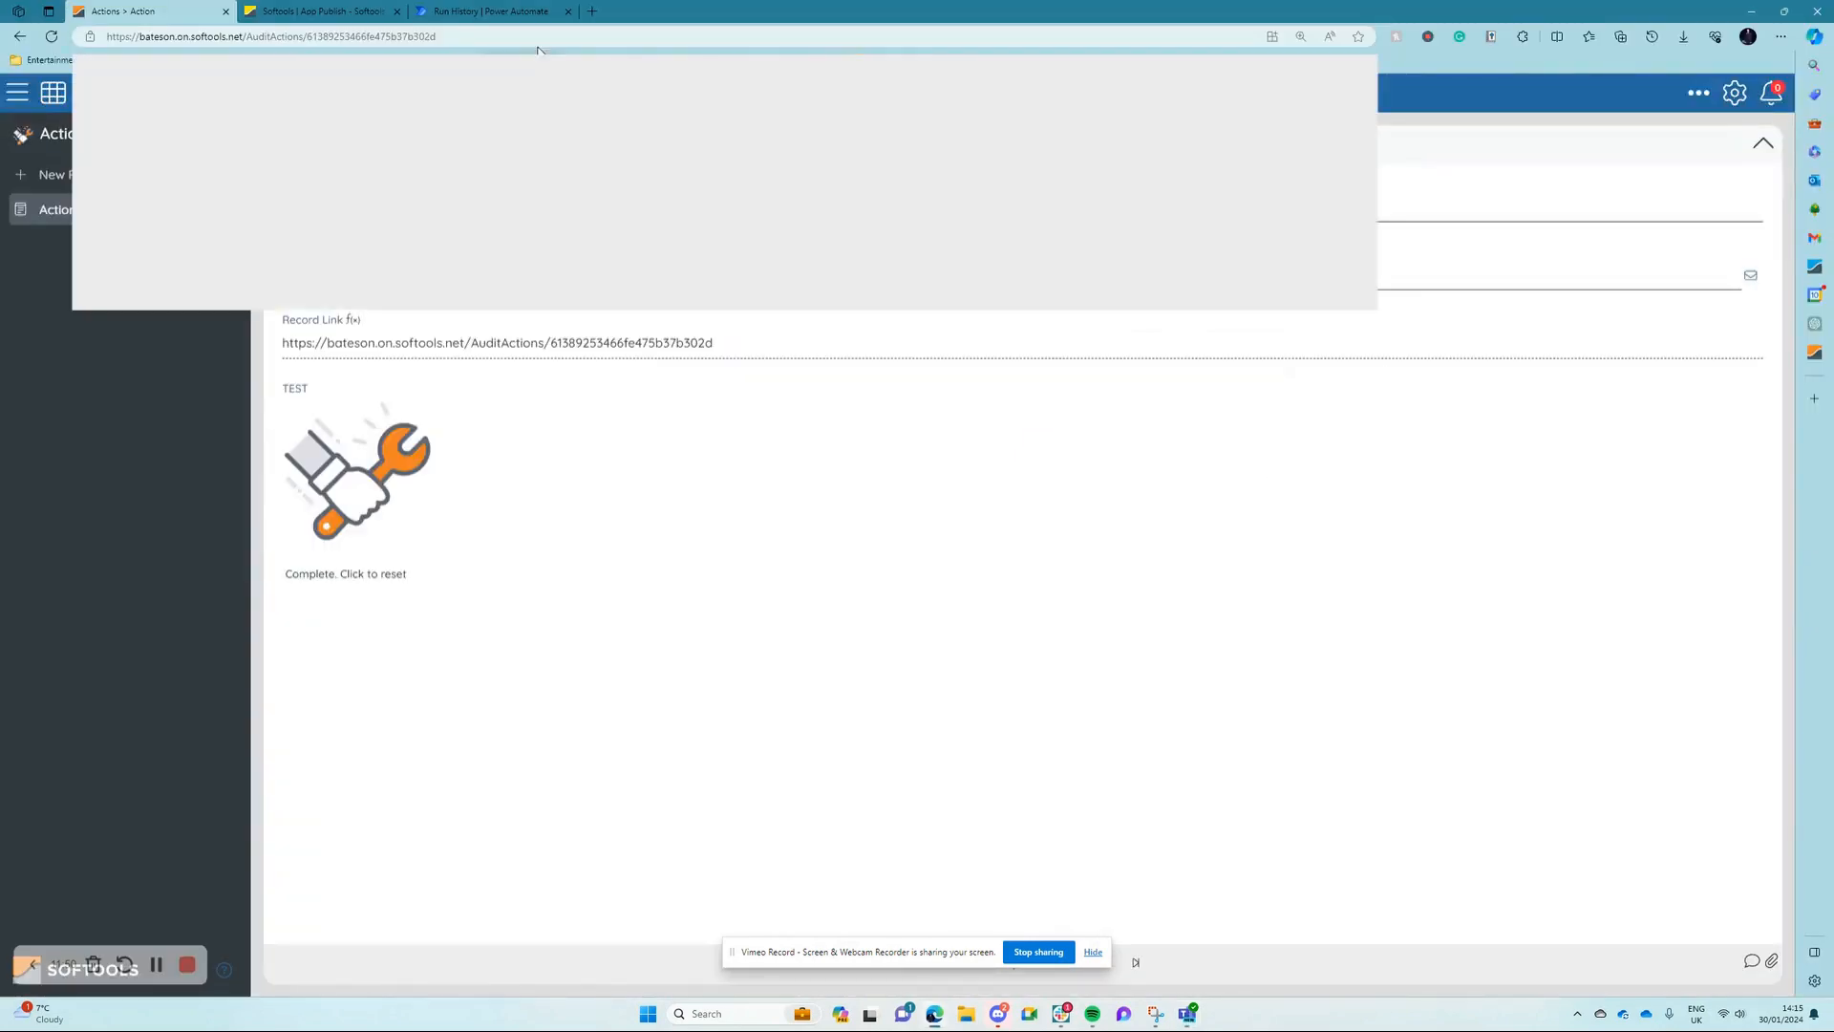
pyautogui.press('Return')
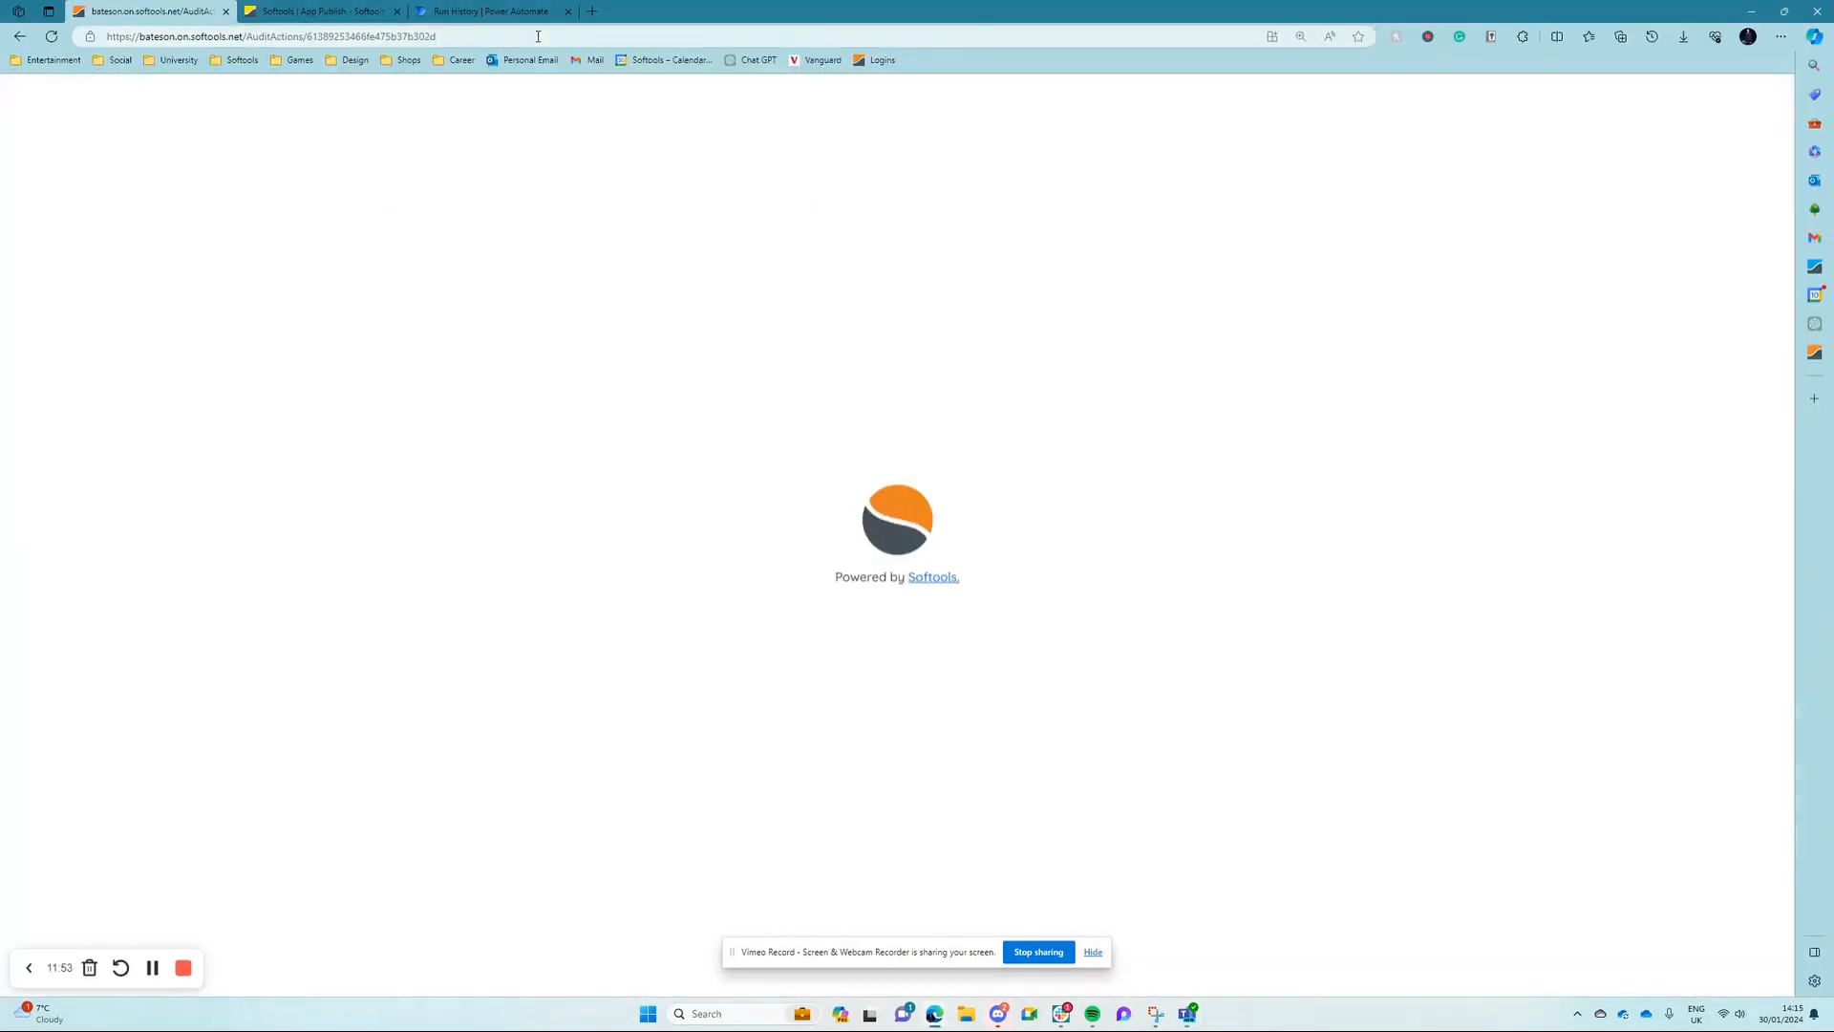